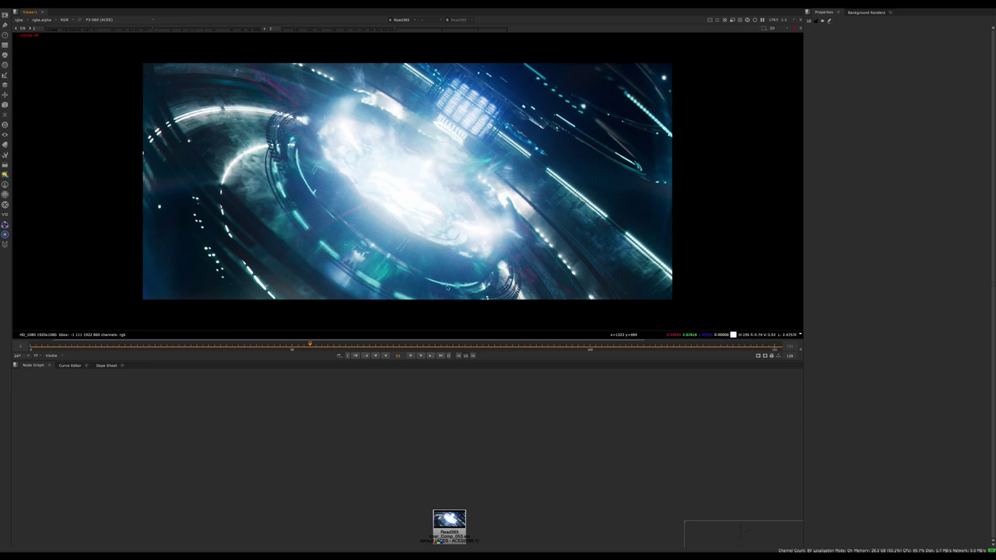
# Scrub the finished comp sequence from the blast back to its early frames and play it through
pyautogui.moveTo(311, 352); pyautogui.dragTo(333, 344)
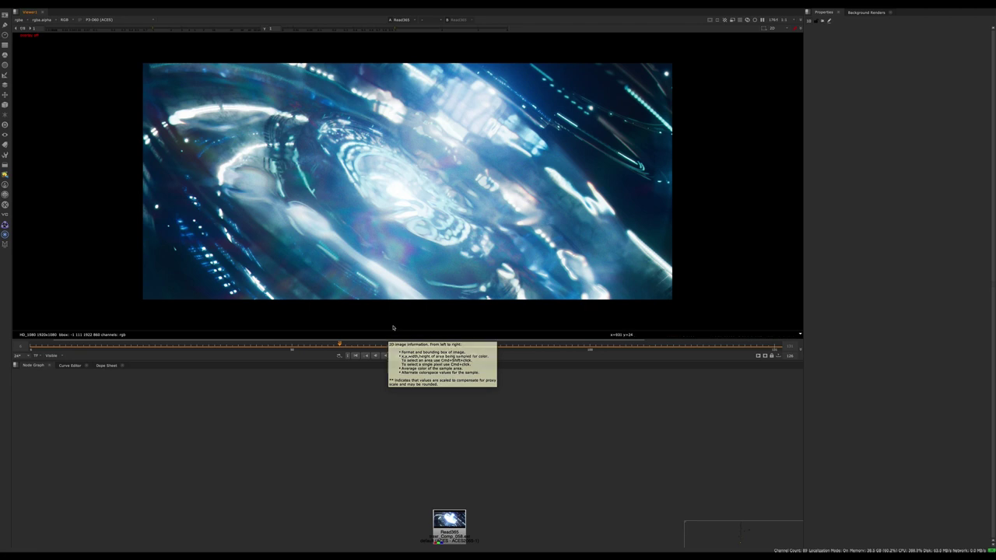
pyautogui.moveTo(341, 344); pyautogui.dragTo(91, 343)
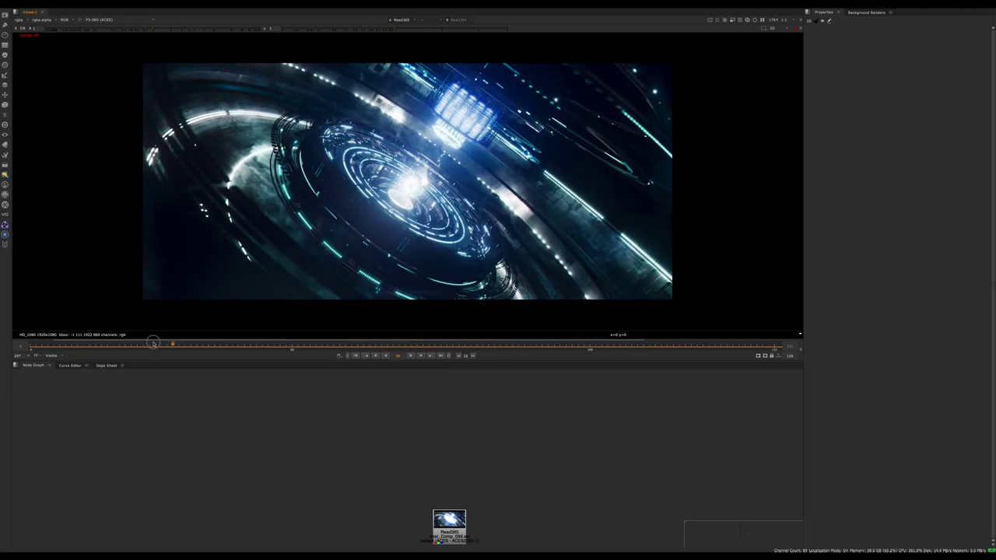
pyautogui.click(420, 355)
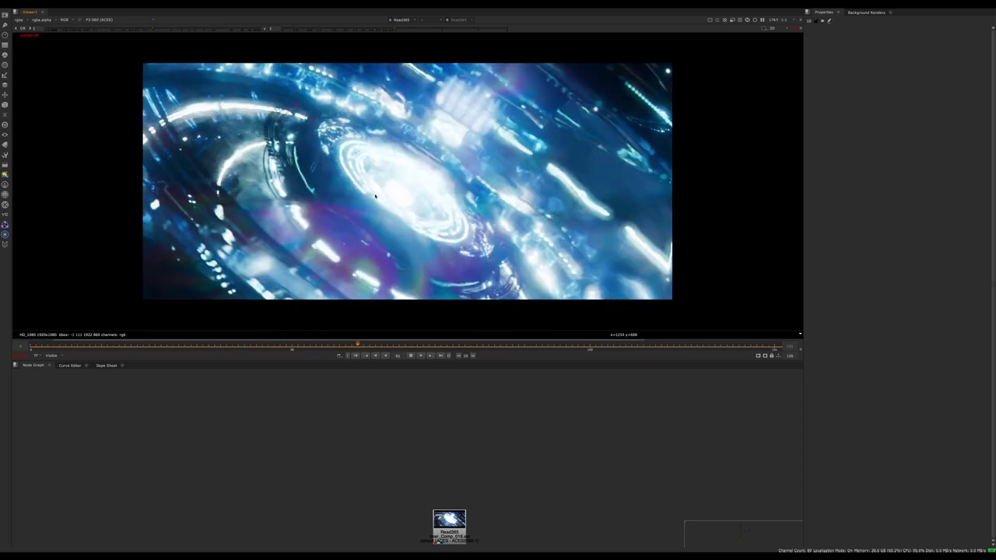
pyautogui.click(411, 356)
# Move the playhead back to the start of the blast and compare neighbouring frames around frame 51
pyautogui.moveTo(384, 343); pyautogui.dragTo(304, 345)
pyautogui.press('Left')
pyautogui.press('Right')
pyautogui.press('Left')
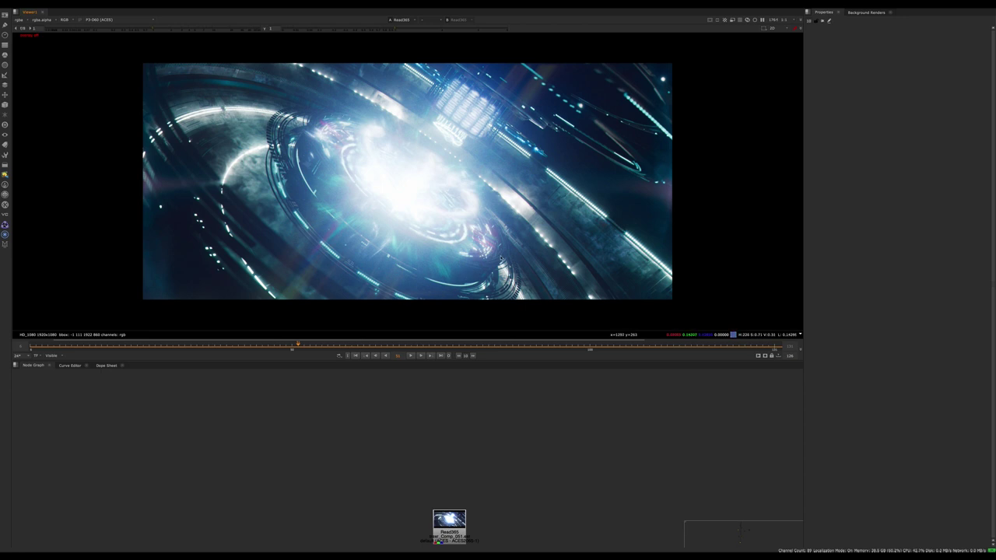
pyautogui.press('Left')
pyautogui.press('Right')
pyautogui.press('Left')
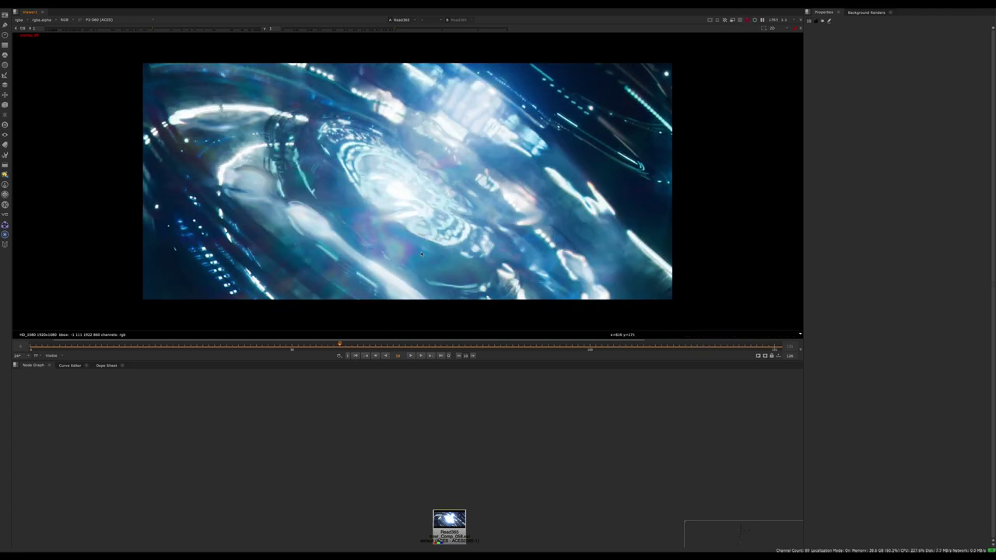
# Step frame by frame back and forth through the expanding shockwave to examine its distortion and glow between about frames 51 and 58
pyautogui.press('Left')
pyautogui.press('Left')
pyautogui.press('Left')
pyautogui.press('Left')
pyautogui.press('Right')
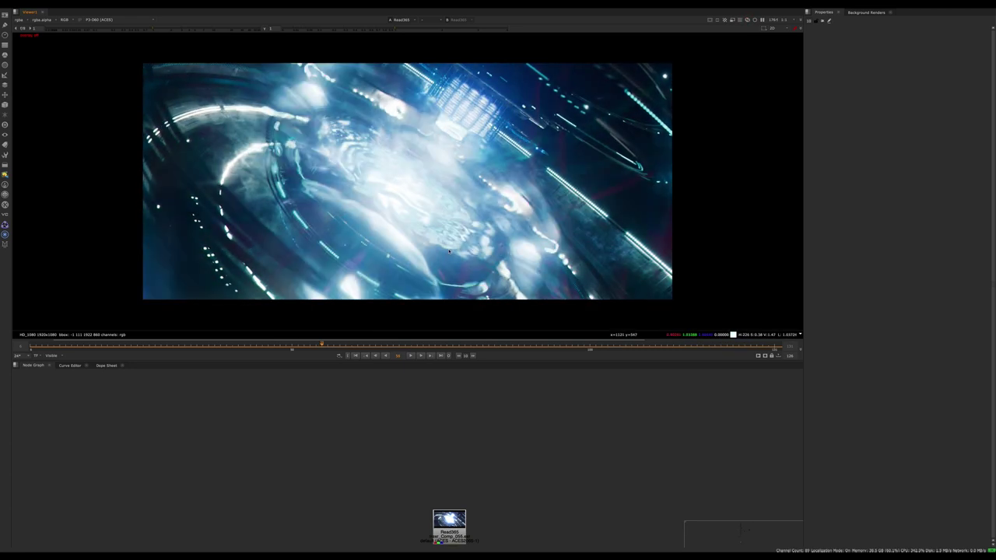
pyautogui.press('Right')
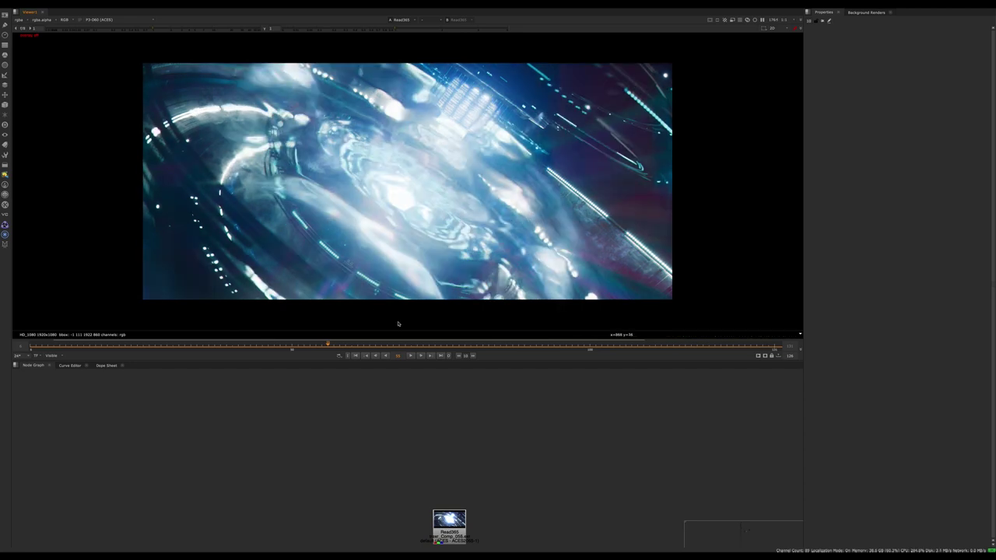
pyautogui.press('Left')
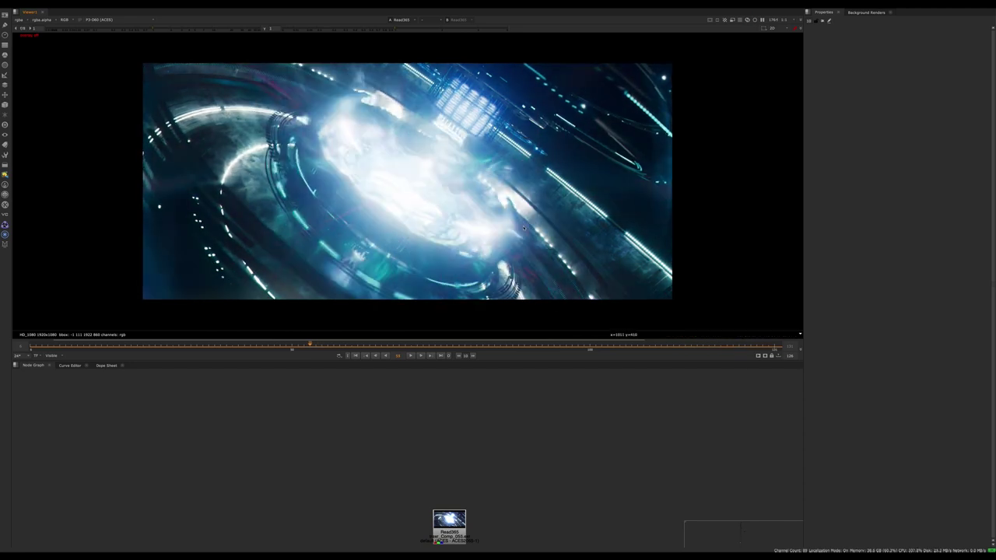
pyautogui.press('Right')
pyautogui.press('Right')
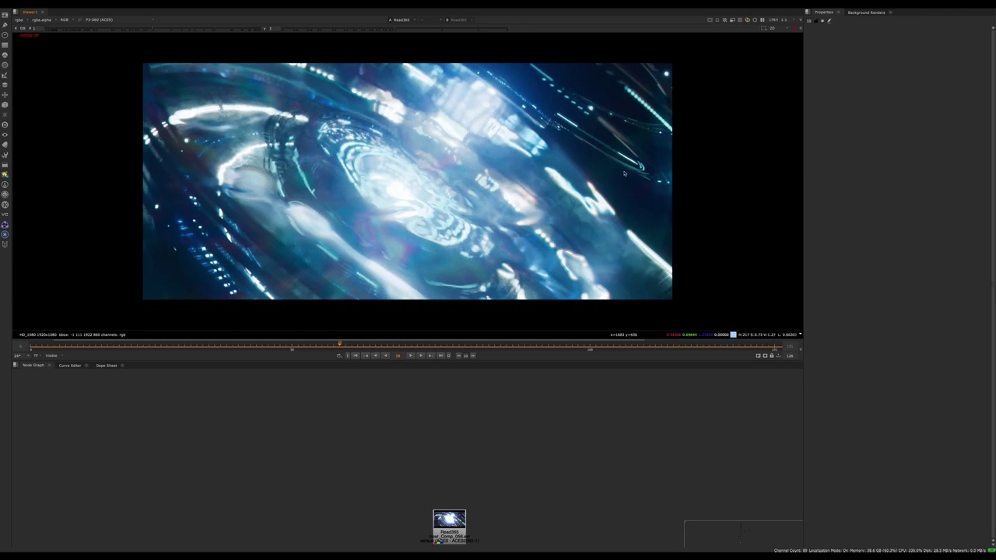
pyautogui.press('Left')
pyautogui.press('Left')
pyautogui.press('Left')
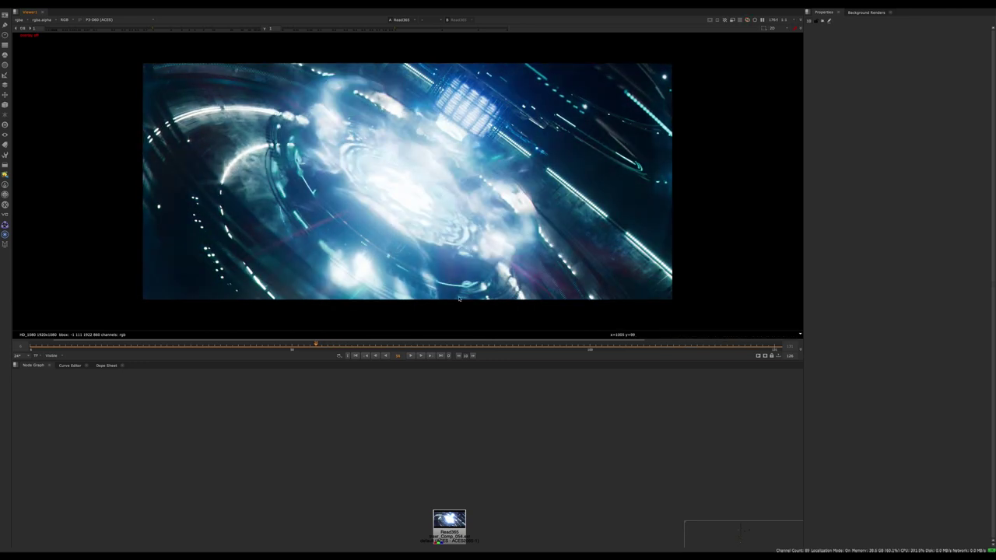
pyautogui.press('Left')
pyautogui.press('Left')
pyautogui.press('Left')
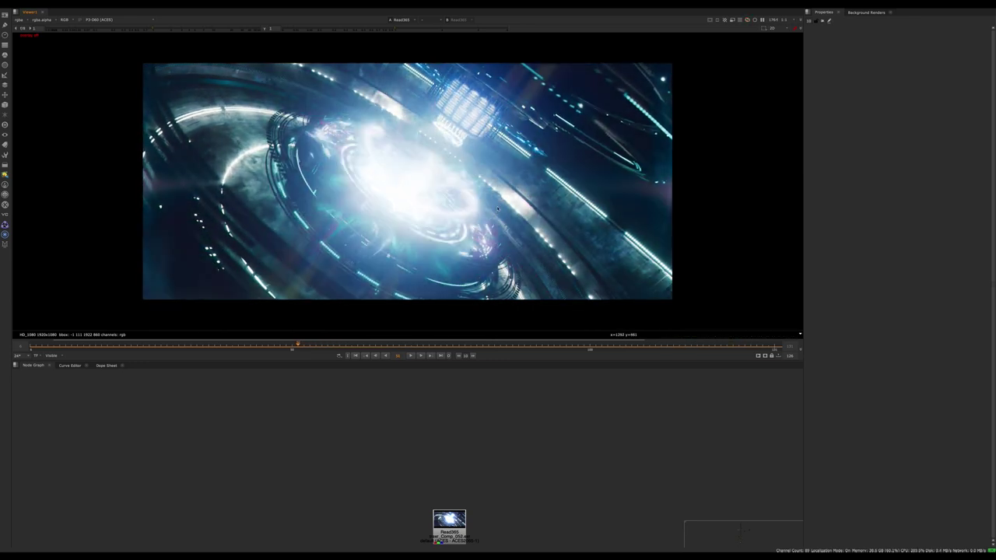
pyautogui.press('Right')
pyautogui.press('Left')
pyautogui.press('Right')
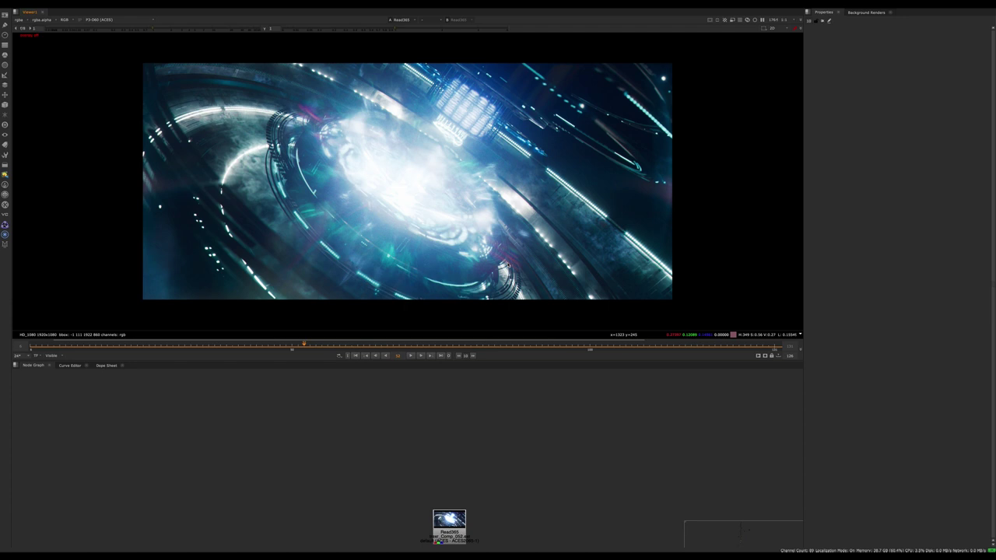
# Bring in the browser window with the Compositing Academy Energy FX Library page, reorder its tab first, and move the window away again
pyautogui.moveTo(319, 430); pyautogui.dragTo(189, 390, button='middle')
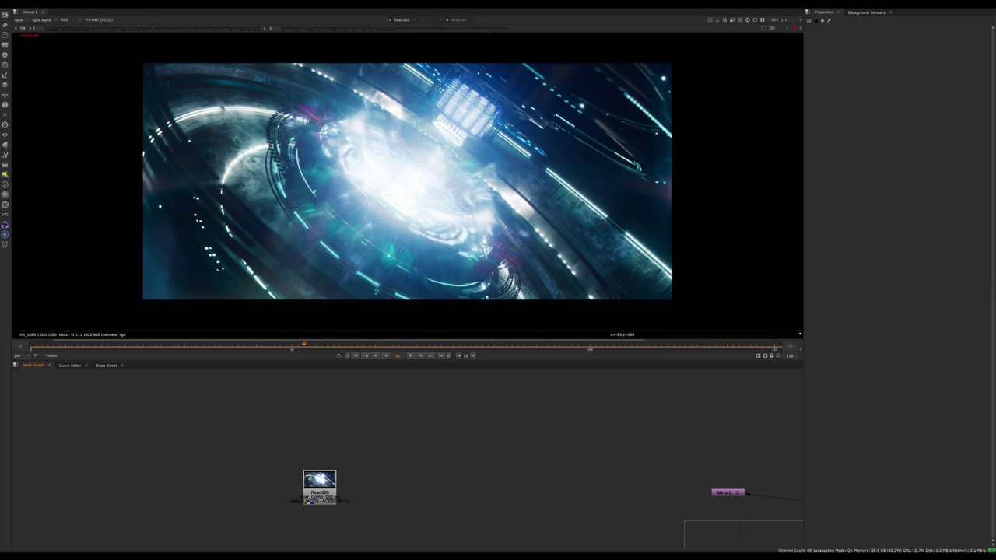
pyautogui.moveTo(0, 19); pyautogui.dragTo(600, 107)
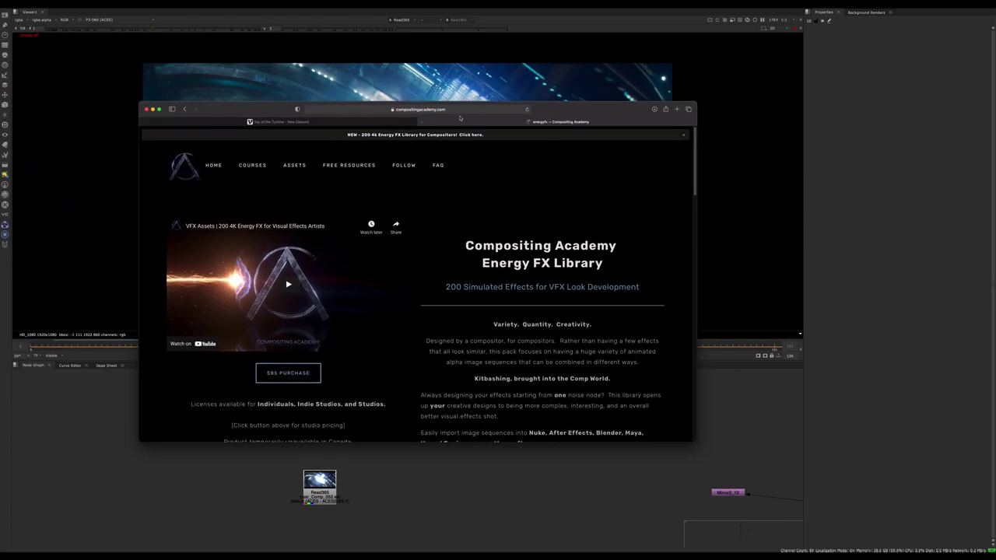
pyautogui.click(457, 109)
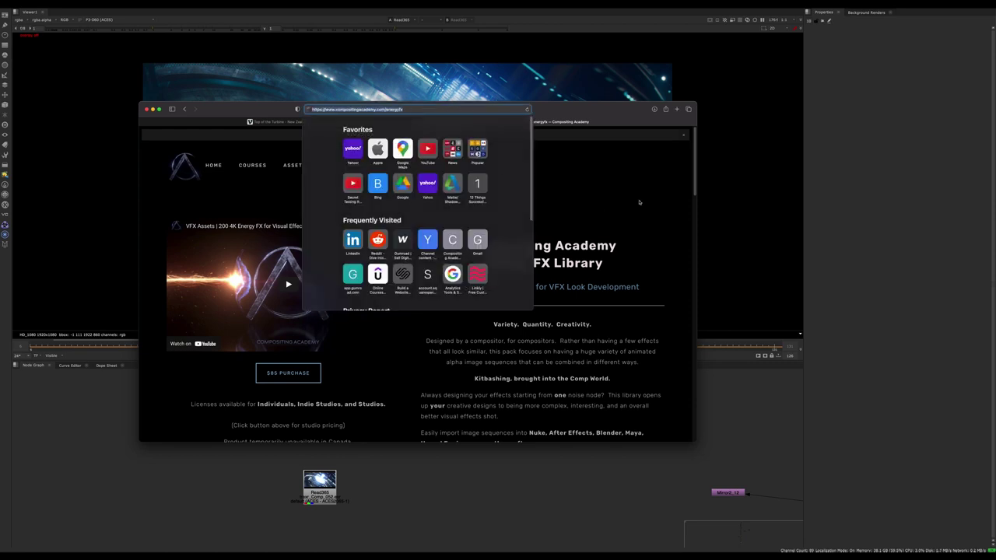
pyautogui.click(612, 223)
pyautogui.moveTo(694, 145)
pyautogui.mouseDown()
pyautogui.moveTo(672, 232)
pyautogui.moveTo(681, 140)
pyautogui.mouseUp()
pyautogui.moveTo(456, 286); pyautogui.dragTo(606, 314)
pyautogui.moveTo(594, 119); pyautogui.dragTo(293, 121)
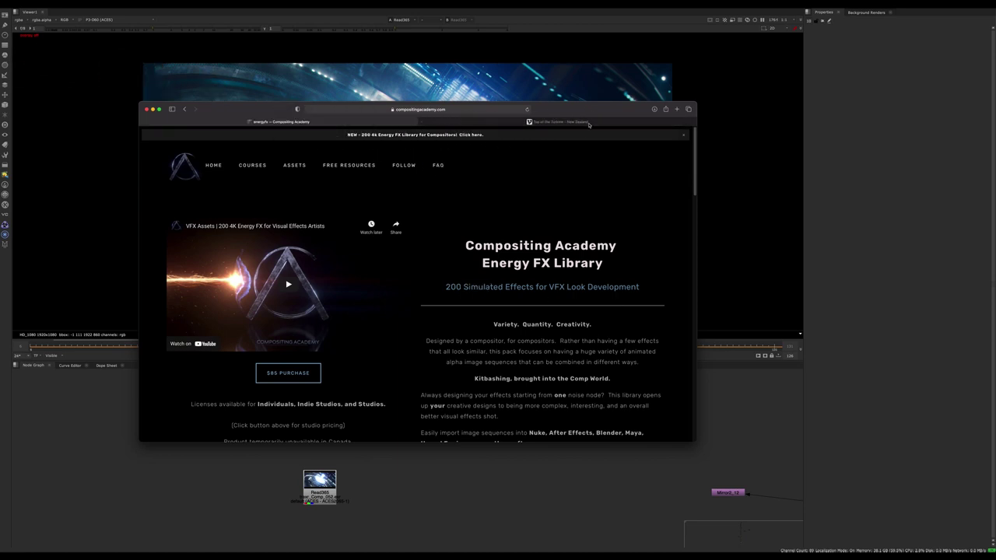
pyautogui.moveTo(592, 111); pyautogui.dragTo(0, 34)
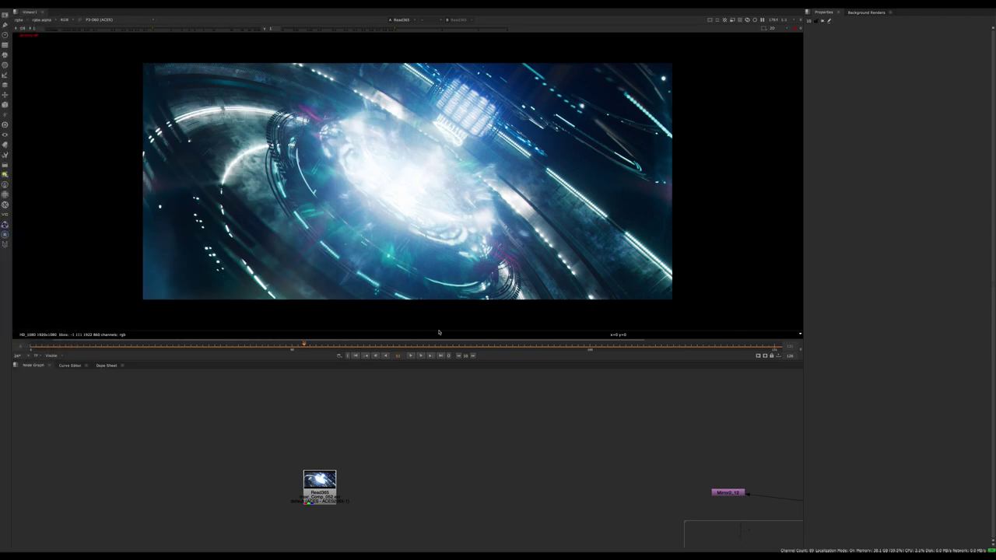
# Return the playhead to frame 51 to review the first burst of the explosion
pyautogui.press('Left')
pyautogui.press('Left')
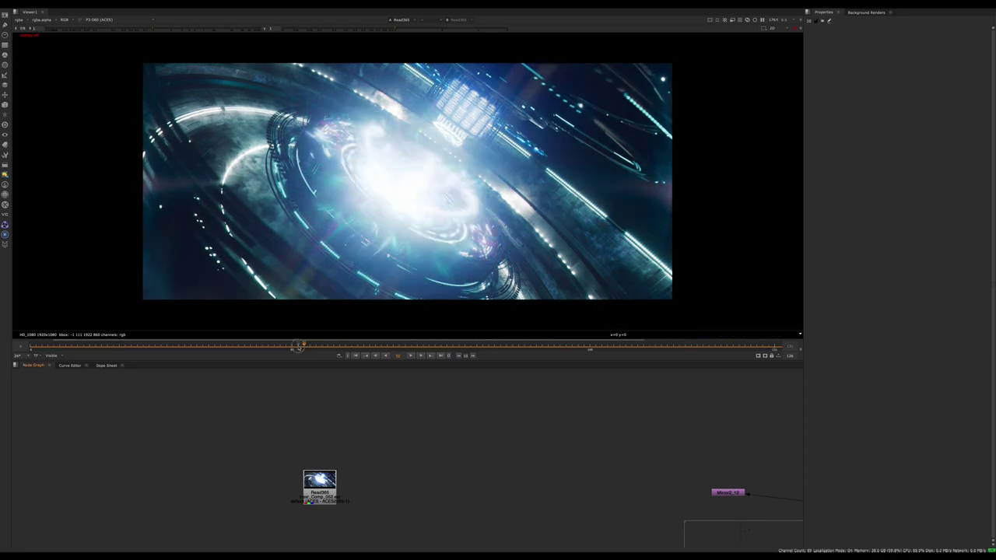
pyautogui.press('Right')
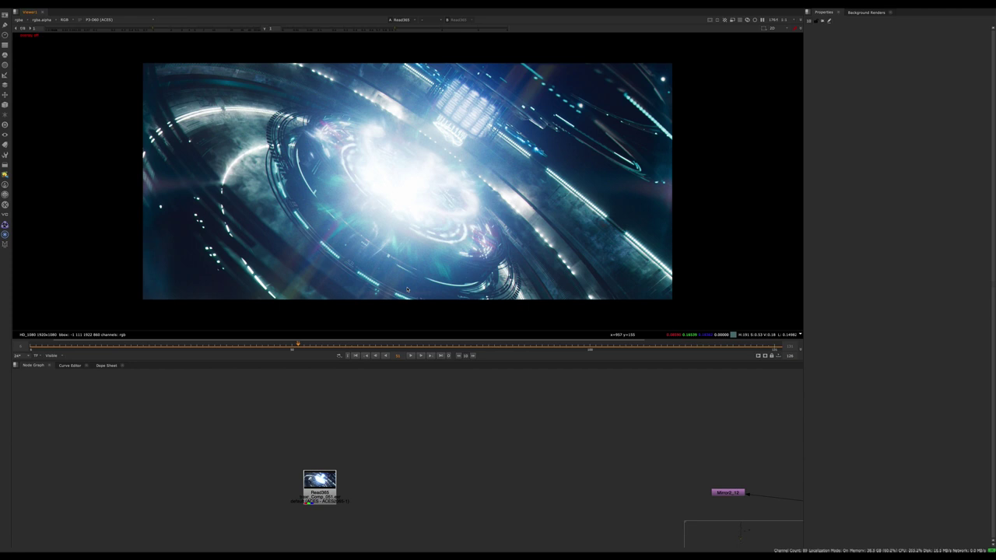
# Locate the EWALL Read node among the energy effects near the Shockwave main backdrop and display it in the viewer
pyautogui.scroll(-5, 309, 415)
pyautogui.moveTo(342, 417); pyautogui.dragTo(272, 466, button='middle')
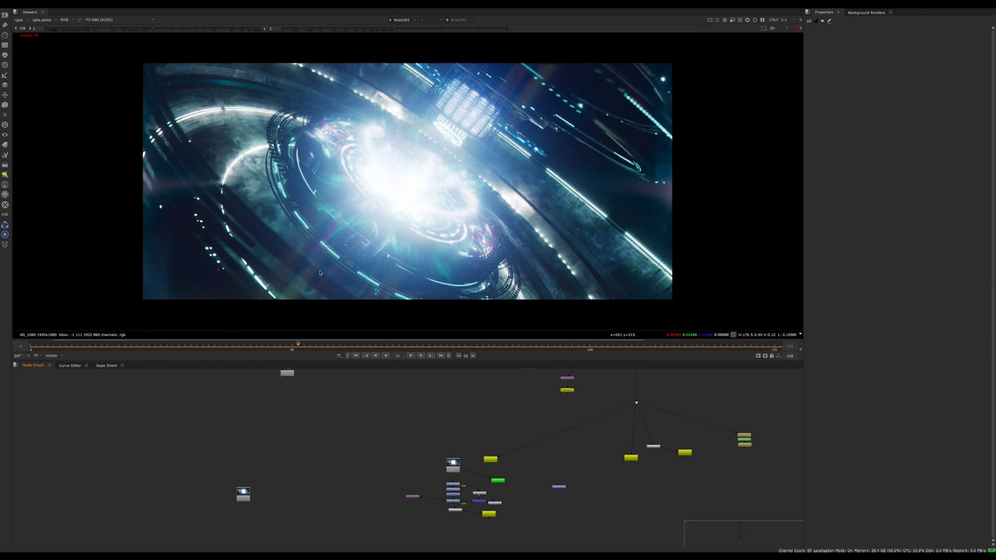
pyautogui.moveTo(357, 440); pyautogui.dragTo(473, 524, button='middle')
pyautogui.scroll(-10, 314, 456)
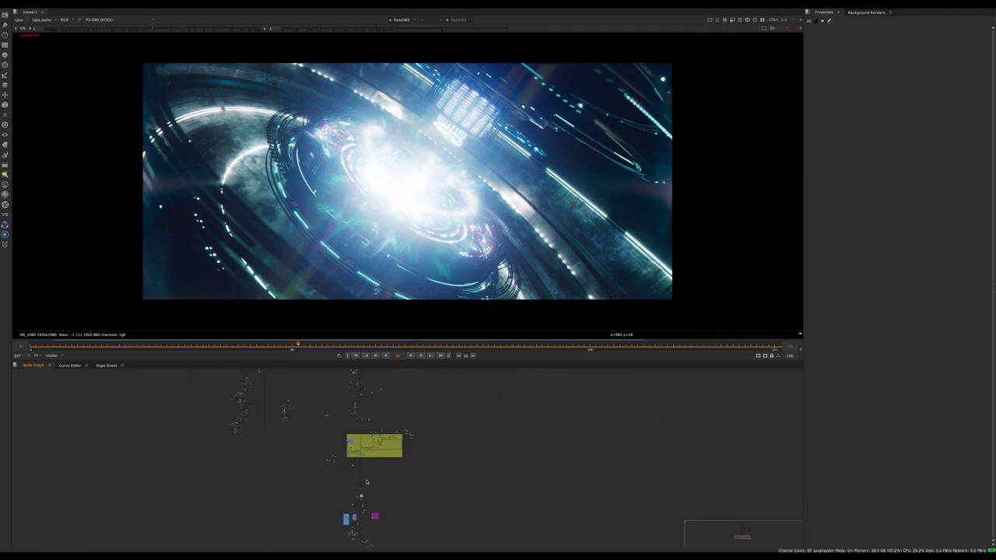
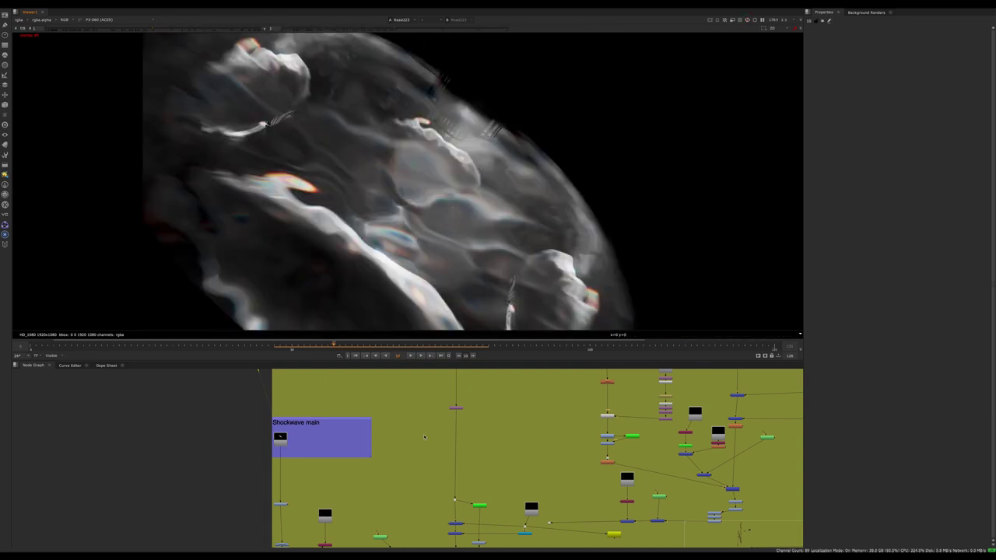
pyautogui.moveTo(467, 518); pyautogui.dragTo(338, 519, button='middle')
pyautogui.scroll(-3, 404, 443)
pyautogui.scroll(3, 402, 436)
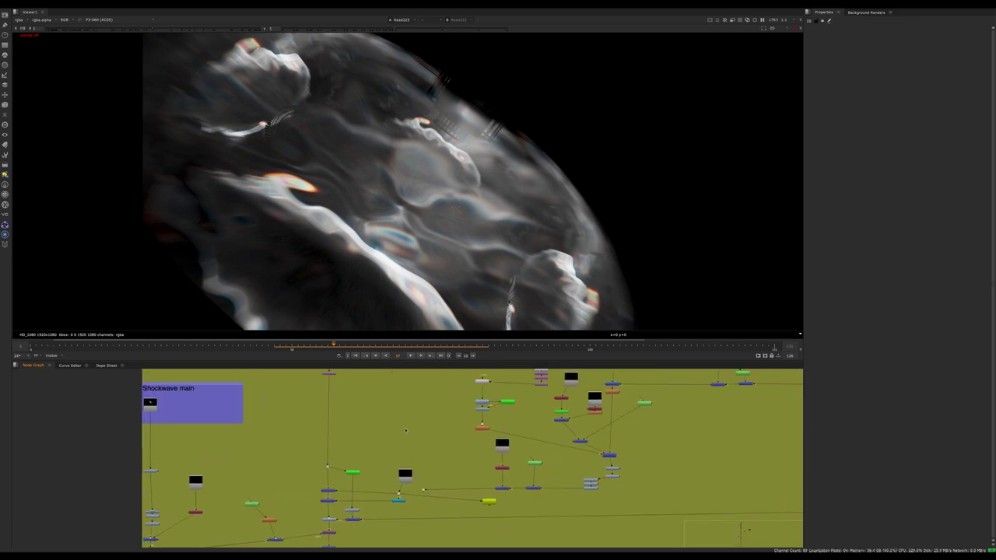
pyautogui.moveTo(406, 436); pyautogui.dragTo(361, 385, button='middle')
pyautogui.scroll(4, 440, 442)
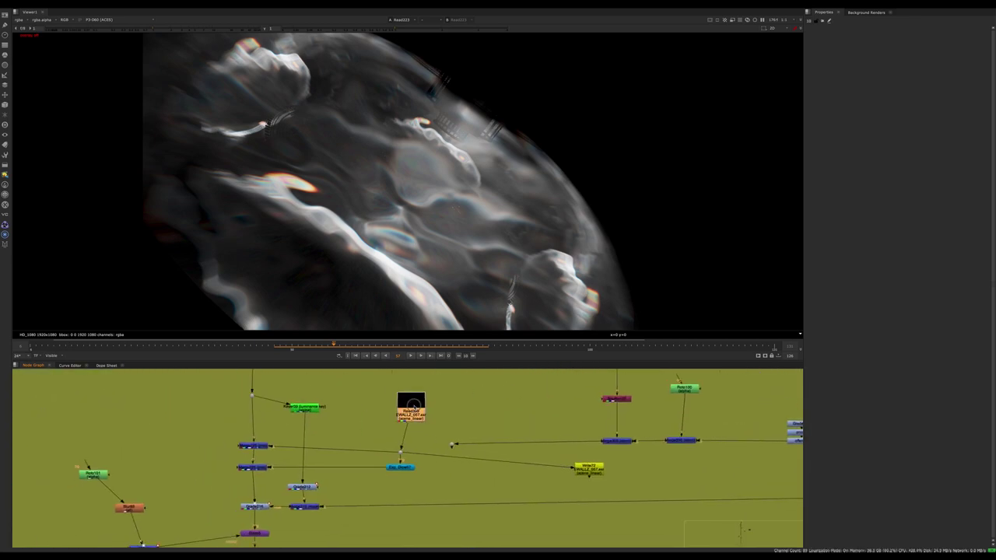
pyautogui.moveTo(445, 436); pyautogui.dragTo(395, 436, button='middle')
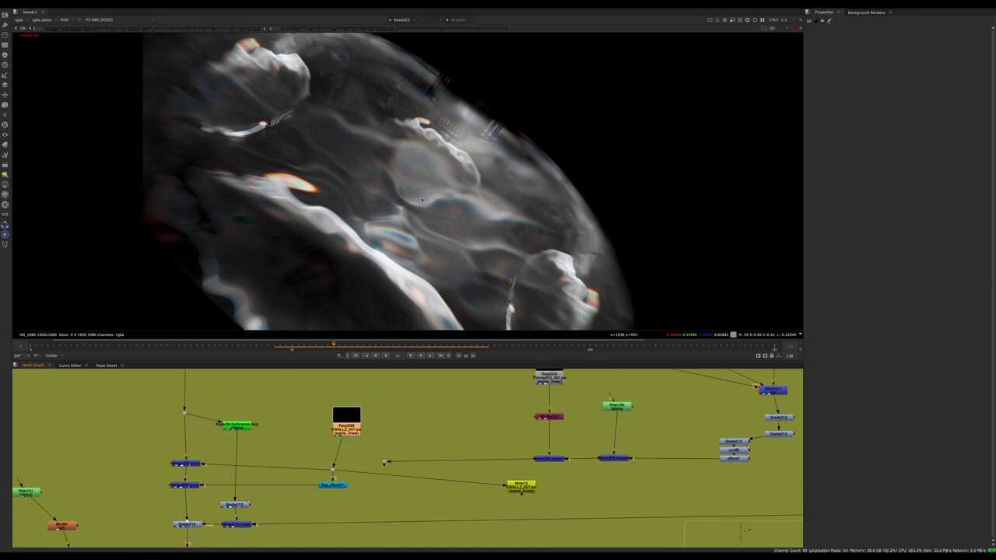
pyautogui.click(351, 428)
pyautogui.press('1')
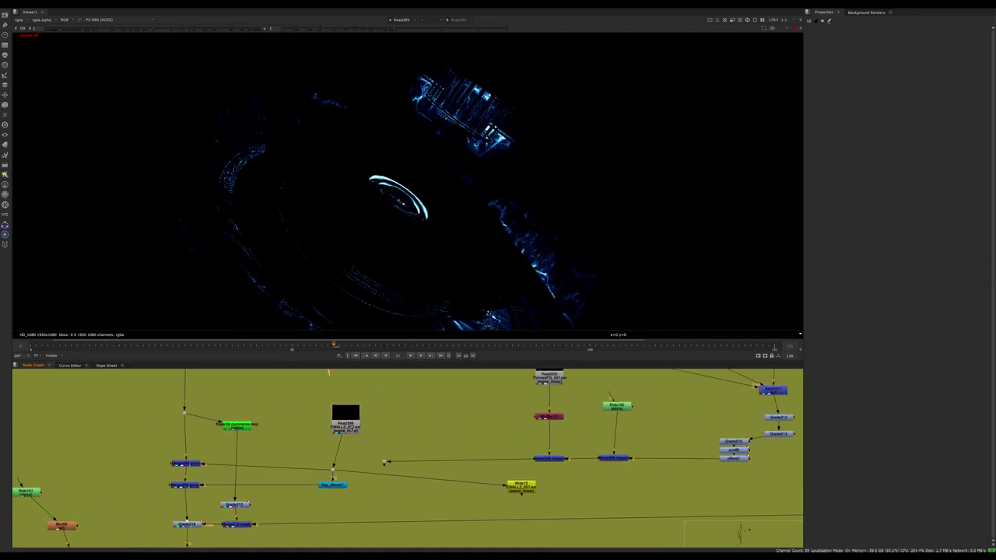
# Step frame by frame through the EWALL sequence to examine how the energy travels outward over the walls
pyautogui.press('Left')
pyautogui.press('Left')
pyautogui.press('Left')
pyautogui.press('Right')
pyautogui.press('Right')
pyautogui.press('Right')
pyautogui.press('Right')
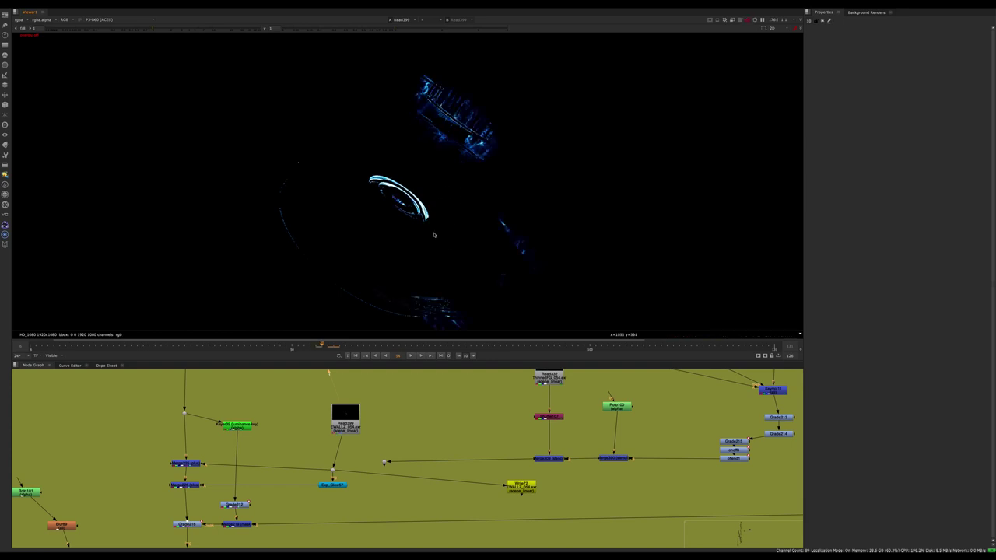
pyautogui.press('Right')
pyautogui.press('Right')
pyautogui.press('Right')
pyautogui.press('Right')
pyautogui.press('Right')
pyautogui.press('Right')
pyautogui.press('Right')
pyautogui.press('Right')
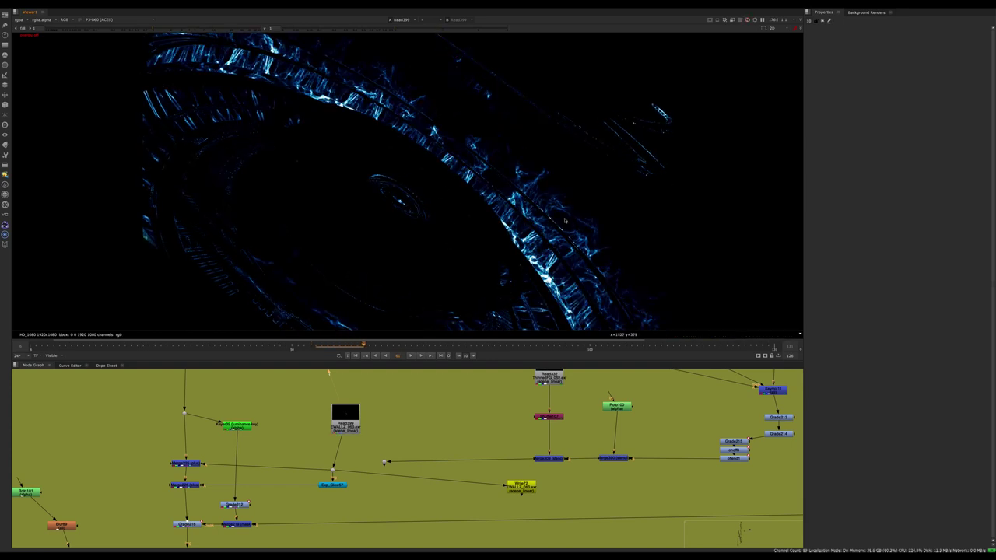
# Go back over the EWALL frames and park the playhead at frame 63 to inspect the wall energy detail
pyautogui.press('Right')
pyautogui.press('Right')
pyautogui.press('Left')
pyautogui.press('Left')
pyautogui.press('Left')
pyautogui.press('Left')
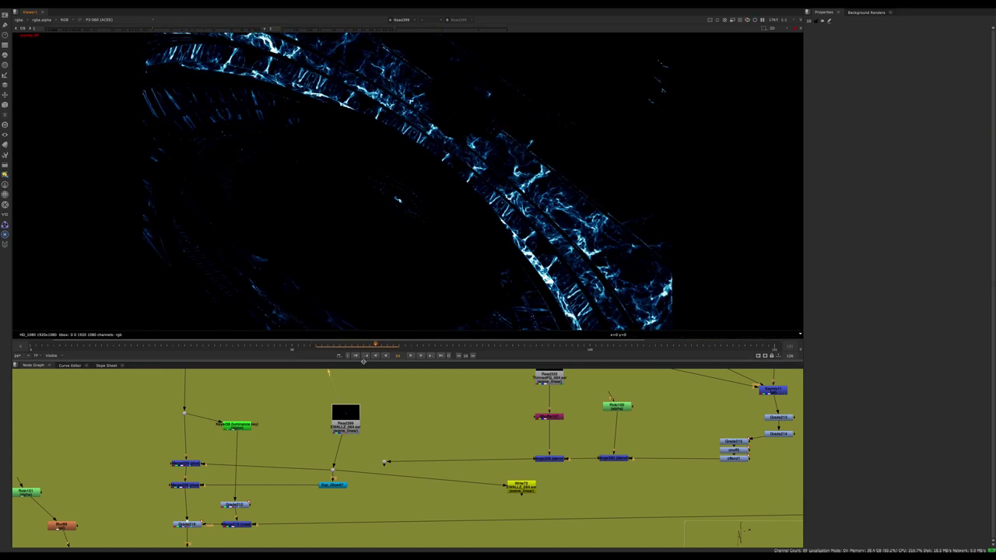
pyautogui.moveTo(378, 343)
pyautogui.mouseDown()
pyautogui.moveTo(346, 341)
pyautogui.moveTo(369, 342)
pyautogui.mouseUp()
pyautogui.moveTo(415, 410); pyautogui.dragTo(322, 457, button='middle')
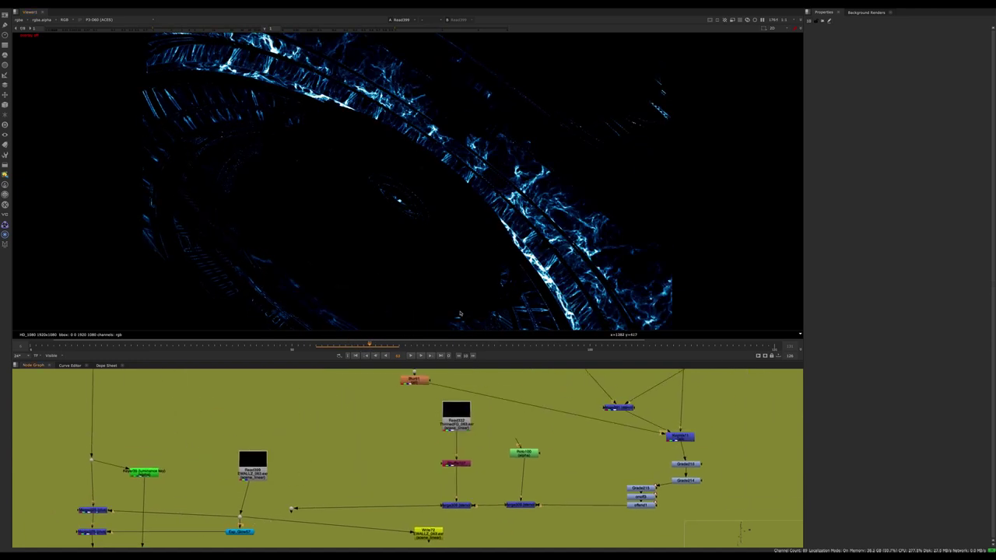
pyautogui.moveTo(371, 345)
pyautogui.mouseDown()
pyautogui.moveTo(339, 343)
pyautogui.moveTo(369, 344)
pyautogui.mouseUp()
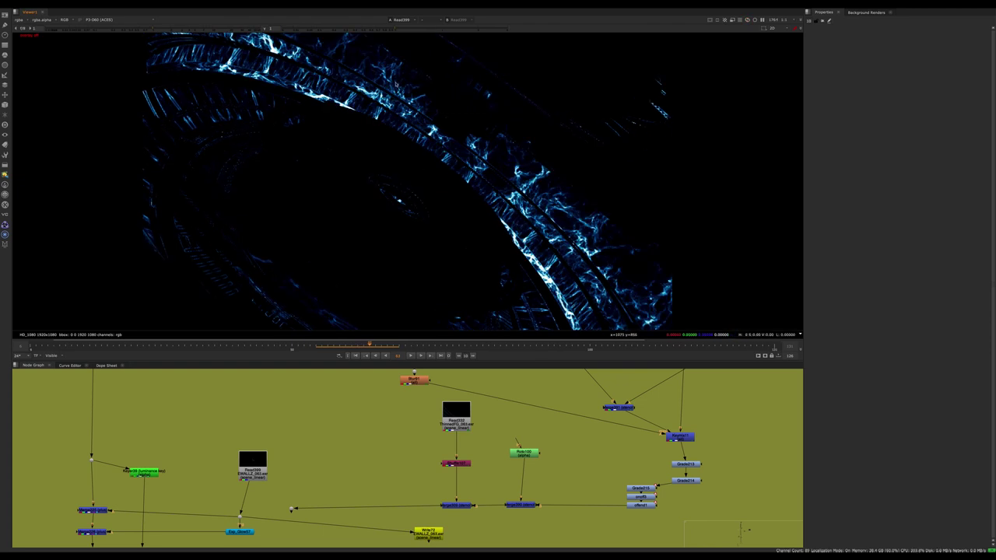
# Find the finished comp's Read node above the stack of grade nodes and display it in the viewer
pyautogui.moveTo(340, 441); pyautogui.dragTo(360, 425, button='middle')
pyautogui.scroll(-10, 361, 425)
pyautogui.moveTo(331, 525); pyautogui.dragTo(347, 373, button='middle')
pyautogui.moveTo(299, 536); pyautogui.dragTo(311, 445, button='middle')
pyautogui.scroll(6, 308, 499)
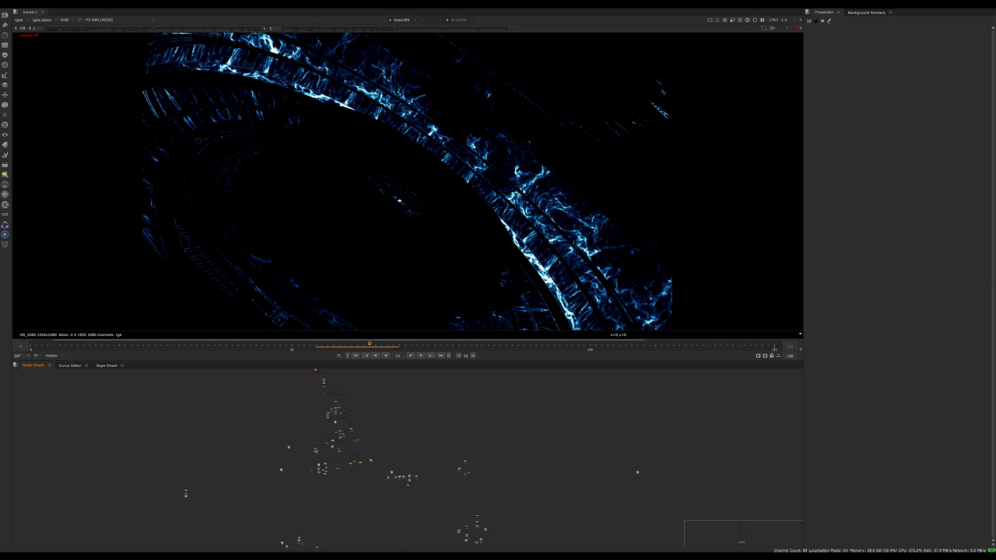
pyautogui.scroll(5, 411, 477)
pyautogui.click(433, 416)
pyautogui.press('1')
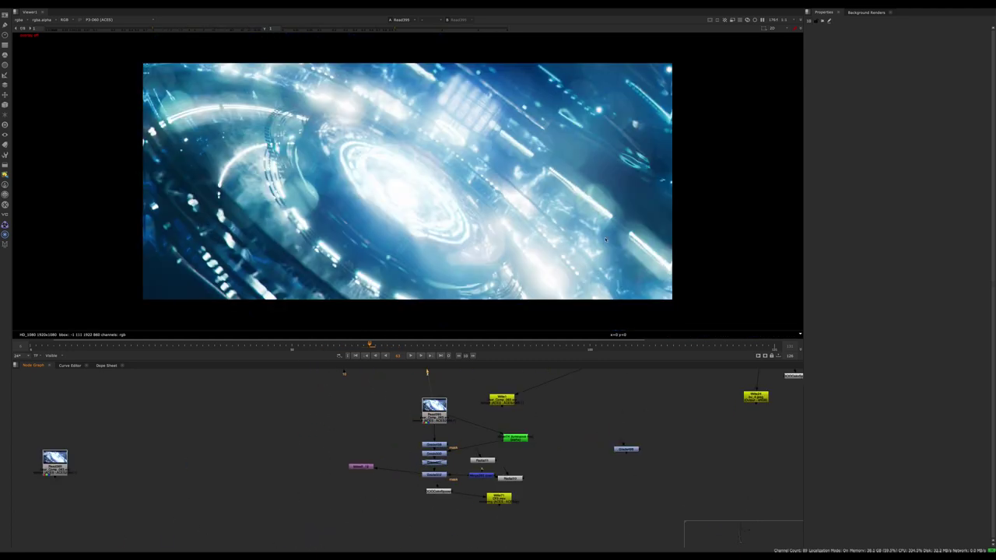
# Play the finished comp forward and scrub back to the shockwave frames
pyautogui.press('l')
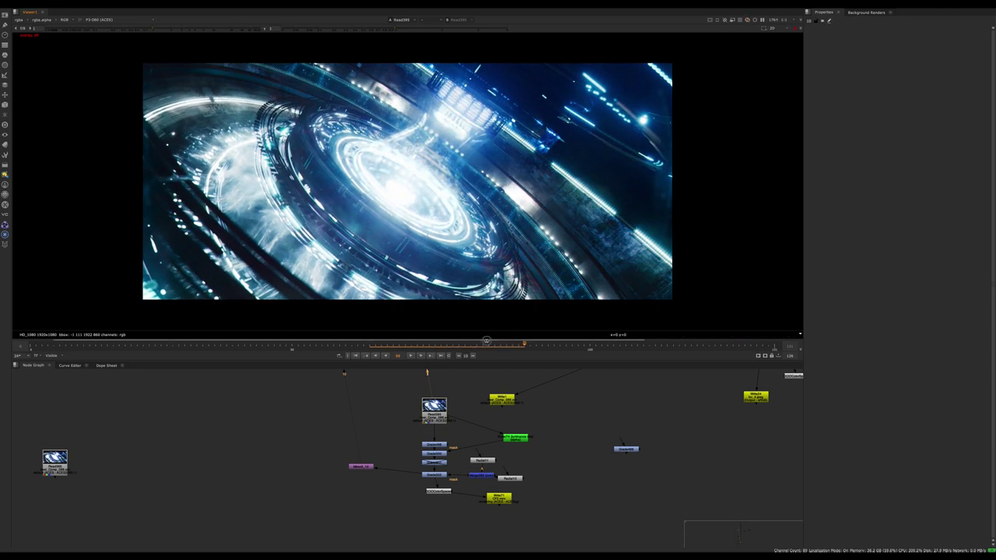
pyautogui.moveTo(484, 340); pyautogui.dragTo(340, 332)
pyautogui.moveTo(221, 456); pyautogui.dragTo(275, 467, button='middle')
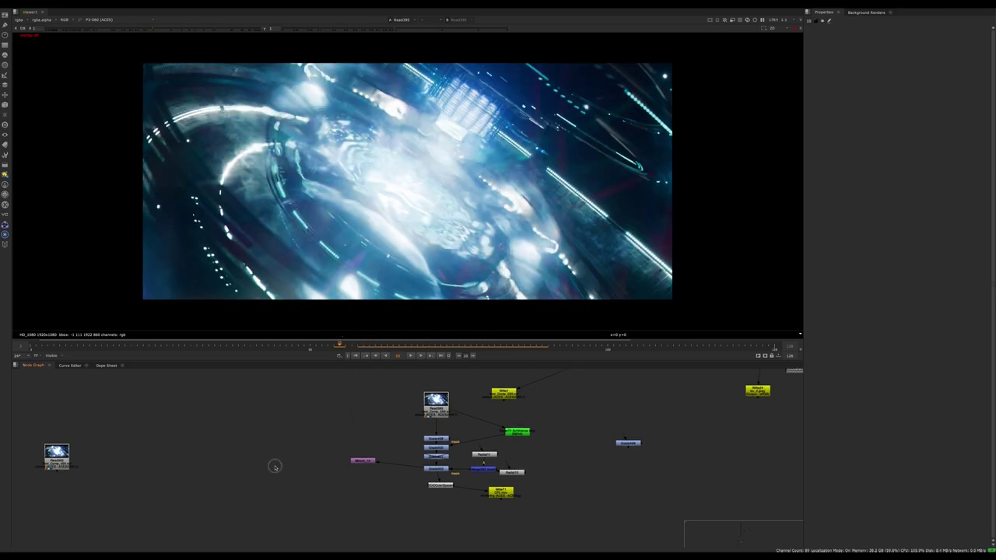
# Find the EWALL2 wall-energy Read node inside the Main backdrop and display it in the viewer
pyautogui.scroll(-10, 275, 466)
pyautogui.moveTo(400, 381)
pyautogui.mouseDown(button='middle')
pyautogui.moveTo(406, 455)
pyautogui.moveTo(393, 537)
pyautogui.moveTo(402, 536)
pyautogui.mouseUp(button='middle')
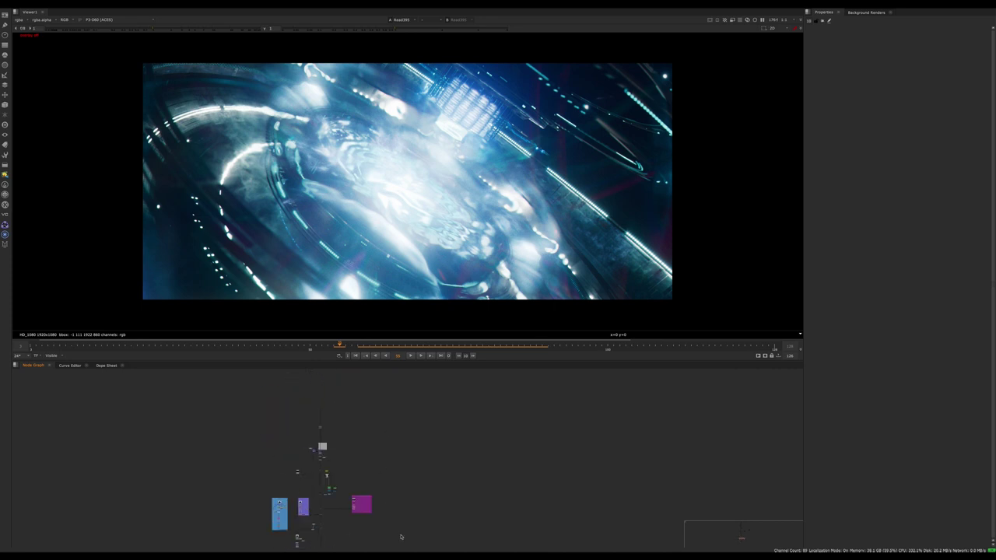
pyautogui.moveTo(374, 389)
pyautogui.mouseDown(button='middle')
pyautogui.moveTo(370, 469)
pyautogui.moveTo(342, 478)
pyautogui.mouseUp(button='middle')
pyautogui.scroll(10, 342, 478)
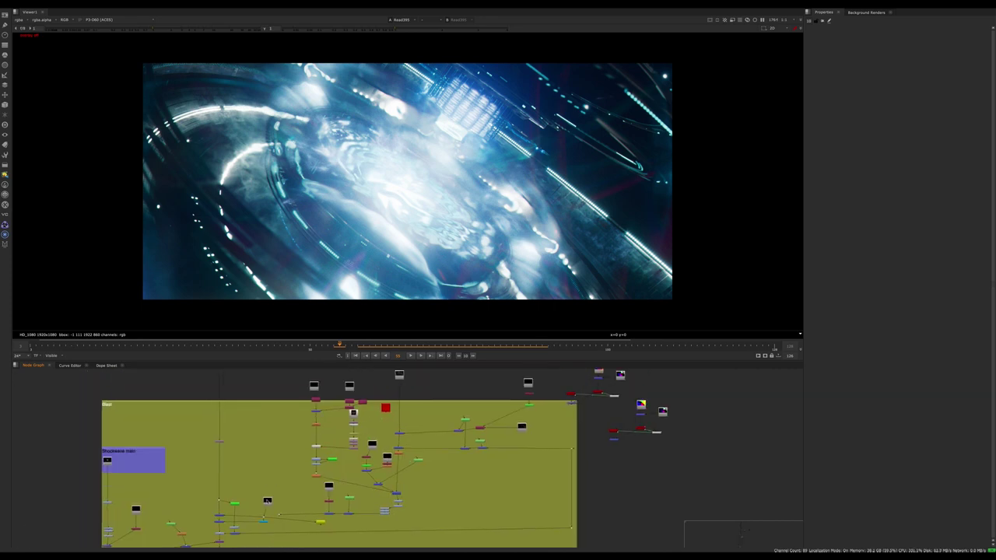
pyautogui.click(316, 462)
pyautogui.press('1')
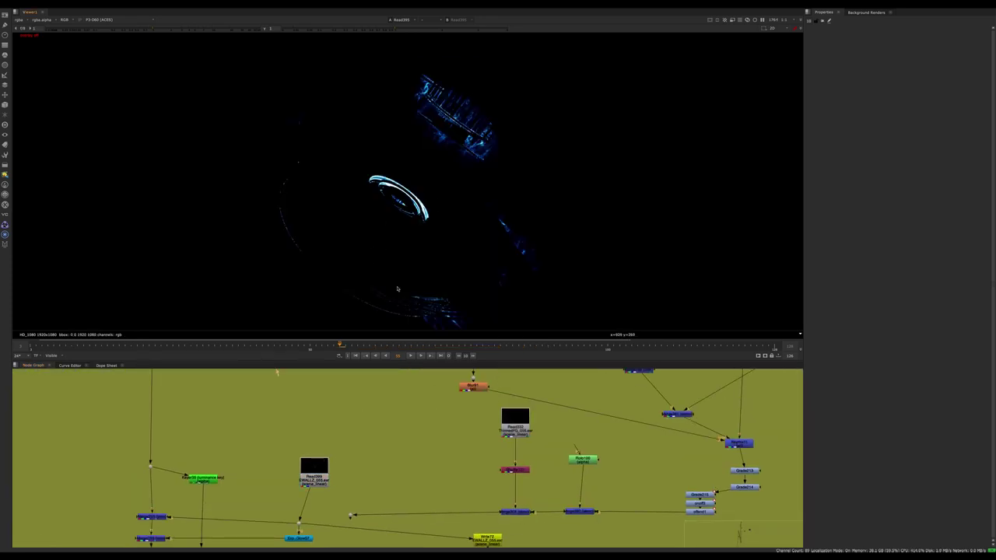
# Scrub the EWALL2 sequence forward and step back to frame 64 to examine the energy on the walls
pyautogui.moveTo(346, 350); pyautogui.dragTo(412, 342)
pyautogui.press('Left')
pyautogui.press('Left')
pyautogui.press('Left')
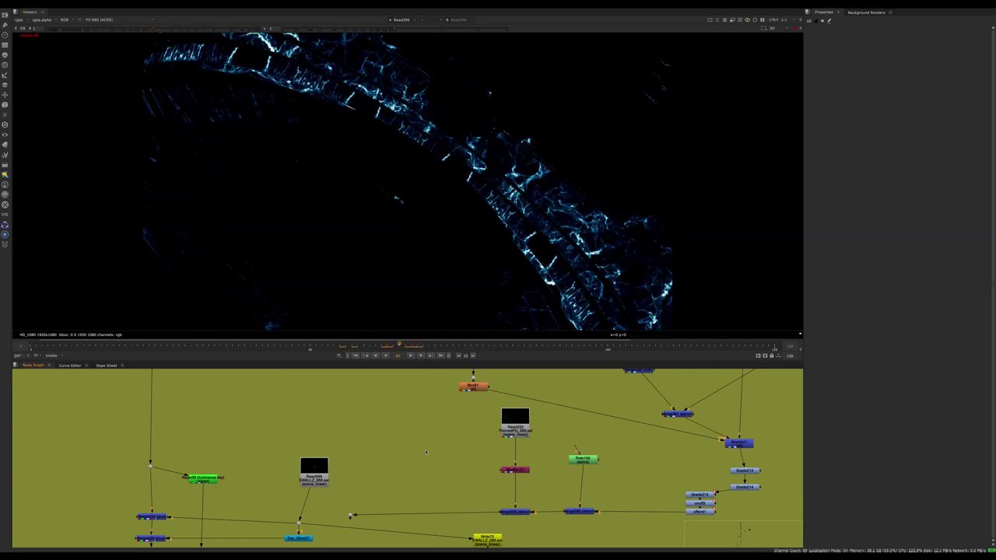
# Find the Portal_Outward_Opening_WideEnergy Read node at the head of the distortion chain and display it in the viewer
pyautogui.scroll(-8, 391, 449)
pyautogui.scroll(8, 422, 453)
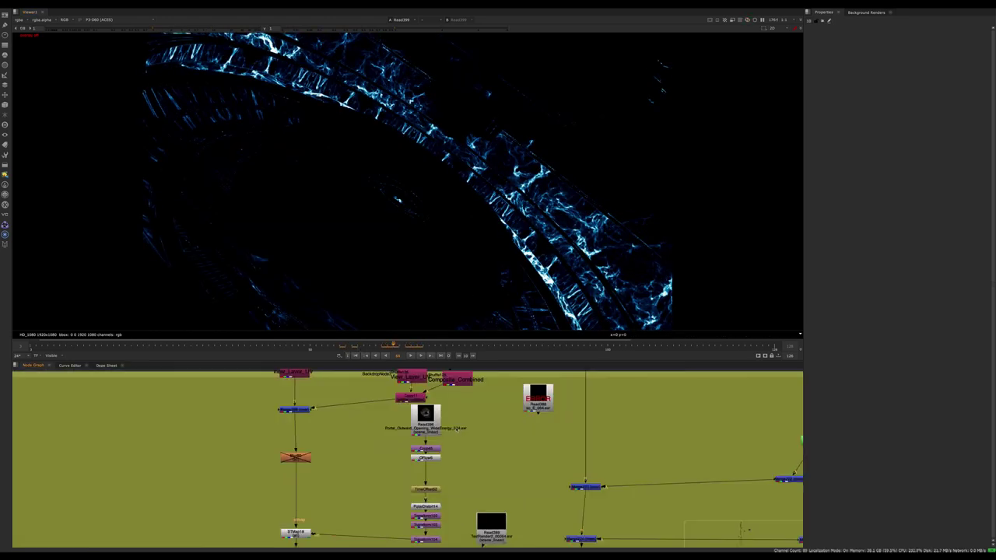
pyautogui.moveTo(437, 404); pyautogui.dragTo(470, 390, button='middle')
pyautogui.click(471, 390)
pyautogui.press('1')
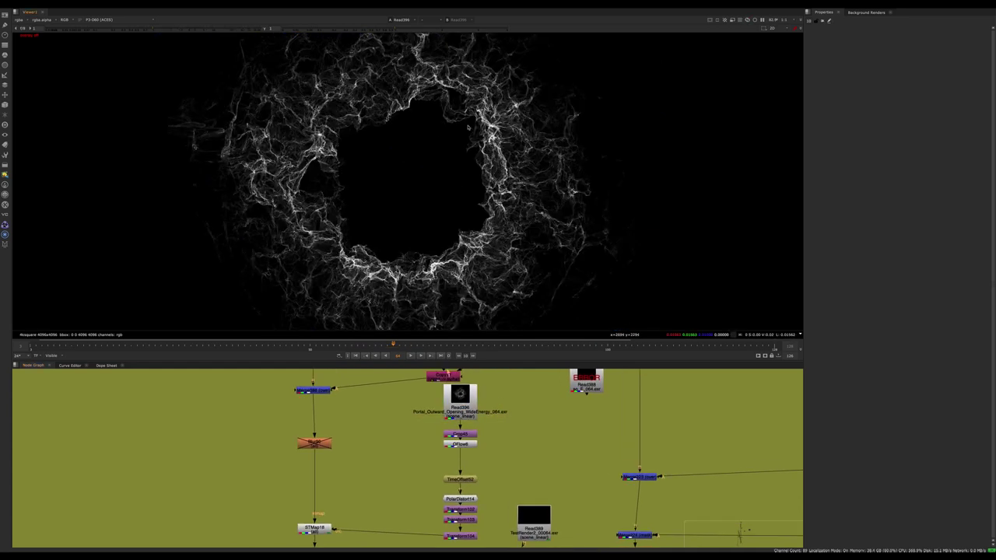
# Inspect the full portal energy ring and scrub from its early frames back to frame 64
pyautogui.scroll(-3, 468, 127)
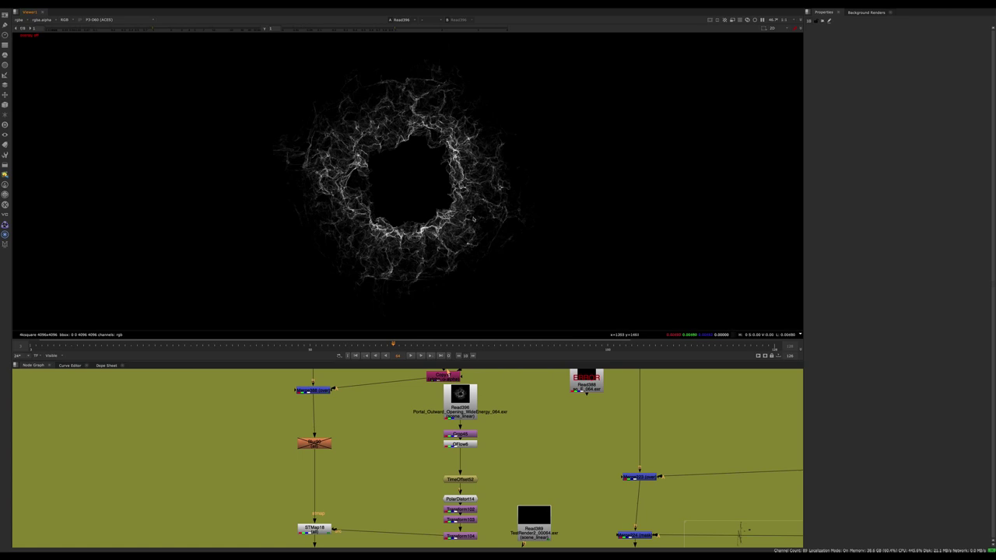
pyautogui.scroll(4, 430, 192)
pyautogui.scroll(-4, 420, 185)
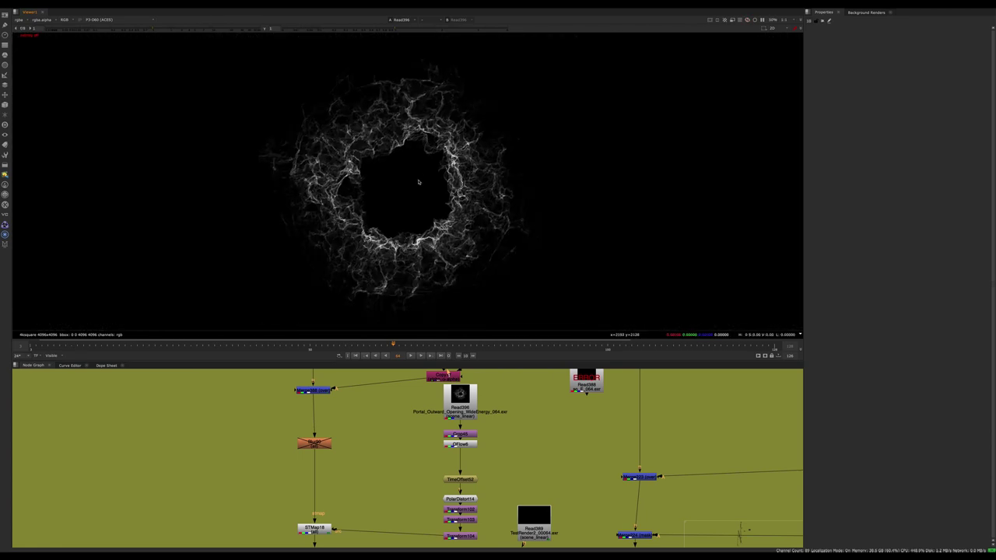
pyautogui.moveTo(160, 347); pyautogui.dragTo(388, 346)
pyautogui.press('Right')
# Display the PolarDistort14 node in the viewer and open its properties to examine the transform setting
pyautogui.scroll(3, 491, 450)
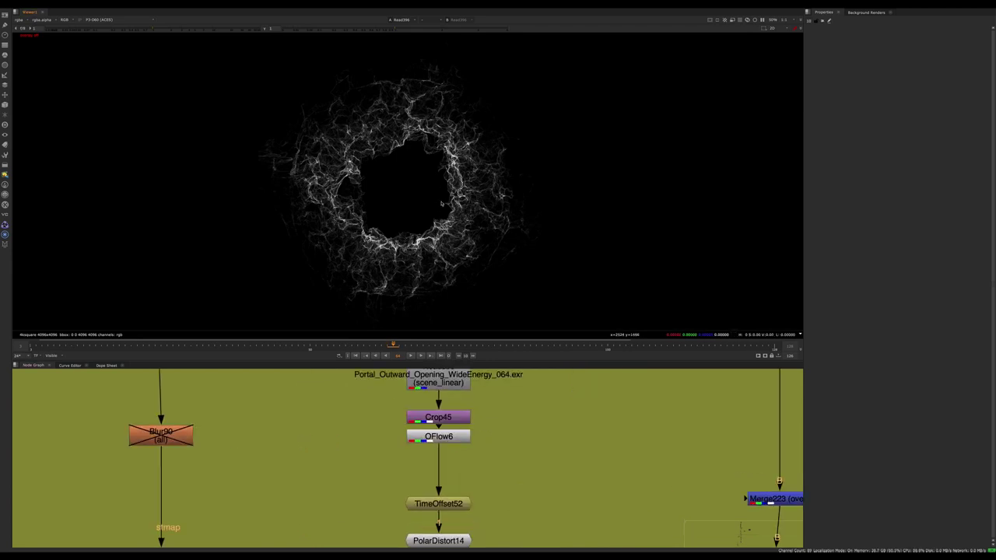
pyautogui.moveTo(545, 425); pyautogui.dragTo(496, 348, button='middle')
pyautogui.click(415, 466)
pyautogui.press('1')
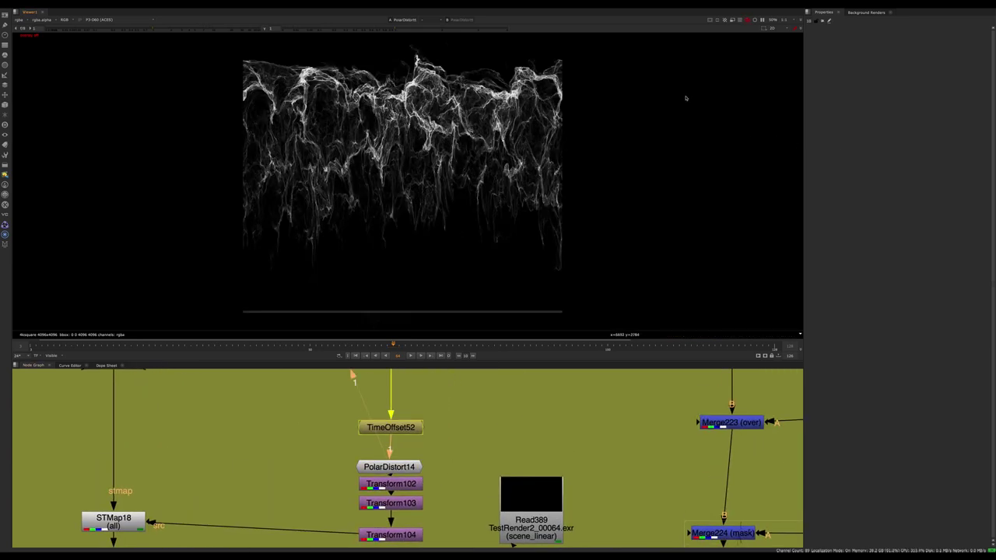
pyautogui.doubleClick(408, 466)
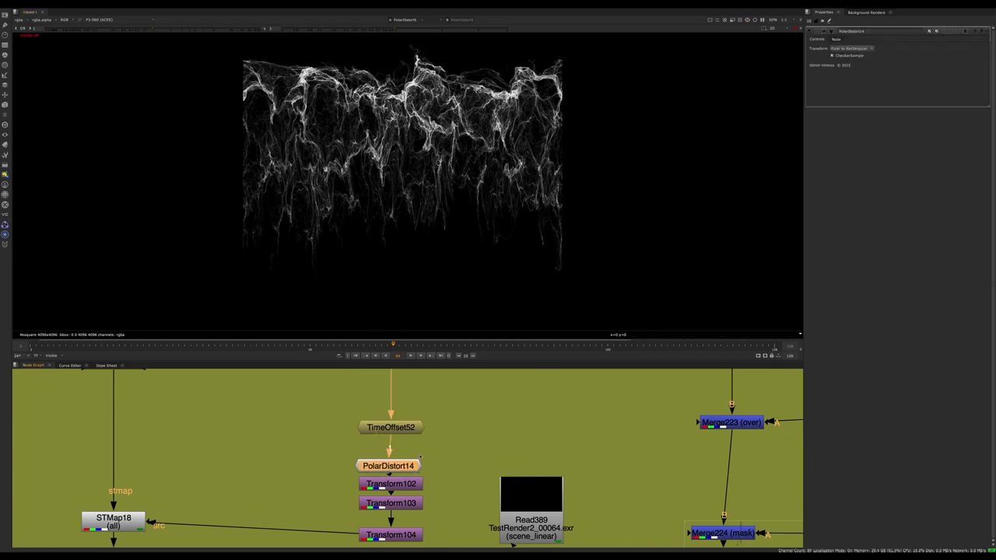
# Try a SphericalTransform node beside the PolarDistort14 chain and delete it again
pyautogui.moveTo(415, 456); pyautogui.dragTo(394, 484, button='middle')
pyautogui.moveTo(389, 493); pyautogui.dragTo(388, 490)
pyautogui.click(485, 437)
pyautogui.press('Tab')
pyautogui.write('spherical')
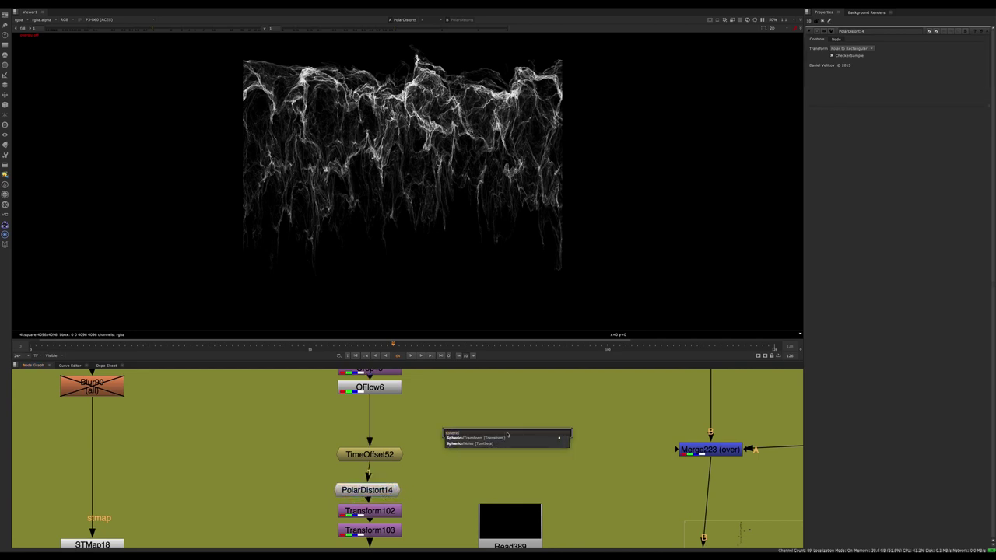
pyautogui.click(506, 436)
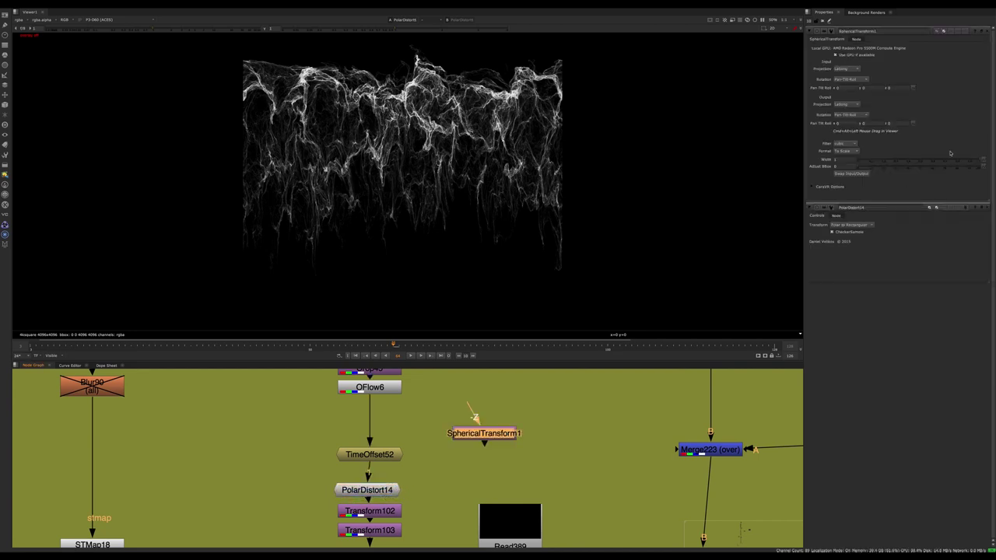
pyautogui.press('Delete')
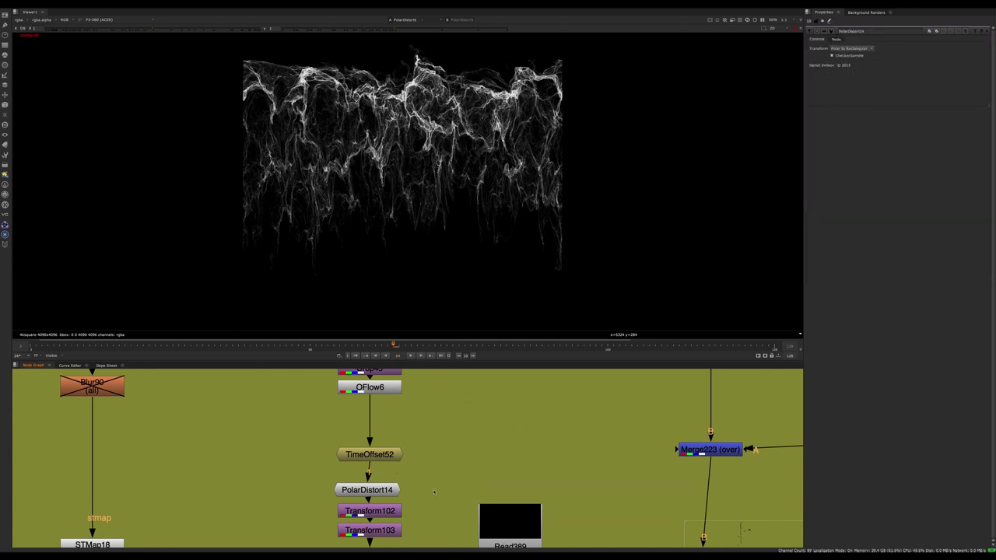
# Try a second PolarDistort node off TimeOffset52 with its transform set to Polar to Rectangular, and delete it again
pyautogui.click(392, 490)
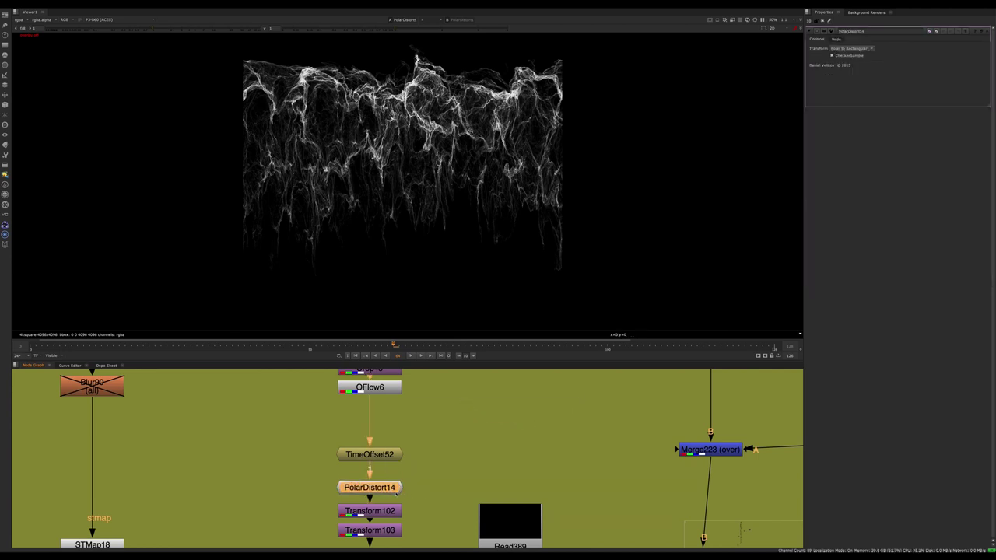
pyautogui.hotkey('alt', 'c')
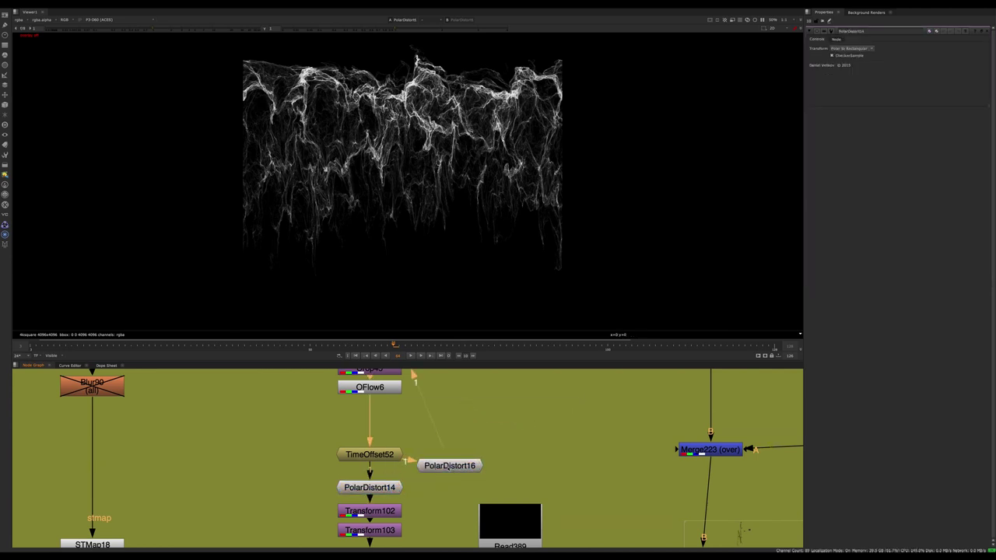
pyautogui.click(859, 49)
pyautogui.click(849, 40)
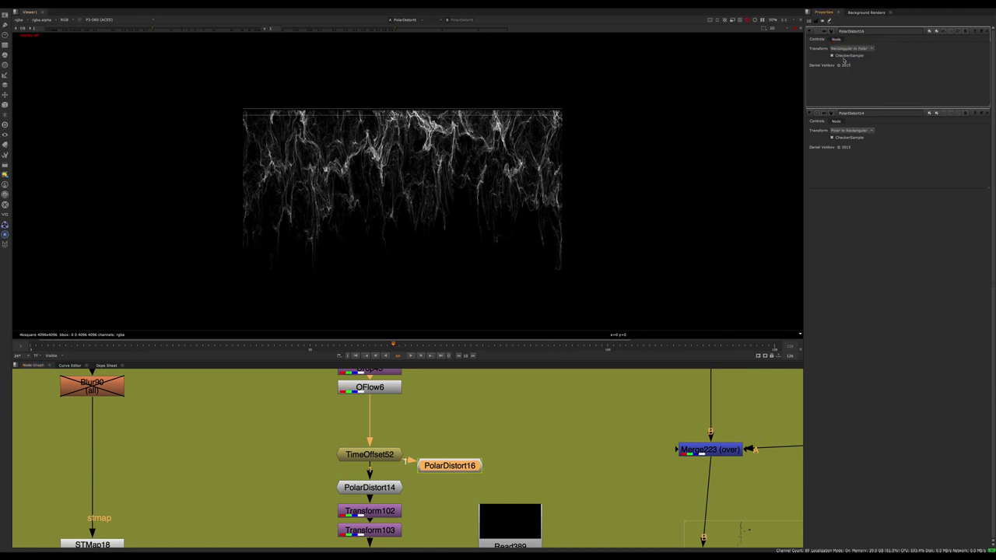
pyautogui.click(870, 47)
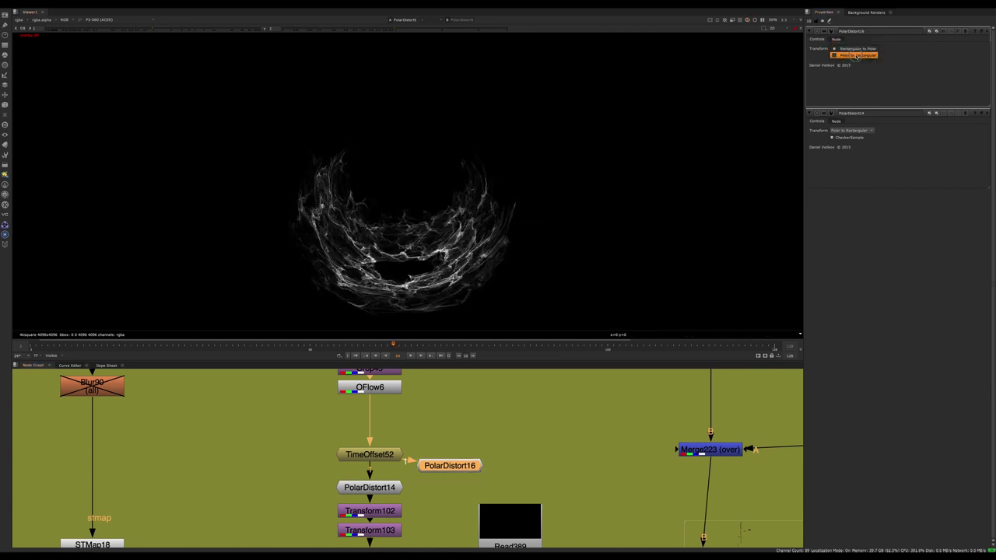
pyautogui.click(849, 56)
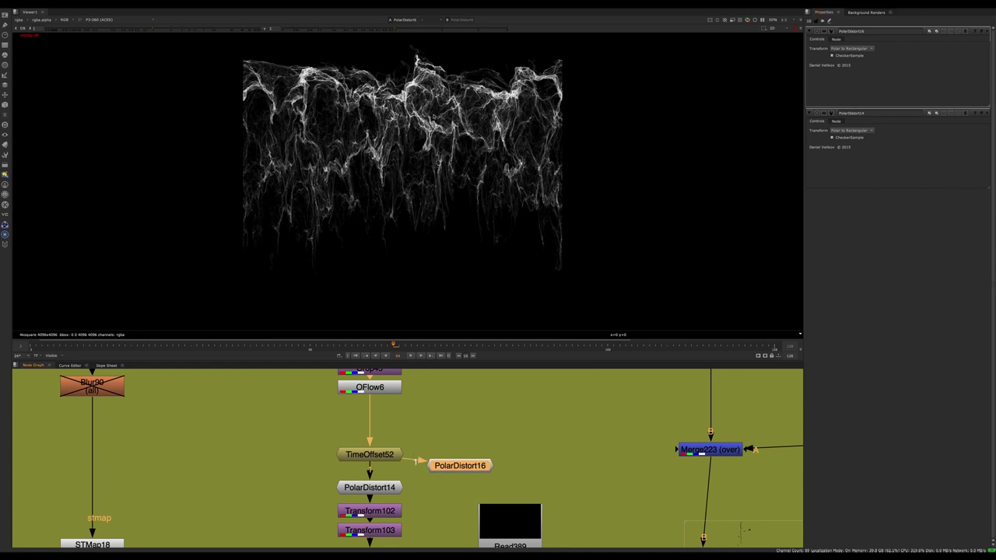
pyautogui.press('Delete')
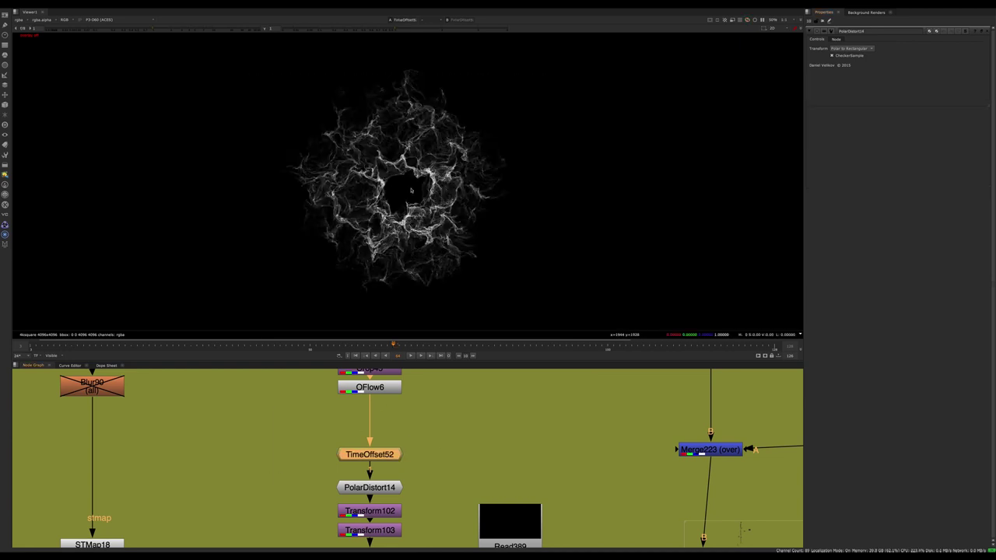
# Display the PolarDistort14 output in the viewer, followed by the STMap18 result fed by the transform chain
pyautogui.moveTo(434, 467); pyautogui.dragTo(329, 493)
pyautogui.press('1')
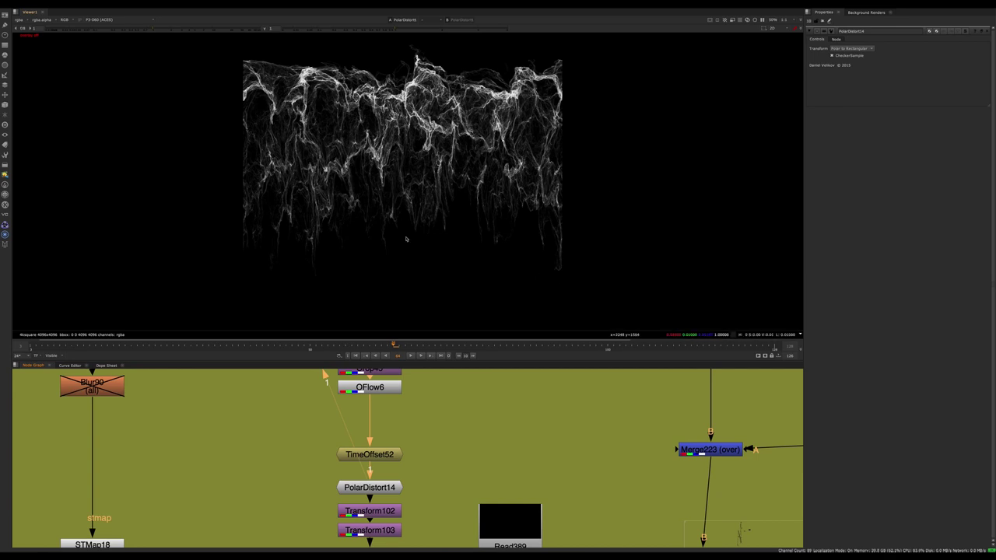
pyautogui.scroll(-5, 449, 382)
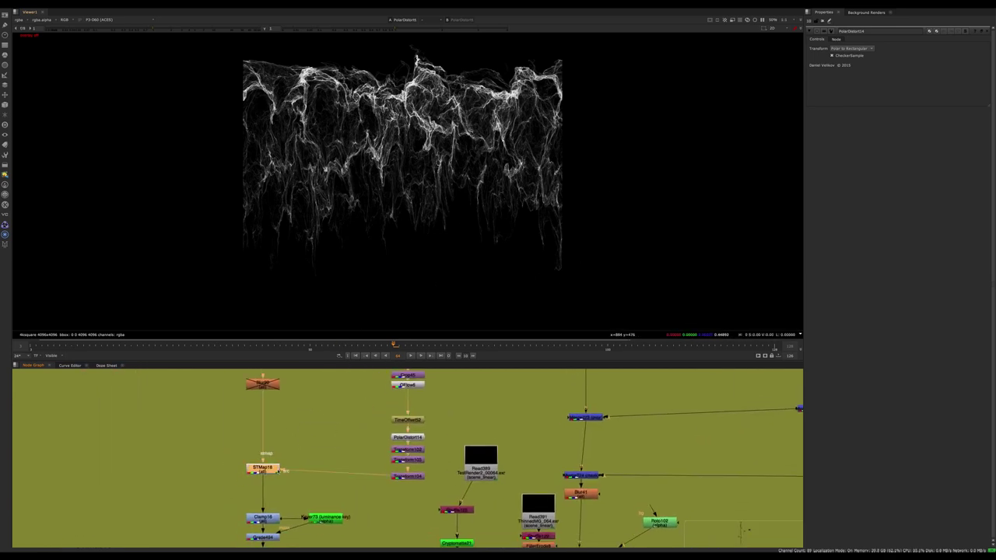
pyautogui.scroll(4, 178, 467)
pyautogui.press('1')
pyautogui.click(380, 448)
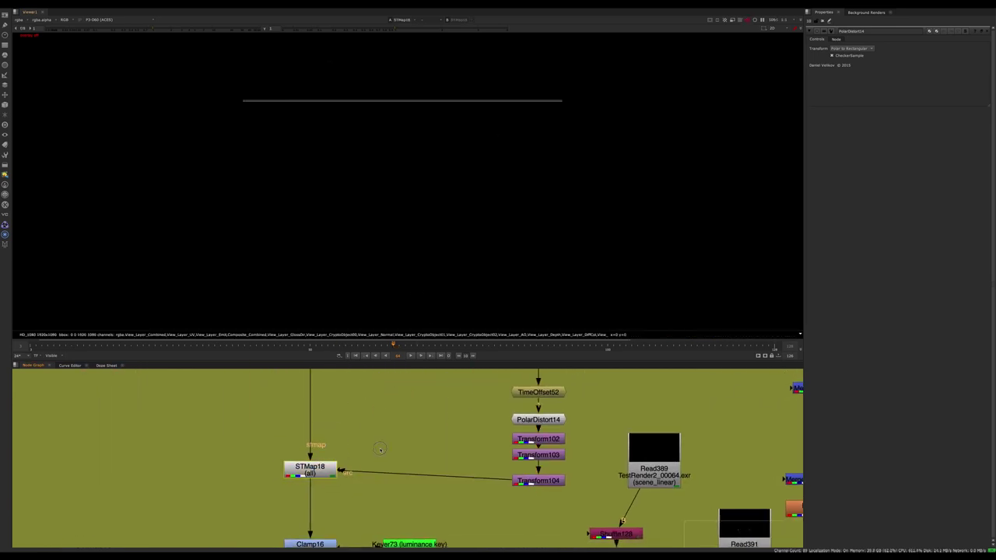
# Trace the stmap input above STMap18 and display the UV pass at the disabled Blur90 node
pyautogui.scroll(-3, 381, 448)
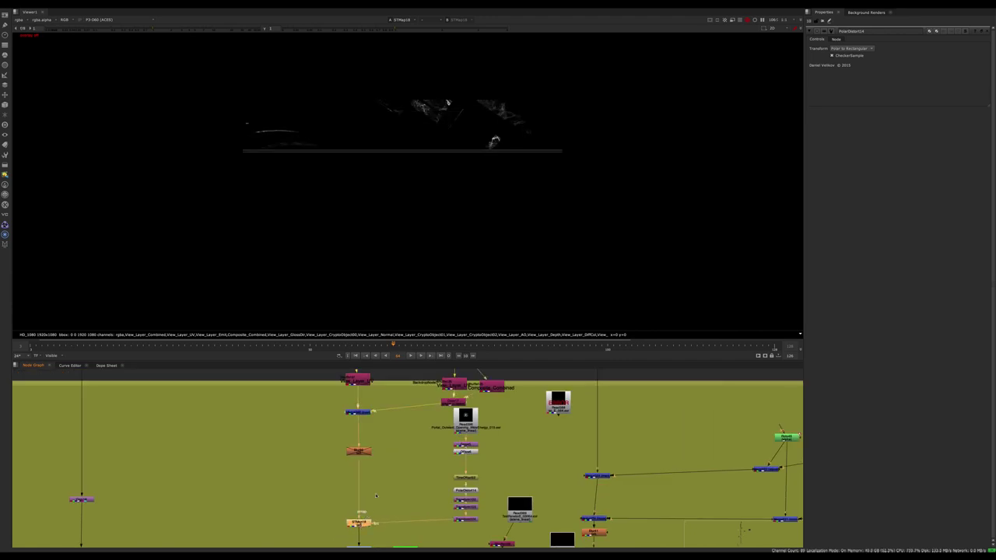
pyautogui.scroll(5, 376, 494)
pyautogui.scroll(-4, 364, 461)
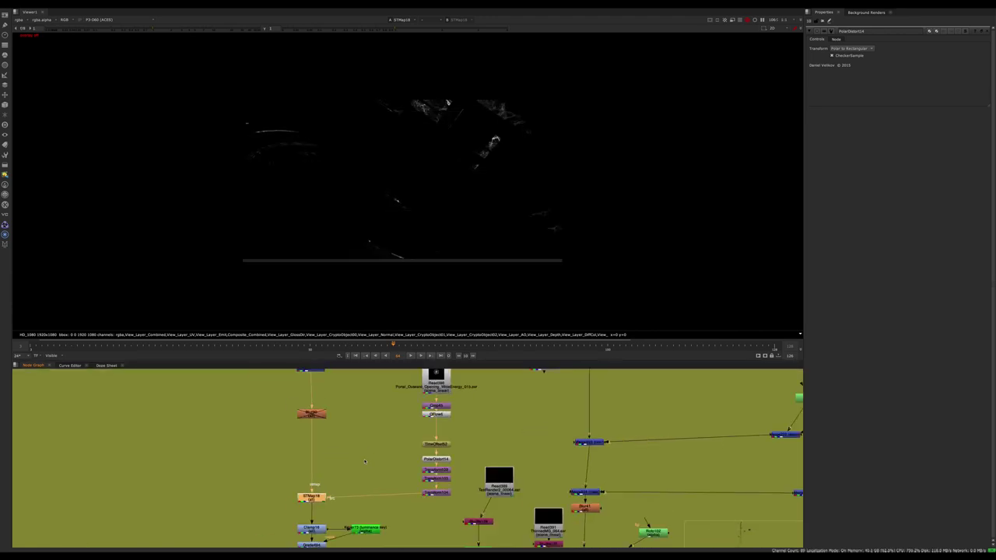
pyautogui.scroll(3, 366, 466)
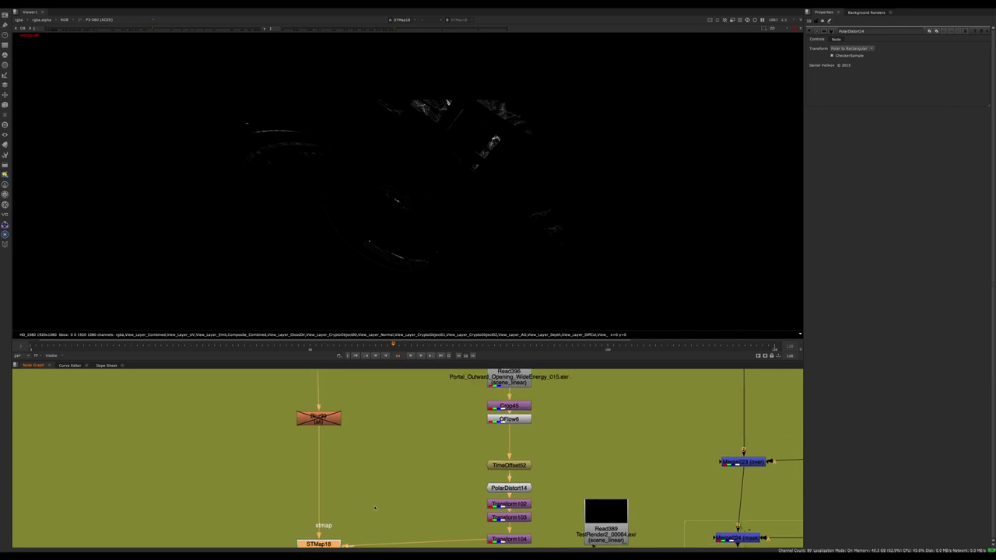
pyautogui.moveTo(375, 508); pyautogui.dragTo(389, 523, button='middle')
pyautogui.click(334, 433)
pyautogui.press('1')
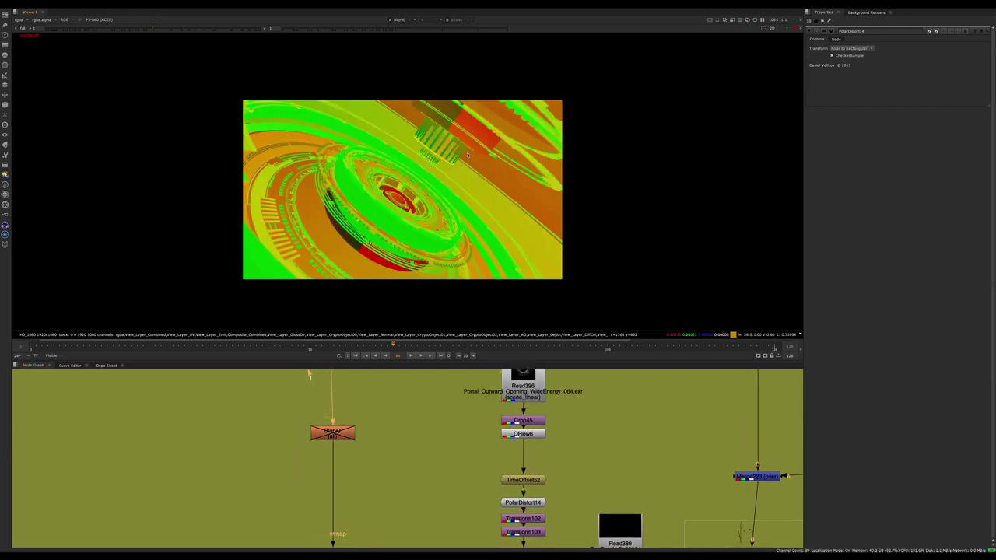
# Return to viewing STMap18, then display its Transform104 source and play the unwrapped energy strip
pyautogui.moveTo(395, 539); pyautogui.dragTo(362, 418, button='middle')
pyautogui.click(301, 438)
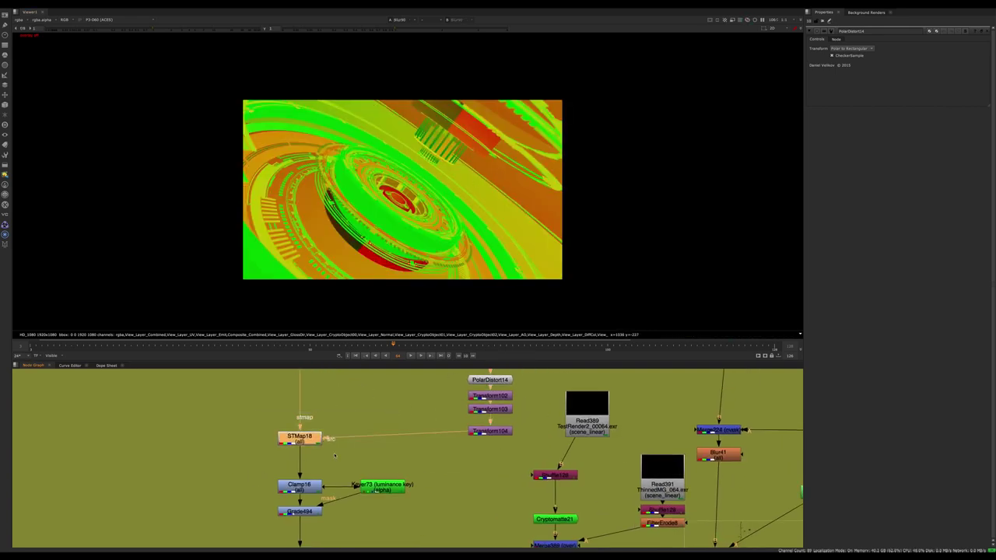
pyautogui.press('1')
pyautogui.click(490, 431)
pyautogui.press('1')
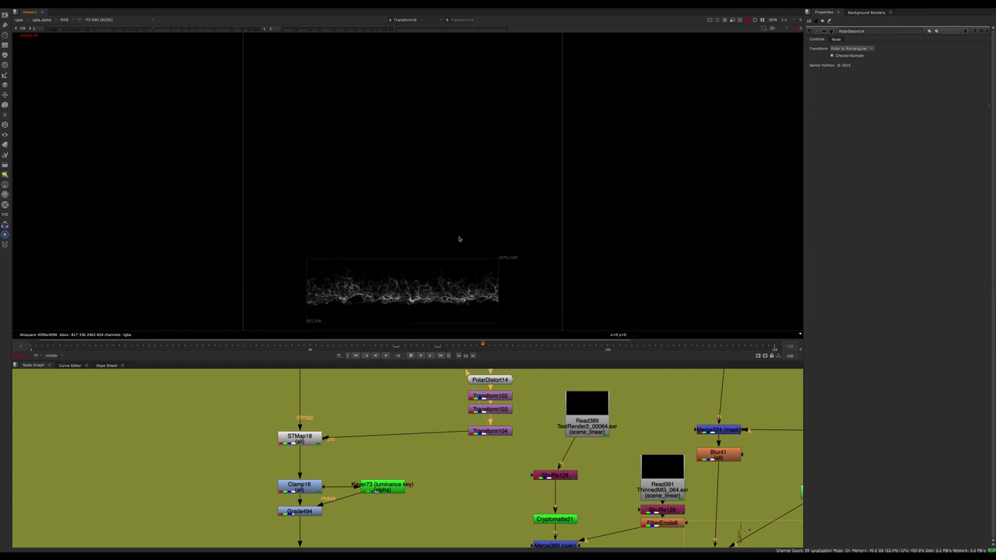
pyautogui.click(412, 356)
# Go back down to the EWALL2 Read node, display it in the viewer and scrub through its wall-energy frames
pyautogui.scroll(-5, 399, 400)
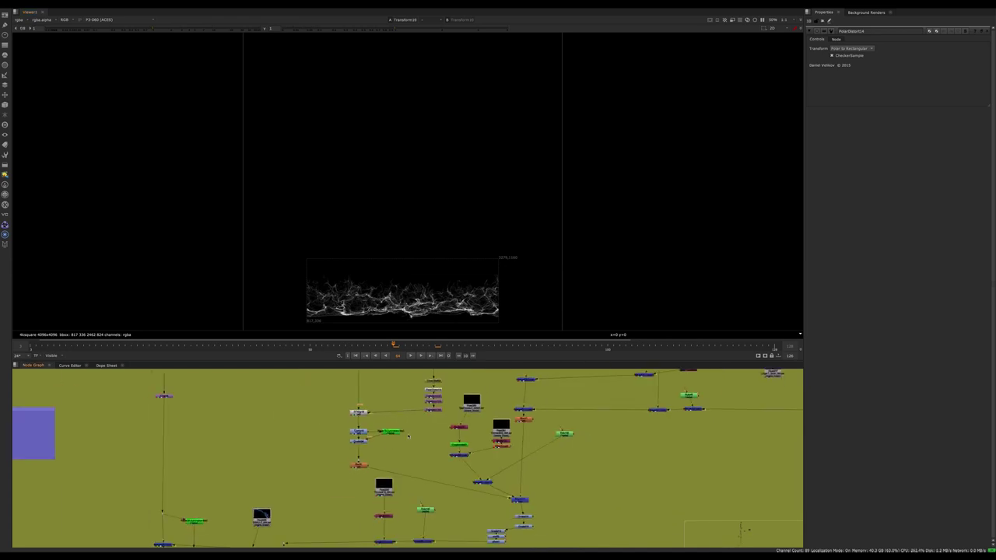
pyautogui.moveTo(408, 436); pyautogui.dragTo(370, 401, button='middle')
pyautogui.moveTo(225, 507); pyautogui.dragTo(268, 445, button='middle')
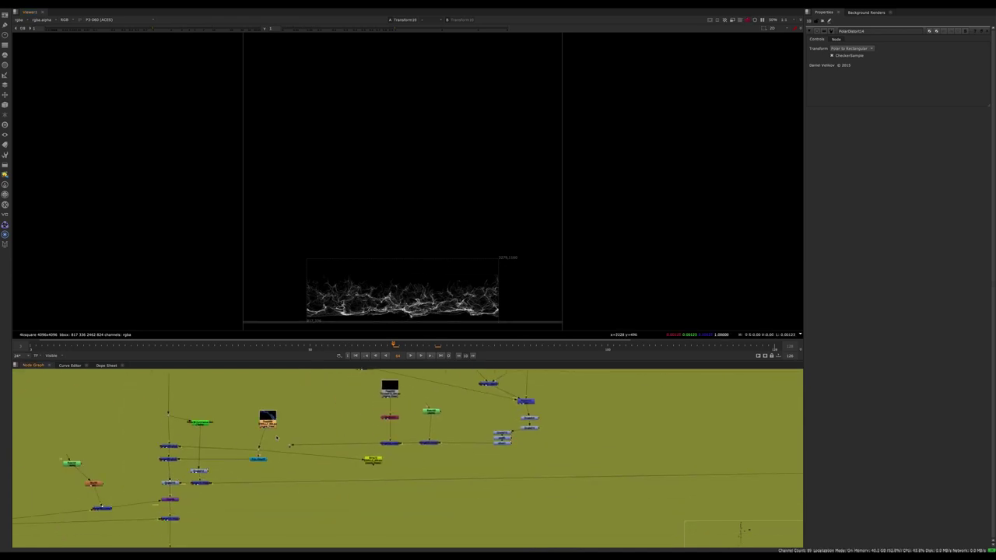
pyautogui.press('1')
pyautogui.click(338, 391)
pyautogui.moveTo(384, 346); pyautogui.dragTo(405, 350)
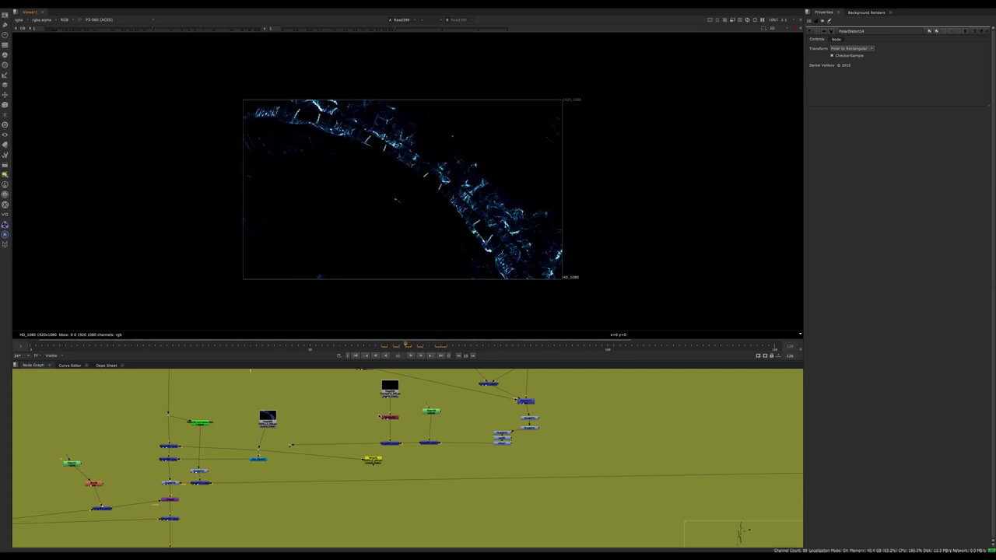
# Send STMap18 to the viewer, followed by the Keymix11 node where the mapped energy joins the masks
pyautogui.moveTo(372, 386); pyautogui.dragTo(345, 500, button='middle')
pyautogui.scroll(3, 348, 447)
pyautogui.click(333, 414)
pyautogui.press('1')
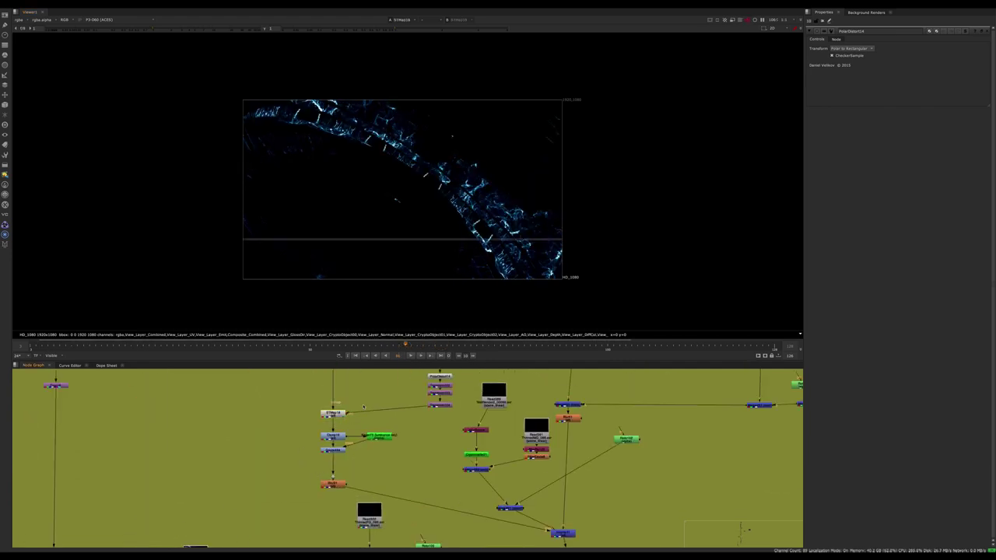
pyautogui.moveTo(599, 508); pyautogui.dragTo(536, 546)
pyautogui.press('1')
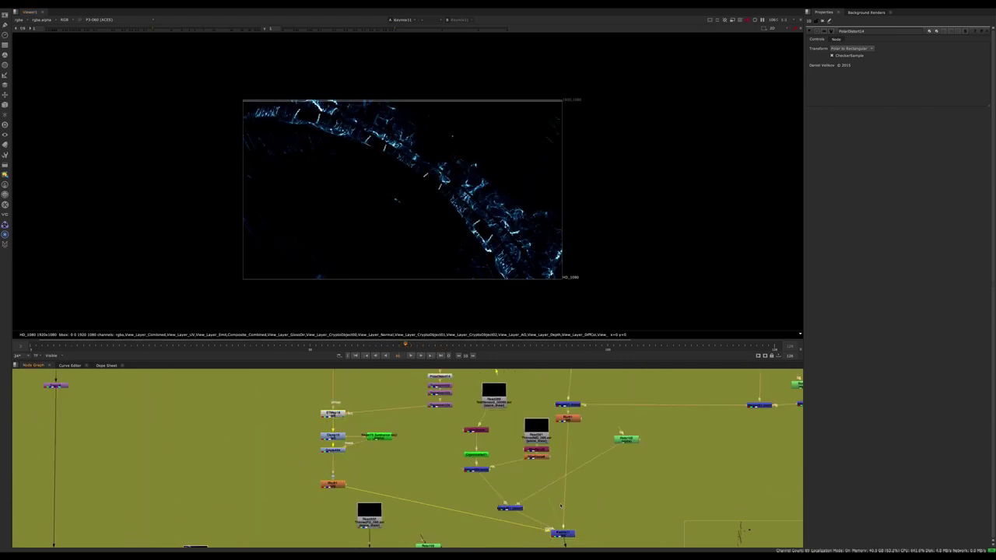
pyautogui.moveTo(504, 465); pyautogui.dragTo(438, 402, button='middle')
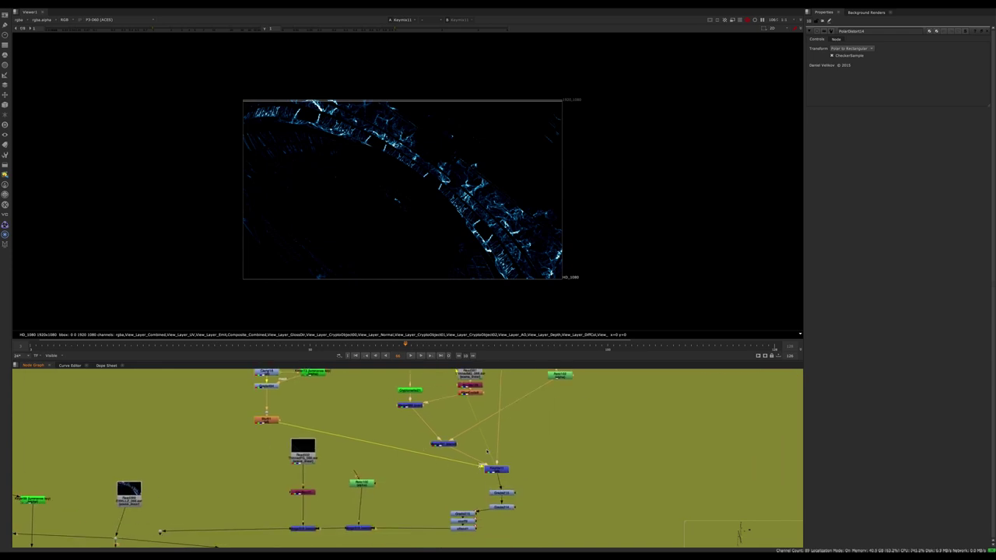
# Show the alpha of Keymix11 and bring the node's mapped-energy and mask inputs into close view
pyautogui.moveTo(437, 422); pyautogui.dragTo(359, 420, button='middle')
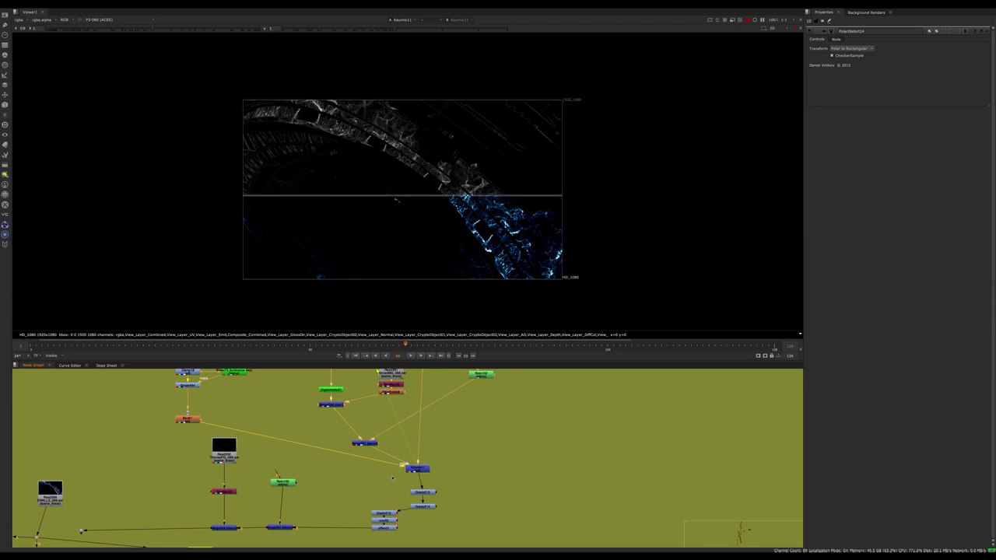
pyautogui.scroll(5, 367, 490)
pyautogui.moveTo(446, 456); pyautogui.dragTo(465, 472, button='middle')
pyautogui.click(464, 472)
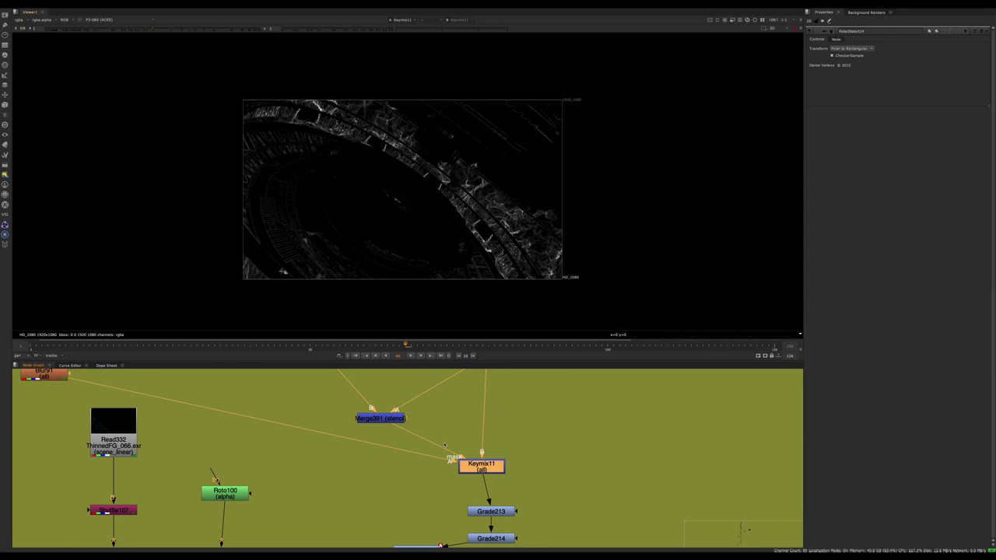
# Display the dot beside the backdrop that carries the position masks into the wall-energy branch
pyautogui.scroll(-6, 444, 444)
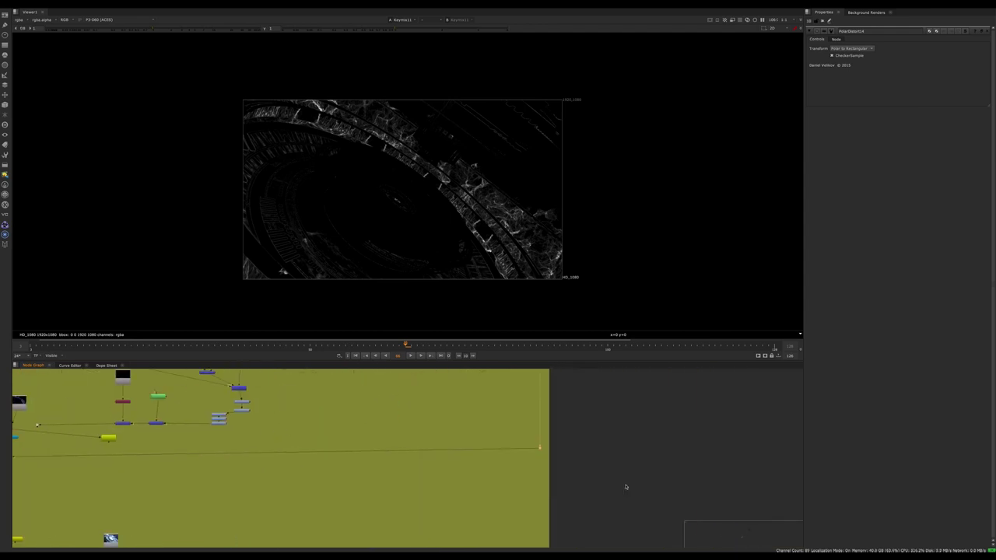
pyautogui.press('1')
pyautogui.press('r')
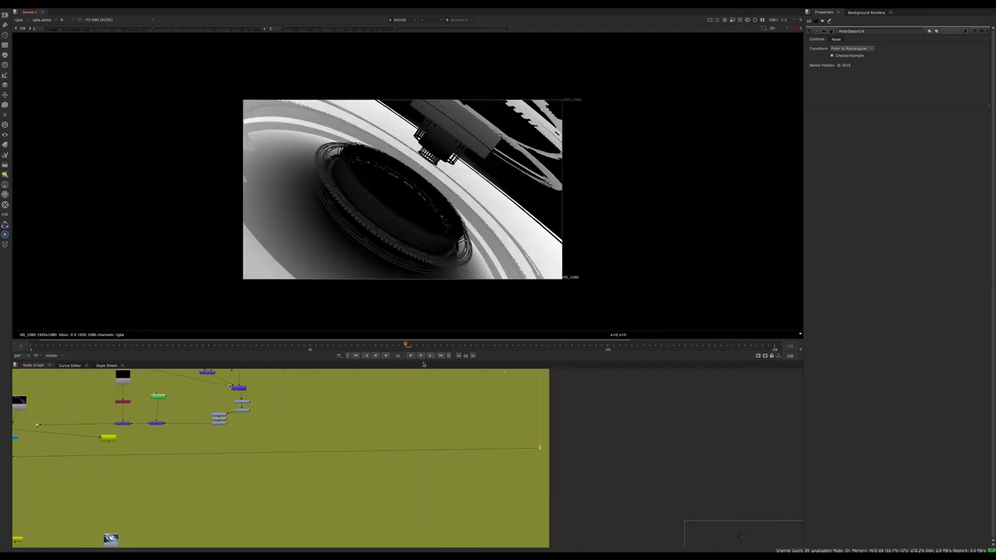
pyautogui.scroll(-5, 439, 422)
pyautogui.scroll(10, 500, 409)
# Trace the P_Mask24 and P_Mask23 sphere masks into their merge, and play the combined position mask from an earlier frame
pyautogui.moveTo(663, 517); pyautogui.dragTo(506, 425, button='middle')
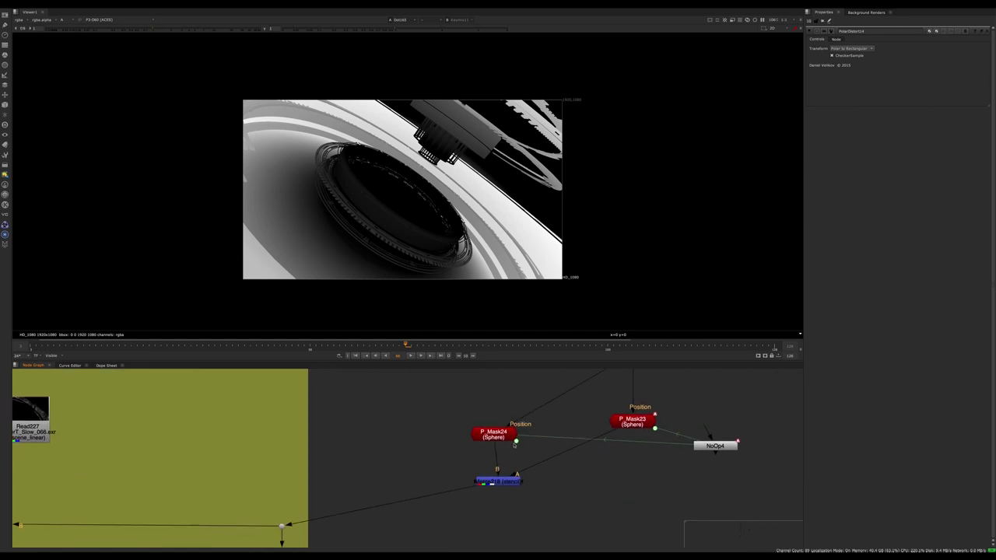
pyautogui.click(505, 425)
pyautogui.moveTo(506, 426); pyautogui.dragTo(504, 433)
pyautogui.moveTo(393, 489); pyautogui.dragTo(525, 462, button='middle')
pyautogui.moveTo(456, 490); pyautogui.dragTo(356, 493, button='middle')
pyautogui.moveTo(537, 411); pyautogui.dragTo(539, 416)
pyautogui.scroll(-6, 464, 428)
pyautogui.moveTo(464, 429); pyautogui.dragTo(565, 349, button='middle')
pyautogui.moveTo(358, 510)
pyautogui.mouseDown(button='middle')
pyautogui.moveTo(486, 450)
pyautogui.moveTo(358, 494)
pyautogui.mouseUp(button='middle')
pyautogui.click(256, 345)
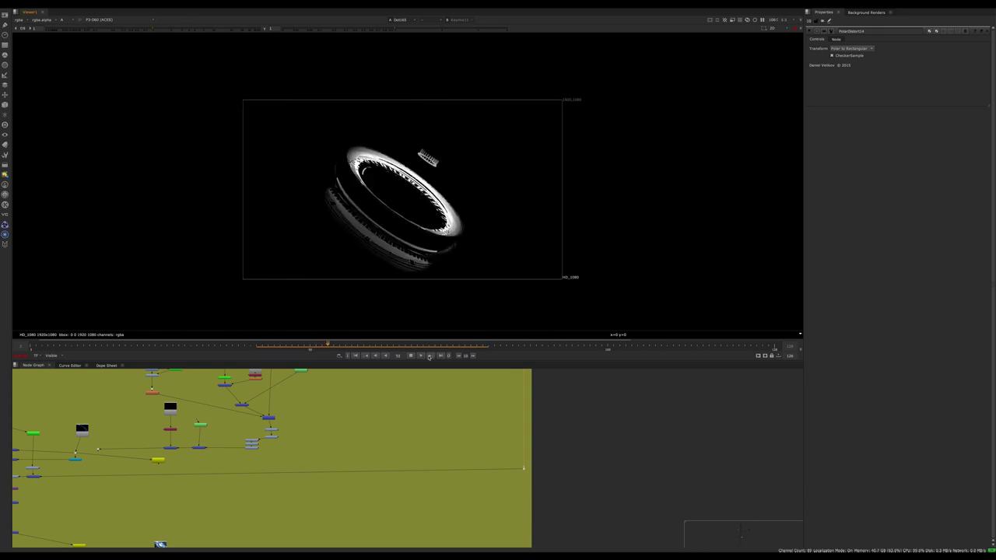
# Go back to the rendered wall-energy Read node and display it in full colour
pyautogui.moveTo(91, 448); pyautogui.dragTo(386, 453, button='middle')
pyautogui.scroll(3, 371, 407)
pyautogui.click(372, 421)
pyautogui.press('1')
pyautogui.press('a')
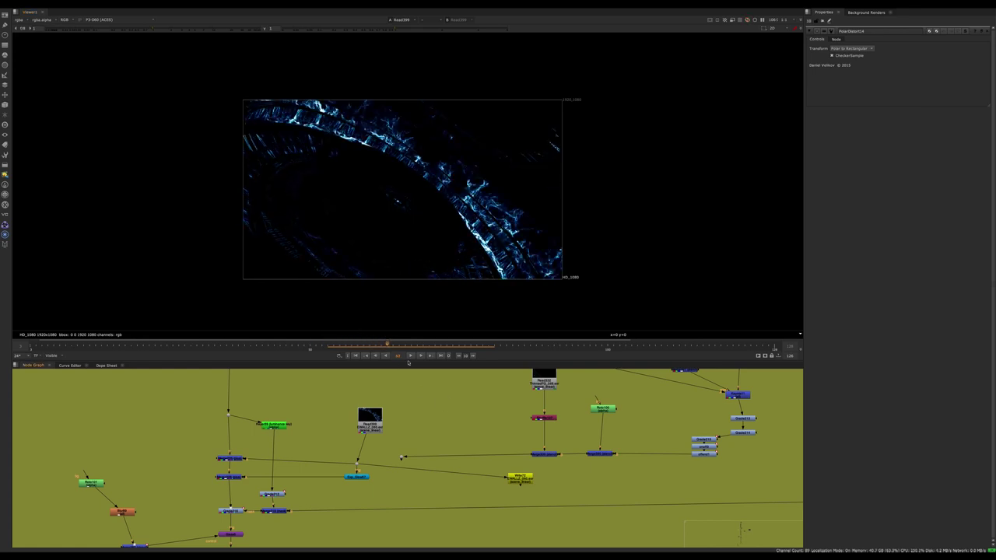
# Follow the wall-energy branch down to its mask merge, and back up to the P_Mask nodes beside the backdrop
pyautogui.scroll(-3, 335, 393)
pyautogui.scroll(3, 307, 473)
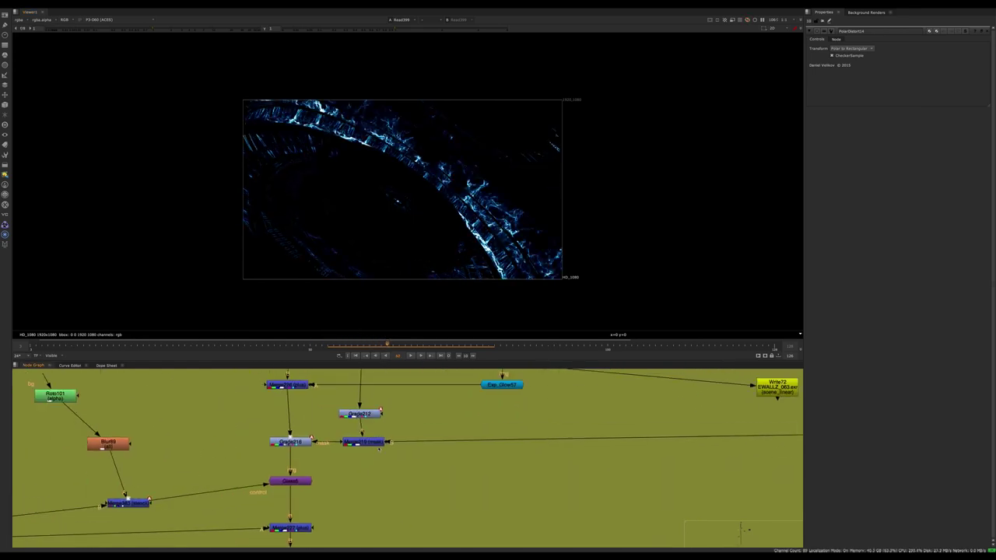
pyautogui.scroll(-7, 290, 471)
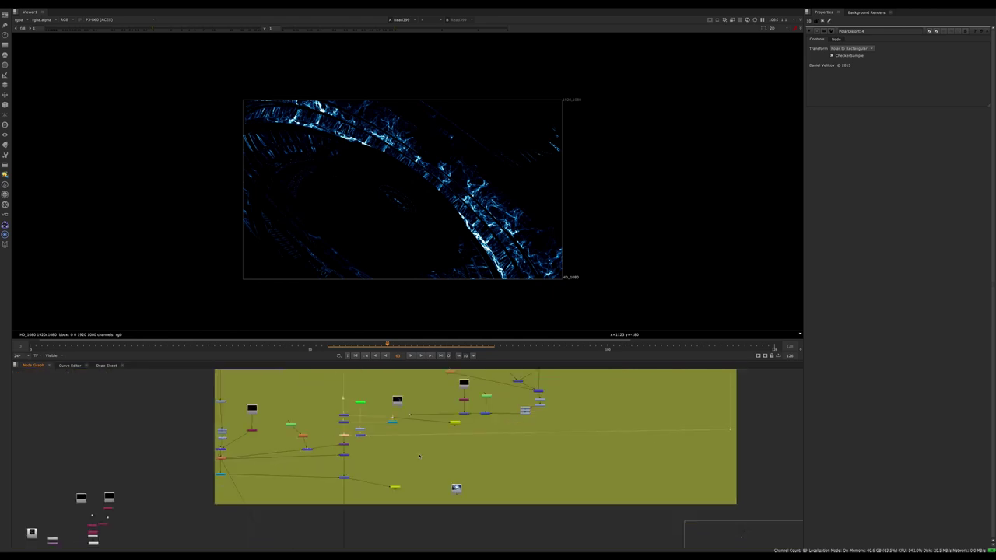
pyautogui.moveTo(541, 410); pyautogui.dragTo(334, 559, button='middle')
pyautogui.scroll(3, 343, 526)
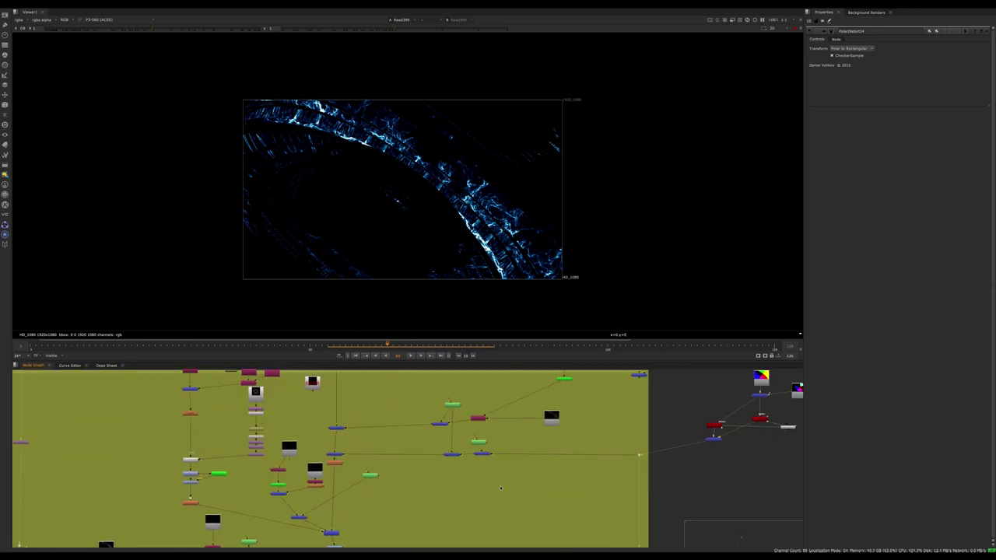
pyautogui.moveTo(393, 490); pyautogui.dragTo(469, 454, button='middle')
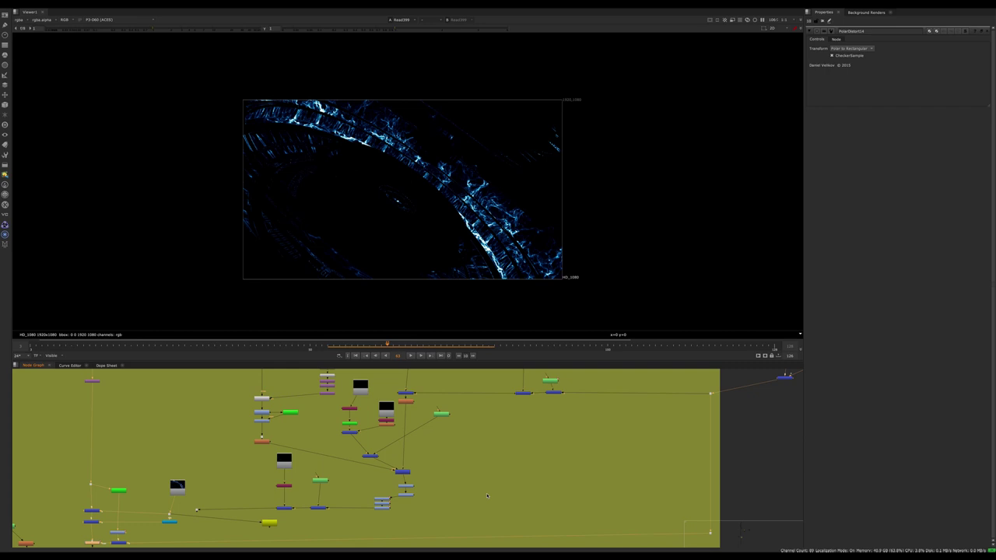
# Find Keymix11 below the blurred STMap branch and display it in the viewer
pyautogui.scroll(5, 380, 479)
pyautogui.moveTo(382, 477); pyautogui.dragTo(401, 476, button='middle')
pyautogui.click(444, 465)
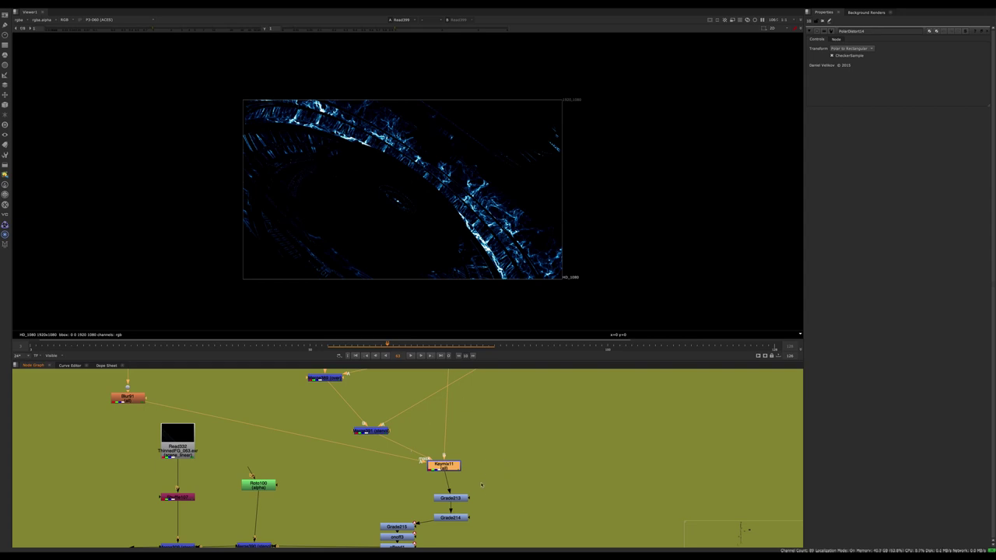
pyautogui.moveTo(570, 493); pyautogui.dragTo(453, 465)
pyautogui.press('1')
pyautogui.moveTo(423, 460); pyautogui.dragTo(413, 454, button='middle')
pyautogui.scroll(-6, 412, 459)
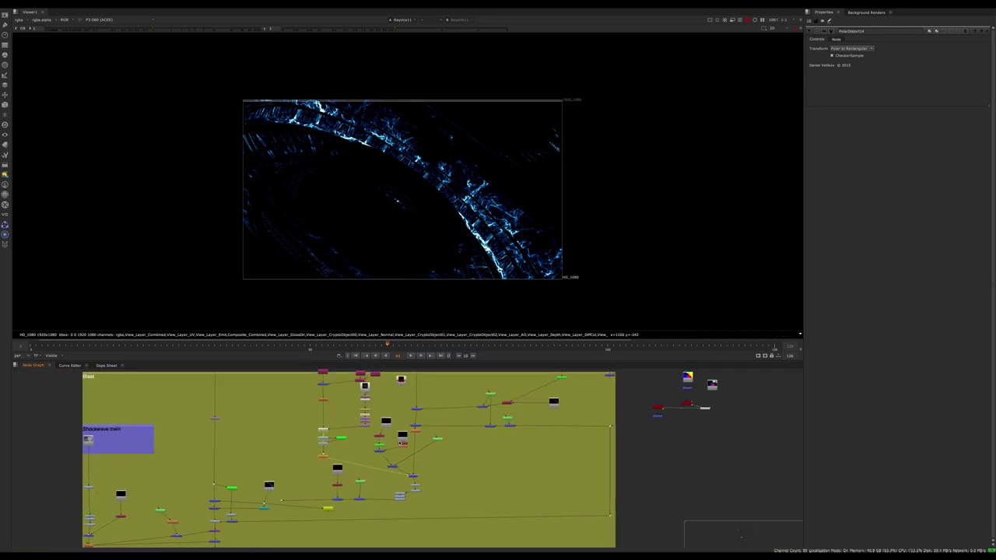
# Display Merge389, where the Cryptomatte is combined with the eroded ThinnedMG matte, and toggle its alpha
pyautogui.scroll(6, 405, 426)
pyautogui.moveTo(360, 450); pyautogui.dragTo(270, 483)
pyautogui.press('1')
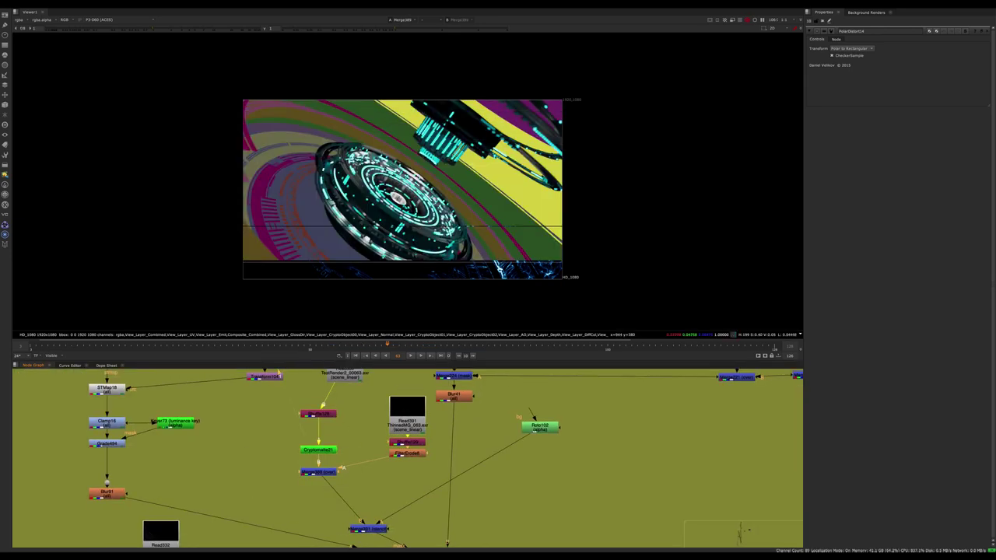
pyautogui.press('a')
pyautogui.press('a')
# Open the Cryptomatte21 properties and view the node's colour preview and alpha matte
pyautogui.doubleClick(318, 450)
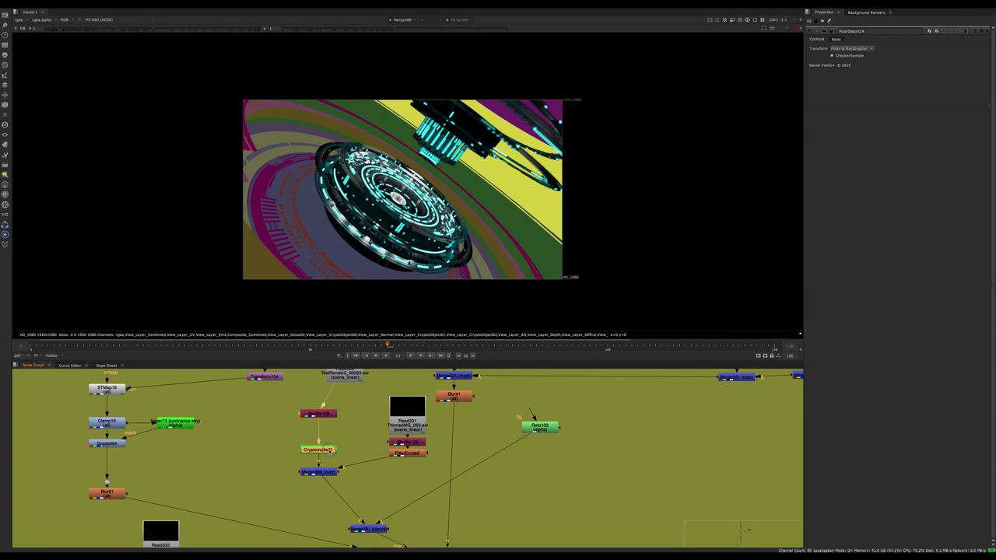
pyautogui.scroll(3, 329, 485)
pyautogui.moveTo(353, 450); pyautogui.dragTo(385, 474, button='middle')
pyautogui.press('1')
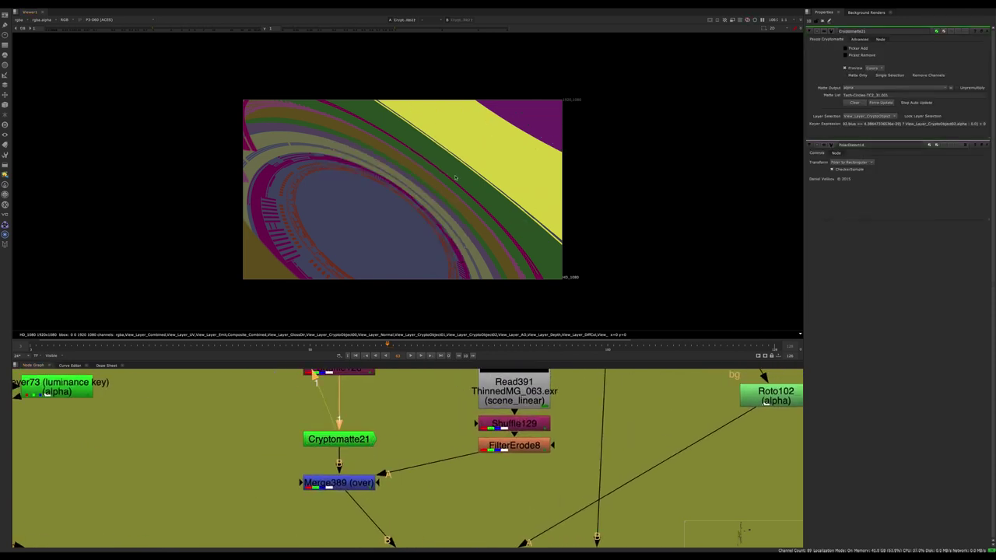
pyautogui.press('a')
pyautogui.click(445, 427)
# Return to Keymix11 downstream of the matte merges and display its keyed energy result
pyautogui.scroll(-4, 436, 423)
pyautogui.moveTo(471, 497); pyautogui.dragTo(401, 417, button='middle')
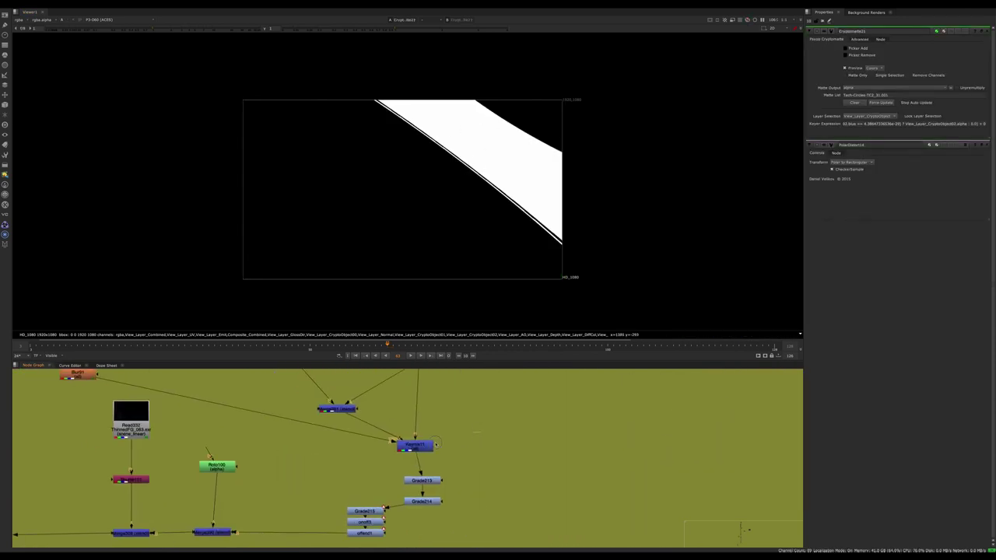
pyautogui.click(415, 446)
pyautogui.press('1')
pyautogui.press('a')
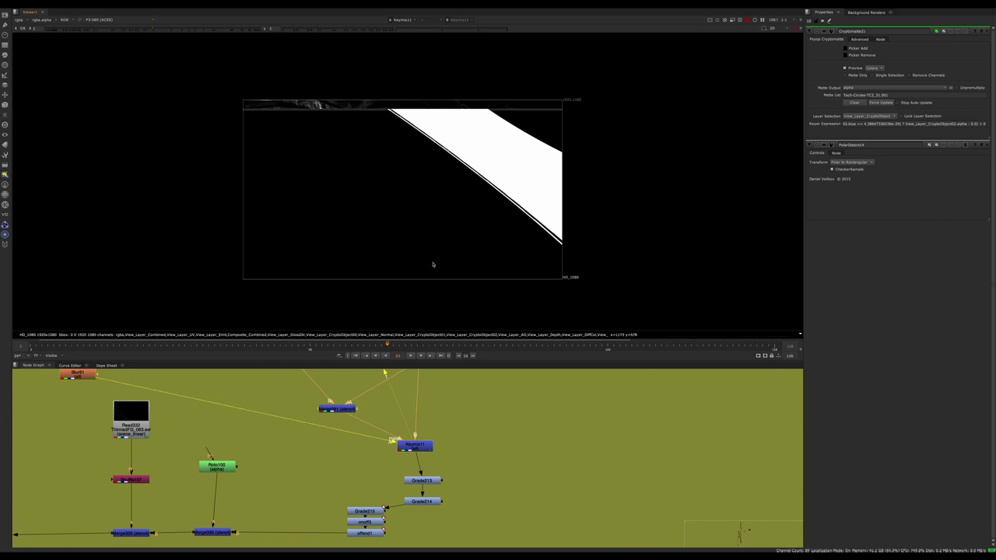
pyautogui.click(421, 398)
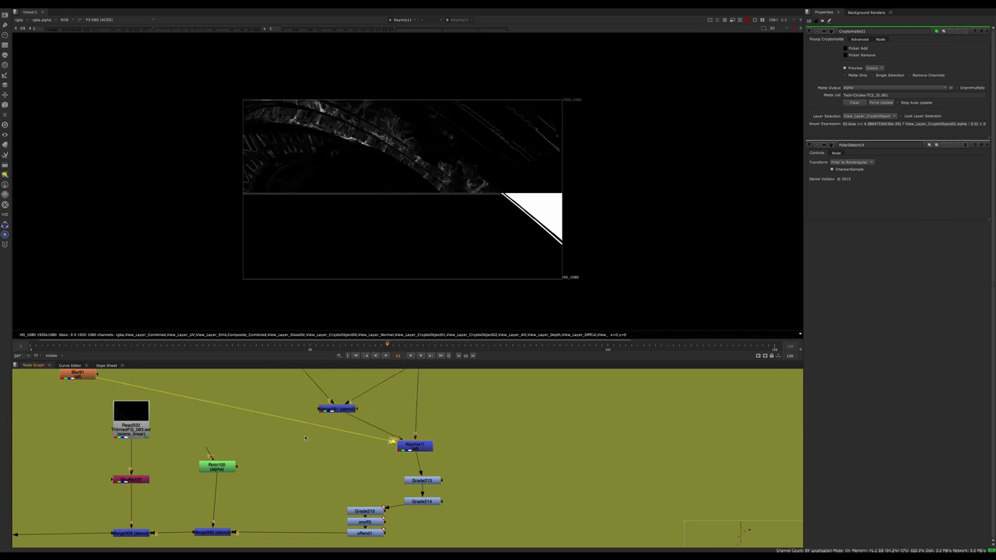
# Move up to the Transform104 node feeding STMap18 and display its alpha
pyautogui.scroll(-4, 305, 438)
pyautogui.moveTo(305, 438); pyautogui.dragTo(372, 496, button='middle')
pyautogui.scroll(2, 260, 497)
pyautogui.moveTo(362, 373); pyautogui.dragTo(370, 441, button='middle')
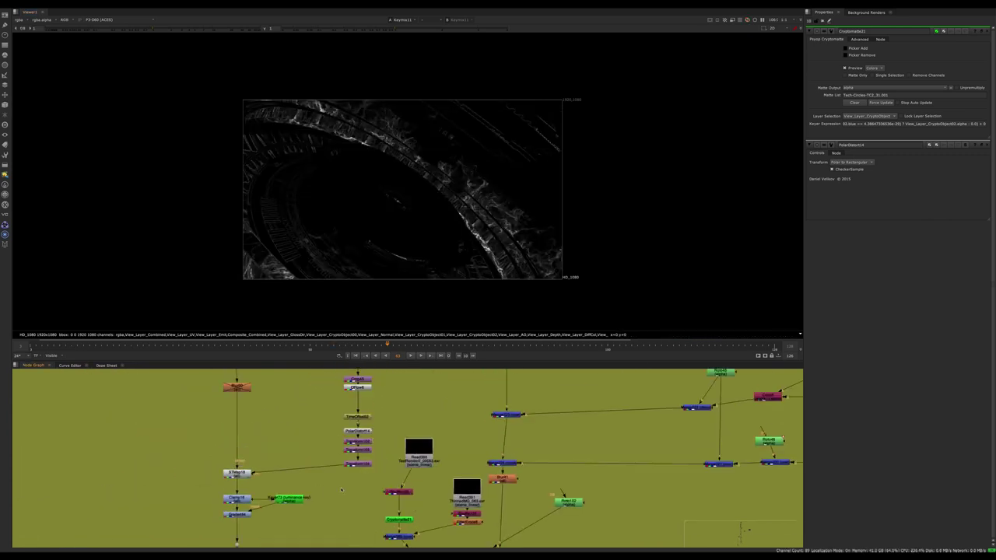
pyautogui.click(361, 465)
pyautogui.press('1')
pyautogui.press('a')
pyautogui.click(184, 491)
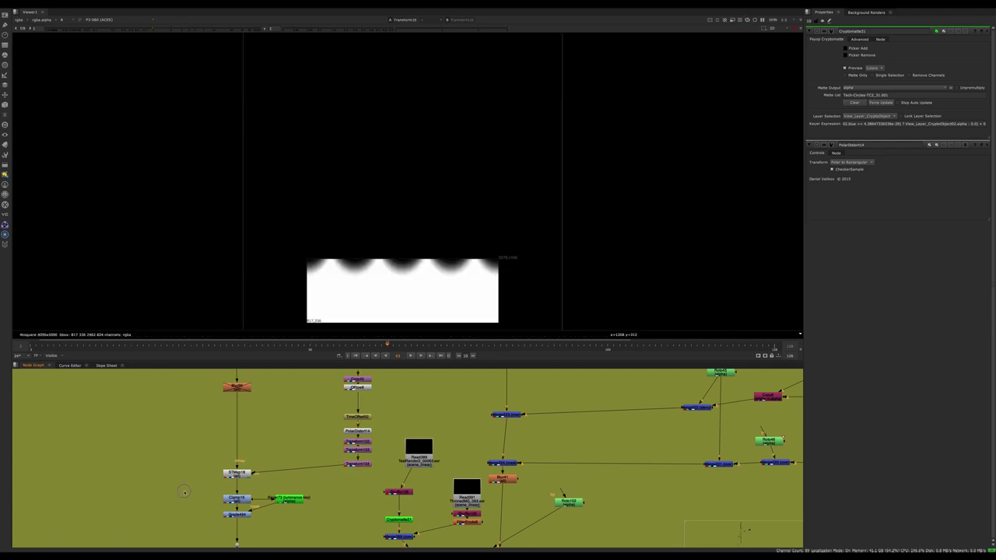
# Send STMap18 to the viewer, toggle its alpha display and jump to an earlier frame
pyautogui.click(237, 472)
pyautogui.press('1')
pyautogui.press('a')
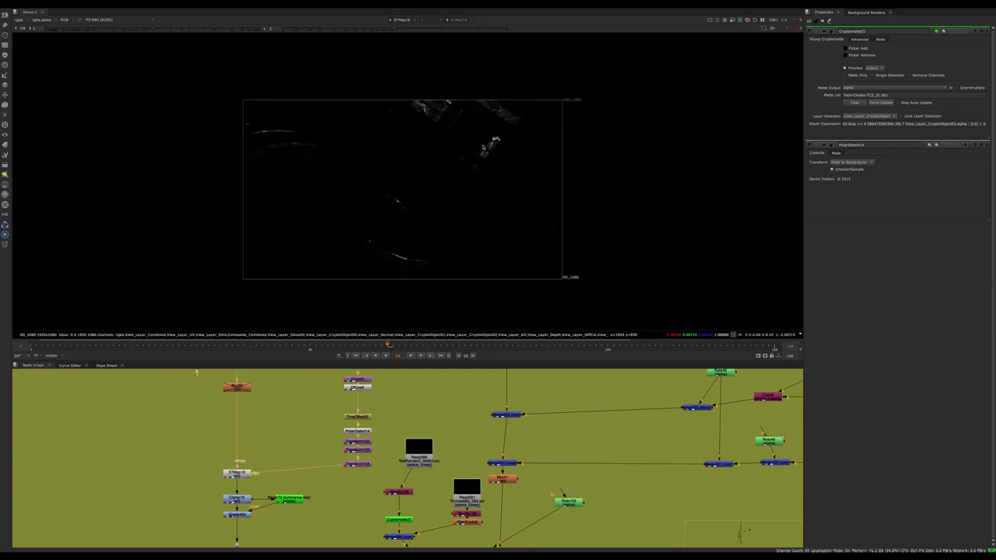
pyautogui.click(362, 346)
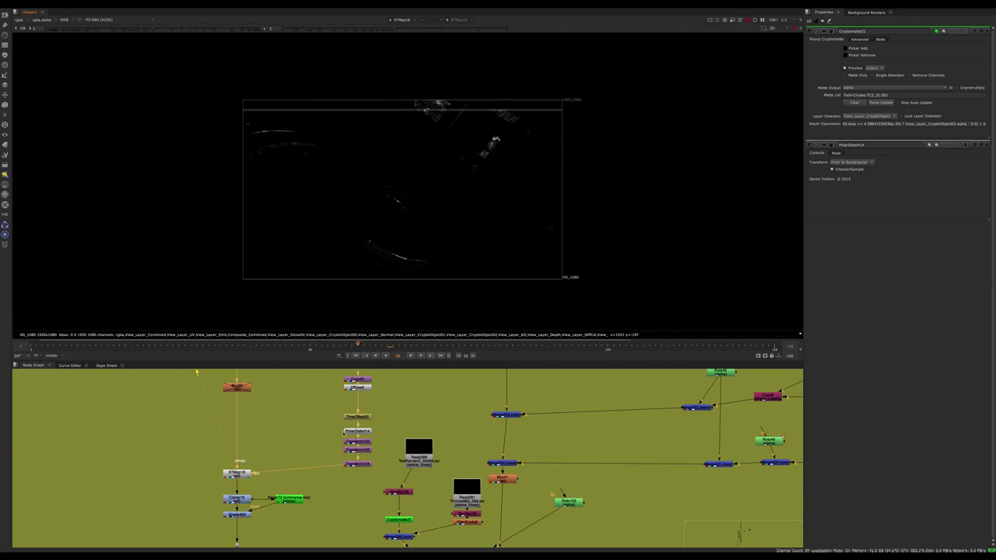
# Compare the unwrapped energy strip at Transform104 with its mapped result at STMap18
pyautogui.moveTo(271, 479); pyautogui.dragTo(268, 430, button='middle')
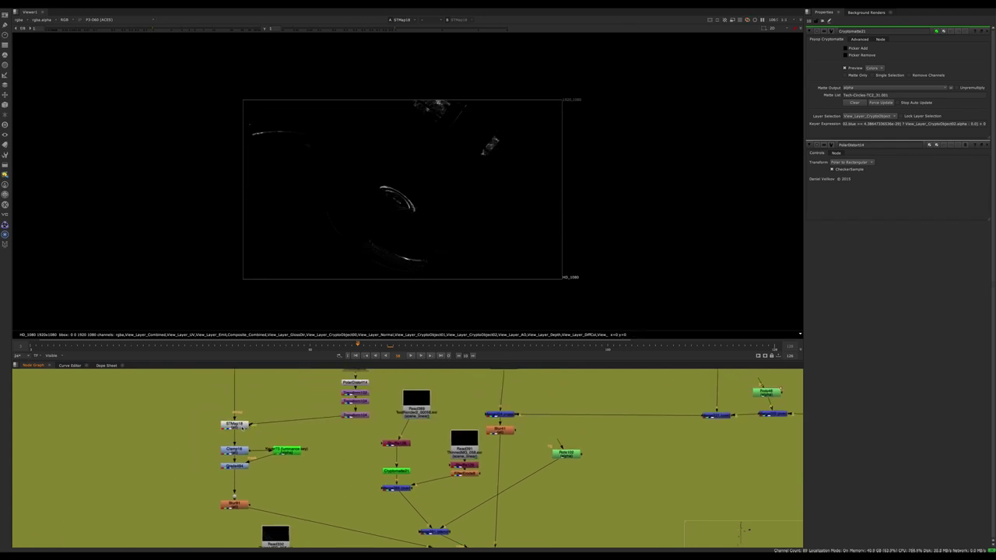
pyautogui.click(236, 426)
pyautogui.moveTo(387, 413); pyautogui.dragTo(388, 441, button='middle')
pyautogui.click(356, 371)
pyautogui.press('1')
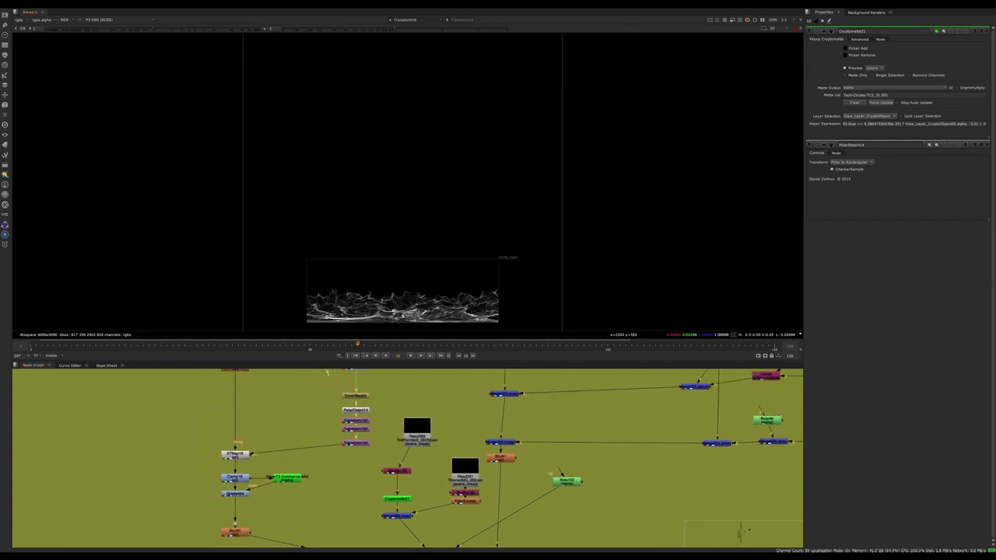
pyautogui.moveTo(213, 404); pyautogui.dragTo(277, 457)
pyautogui.press('1')
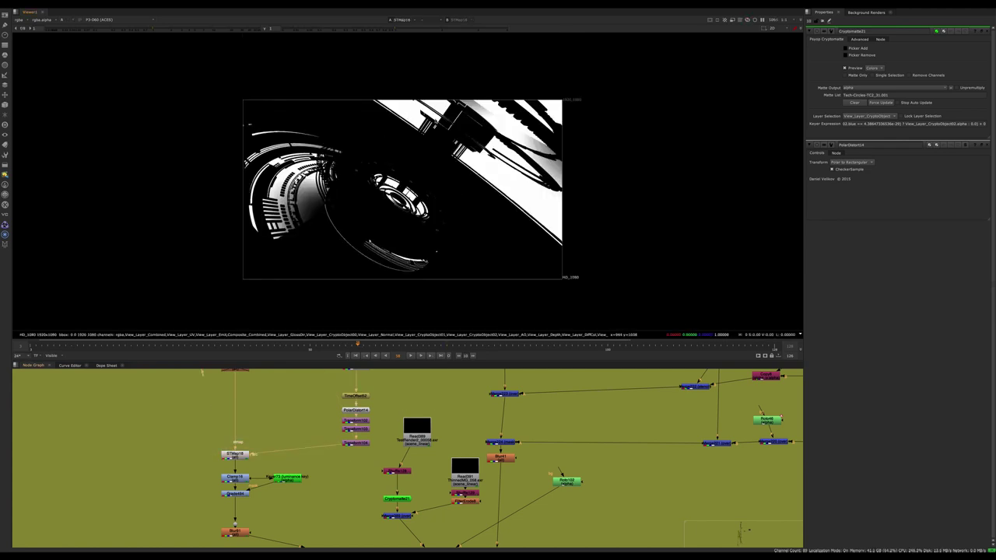
pyautogui.click(347, 491)
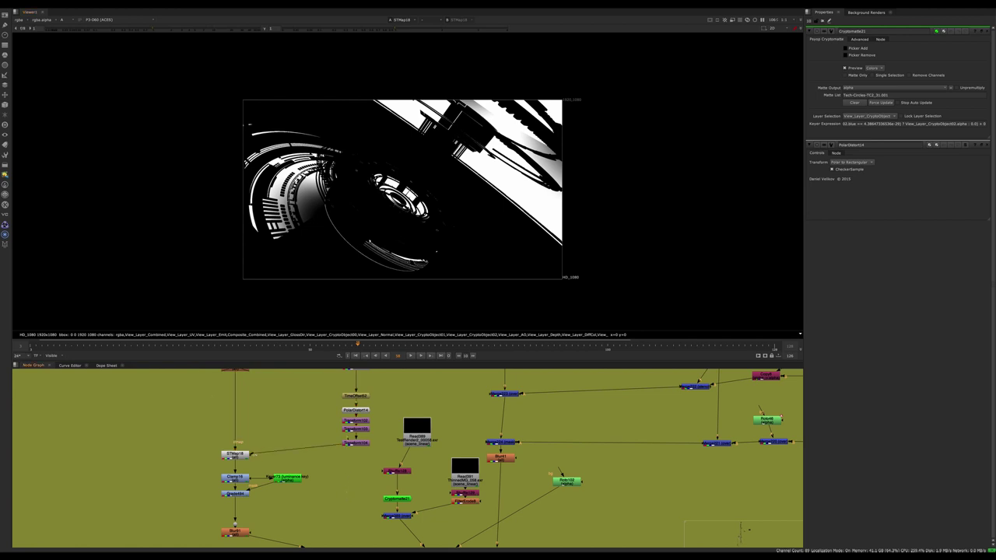
# Display the Cryptomatte21 wall matte above the Keymix11 branch
pyautogui.moveTo(346, 491); pyautogui.dragTo(272, 386, button='middle')
pyautogui.moveTo(350, 378); pyautogui.dragTo(275, 402)
pyautogui.press('1')
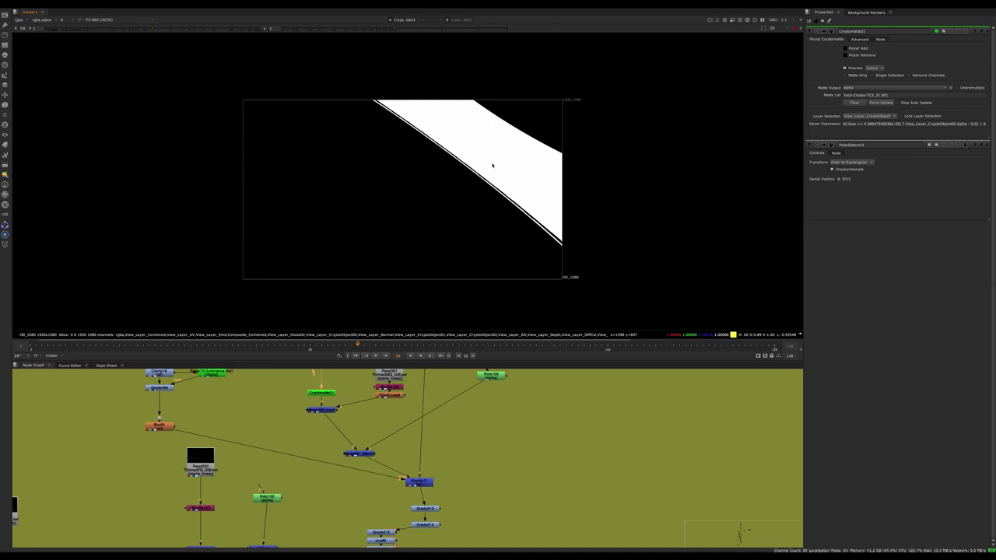
# Return to the rendered wall-energy Read node, display it in colour and scrub forward through its frames
pyautogui.scroll(-2, 124, 507)
pyautogui.moveTo(123, 508); pyautogui.dragTo(259, 459, button='middle')
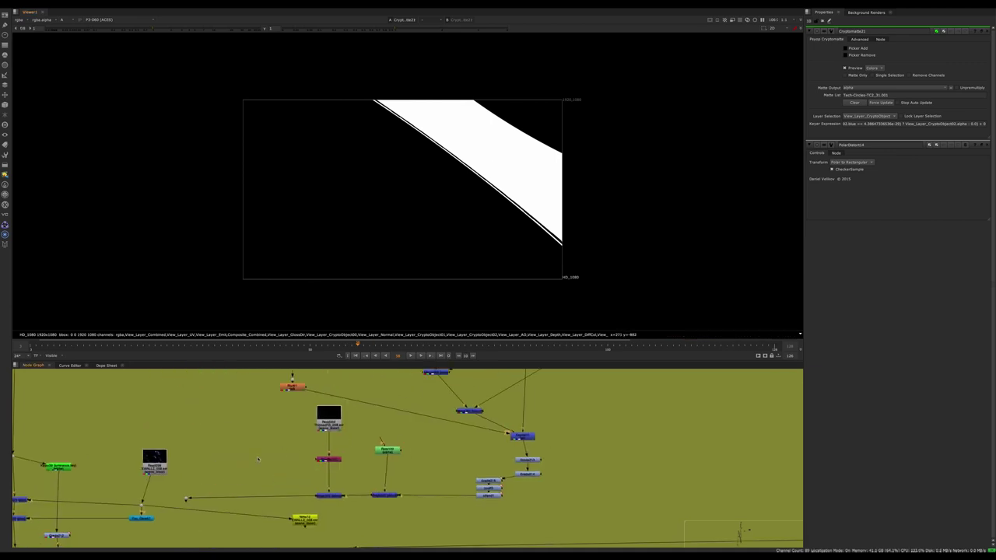
pyautogui.scroll(-5, 259, 459)
pyautogui.scroll(4, 330, 458)
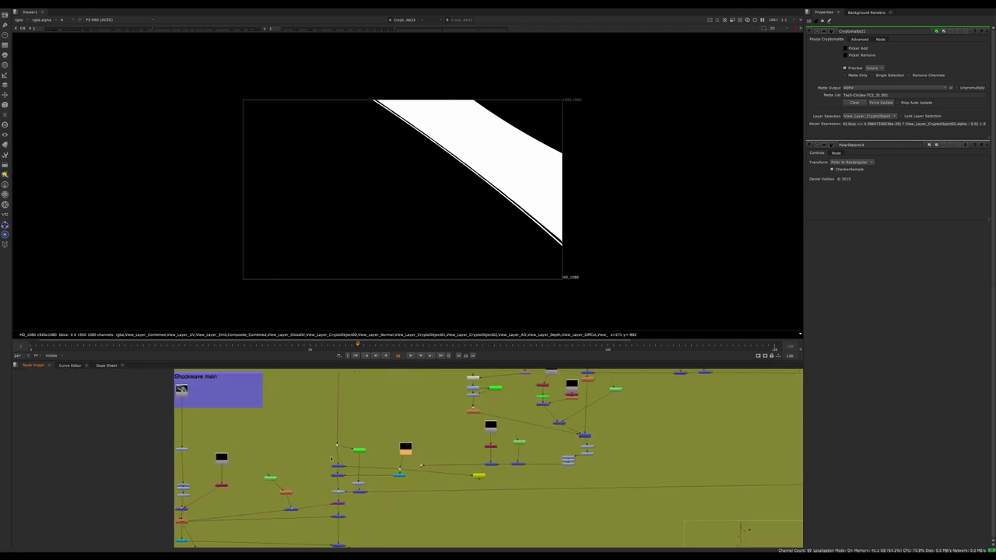
pyautogui.click(400, 467)
pyautogui.press('1')
pyautogui.press('a')
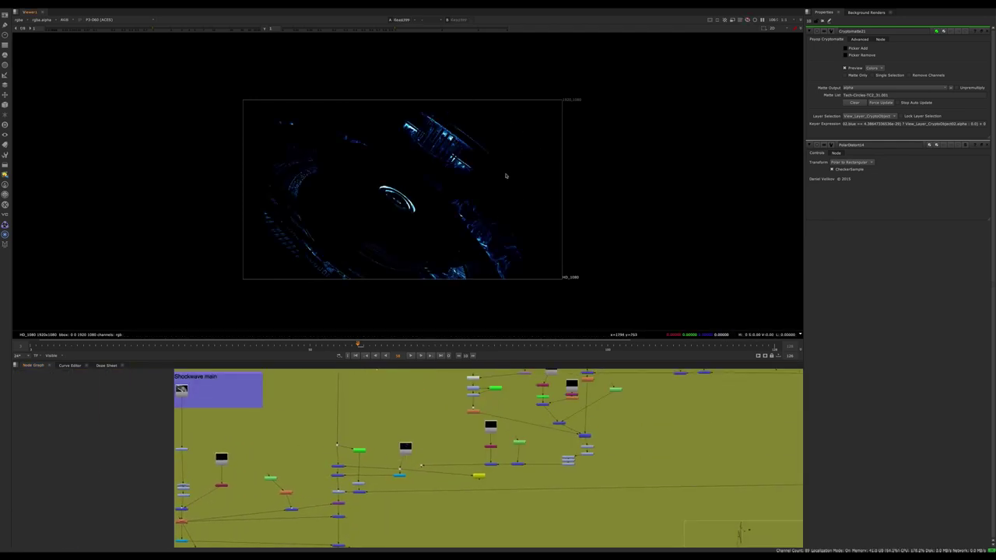
pyautogui.moveTo(358, 346); pyautogui.dragTo(399, 344)
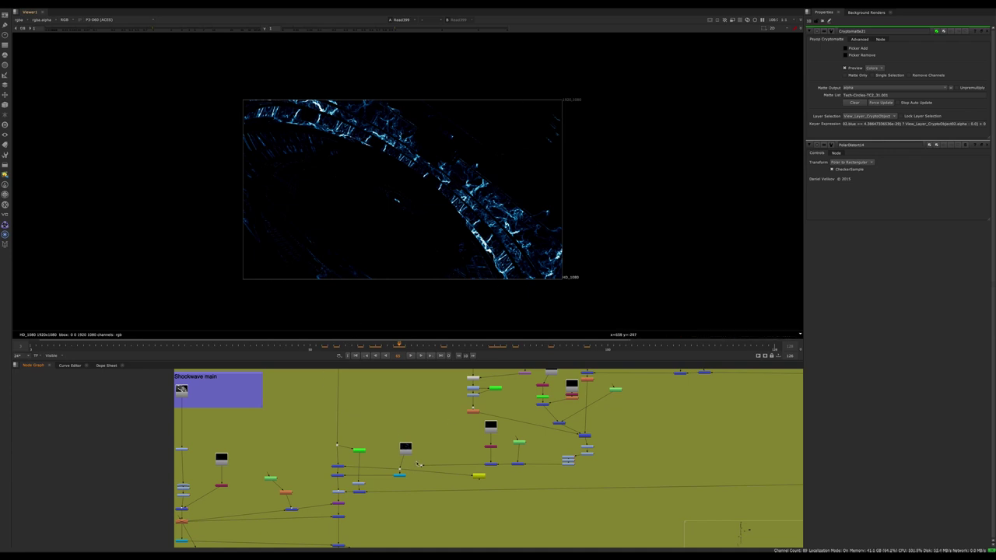
# Display the Read node in the Shockwave main backdrop and scrub through the shockwave frames
pyautogui.scroll(5, 204, 400)
pyautogui.moveTo(204, 400); pyautogui.dragTo(299, 470, button='middle')
pyautogui.click(252, 452)
pyautogui.press('1')
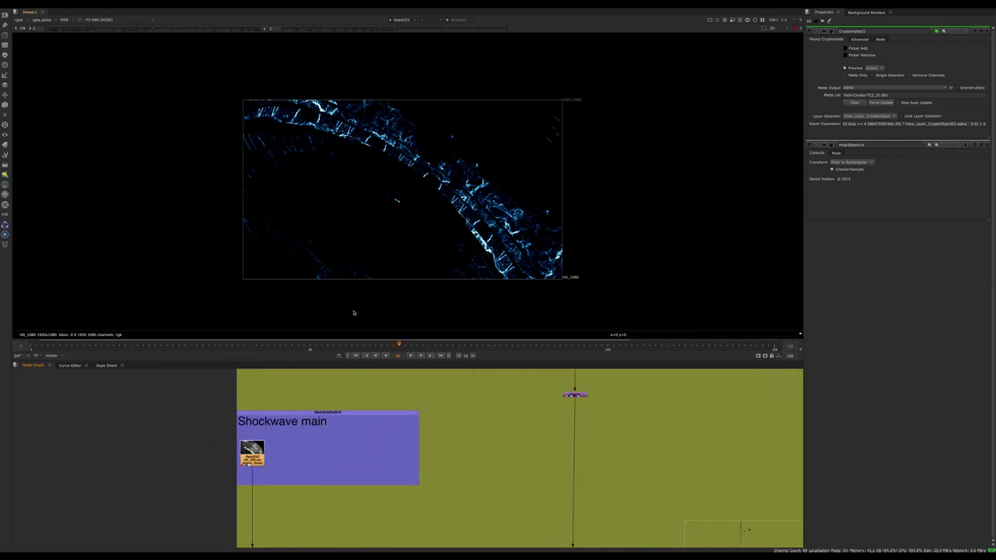
pyautogui.moveTo(311, 346); pyautogui.dragTo(350, 346)
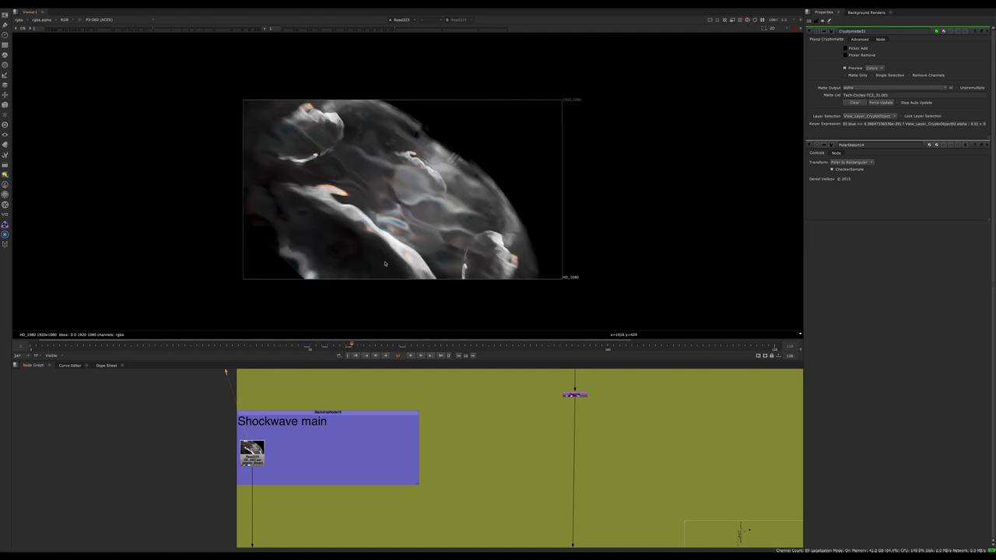
# Look through the node graph for the cluster of Read nodes holding the energy element renders
pyautogui.scroll(-10, 389, 450)
pyautogui.moveTo(521, 454); pyautogui.dragTo(392, 529, button='middle')
pyautogui.scroll(-3, 413, 452)
pyautogui.scroll(-2, 428, 438)
pyautogui.moveTo(405, 461); pyautogui.dragTo(365, 533, button='middle')
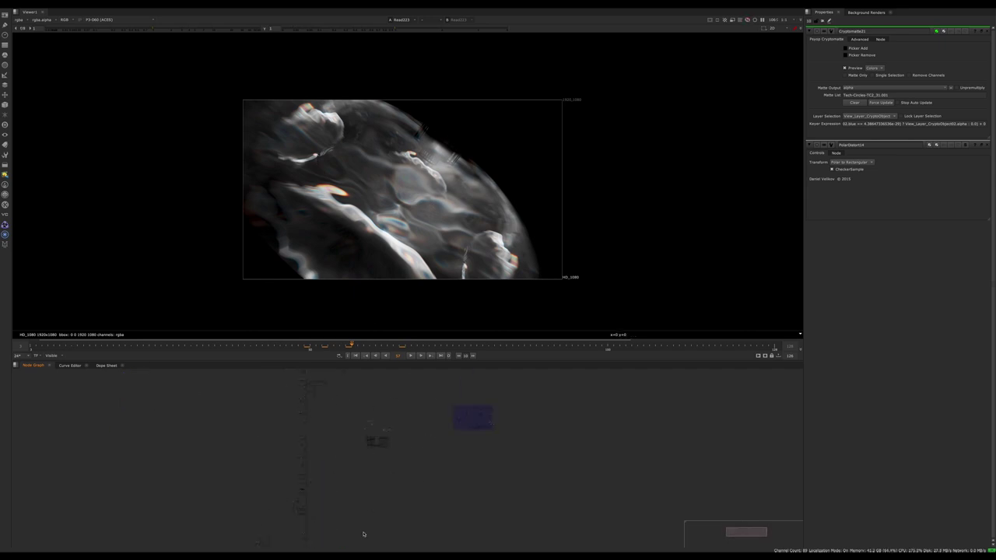
pyautogui.scroll(12, 471, 412)
pyautogui.scroll(8, 471, 462)
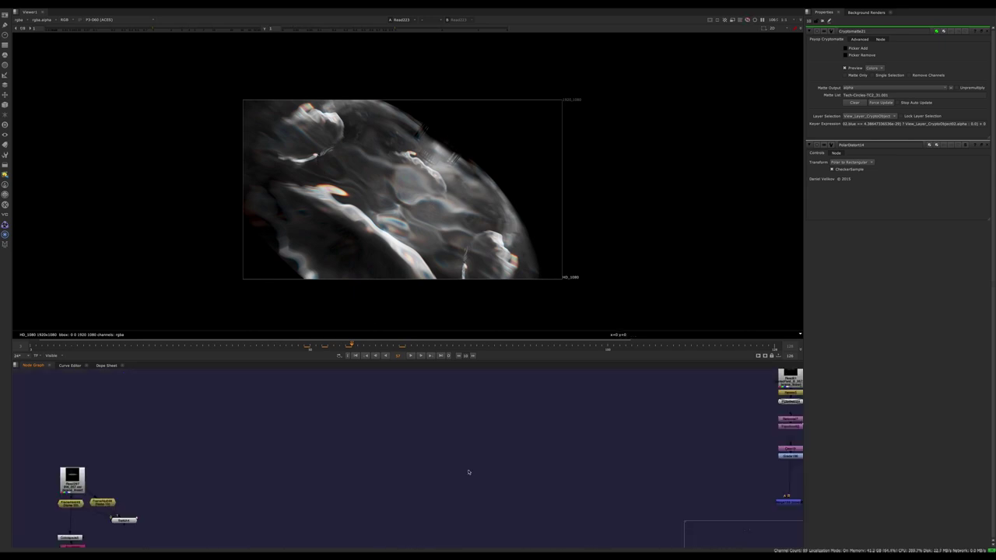
pyautogui.moveTo(469, 472); pyautogui.dragTo(502, 389, button='middle')
pyautogui.scroll(-7, 457, 431)
pyautogui.moveTo(380, 453); pyautogui.dragTo(436, 429, button='middle')
pyautogui.scroll(-5, 439, 464)
pyautogui.scroll(-8, 440, 466)
pyautogui.moveTo(439, 466); pyautogui.dragTo(397, 437, button='middle')
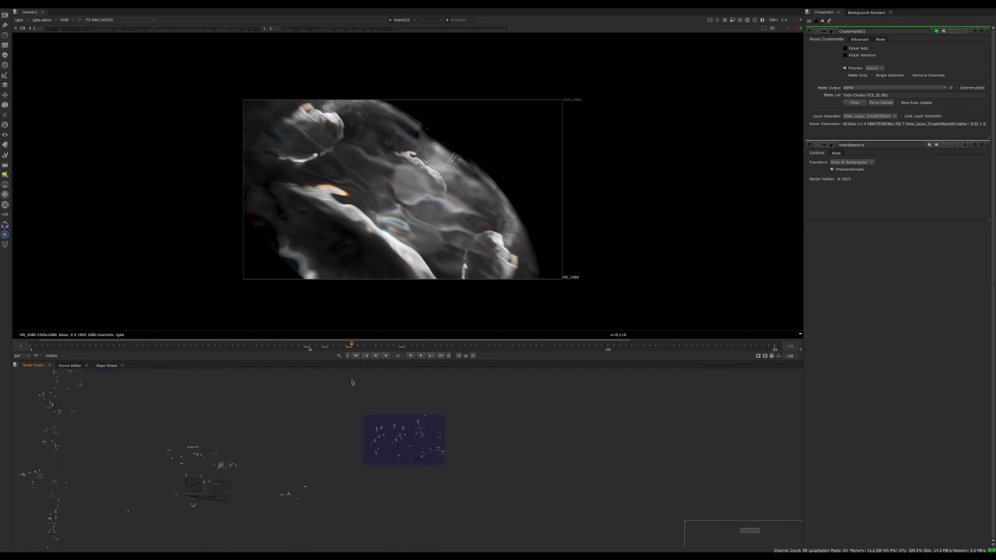
pyautogui.moveTo(309, 431); pyautogui.dragTo(487, 436, button='middle')
pyautogui.scroll(8, 565, 405)
pyautogui.scroll(5, 361, 462)
pyautogui.moveTo(399, 465); pyautogui.dragTo(406, 518, button='middle')
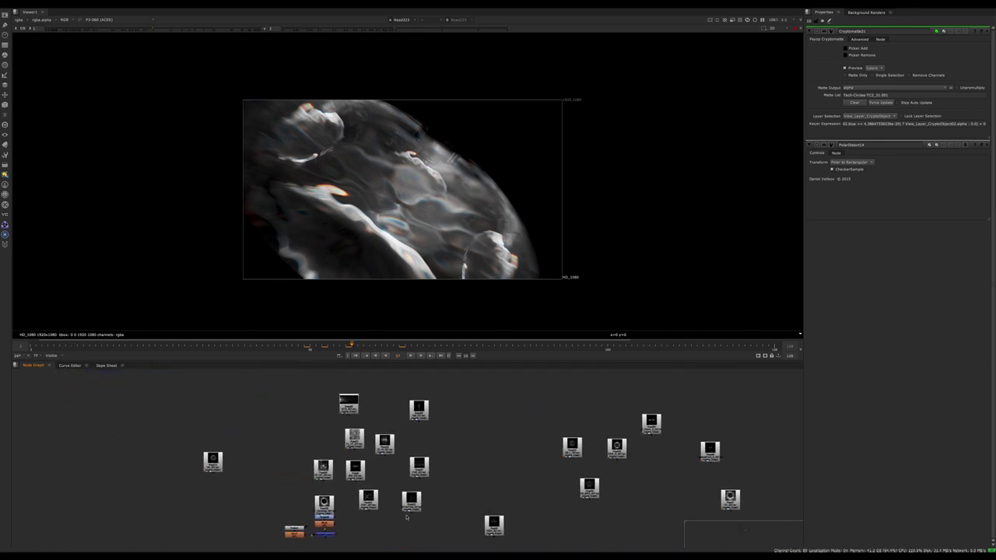
# Display the energy element renders in turn, including Read42 and Read51
pyautogui.scroll(6, 365, 457)
pyautogui.moveTo(386, 448); pyautogui.dragTo(400, 473, button='middle')
pyautogui.click(428, 471)
pyautogui.press('1')
pyautogui.moveTo(374, 450); pyautogui.dragTo(439, 461)
pyautogui.press('1')
pyautogui.press('1')
pyautogui.moveTo(515, 500); pyautogui.dragTo(377, 459, button='middle')
pyautogui.moveTo(378, 464); pyautogui.dragTo(383, 472)
pyautogui.press('1')
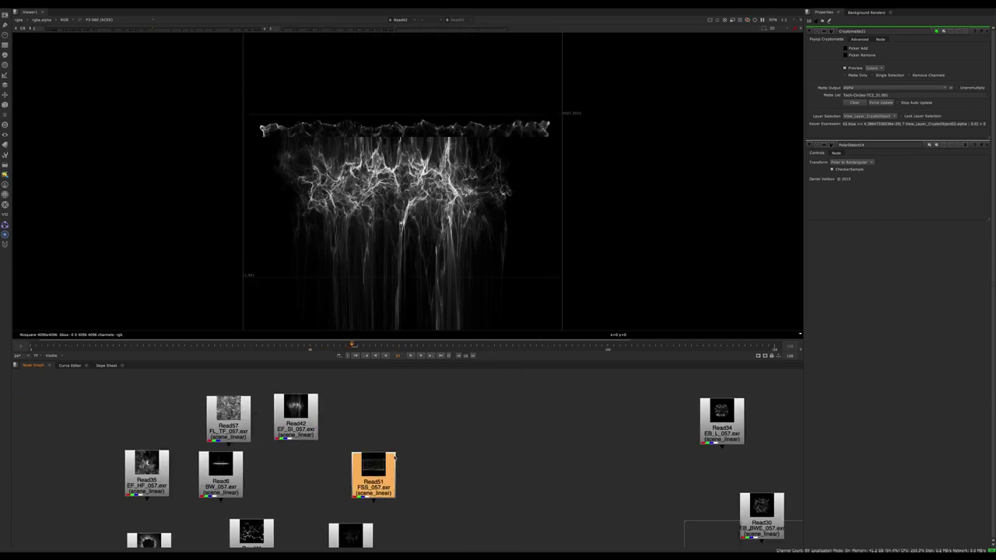
# Compare the Read53, Read51 and Read41 energy elements in the viewer
pyautogui.click(412, 487)
pyautogui.moveTo(412, 487); pyautogui.dragTo(444, 412, button='middle')
pyautogui.click(401, 492)
pyautogui.moveTo(399, 488); pyautogui.dragTo(414, 501)
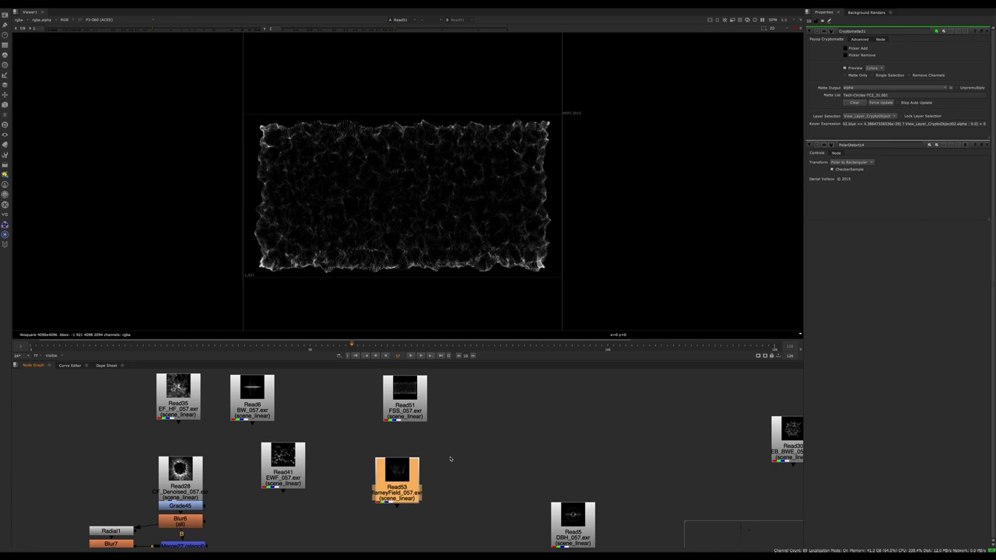
pyautogui.press('1')
pyautogui.moveTo(414, 420); pyautogui.dragTo(411, 432)
pyautogui.press('1')
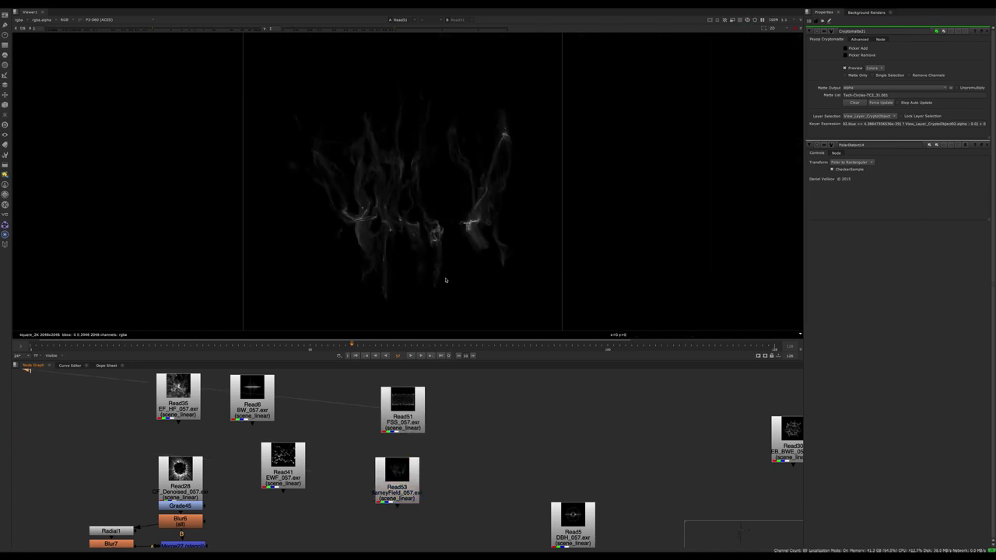
pyautogui.moveTo(289, 472); pyautogui.dragTo(290, 479)
pyautogui.press('1')
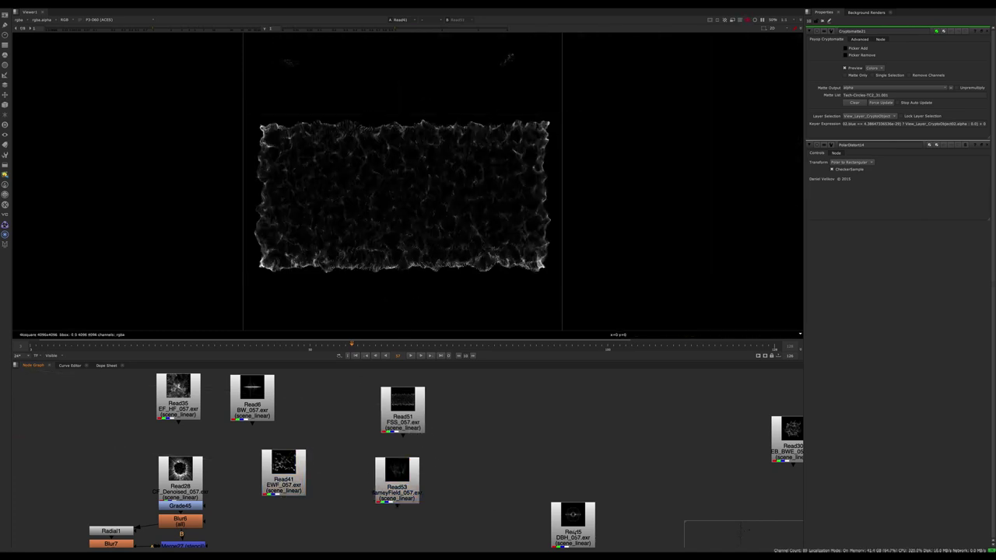
# Display the Read5 ring element, compare it with the wispy Read30 element, and return to Read5
pyautogui.moveTo(574, 529); pyautogui.dragTo(566, 528)
pyautogui.press('1')
pyautogui.moveTo(778, 424); pyautogui.dragTo(507, 416, button='middle')
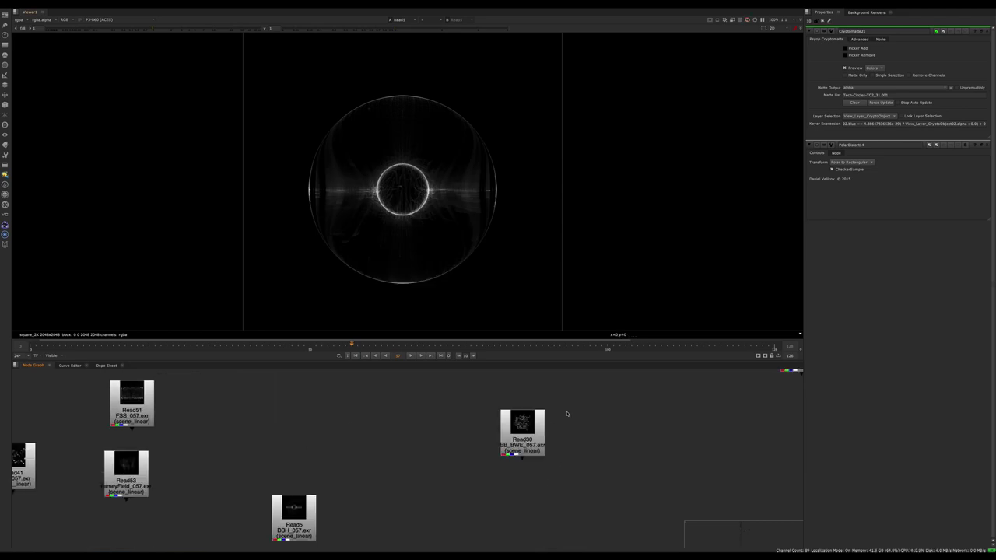
pyautogui.moveTo(526, 439); pyautogui.dragTo(517, 447)
pyautogui.press('1')
pyautogui.moveTo(296, 519); pyautogui.dragTo(304, 521)
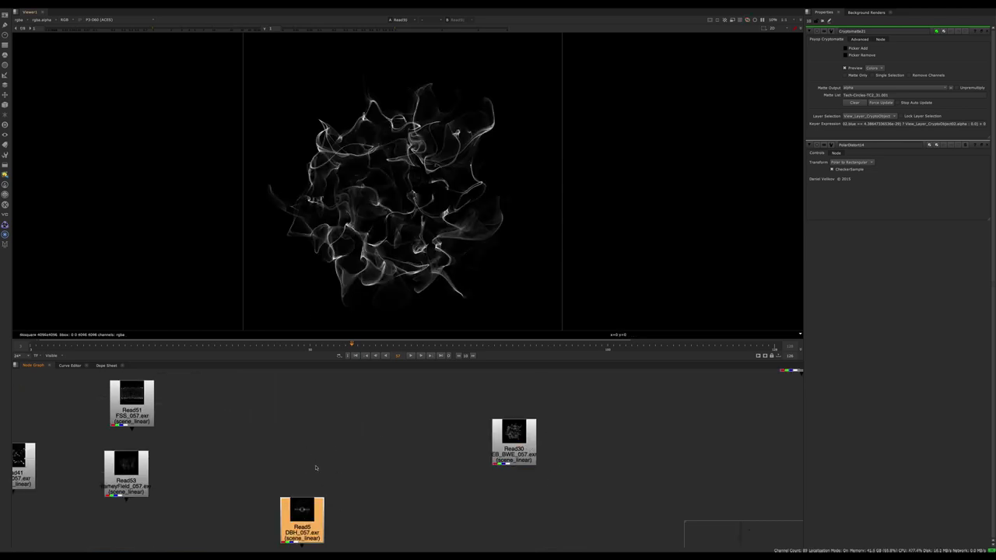
pyautogui.press('1')
# Return to the shockwave setup in the blue backdrop and display its source ring render, Read204
pyautogui.moveTo(369, 481); pyautogui.dragTo(370, 474, button='middle')
pyautogui.scroll(-6, 434, 476)
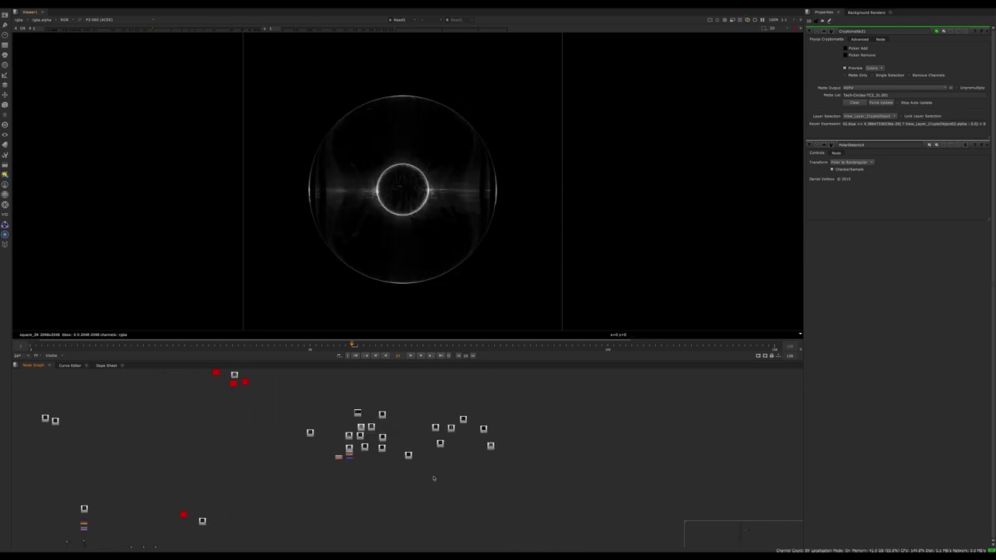
pyautogui.moveTo(544, 425); pyautogui.dragTo(431, 464, button='middle')
pyautogui.scroll(-6, 430, 465)
pyautogui.moveTo(560, 468); pyautogui.dragTo(478, 375, button='middle')
pyautogui.moveTo(478, 374); pyautogui.dragTo(477, 375)
pyautogui.scroll(10, 360, 452)
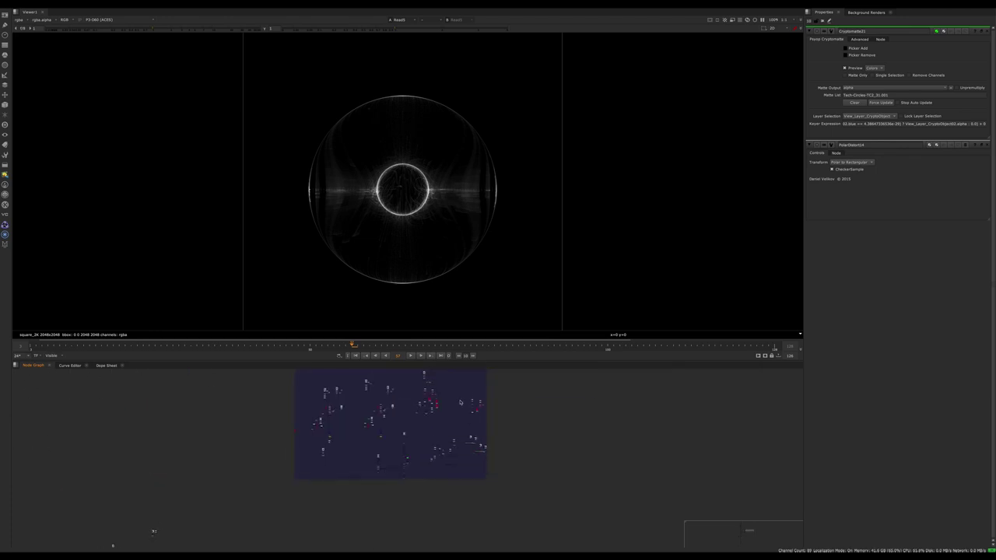
pyautogui.scroll(4, 360, 453)
pyautogui.moveTo(360, 452); pyautogui.dragTo(464, 411, button='middle')
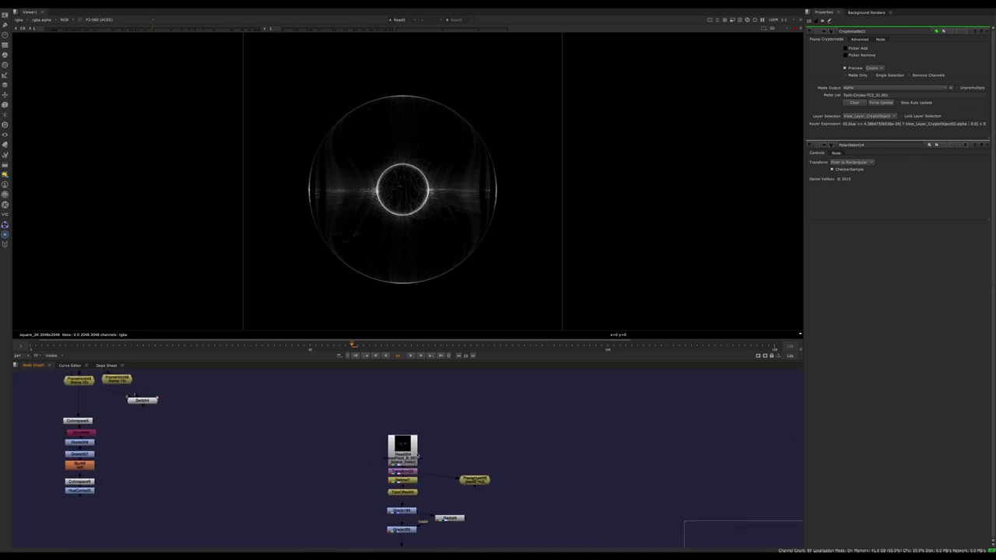
pyautogui.click(407, 454)
pyautogui.press('1')
pyautogui.click(418, 420)
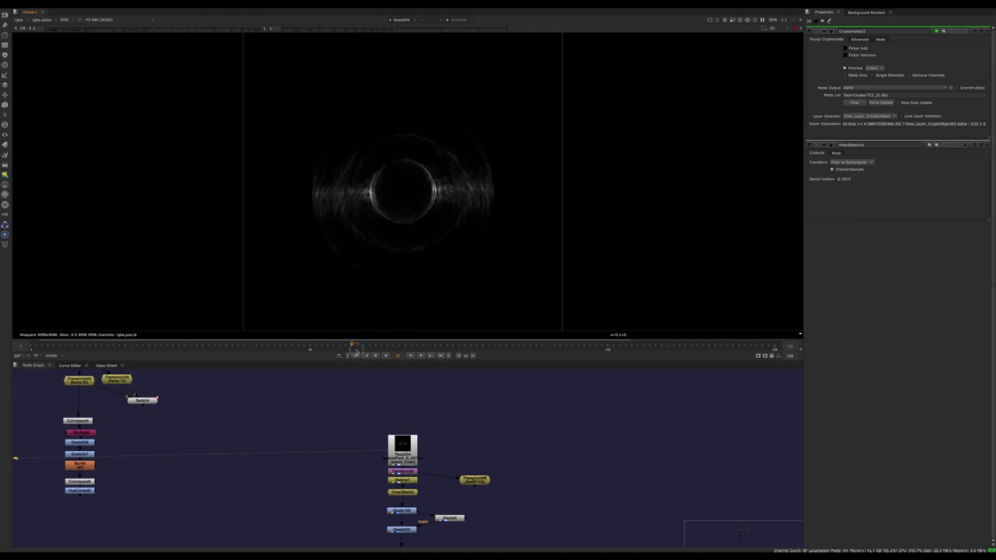
# Scrub Read204 forward and examine the ring's fine detail up close
pyautogui.moveTo(352, 347); pyautogui.dragTo(571, 358)
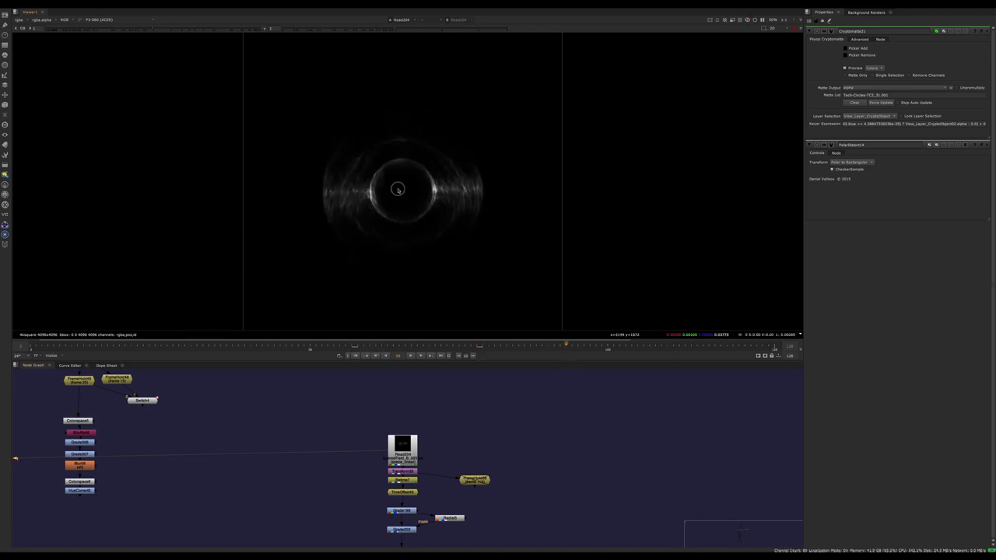
pyautogui.scroll(5, 412, 197)
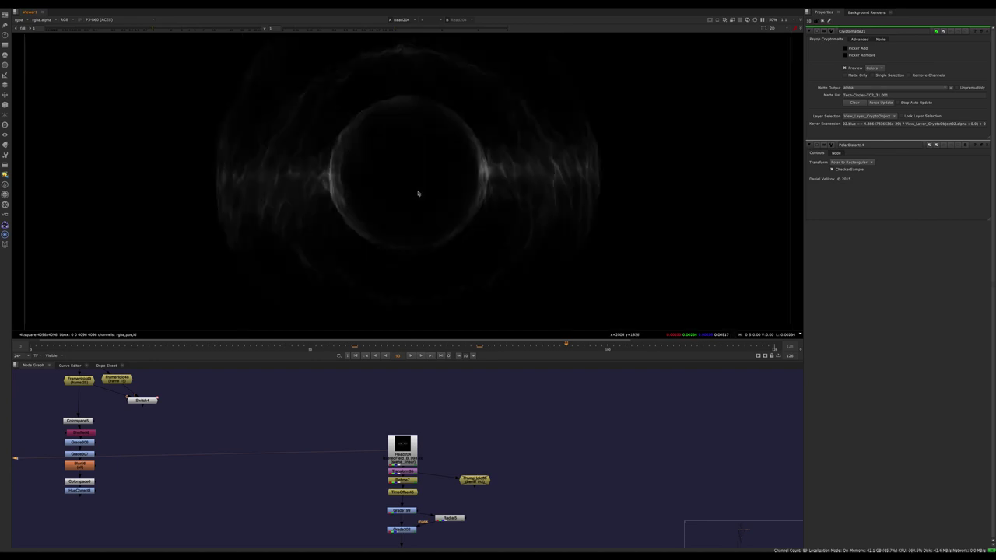
pyautogui.moveTo(424, 193); pyautogui.dragTo(443, 211, button='middle')
pyautogui.hotkey('alt', 'w')
pyautogui.moveTo(464, 184); pyautogui.dragTo(438, 202)
pyautogui.middleClick(402, 199)
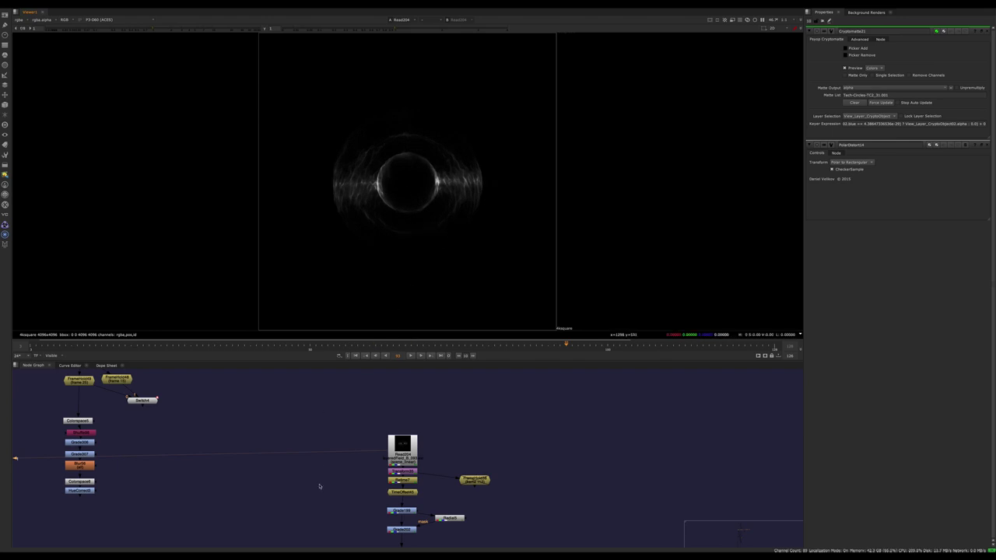
# Display the graded ring at Grade202 and scrub back to frame 65
pyautogui.moveTo(319, 486); pyautogui.dragTo(182, 360, button='middle')
pyautogui.scroll(-7, 602, 539)
pyautogui.scroll(5, 623, 543)
pyautogui.scroll(4, 311, 386)
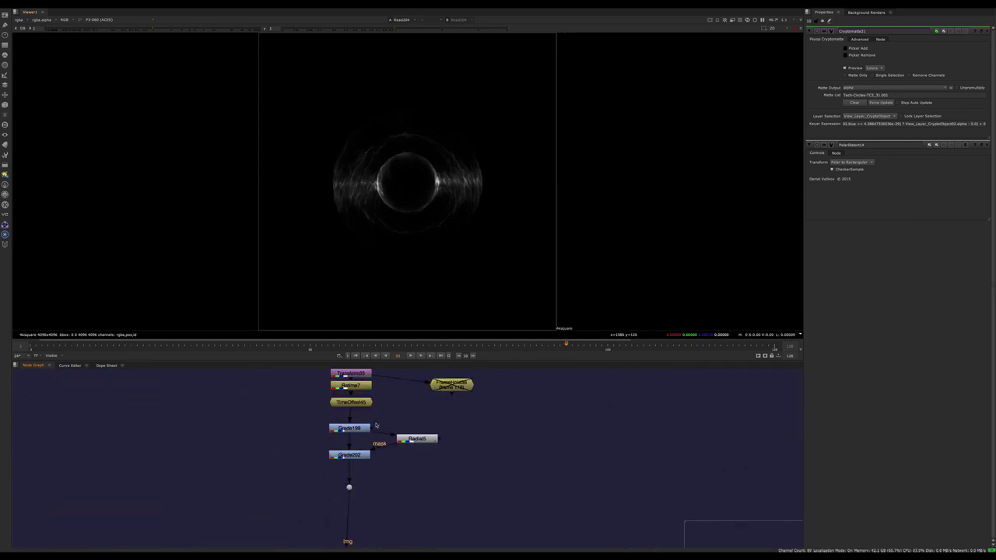
pyautogui.click(354, 454)
pyautogui.press('1')
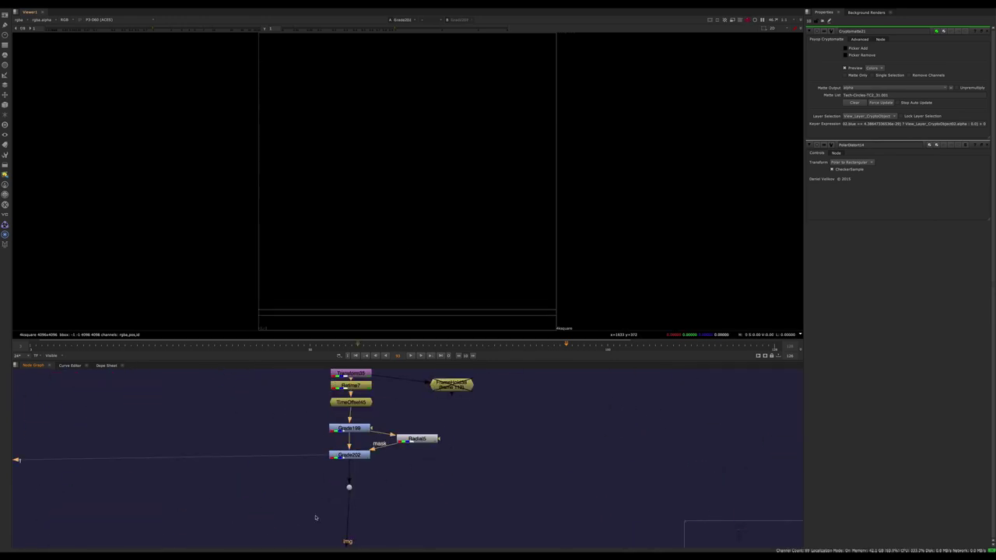
pyautogui.click(483, 345)
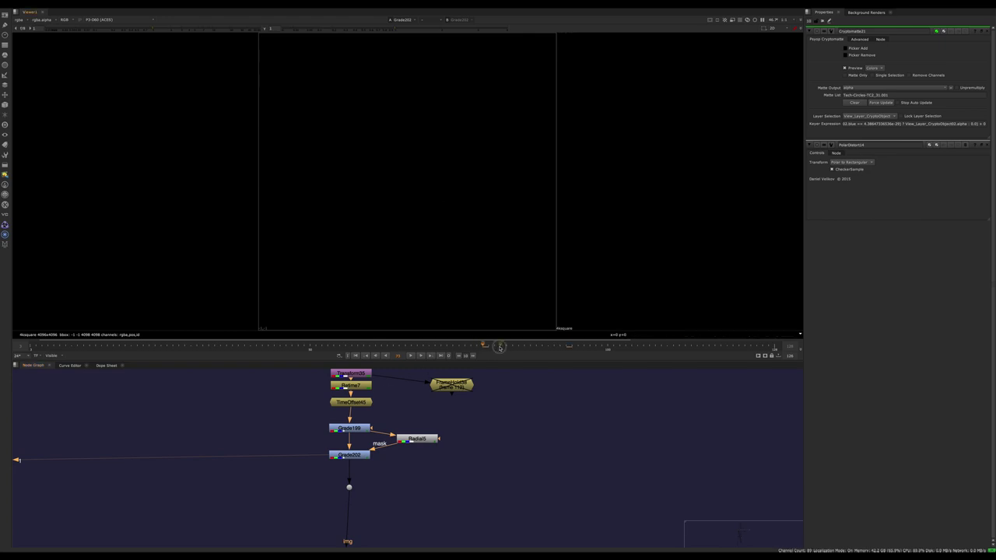
pyautogui.click(405, 345)
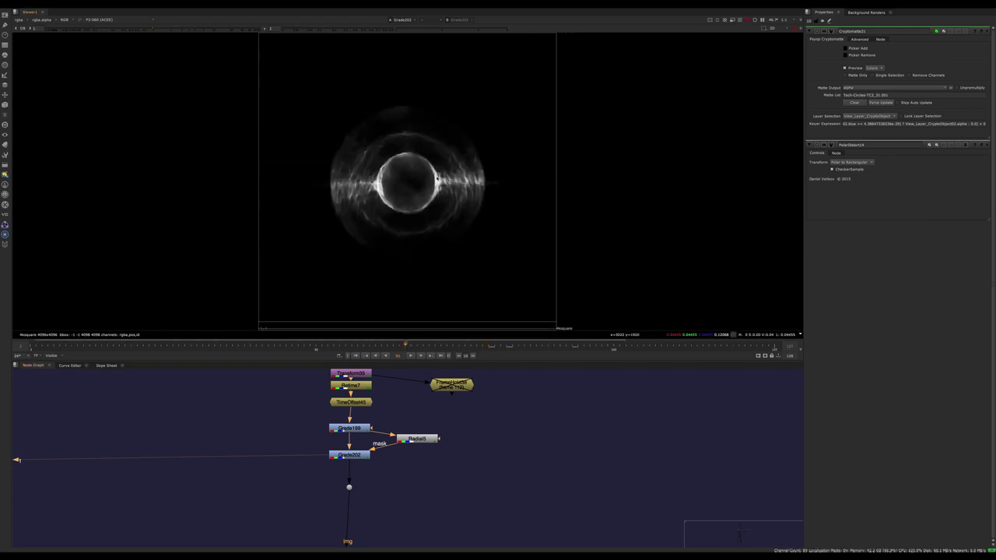
# Display the Read205 flow texture that feeds the control input branch of Glass3
pyautogui.scroll(-6, 322, 455)
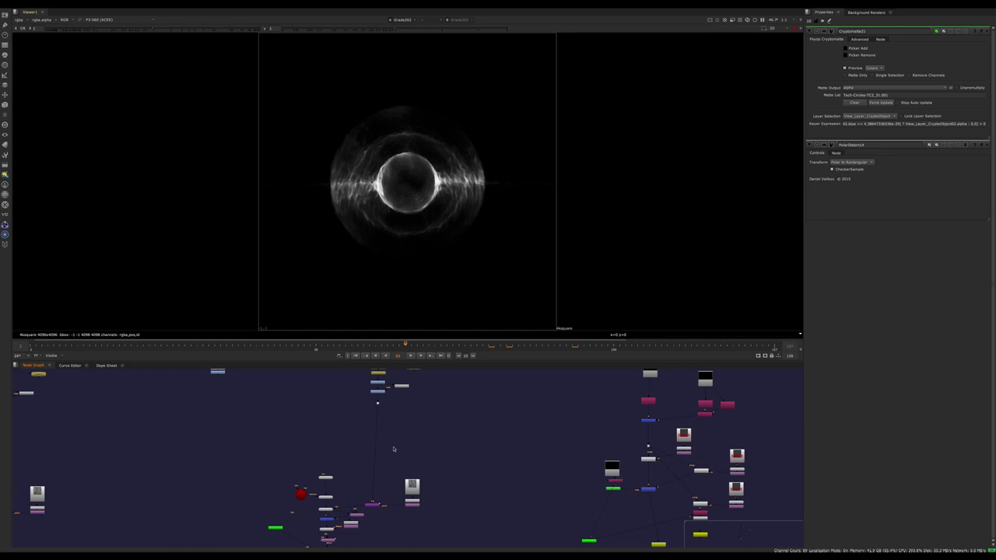
pyautogui.scroll(4, 379, 485)
pyautogui.moveTo(396, 469); pyautogui.dragTo(393, 414, button='middle')
pyautogui.scroll(2, 441, 461)
pyautogui.click(492, 401)
pyautogui.press('1')
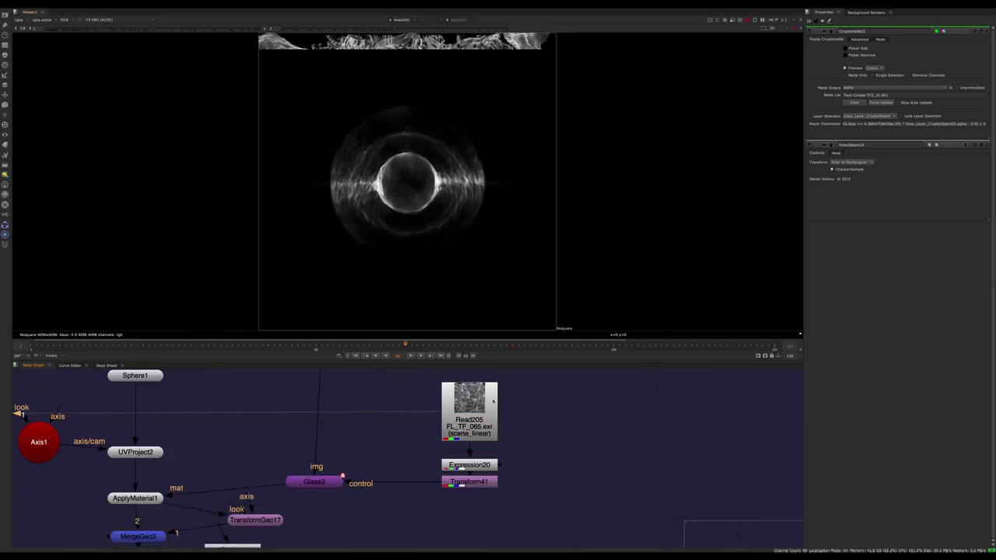
pyautogui.moveTo(471, 426); pyautogui.dragTo(469, 424)
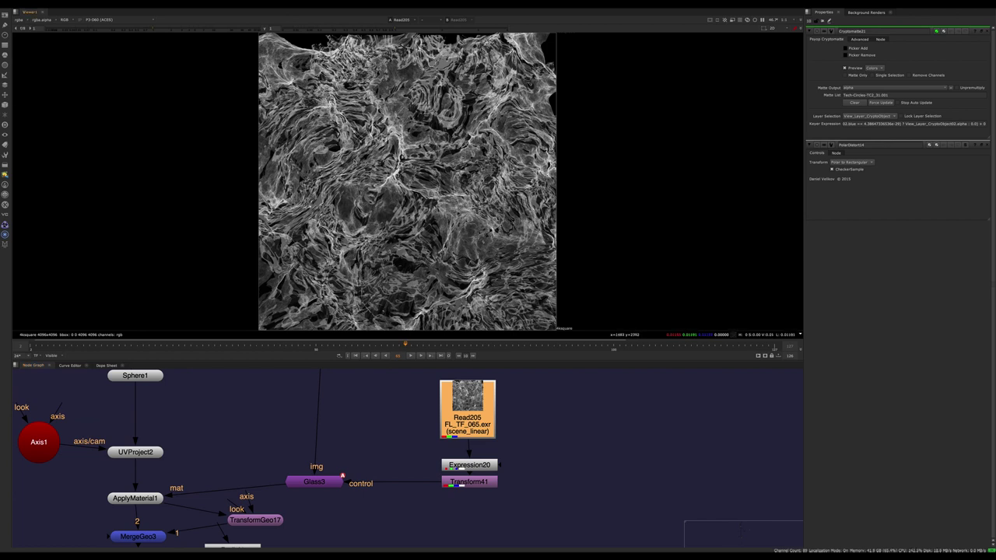
# Display the scaled texture at Transform41, followed by the distorted ring at Glass3
pyautogui.click(493, 487)
pyautogui.press('1')
pyautogui.moveTo(400, 456); pyautogui.dragTo(314, 495)
pyautogui.press('1')
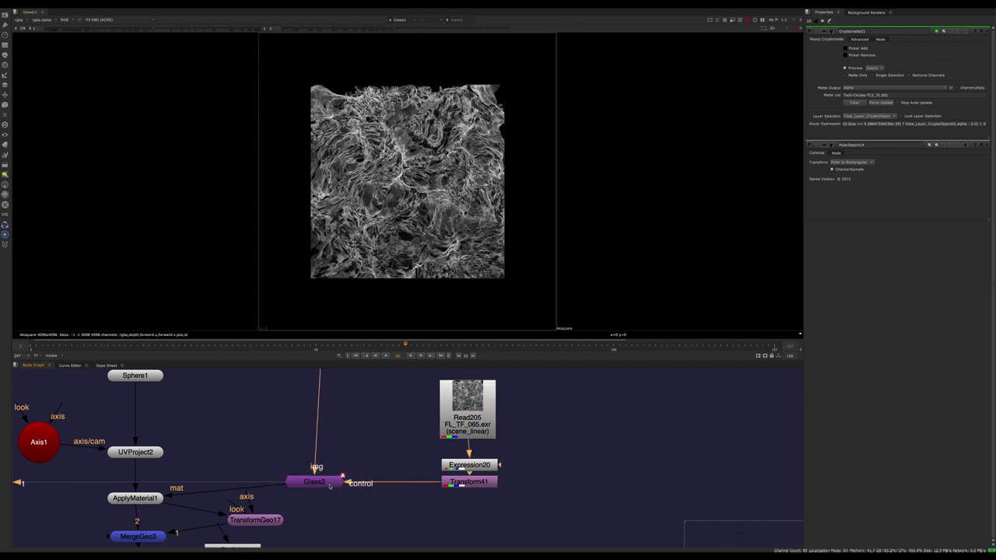
pyautogui.click(329, 483)
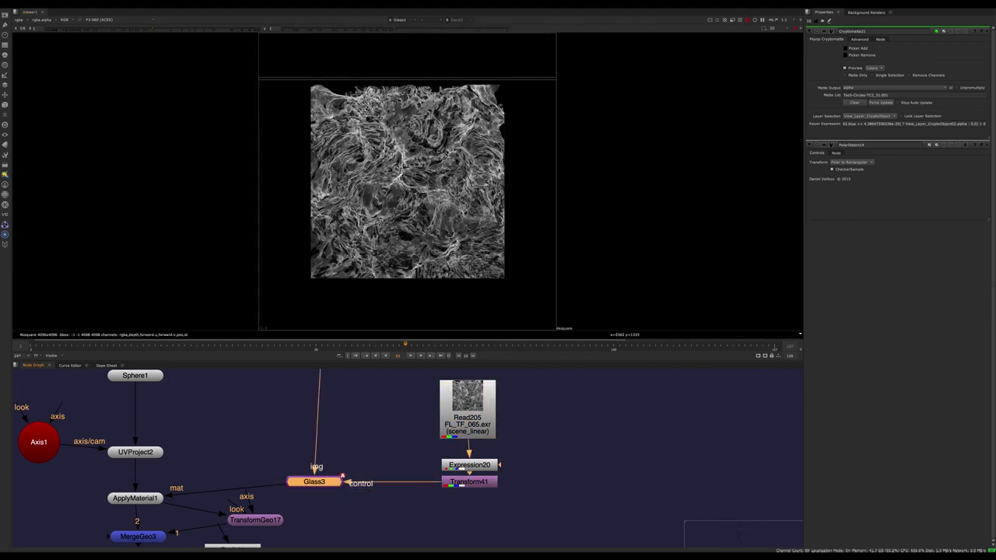
# Add a Dot to the img connection of Glass3 and compare the undistorted ring there with the Glass3 result
pyautogui.keyDown('ctrl'); pyautogui.click(319, 422); pyautogui.keyUp('ctrl')
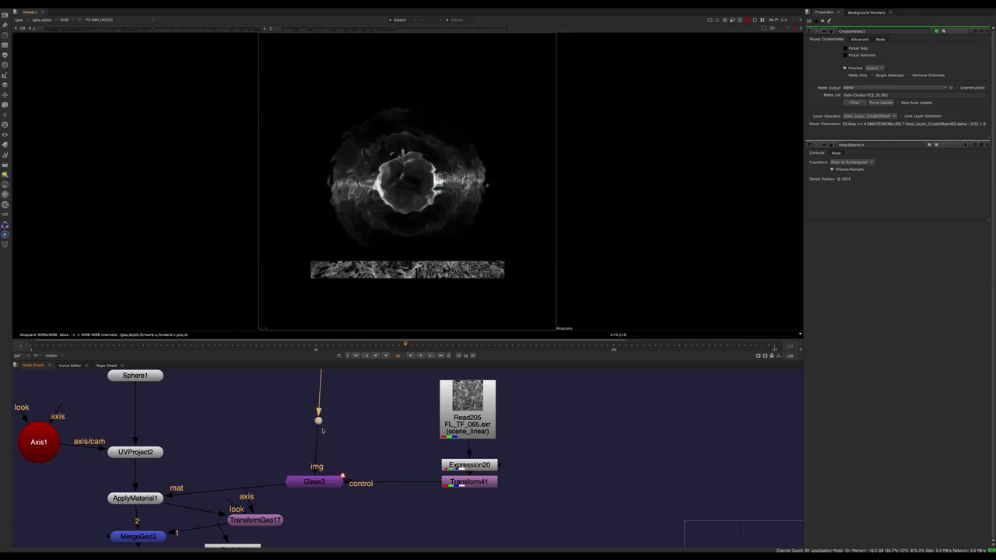
pyautogui.click(326, 484)
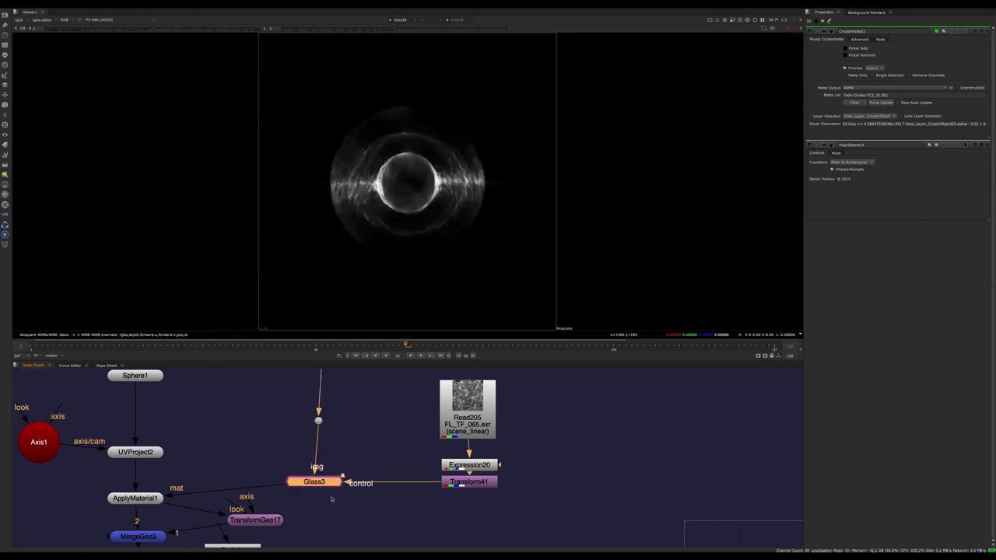
pyautogui.click(330, 498)
pyautogui.click(467, 418)
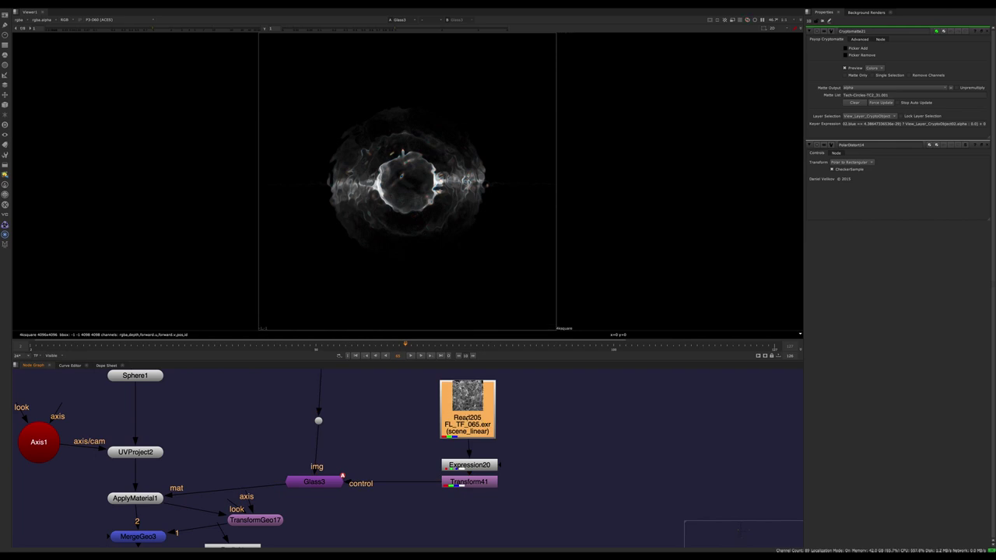
# Align Glass3 beneath the Dot, open its properties and inspect the ring's refraction and colour aberration up close
pyautogui.moveTo(380, 431); pyautogui.dragTo(328, 487)
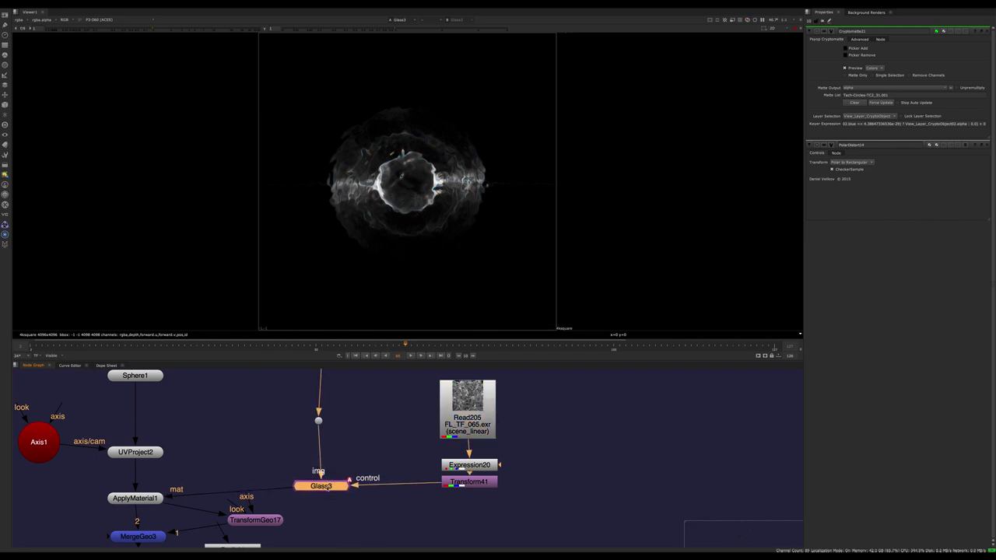
pyautogui.doubleClick(327, 487)
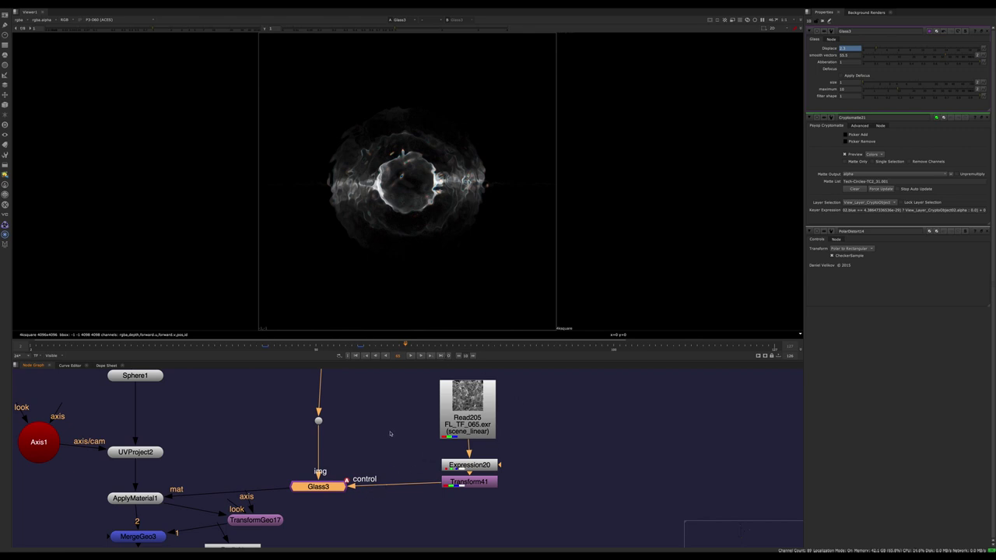
pyautogui.scroll(4, 435, 175)
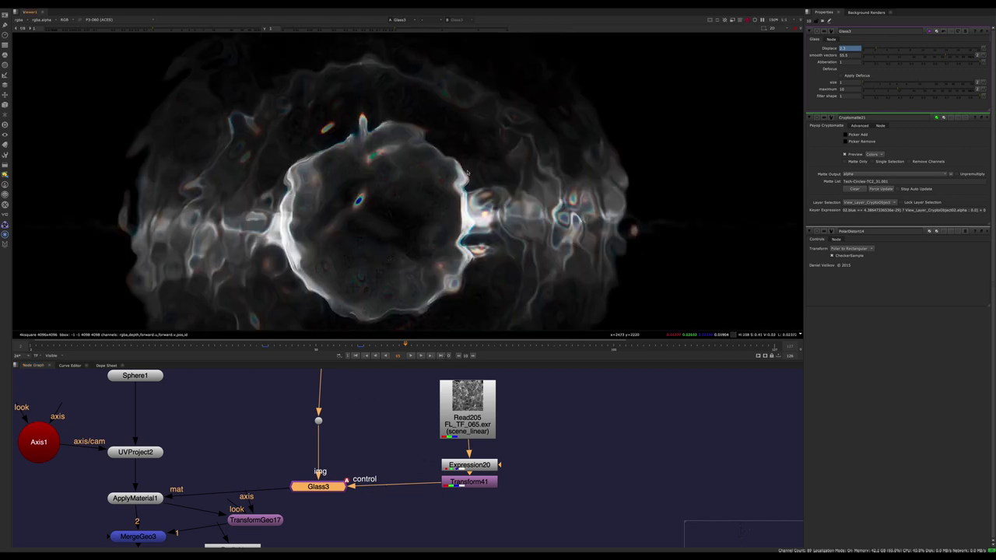
pyautogui.scroll(2, 534, 213)
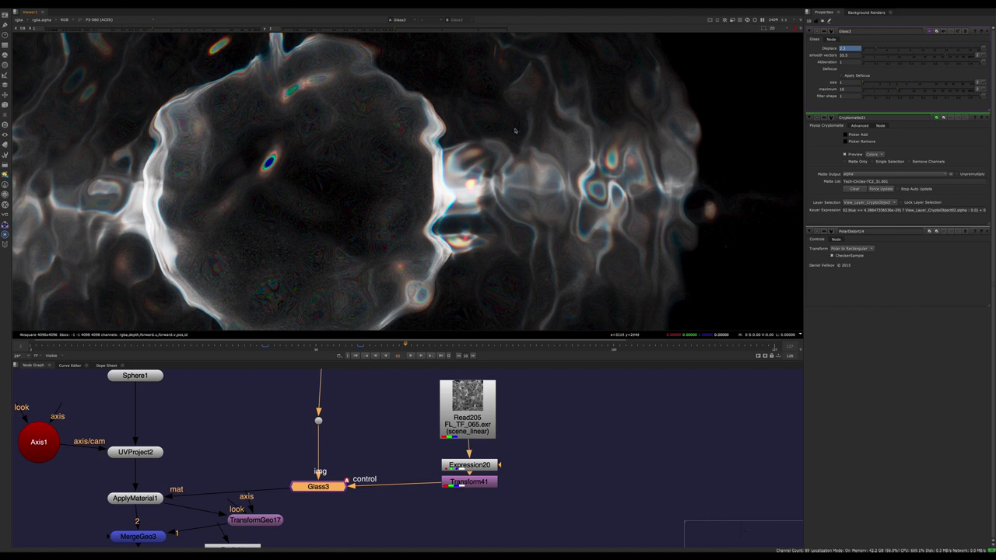
pyautogui.moveTo(570, 216); pyautogui.dragTo(550, 201, button='middle')
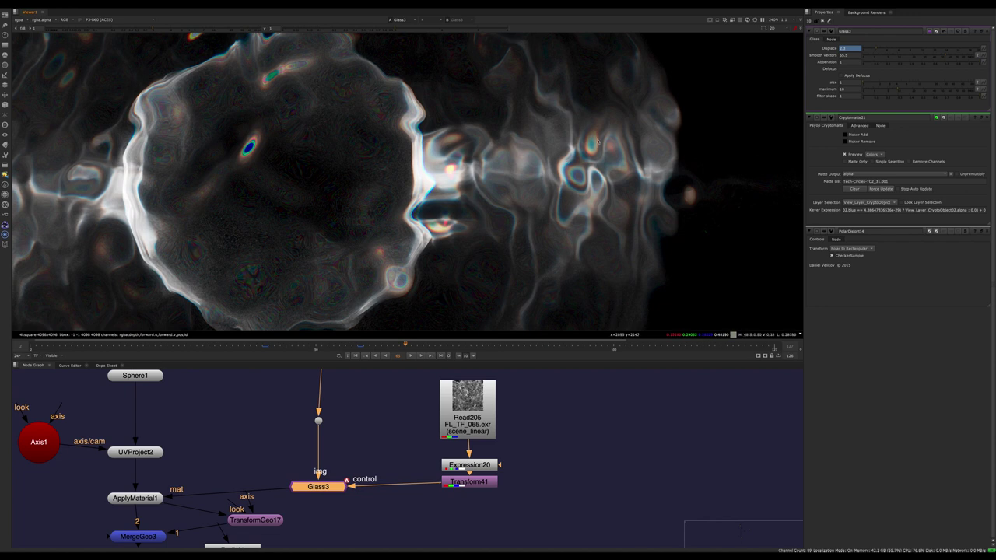
pyautogui.moveTo(134, 206); pyautogui.dragTo(371, 191, button='middle')
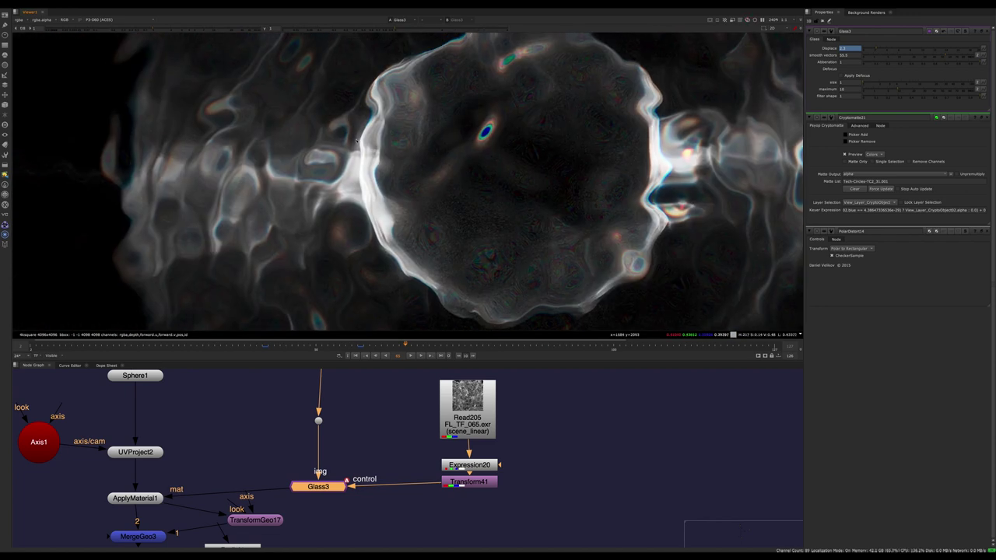
# Fit the Glass3 result to the viewer and inspect the whole distorted ring
pyautogui.press('f')
pyautogui.press('f')
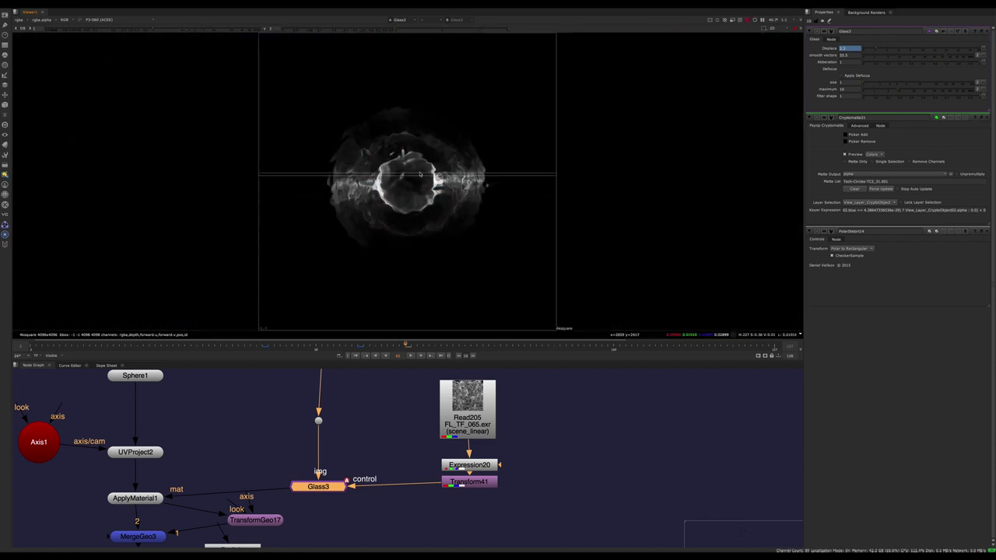
pyautogui.scroll(5, 411, 189)
pyautogui.moveTo(411, 191); pyautogui.dragTo(412, 210, button='middle')
pyautogui.press('f')
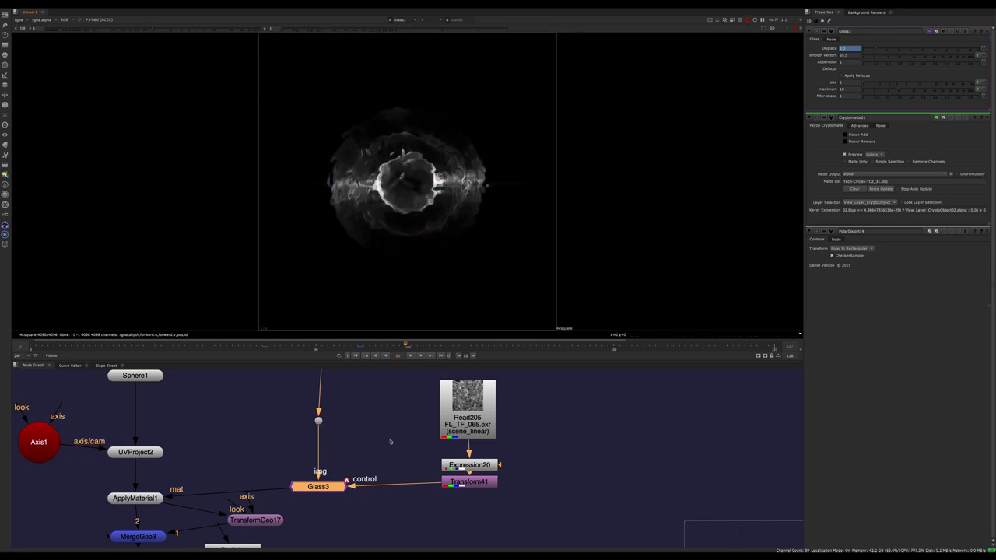
# Draw a region of interest around the distorted ring in the viewer
pyautogui.click(391, 440)
pyautogui.moveTo(391, 440); pyautogui.dragTo(510, 427, button='middle')
pyautogui.moveTo(611, 87); pyautogui.dragTo(225, 275)
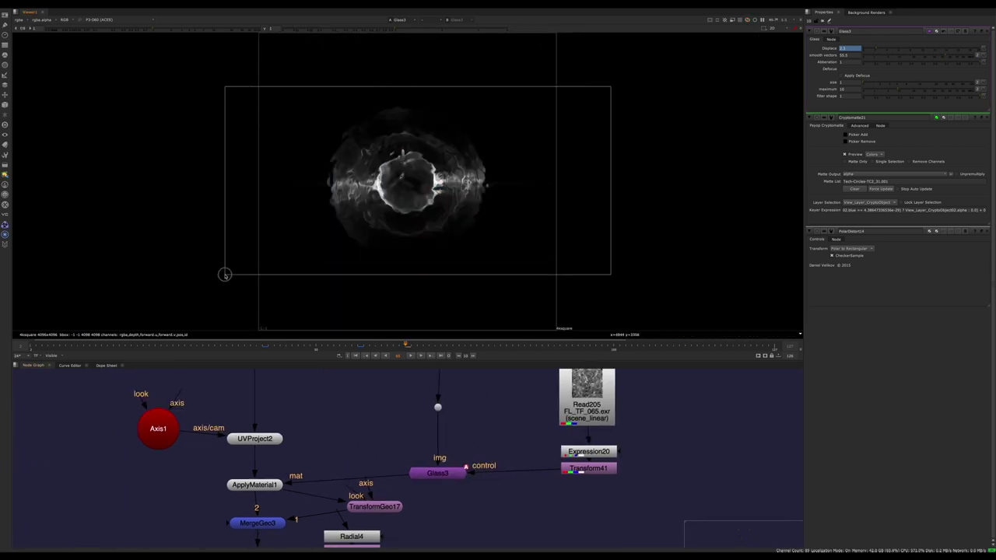
pyautogui.hotkey('alt', 'w')
pyautogui.moveTo(531, 101)
pyautogui.mouseDown()
pyautogui.moveTo(289, 305)
pyautogui.moveTo(292, 252)
pyautogui.mouseUp()
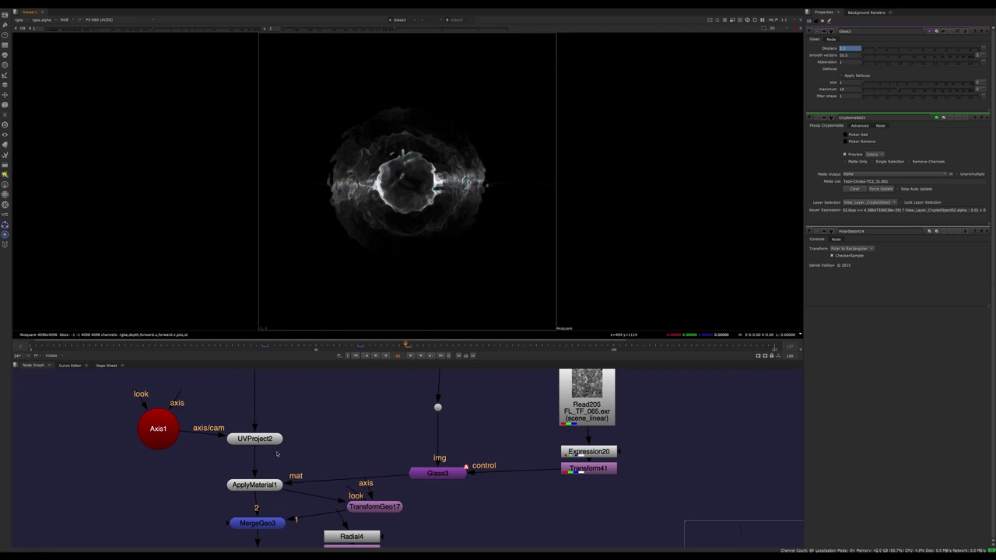
# Display the Sphere1 geometry in the 3D viewer and frame the whole sphere
pyautogui.click(264, 484)
pyautogui.moveTo(265, 476); pyautogui.dragTo(357, 517, button='middle')
pyautogui.click(340, 403)
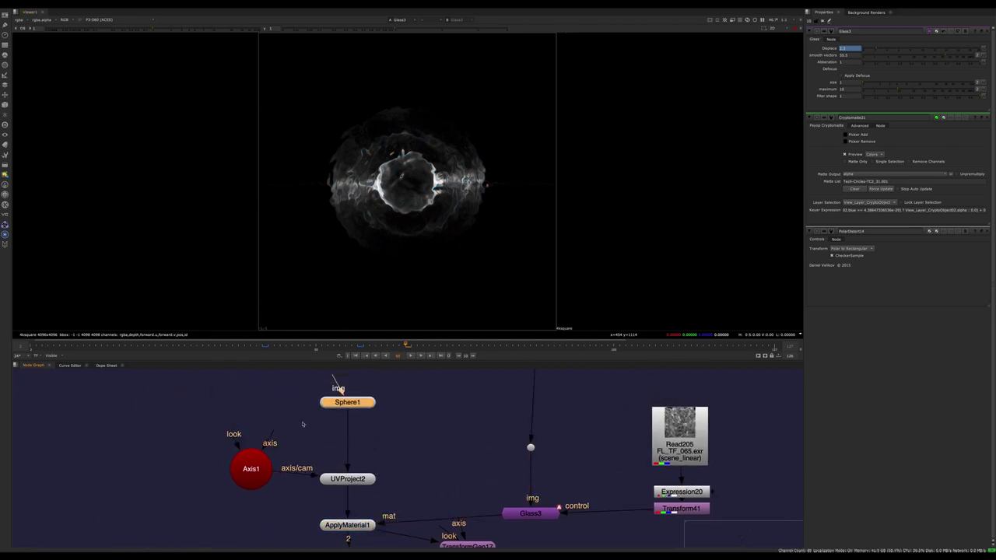
pyautogui.press('1')
pyautogui.click(537, 248)
pyautogui.keyDown('ctrl'); pyautogui.moveTo(540, 252); pyautogui.dragTo(527, 254); pyautogui.keyUp('ctrl')
pyautogui.scroll(-4, 478, 213)
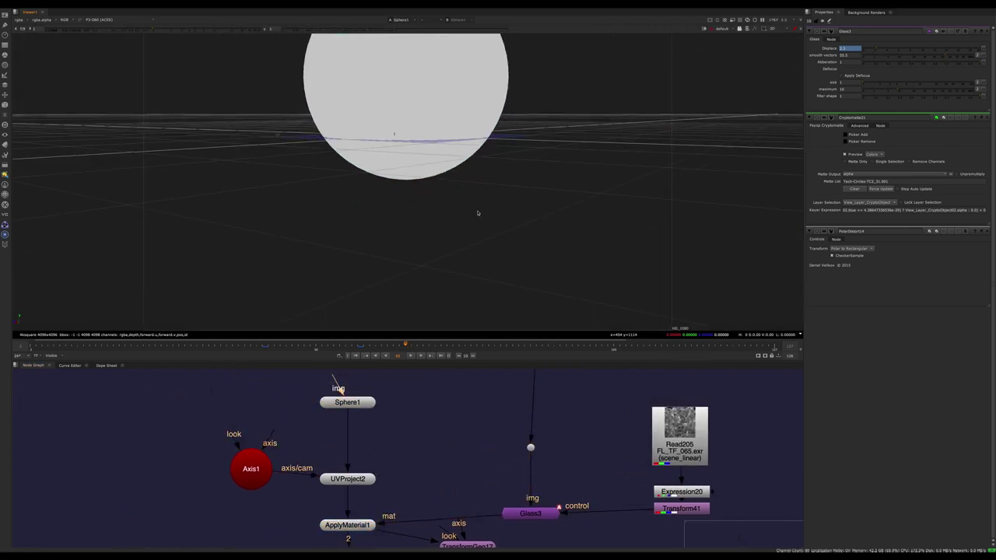
pyautogui.moveTo(477, 213); pyautogui.dragTo(463, 248, button='middle')
pyautogui.keyDown('ctrl'); pyautogui.moveTo(442, 149); pyautogui.dragTo(442, 209); pyautogui.keyUp('ctrl')
pyautogui.click(443, 209)
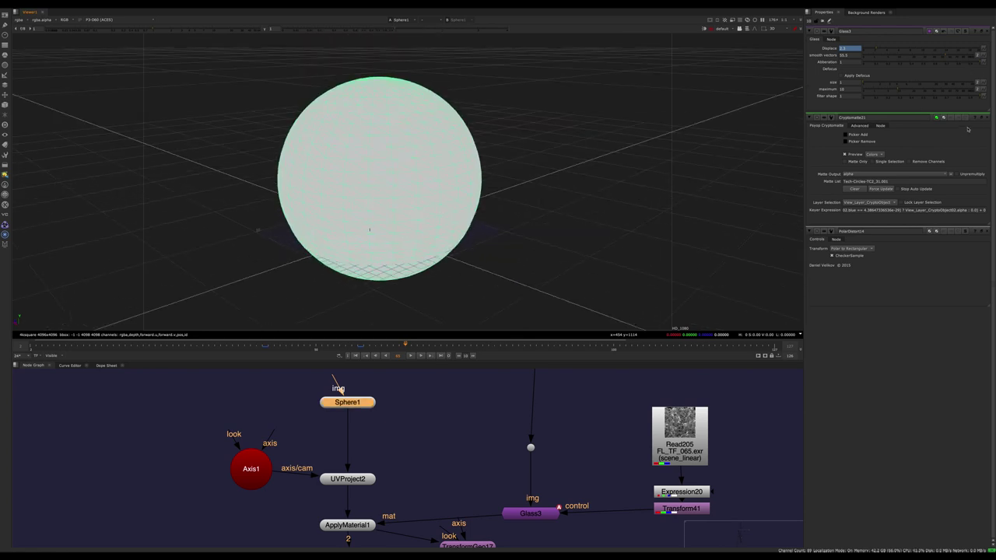
# Close the Cryptomatte22 and PolarDistort14 properties and display ApplyMaterial1 with the Glass3 ring mapped onto the sphere
pyautogui.click(990, 116)
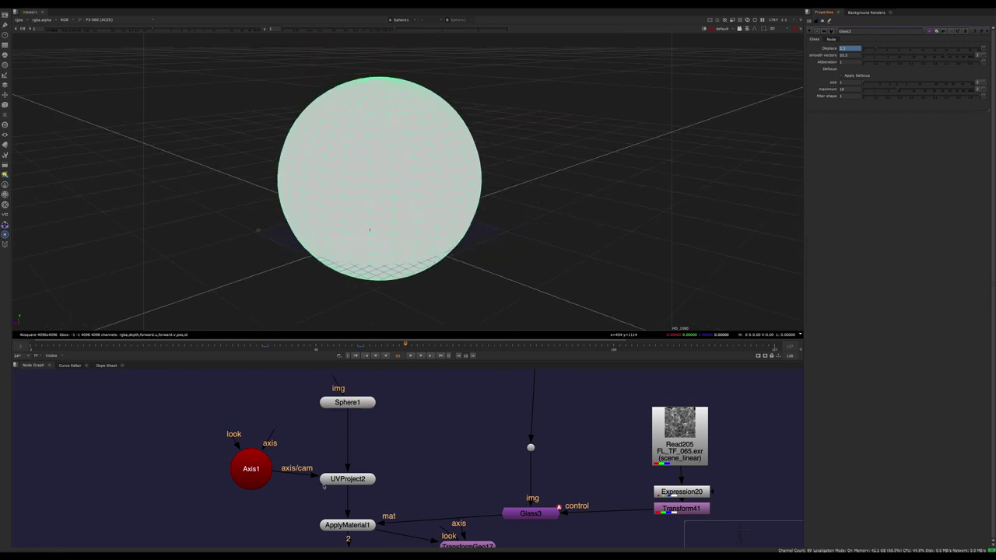
pyautogui.moveTo(426, 452); pyautogui.dragTo(364, 479)
pyautogui.press('1')
pyautogui.moveTo(421, 490); pyautogui.dragTo(378, 416, button='middle')
pyautogui.moveTo(378, 416); pyautogui.dragTo(310, 451)
pyautogui.press('1')
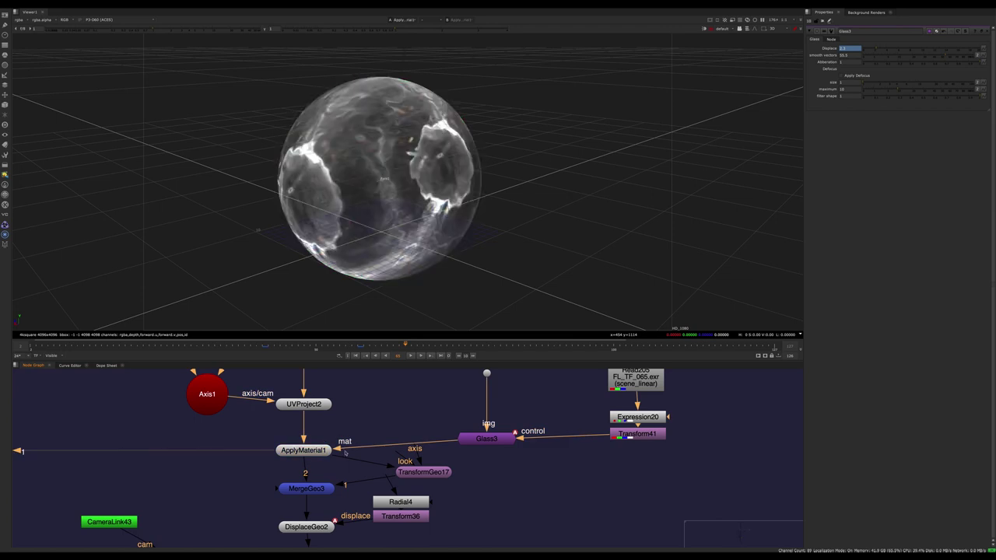
# Open the properties of Sphere1, the geometry that feeds UVProject2
pyautogui.moveTo(345, 452)
pyautogui.mouseDown(button='middle')
pyautogui.moveTo(405, 487)
pyautogui.moveTo(354, 476)
pyautogui.moveTo(333, 498)
pyautogui.moveTo(351, 437)
pyautogui.mouseUp(button='middle')
pyautogui.click(319, 464)
pyautogui.moveTo(447, 373); pyautogui.dragTo(391, 425, button='middle')
pyautogui.click(392, 424)
pyautogui.moveTo(315, 453); pyautogui.dragTo(331, 510, button='middle')
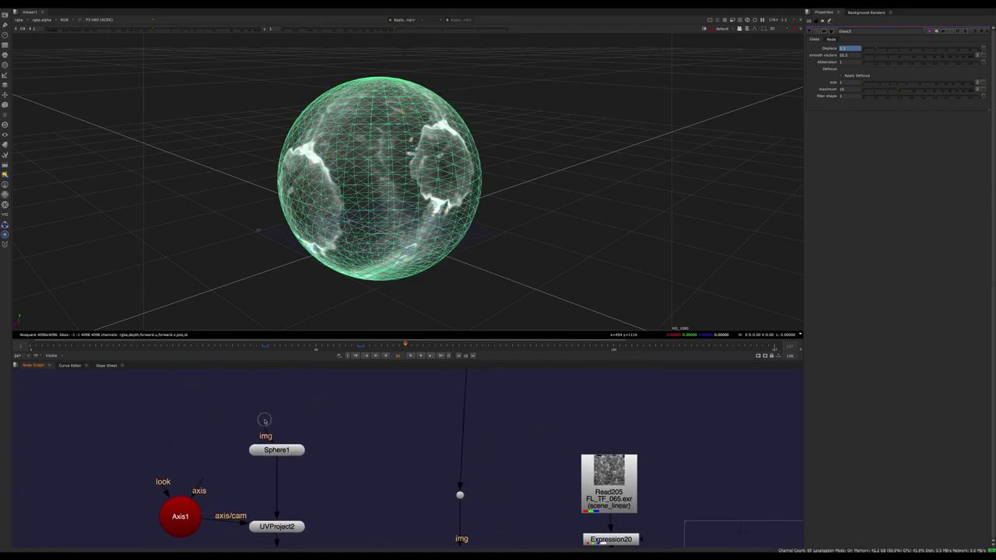
pyautogui.moveTo(264, 420); pyautogui.dragTo(380, 469)
pyautogui.click(291, 452)
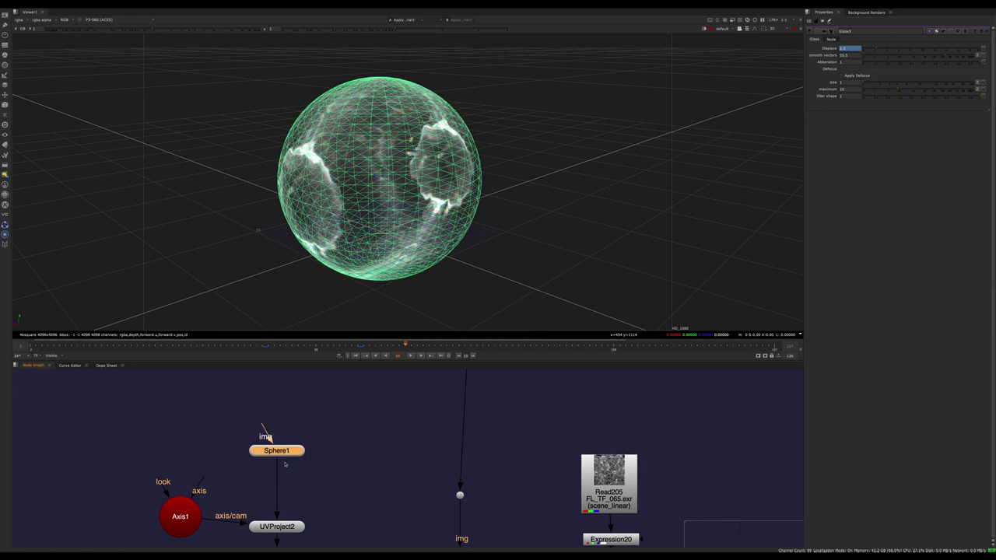
pyautogui.moveTo(285, 465); pyautogui.dragTo(328, 395, button='middle')
# Undo the accidental node graph change and orbit the textured sphere to examine the ring on both of its sides
pyautogui.click(321, 458)
pyautogui.moveTo(310, 506); pyautogui.dragTo(214, 535)
pyautogui.hotkey('ctrl', 'z')
pyautogui.click(444, 282)
pyautogui.keyDown('ctrl'); pyautogui.moveTo(444, 283); pyautogui.dragTo(581, 196); pyautogui.keyUp('ctrl')
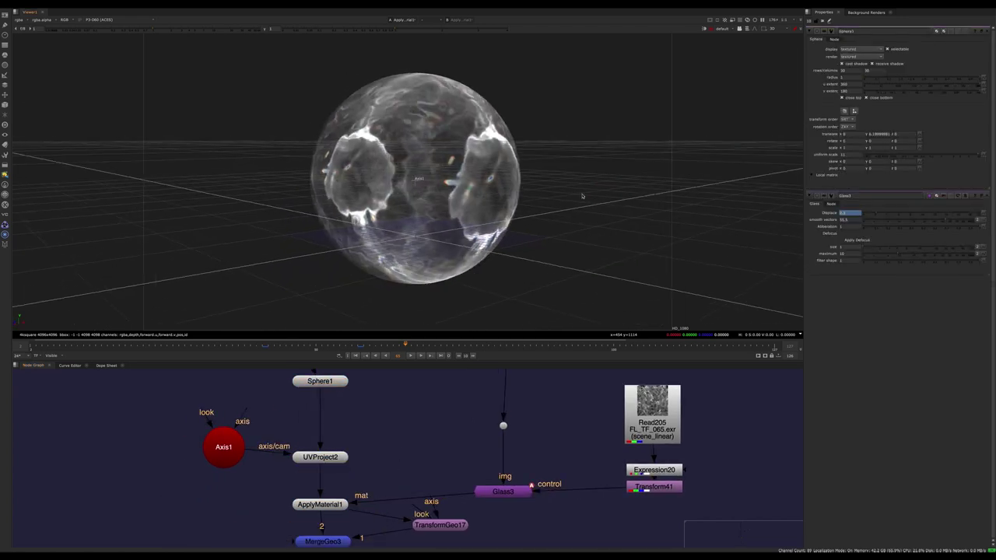
pyautogui.keyDown('ctrl'); pyautogui.moveTo(551, 267); pyautogui.dragTo(509, 252); pyautogui.keyUp('ctrl')
# Disable UVProject2 and move it together with Axis1 to the left of the Sphere1 branch
pyautogui.click(332, 460)
pyautogui.moveTo(335, 466)
pyautogui.mouseDown(button='middle')
pyautogui.moveTo(289, 449)
pyautogui.moveTo(332, 472)
pyautogui.mouseUp(button='middle')
pyautogui.press('d')
pyautogui.keyDown('shift'); pyautogui.click(227, 457); pyautogui.keyUp('shift')
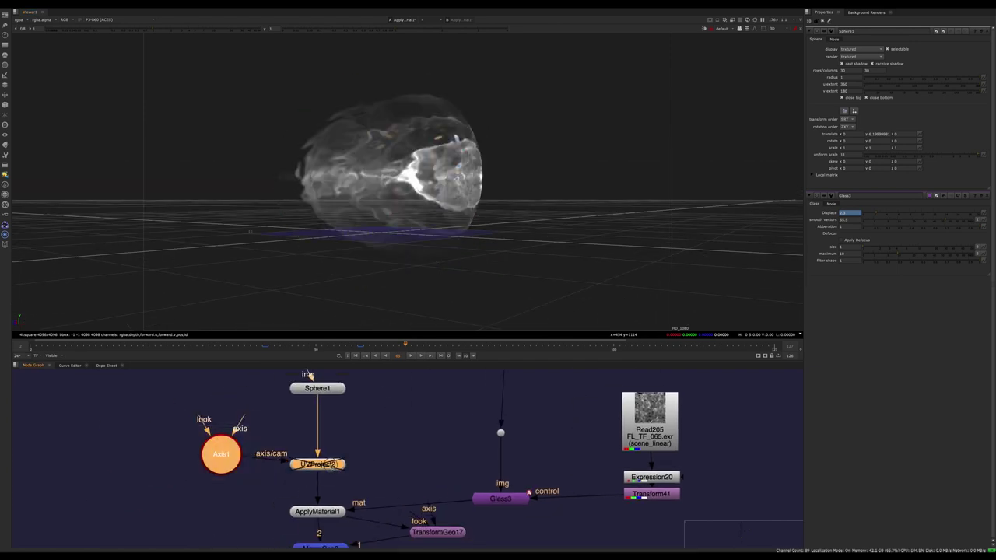
pyautogui.moveTo(329, 464); pyautogui.dragTo(240, 468)
# Disable ApplyMaterial1 and connect the img input of Sphere1 to Glass3
pyautogui.click(311, 486)
pyautogui.moveTo(368, 458); pyautogui.dragTo(251, 505, button='middle')
pyautogui.click(251, 509)
pyautogui.press('d')
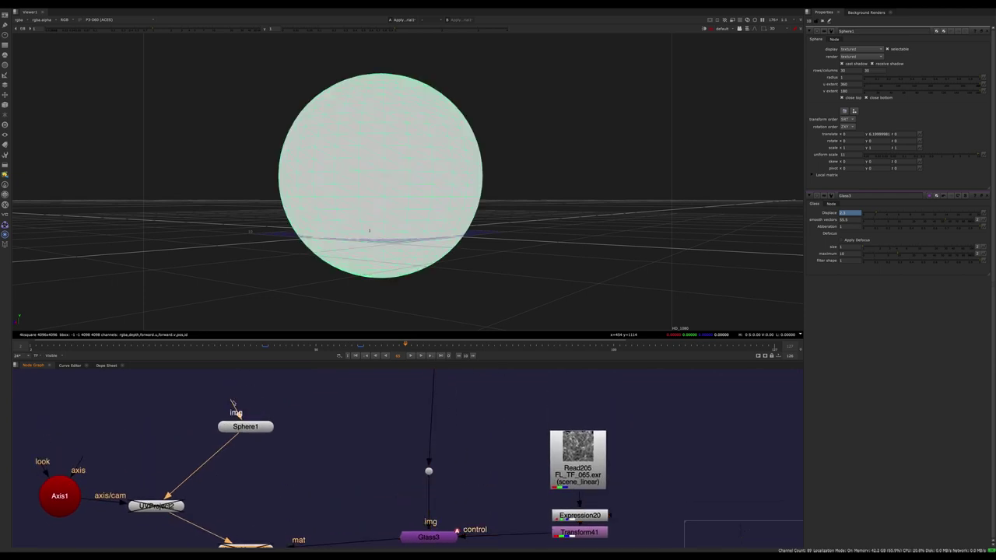
pyautogui.moveTo(240, 411); pyautogui.dragTo(430, 530)
pyautogui.moveTo(180, 488); pyautogui.dragTo(287, 459, button='middle')
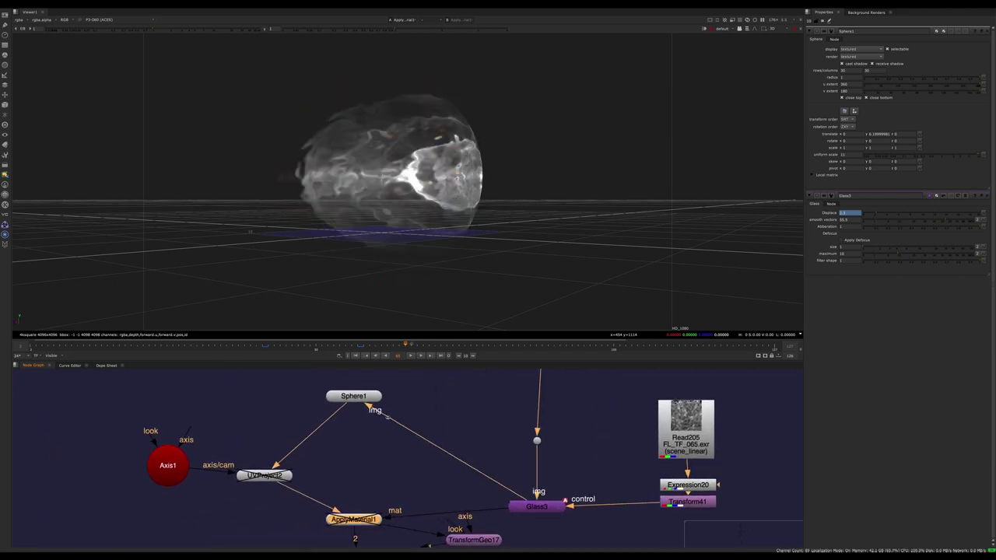
# Disconnect the img input of Sphere1 from Glass3, re-enable ApplyMaterial1 and orbit the sphere with its default mapping
pyautogui.keyDown('ctrl'); pyautogui.moveTo(410, 438); pyautogui.dragTo(349, 430); pyautogui.keyUp('ctrl')
pyautogui.hotkey('ctrl', 'z')
pyautogui.moveTo(517, 491); pyautogui.dragTo(476, 469)
pyautogui.press('d')
pyautogui.click(401, 483)
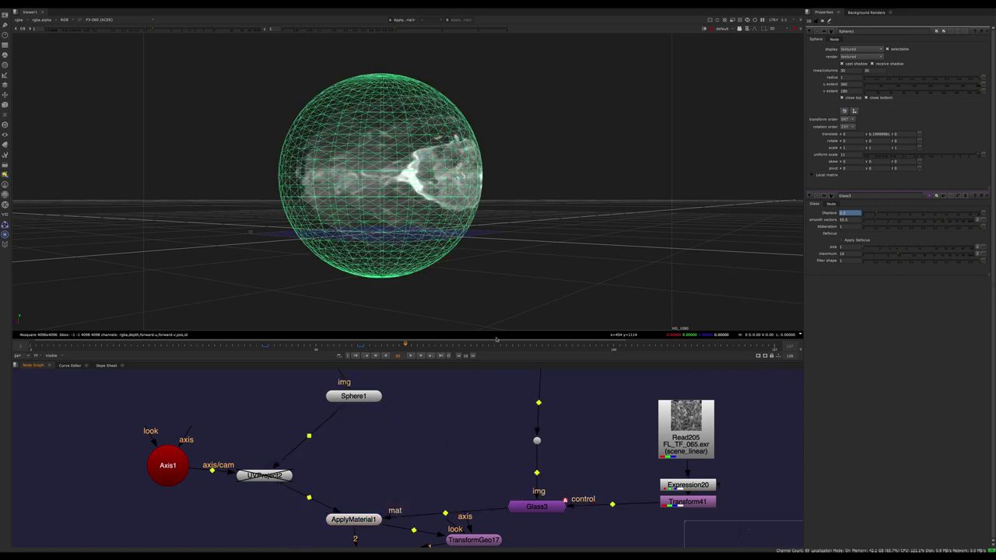
pyautogui.keyDown('ctrl'); pyautogui.moveTo(502, 210); pyautogui.dragTo(529, 234); pyautogui.keyUp('ctrl')
pyautogui.moveTo(529, 233); pyautogui.dragTo(526, 244)
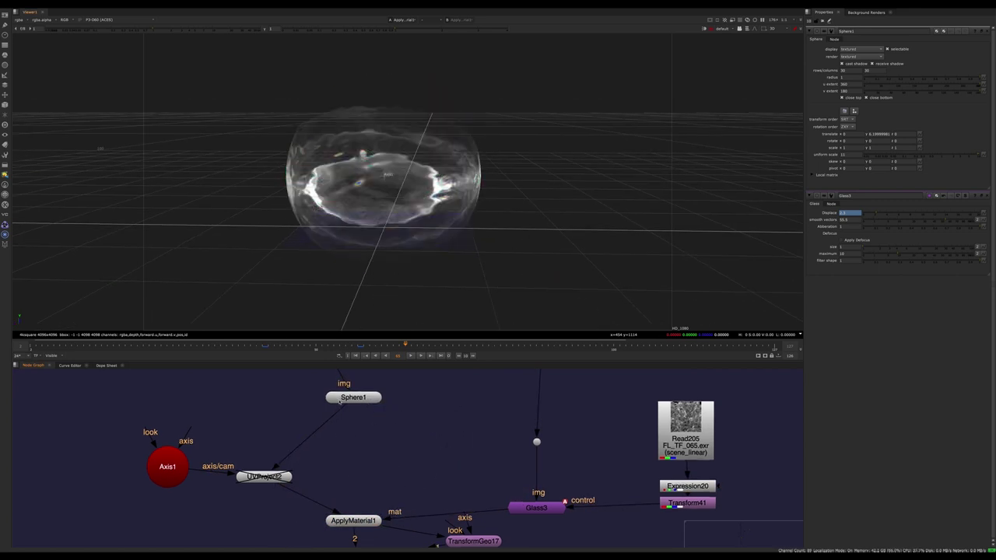
# Reconnect the img input of Sphere1 to Glass3 and re-enable UVProject2 to view the planar projection
pyautogui.moveTo(342, 376); pyautogui.dragTo(535, 506)
pyautogui.click(251, 480)
pyautogui.press('d')
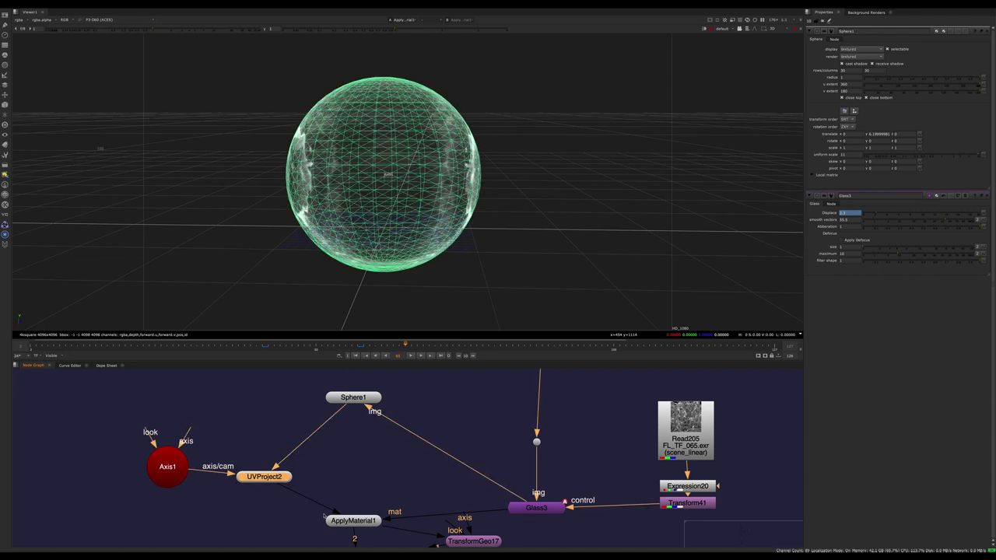
pyautogui.click(513, 273)
pyautogui.keyDown('ctrl'); pyautogui.moveTo(514, 274); pyautogui.dragTo(490, 271); pyautogui.keyUp('ctrl')
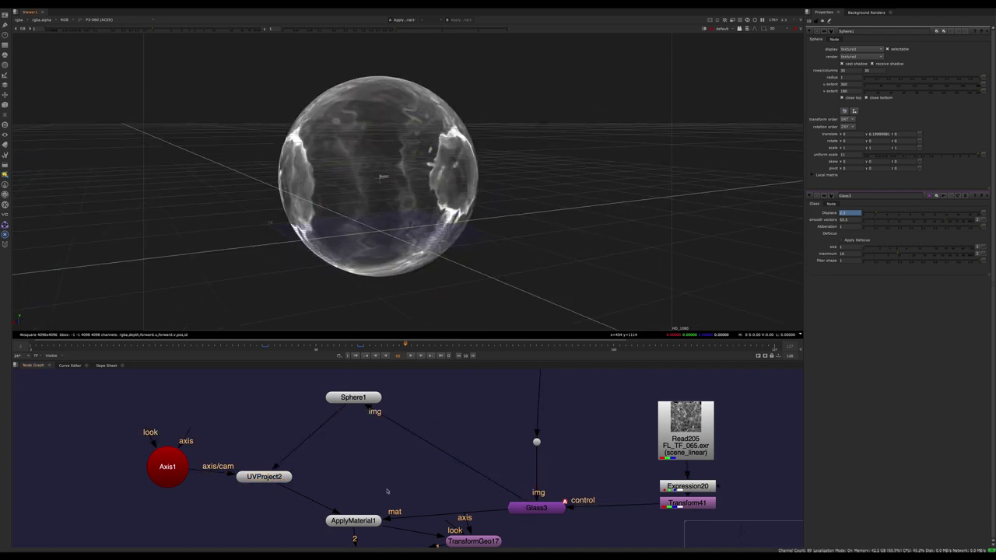
# Move UVProject2 back beneath Sphere1 and disconnect Sphere1's img input from Glass3
pyautogui.moveTo(387, 491); pyautogui.dragTo(417, 421, button='middle')
pyautogui.click(382, 449)
pyautogui.moveTo(351, 419); pyautogui.dragTo(313, 502, button='middle')
pyautogui.click(311, 501)
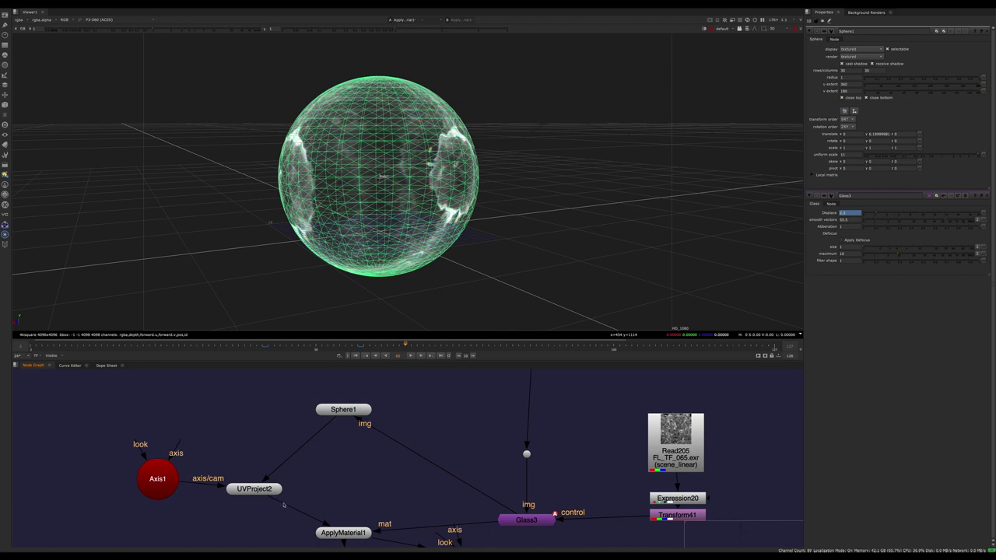
pyautogui.moveTo(272, 490); pyautogui.dragTo(347, 482)
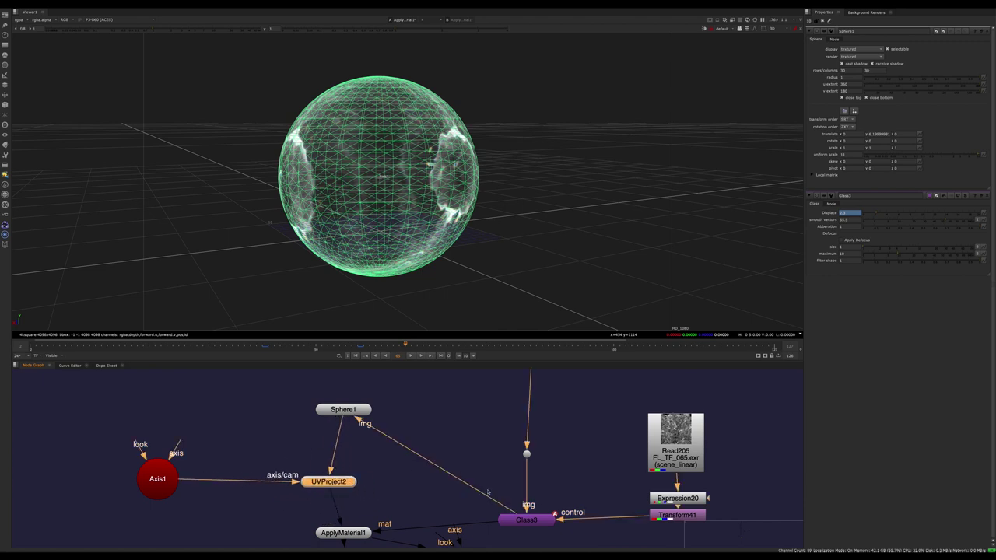
pyautogui.click(421, 465)
pyautogui.keyDown('ctrl'); pyautogui.moveTo(564, 269); pyautogui.dragTo(373, 276); pyautogui.keyUp('ctrl')
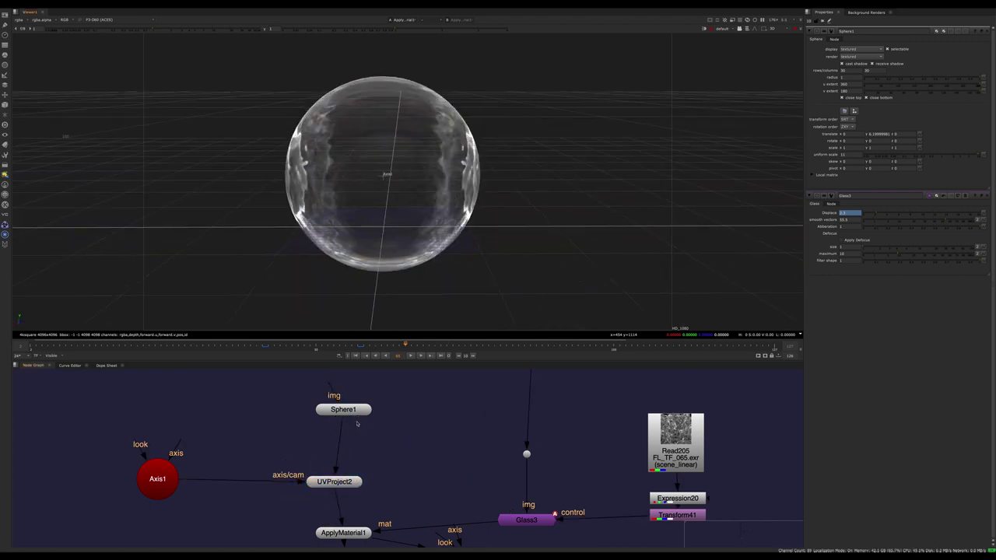
# Open the UVProject2 properties and orbit the sphere to examine its planar projection
pyautogui.click(356, 410)
pyautogui.click(357, 438)
pyautogui.click(339, 481)
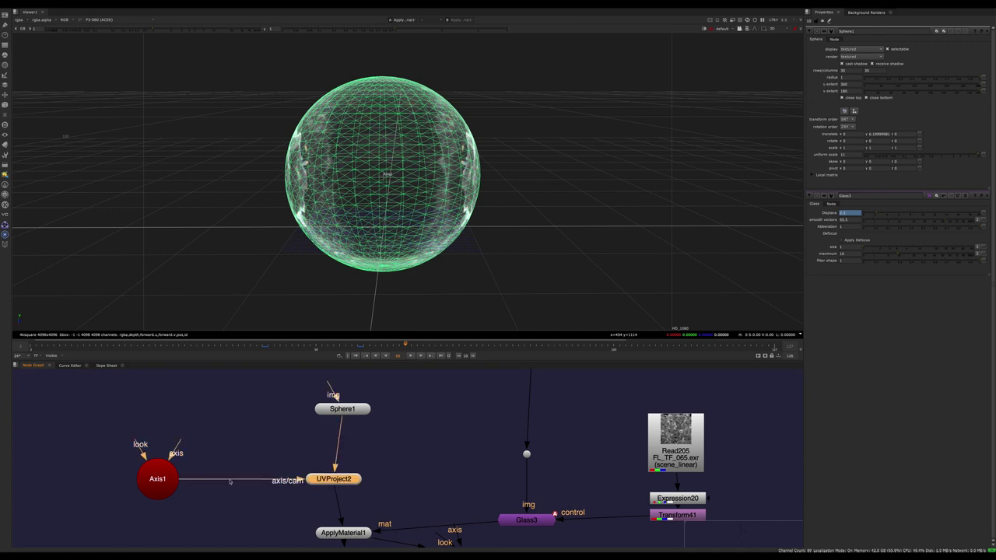
pyautogui.keyDown('ctrl'); pyautogui.moveTo(498, 233); pyautogui.dragTo(599, 272); pyautogui.keyUp('ctrl')
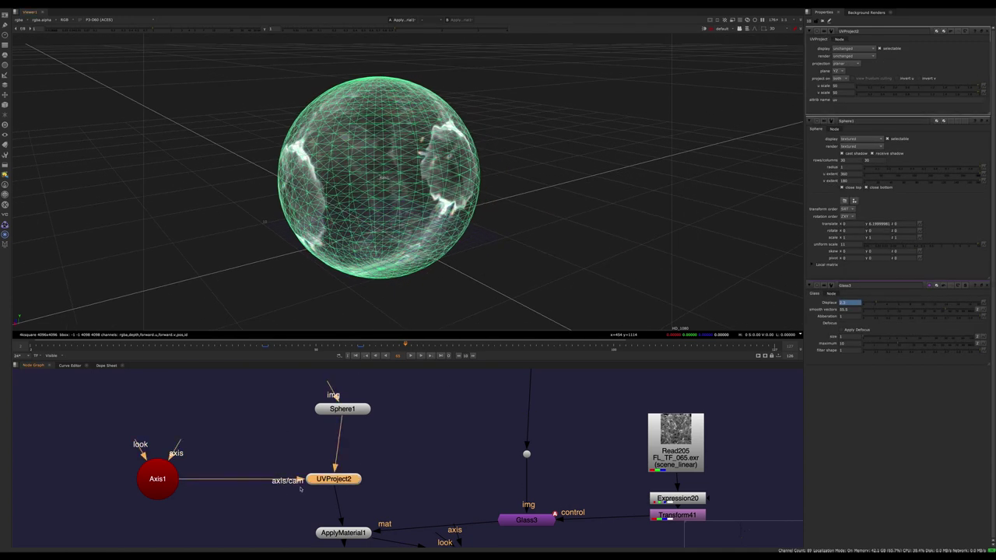
# Disable UVProject2 and orbit the sphere to examine how its own UVs wrap the ring
pyautogui.press('d')
pyautogui.keyDown('ctrl'); pyautogui.moveTo(424, 299); pyautogui.dragTo(438, 196); pyautogui.keyUp('ctrl')
pyautogui.click(438, 194)
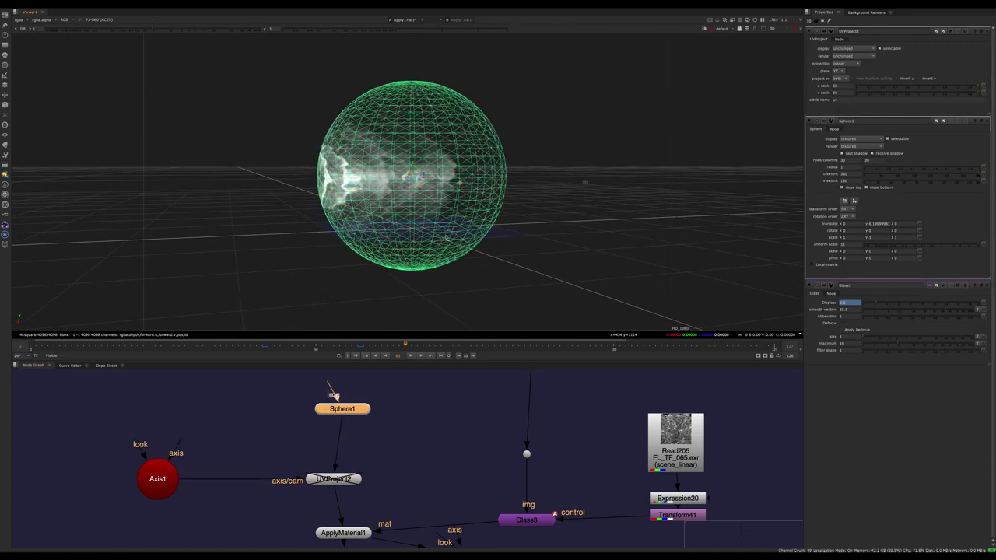
pyautogui.keyDown('ctrl'); pyautogui.moveTo(446, 239); pyautogui.dragTo(522, 282); pyautogui.keyUp('ctrl')
# Add a CheckerBoard node beside Sphere1 and connect it to Sphere1's img input
pyautogui.click(368, 428)
pyautogui.press('Tab')
pyautogui.write('che')
pyautogui.click(367, 429)
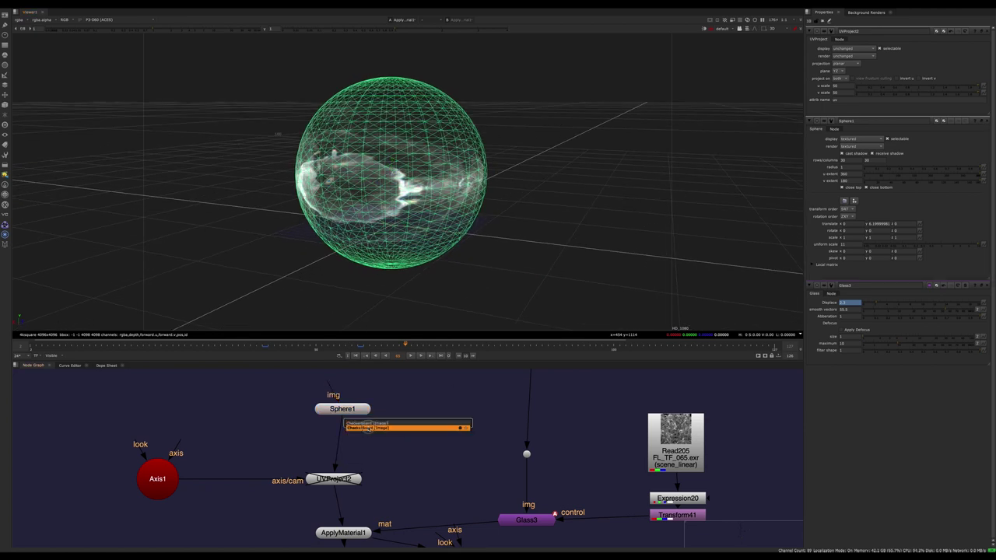
pyautogui.press('Return')
pyautogui.moveTo(393, 471); pyautogui.dragTo(413, 430)
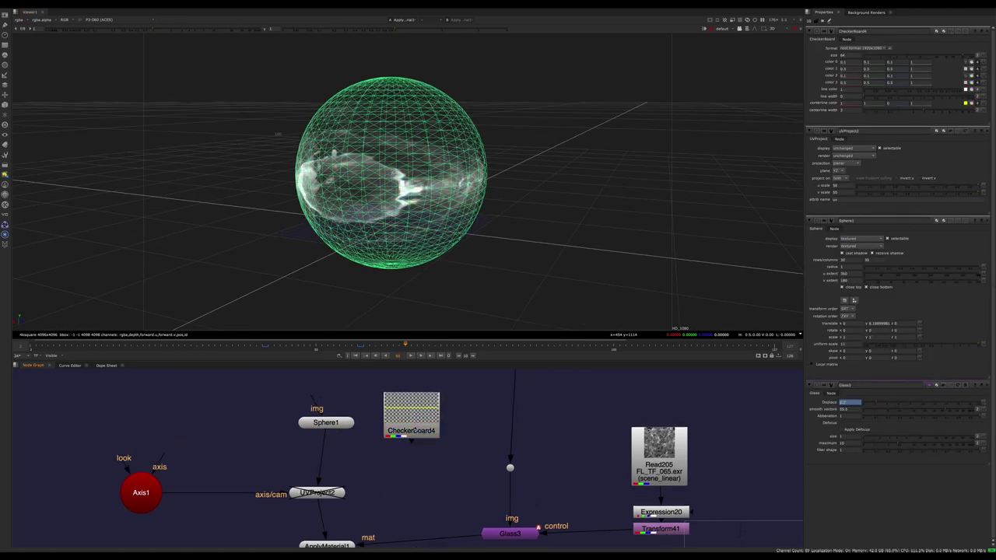
pyautogui.moveTo(313, 395); pyautogui.dragTo(363, 427)
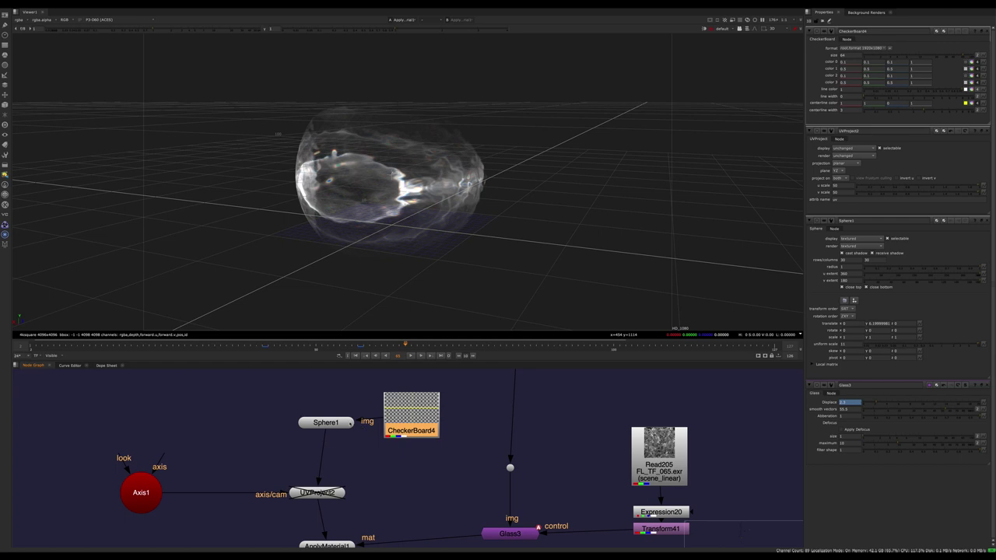
# Display Sphere1 with the checkerboard texture and orbit around it to examine the default UV layout
pyautogui.doubleClick(346, 423)
pyautogui.press('1')
pyautogui.keyDown('ctrl'); pyautogui.moveTo(544, 273); pyautogui.dragTo(393, 263); pyautogui.keyUp('ctrl')
pyautogui.click(404, 248)
pyautogui.moveTo(467, 266)
pyautogui.keyDown('ctrl'); pyautogui.mouseDown()
pyautogui.moveTo(560, 276)
pyautogui.moveTo(470, 268)
pyautogui.moveTo(455, 255)
pyautogui.moveTo(515, 269)
pyautogui.moveTo(392, 285)
pyautogui.moveTo(343, 269)
pyautogui.moveTo(481, 275)
pyautogui.mouseUp(); pyautogui.keyUp('ctrl')
pyautogui.click(436, 245)
# Toggle UVProject2 on and off to compare the projected mapping with the sphere's default UVs
pyautogui.click(317, 492)
pyautogui.press('d')
pyautogui.moveTo(275, 462); pyautogui.dragTo(378, 511)
pyautogui.moveTo(375, 508); pyautogui.dragTo(391, 429, button='middle')
pyautogui.press('d')
# Disconnect CheckerBoard4 from Sphere1's img input and re-enable UVProject2
pyautogui.moveTo(398, 370); pyautogui.dragTo(378, 448, button='middle')
pyautogui.moveTo(364, 417); pyautogui.dragTo(339, 454)
pyautogui.moveTo(366, 528); pyautogui.dragTo(362, 459, button='middle')
pyautogui.press('d')
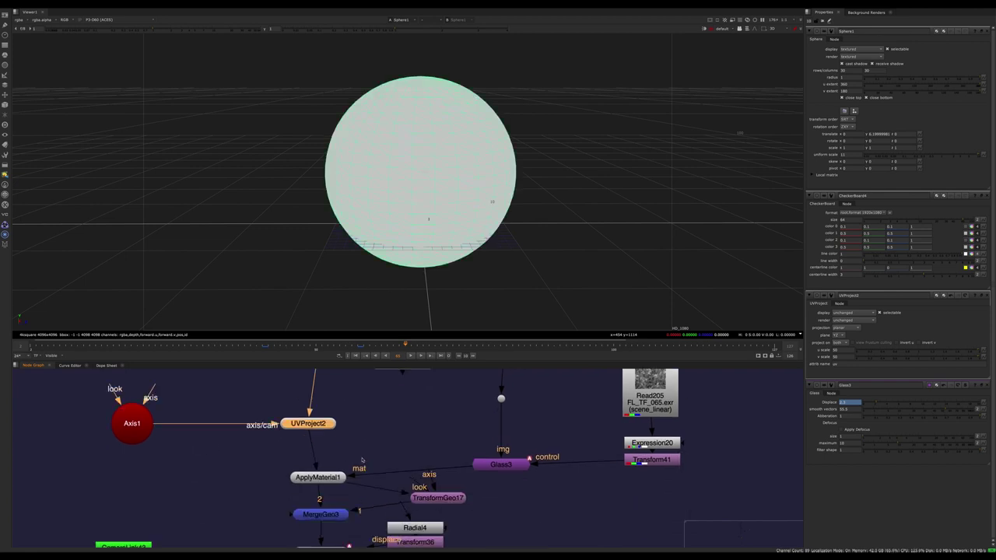
# Display the untextured sphere at UVProject2, followed by the ring-textured sphere at ApplyMaterial1
pyautogui.click(362, 460)
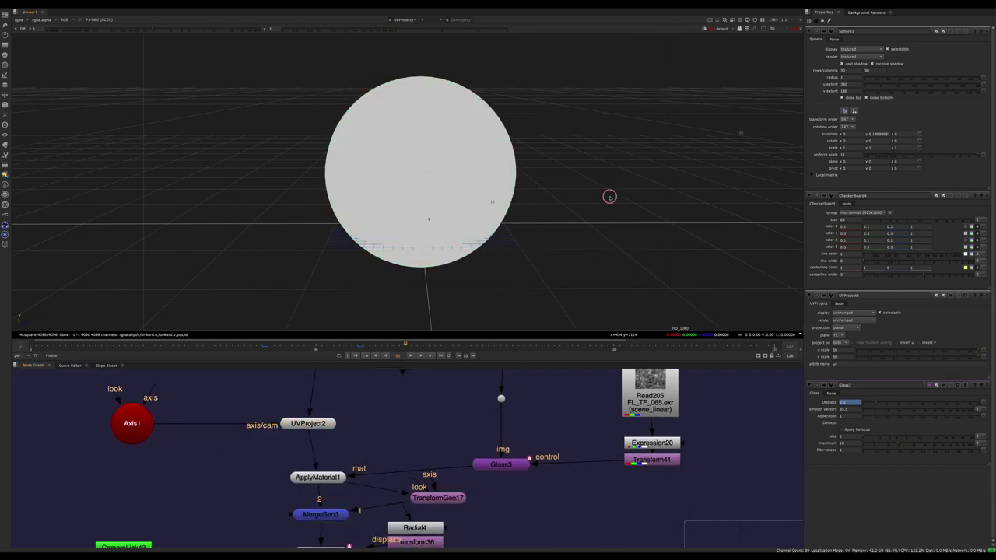
pyautogui.keyDown('ctrl'); pyautogui.moveTo(609, 197); pyautogui.dragTo(564, 244); pyautogui.keyUp('ctrl')
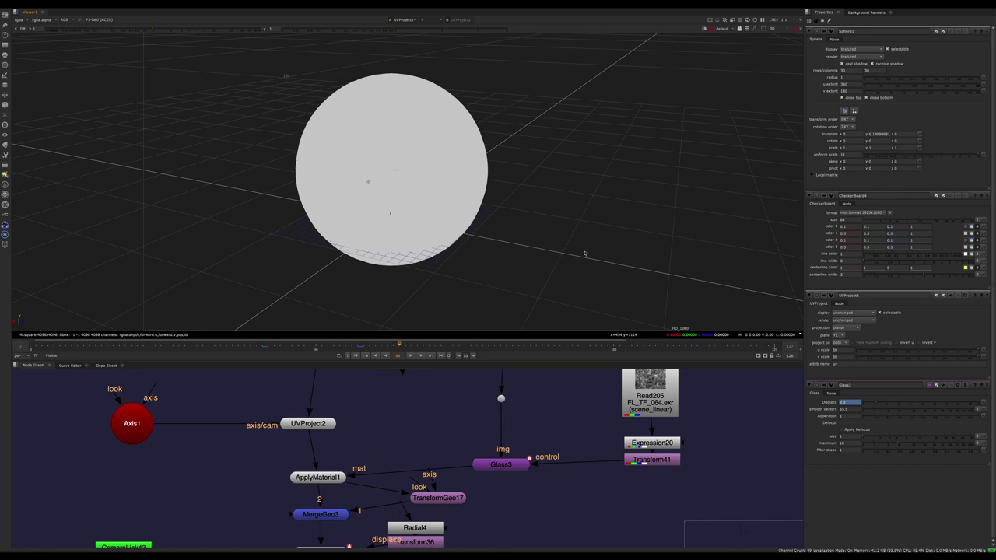
pyautogui.click(319, 478)
pyautogui.press('1')
pyautogui.keyDown('ctrl'); pyautogui.moveTo(534, 241); pyautogui.dragTo(556, 216); pyautogui.keyUp('ctrl')
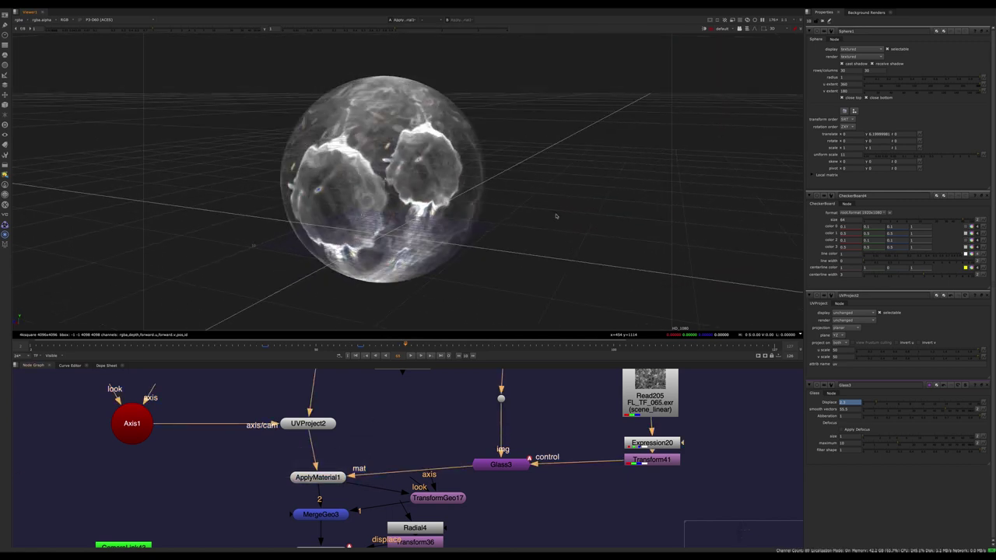
# Compare the ring-textured sphere with UVProject2 disabled and re-enabled, orbiting to see where the default UVs pinch
pyautogui.moveTo(366, 406); pyautogui.dragTo(308, 430)
pyautogui.press('d')
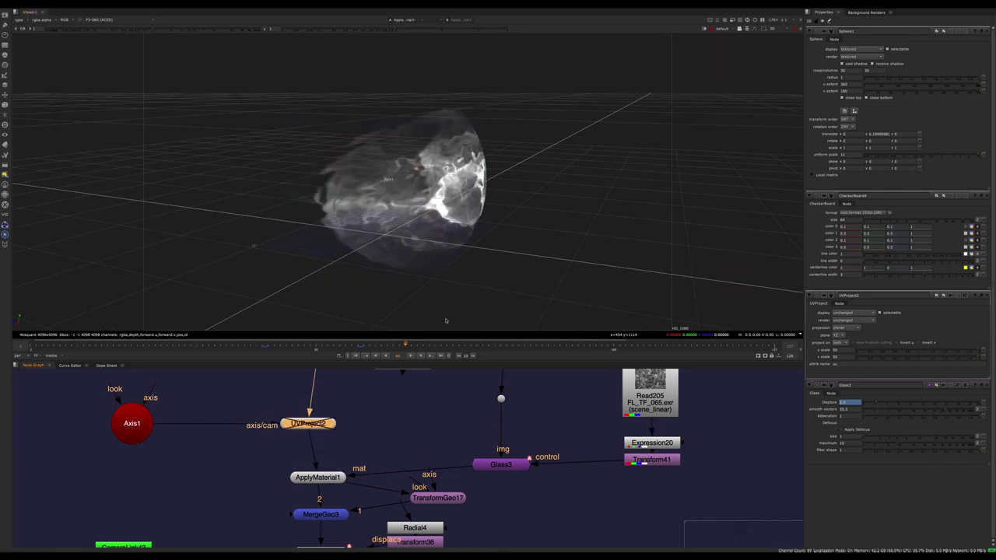
pyautogui.moveTo(578, 251); pyautogui.dragTo(468, 166)
pyautogui.click(489, 217)
pyautogui.click(561, 206)
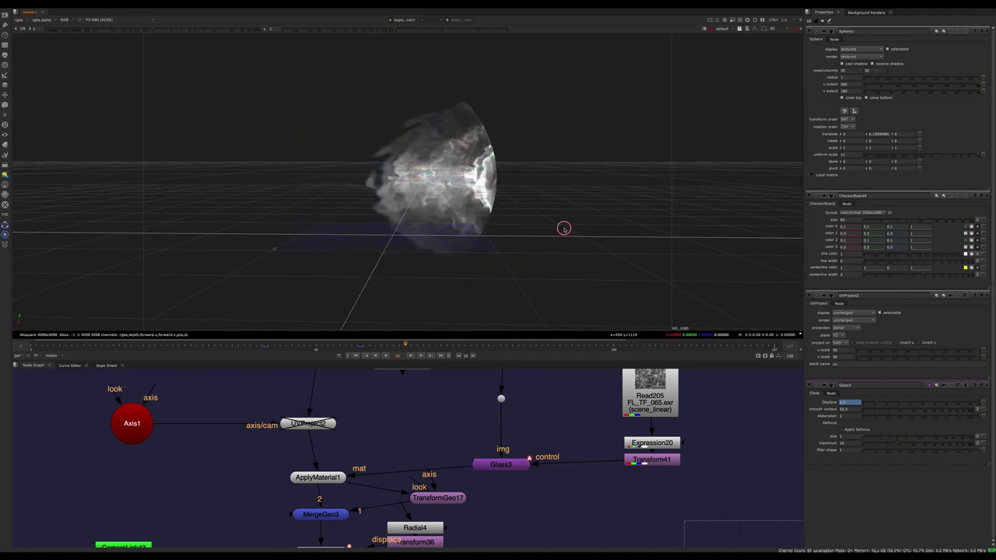
pyautogui.keyDown('ctrl'); pyautogui.moveTo(563, 227); pyautogui.dragTo(454, 185); pyautogui.keyUp('ctrl')
pyautogui.click(454, 185)
pyautogui.keyDown('ctrl'); pyautogui.moveTo(408, 103); pyautogui.dragTo(545, 222); pyautogui.keyUp('ctrl')
pyautogui.moveTo(378, 398); pyautogui.dragTo(247, 452)
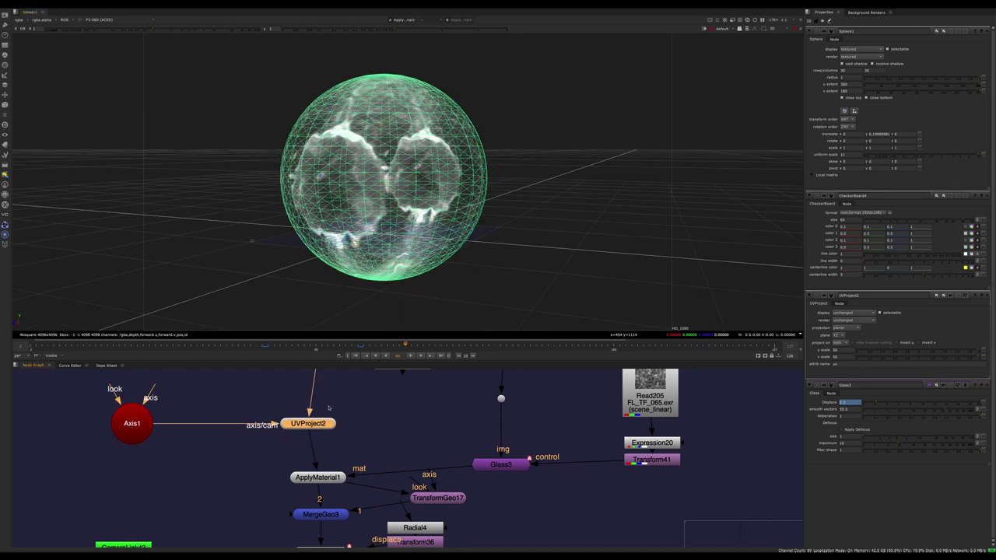
# Open UVProject2's settings and close the Sphere1, CheckerBoard4 and Glass3 settings
pyautogui.keyDown('ctrl'); pyautogui.moveTo(540, 258); pyautogui.dragTo(329, 216); pyautogui.keyUp('ctrl')
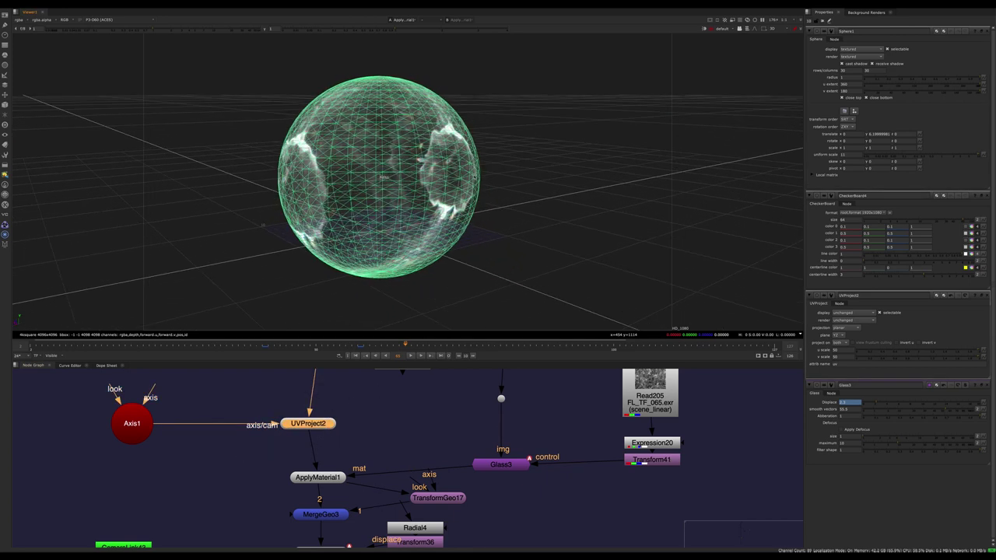
pyautogui.keyDown('ctrl'); pyautogui.moveTo(517, 251); pyautogui.dragTo(529, 257); pyautogui.keyUp('ctrl')
pyautogui.doubleClick(319, 424)
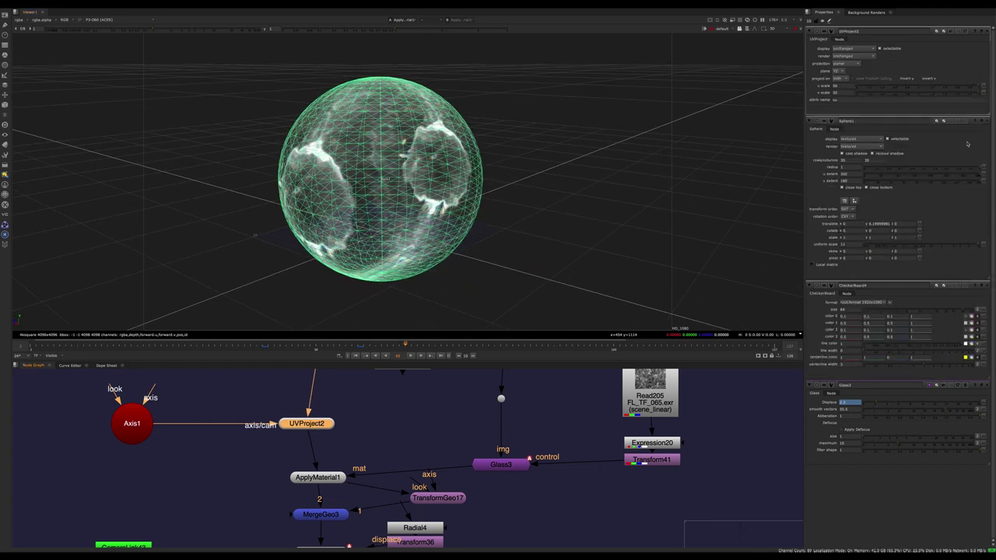
pyautogui.click(985, 120)
pyautogui.click(986, 121)
pyautogui.click(986, 120)
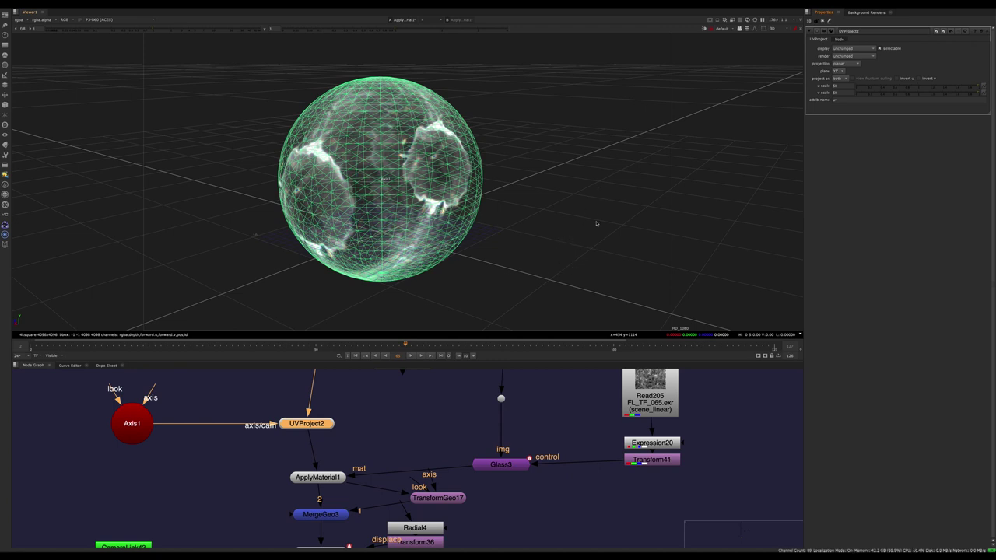
# Inspect Axis1 and UVProject2, checking the projection type and plane options while keeping the planar projection on YZ
pyautogui.click(137, 423)
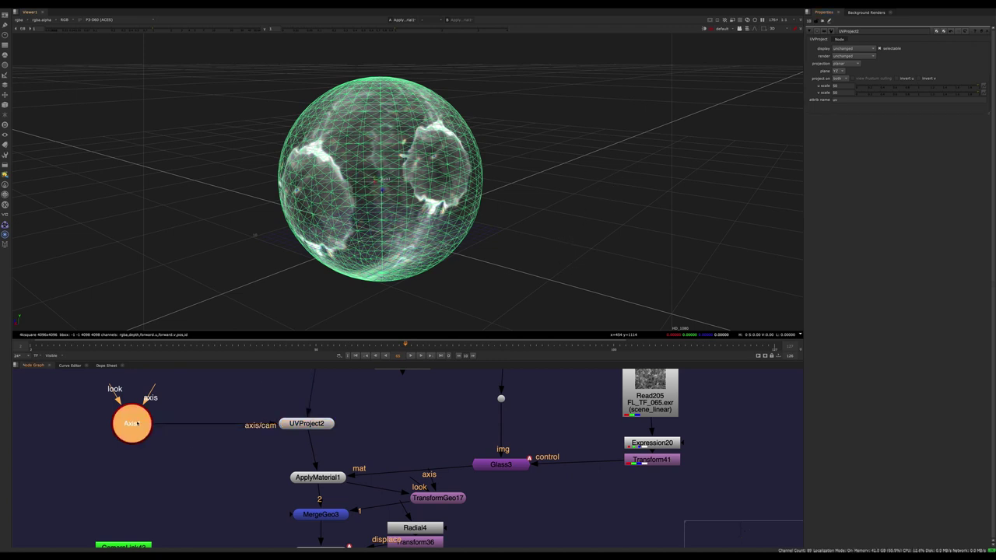
pyautogui.doubleClick(305, 424)
pyautogui.click(850, 63)
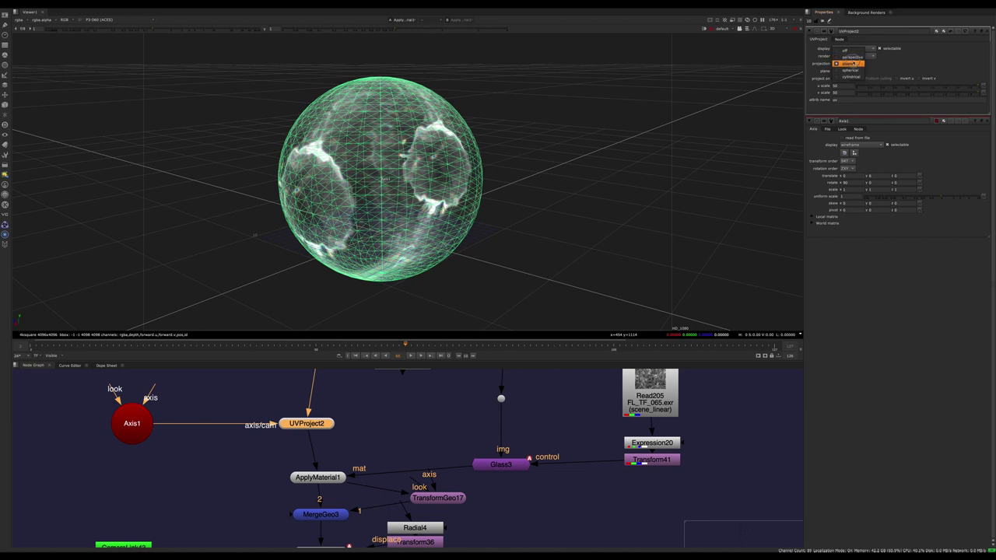
pyautogui.click(848, 64)
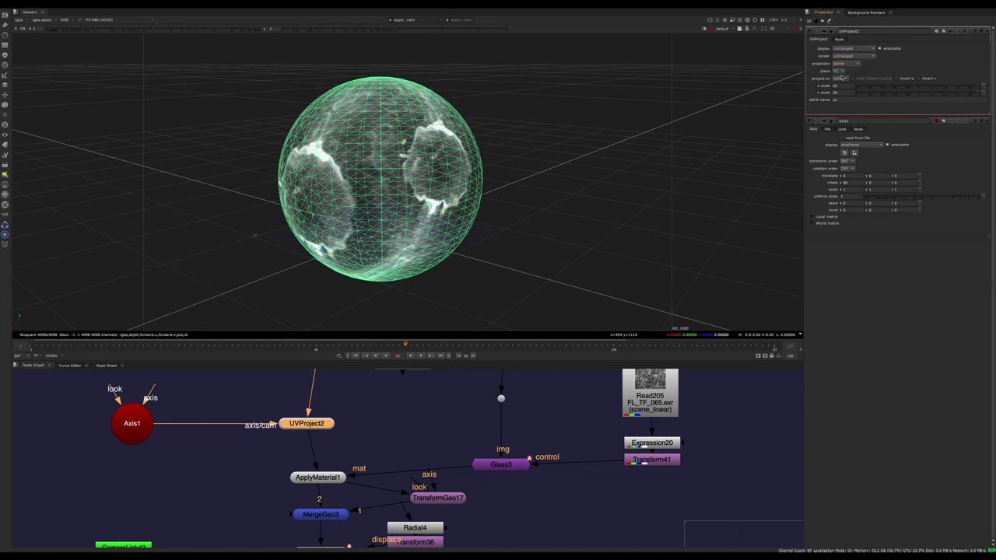
pyautogui.click(838, 71)
pyautogui.click(845, 73)
# Try shifting Axis1 in the 3D view to change the UV projection, and undo the move
pyautogui.moveTo(128, 431)
pyautogui.mouseDown()
pyautogui.moveTo(150, 420)
pyautogui.moveTo(140, 436)
pyautogui.mouseUp()
pyautogui.doubleClick(140, 436)
pyautogui.keyDown('ctrl'); pyautogui.moveTo(551, 275); pyautogui.dragTo(384, 183); pyautogui.keyUp('ctrl')
pyautogui.click(383, 180)
pyautogui.click(384, 177)
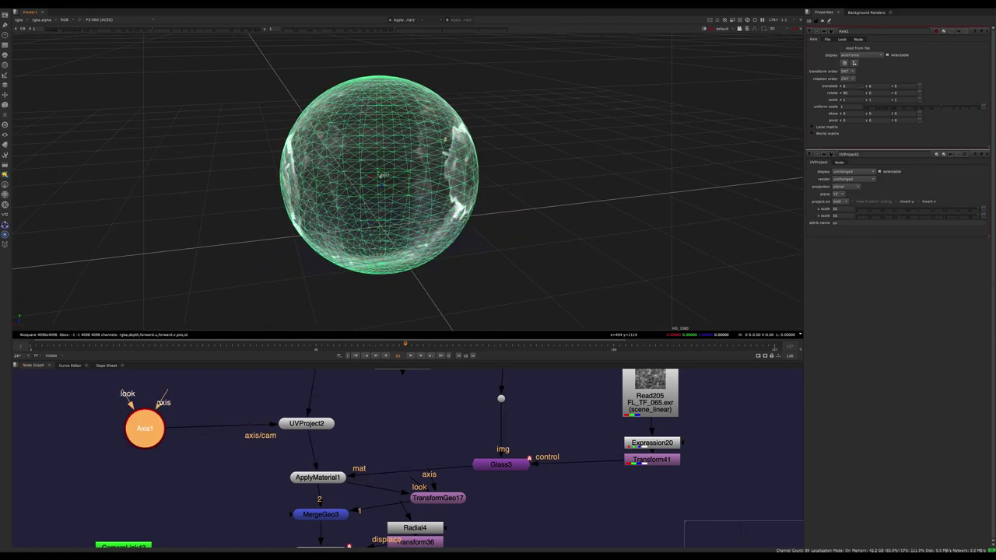
pyautogui.moveTo(380, 185)
pyautogui.mouseDown()
pyautogui.moveTo(387, 128)
pyautogui.moveTo(381, 211)
pyautogui.moveTo(514, 211)
pyautogui.moveTo(437, 174)
pyautogui.moveTo(426, 195)
pyautogui.moveTo(382, 173)
pyautogui.mouseUp()
pyautogui.hotkey('ctrl', 'z')
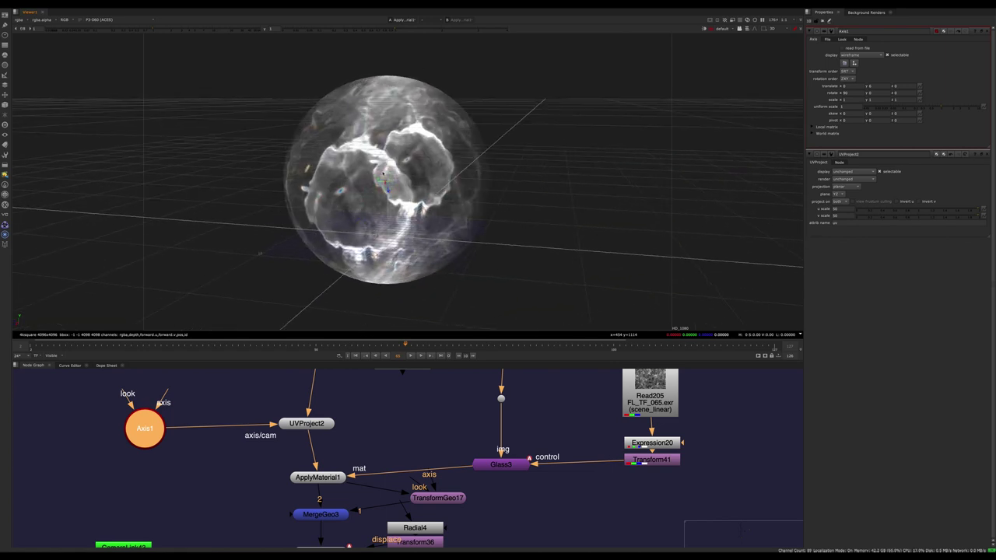
# Display MergeGeo3 and orbit the sphere combined with its TransformGeo17 copy to examine the layered ring textures
pyautogui.keyDown('ctrl'); pyautogui.moveTo(369, 232); pyautogui.dragTo(523, 221); pyautogui.keyUp('ctrl')
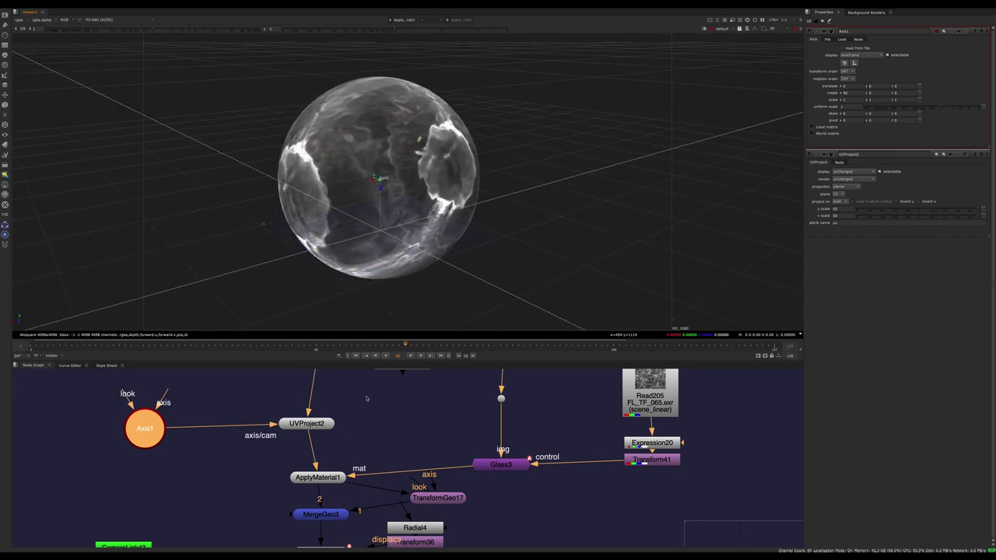
pyautogui.click(378, 439)
pyautogui.moveTo(382, 457); pyautogui.dragTo(432, 418, button='middle')
pyautogui.moveTo(384, 440); pyautogui.dragTo(387, 435)
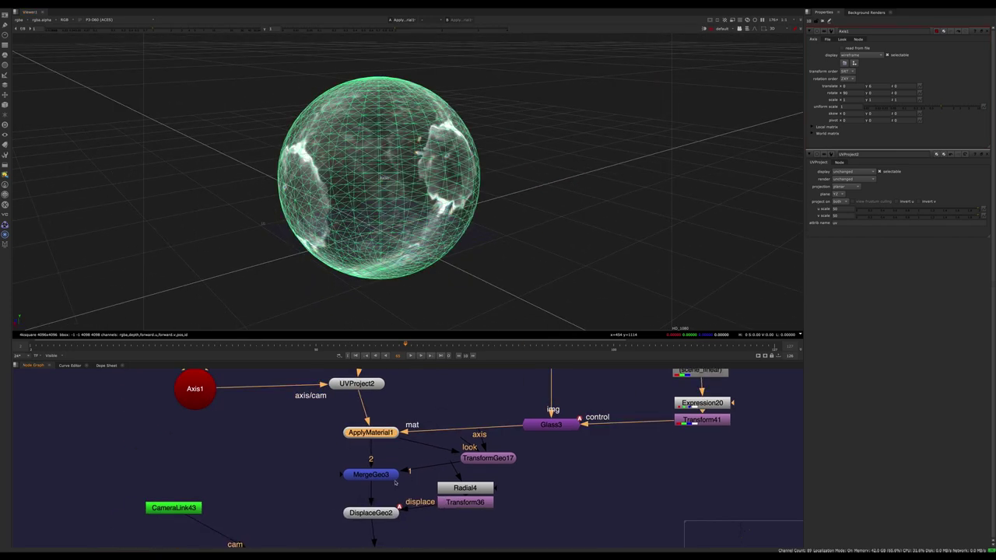
pyautogui.click(490, 460)
pyautogui.click(392, 479)
pyautogui.press('1')
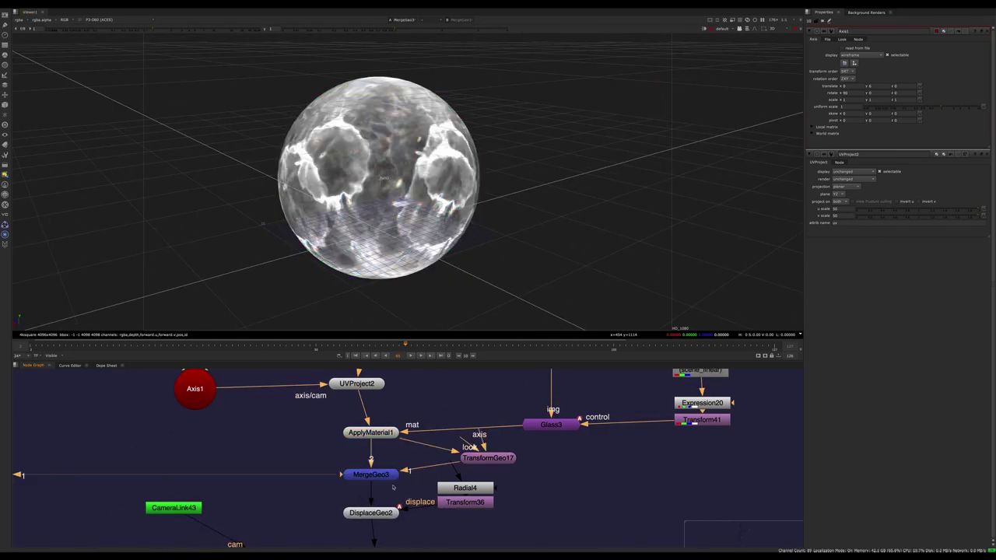
pyautogui.keyDown('ctrl'); pyautogui.moveTo(551, 240); pyautogui.dragTo(486, 232); pyautogui.keyUp('ctrl')
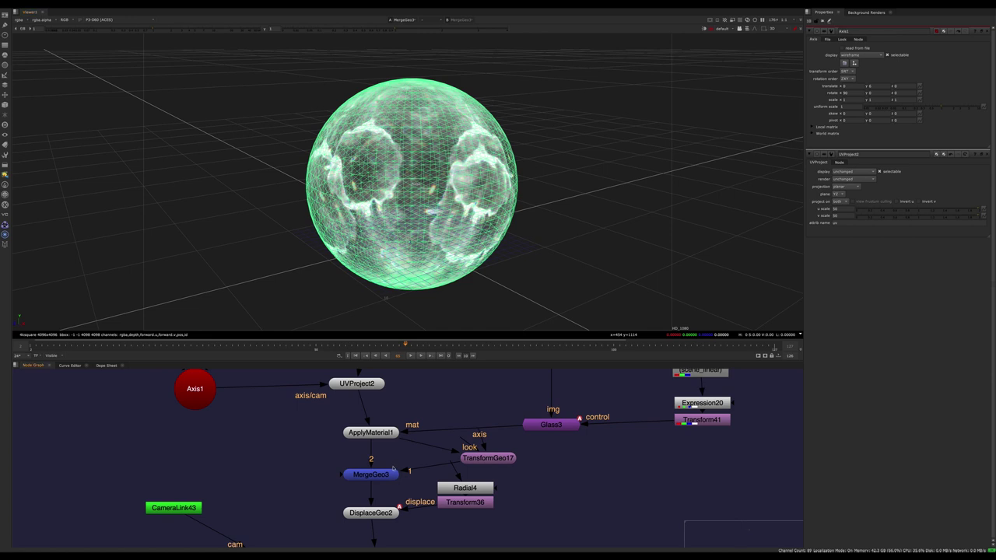
pyautogui.moveTo(392, 468); pyautogui.dragTo(393, 470)
pyautogui.keyDown('ctrl'); pyautogui.moveTo(642, 220); pyautogui.dragTo(441, 205); pyautogui.keyUp('ctrl')
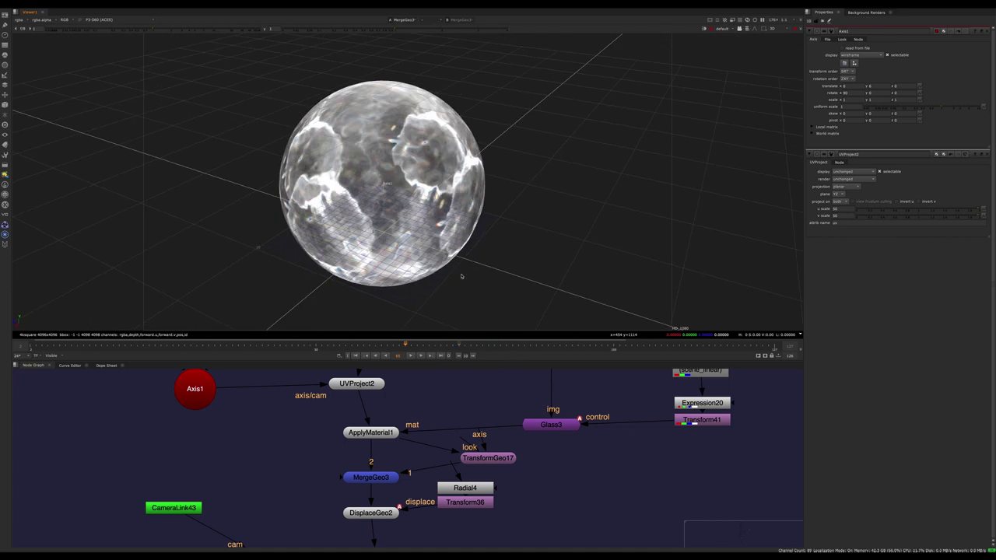
# Move Radial4 and Transform36 away from DisplaceGeo2 in the node graph and place Transform36 separately below Radial4
pyautogui.moveTo(527, 396); pyautogui.dragTo(520, 339, button='middle')
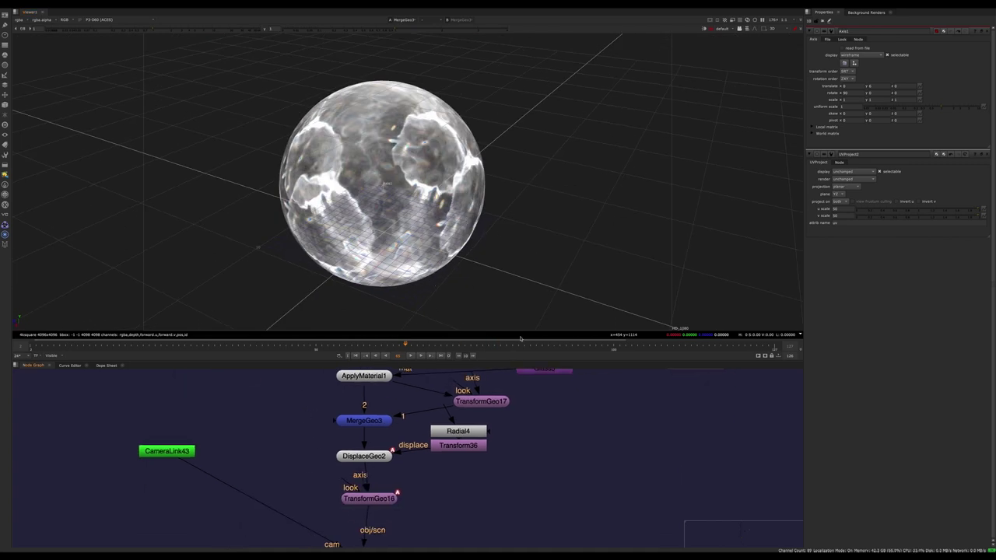
pyautogui.moveTo(521, 446); pyautogui.dragTo(614, 435)
pyautogui.click(364, 456)
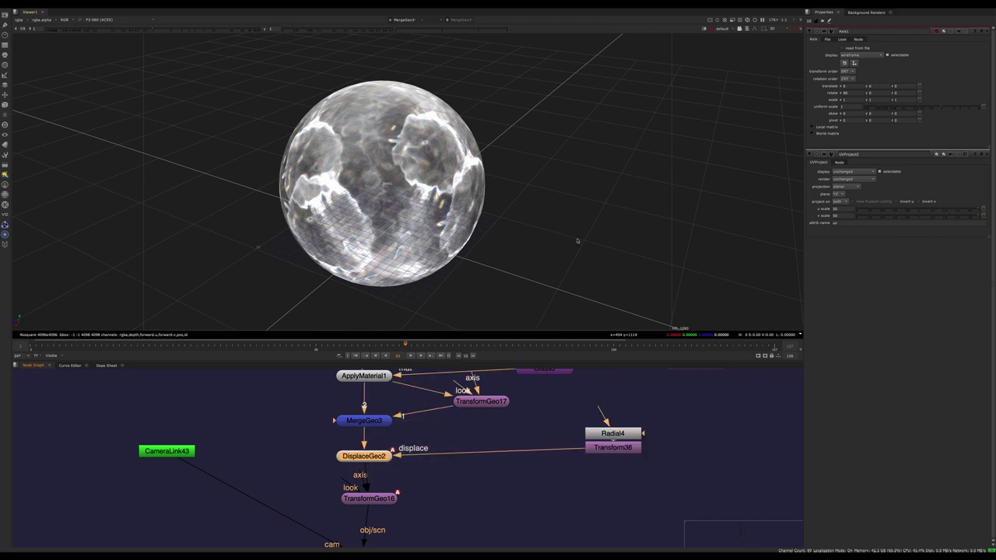
pyautogui.moveTo(585, 262); pyautogui.dragTo(399, 234)
pyautogui.moveTo(585, 243)
pyautogui.keyDown('ctrl'); pyautogui.mouseDown()
pyautogui.moveTo(381, 195)
pyautogui.moveTo(575, 213)
pyautogui.moveTo(581, 232)
pyautogui.mouseUp(); pyautogui.keyUp('ctrl')
pyautogui.click(388, 457)
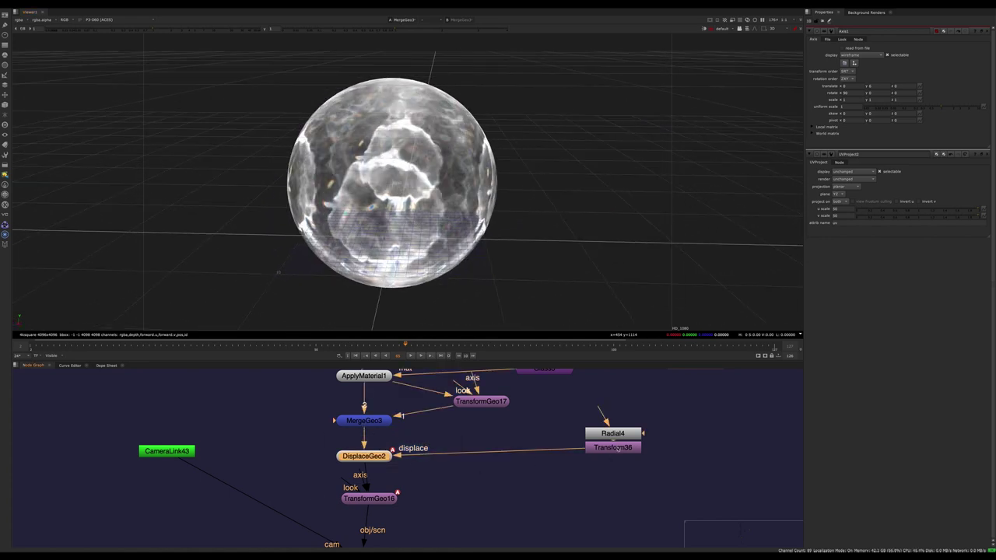
pyautogui.moveTo(616, 449); pyautogui.dragTo(612, 471)
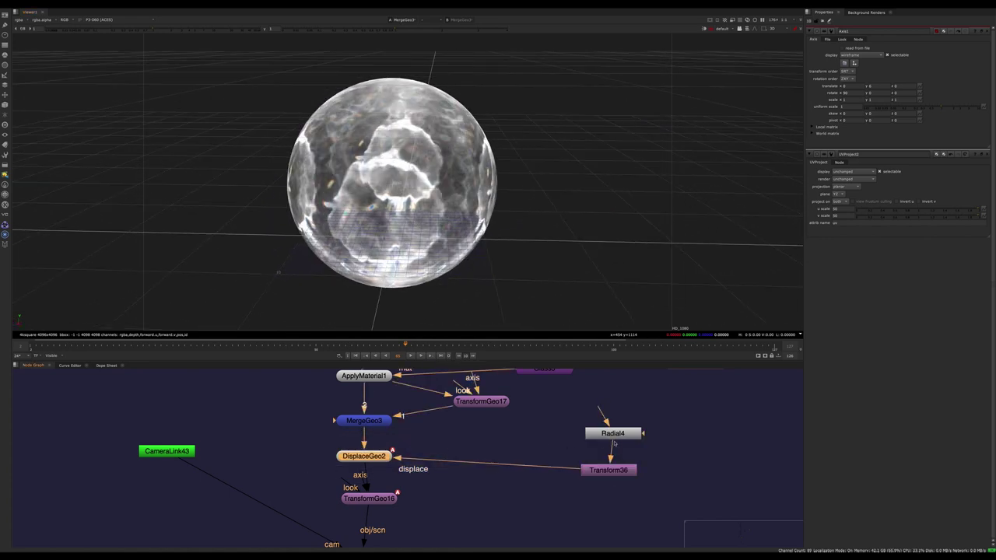
# View the radial displacement map at Transform36, followed by the displaced geometry at DisplaceGeo2
pyautogui.press('1')
pyautogui.click(597, 249)
pyautogui.keyDown('ctrl'); pyautogui.moveTo(534, 263); pyautogui.dragTo(608, 397); pyautogui.keyUp('ctrl')
pyautogui.click(614, 469)
pyautogui.press('1')
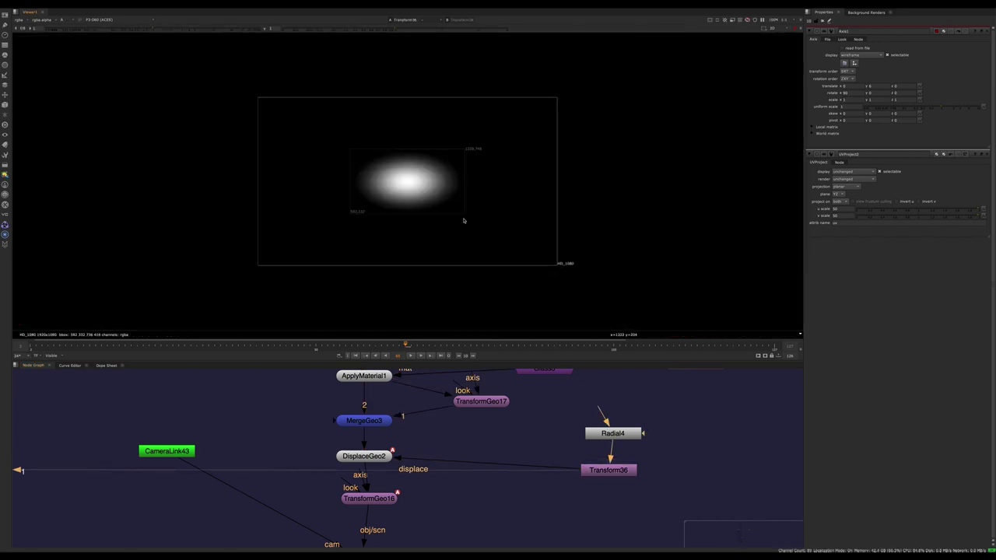
pyautogui.click(364, 456)
pyautogui.press('1')
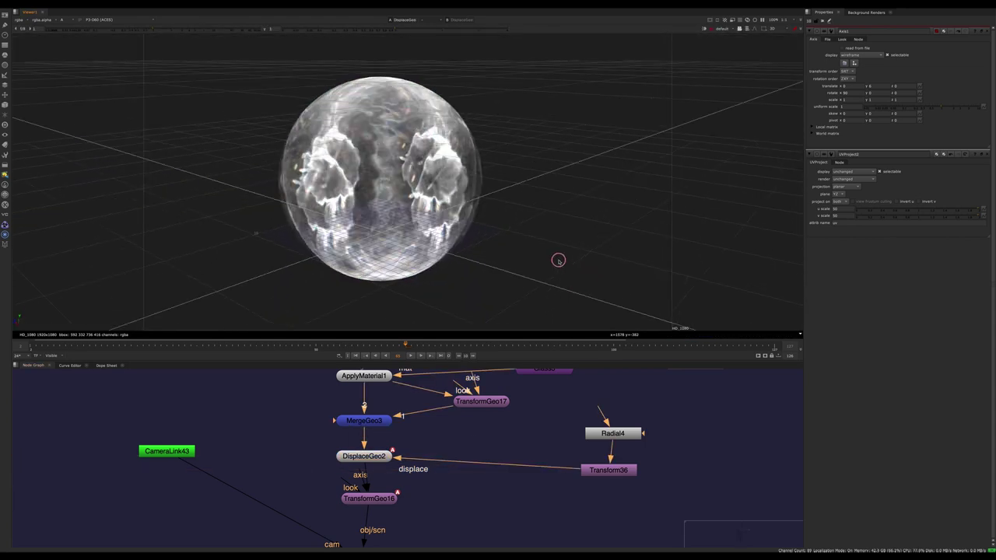
# Open DisplaceGeo2's settings and close the Axis1 and UVProject2 settings
pyautogui.doubleClick(360, 456)
pyautogui.keyDown('ctrl'); pyautogui.moveTo(541, 240); pyautogui.dragTo(580, 237); pyautogui.keyUp('ctrl')
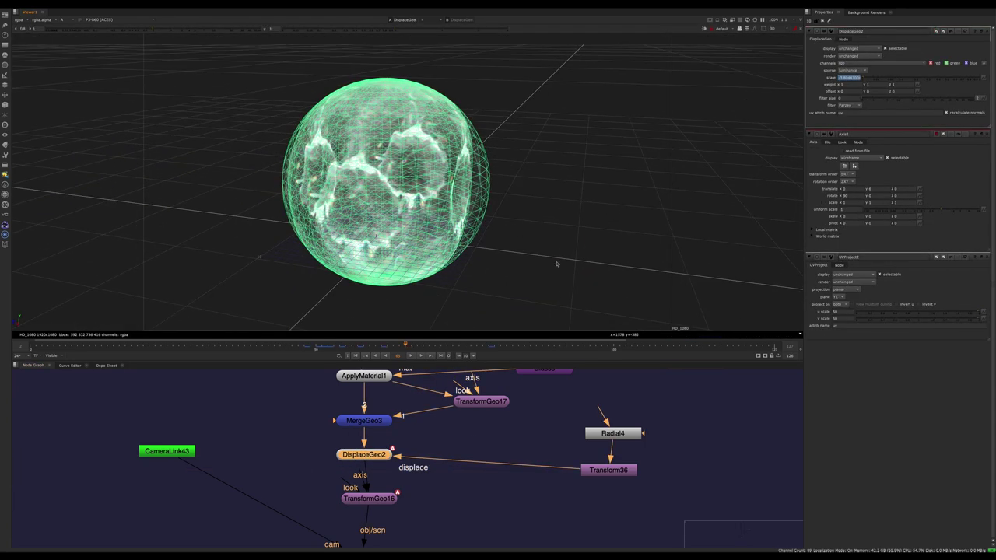
pyautogui.click(575, 240)
pyautogui.moveTo(375, 462); pyautogui.dragTo(375, 459)
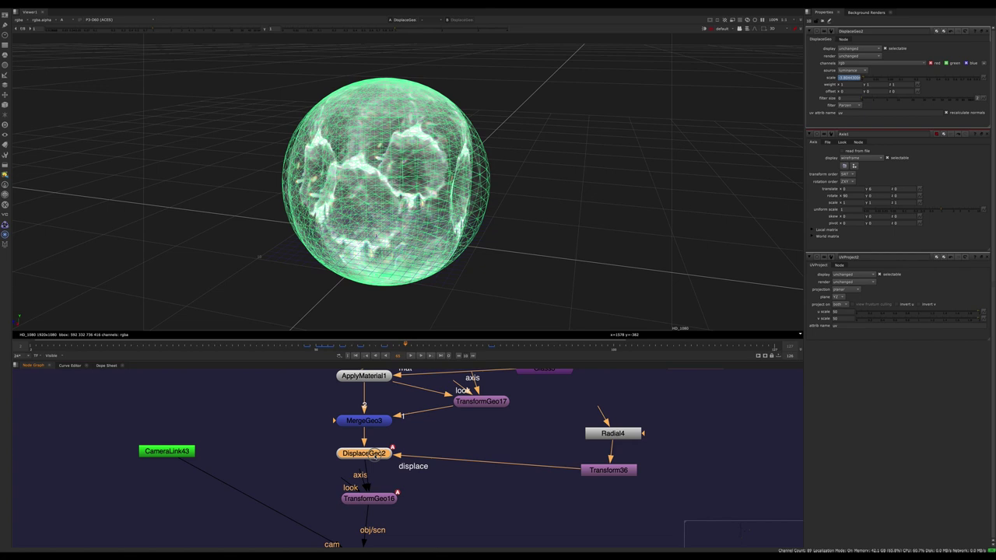
pyautogui.click(988, 135)
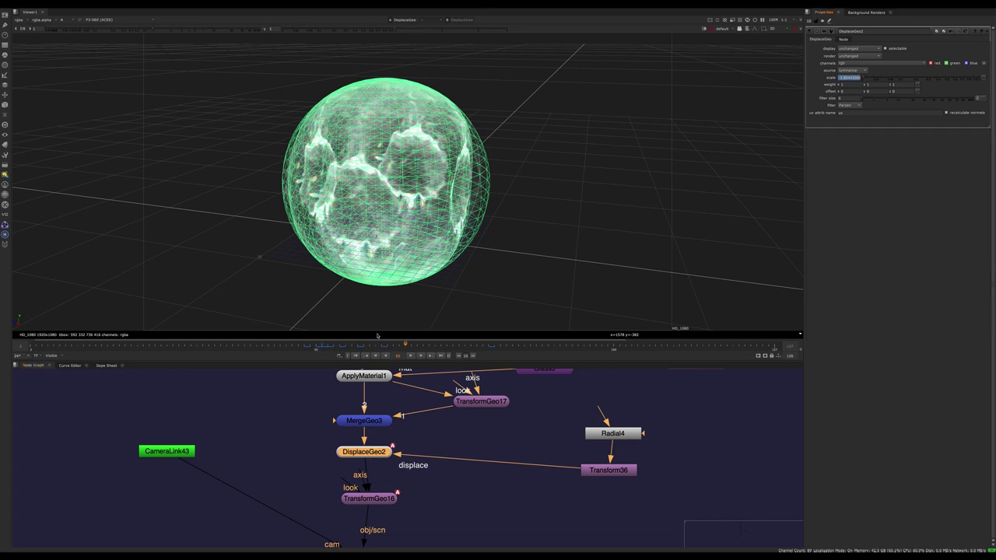
# Go to about frame 55 and orbit close to the sphere to examine how DisplaceGeo2 pulls the surface inward
pyautogui.click(347, 347)
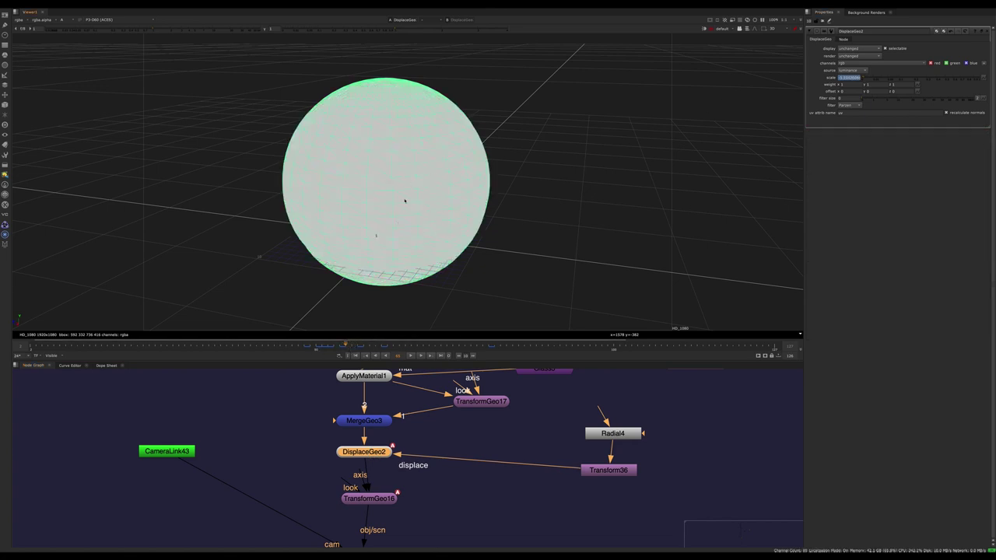
pyautogui.click(519, 222)
pyautogui.keyDown('ctrl'); pyautogui.moveTo(519, 223); pyautogui.dragTo(467, 196); pyautogui.keyUp('ctrl')
pyautogui.click(467, 196)
pyautogui.scroll(5, 467, 196)
pyautogui.moveTo(579, 211)
pyautogui.keyDown('ctrl'); pyautogui.mouseDown()
pyautogui.moveTo(568, 198)
pyautogui.moveTo(618, 209)
pyautogui.moveTo(595, 204)
pyautogui.mouseUp(); pyautogui.keyUp('ctrl')
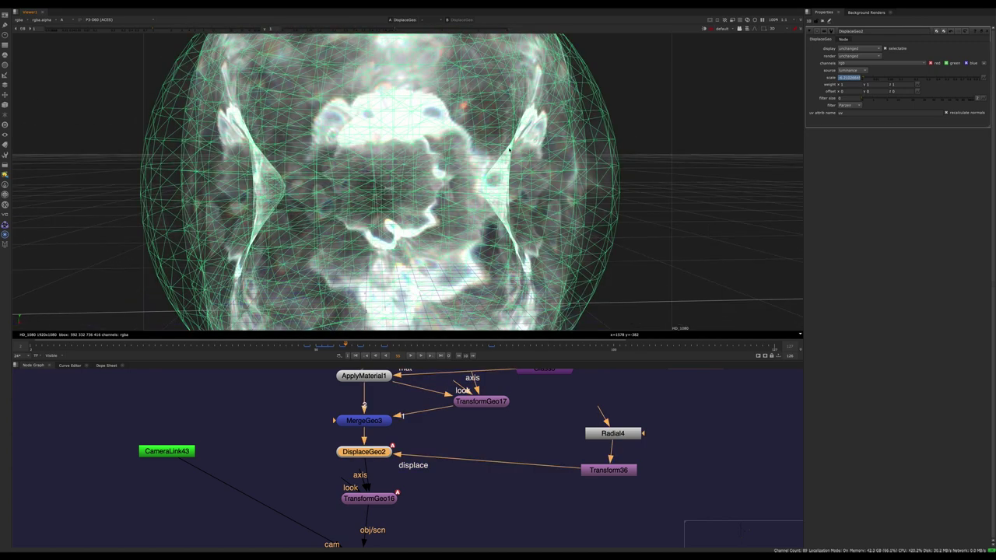
pyautogui.keyDown('ctrl'); pyautogui.moveTo(423, 325); pyautogui.dragTo(346, 168); pyautogui.keyUp('ctrl')
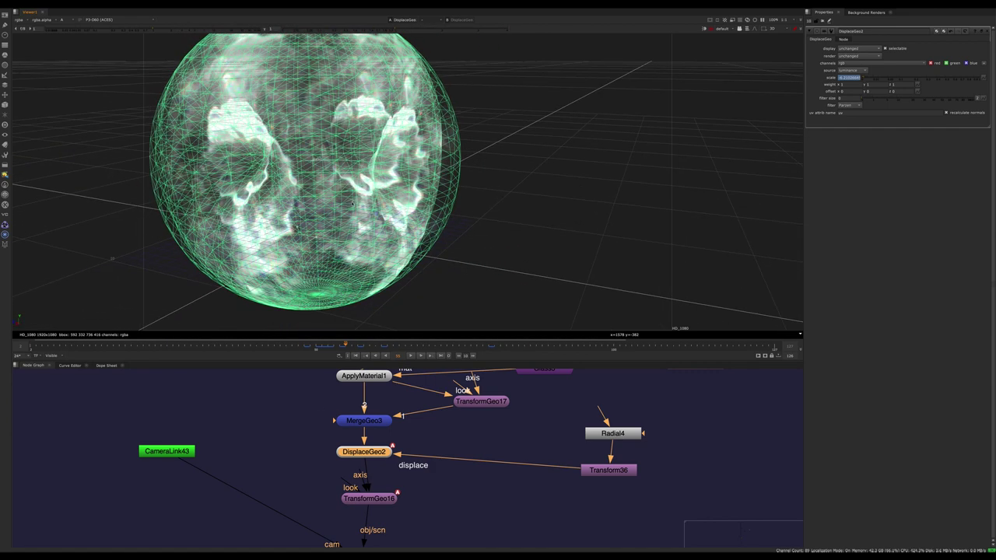
pyautogui.keyDown('ctrl'); pyautogui.moveTo(351, 204); pyautogui.dragTo(355, 378); pyautogui.keyUp('ctrl')
# Go to frame 50 and toggle DisplaceGeo2 off and on to compare the geometry with and without displacement
pyautogui.click(316, 347)
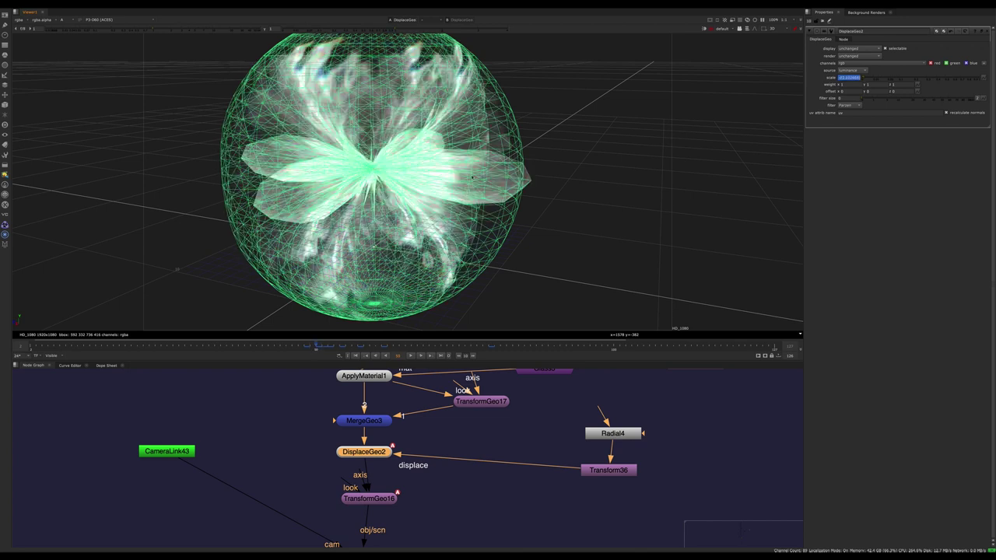
pyautogui.click(598, 234)
pyautogui.keyDown('ctrl'); pyautogui.moveTo(555, 234); pyautogui.dragTo(388, 265); pyautogui.keyUp('ctrl')
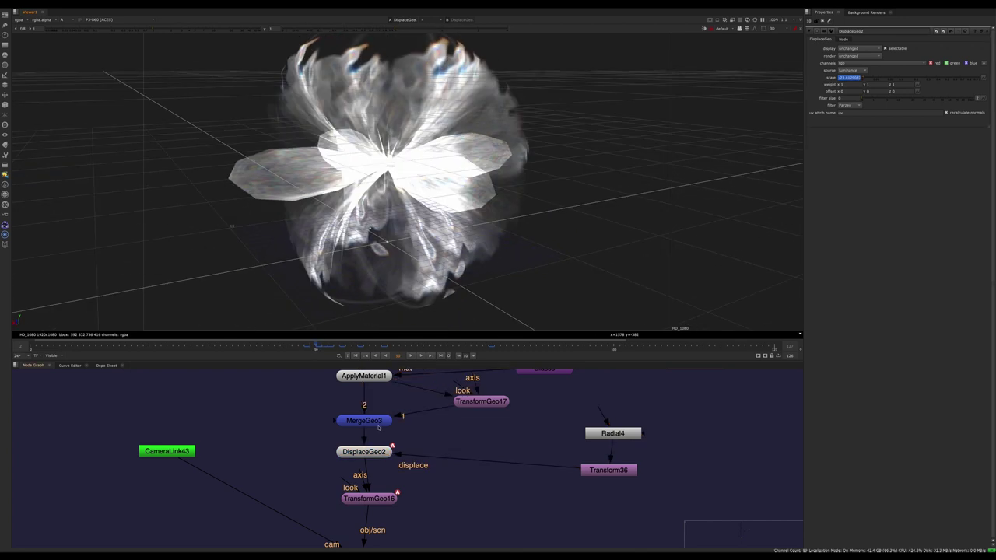
pyautogui.keyDown('ctrl'); pyautogui.click(379, 452); pyautogui.keyUp('ctrl')
pyautogui.click(379, 452)
pyautogui.press('d')
pyautogui.press('d')
pyautogui.keyDown('ctrl'); pyautogui.moveTo(653, 253); pyautogui.dragTo(442, 175); pyautogui.keyUp('ctrl')
pyautogui.click(442, 174)
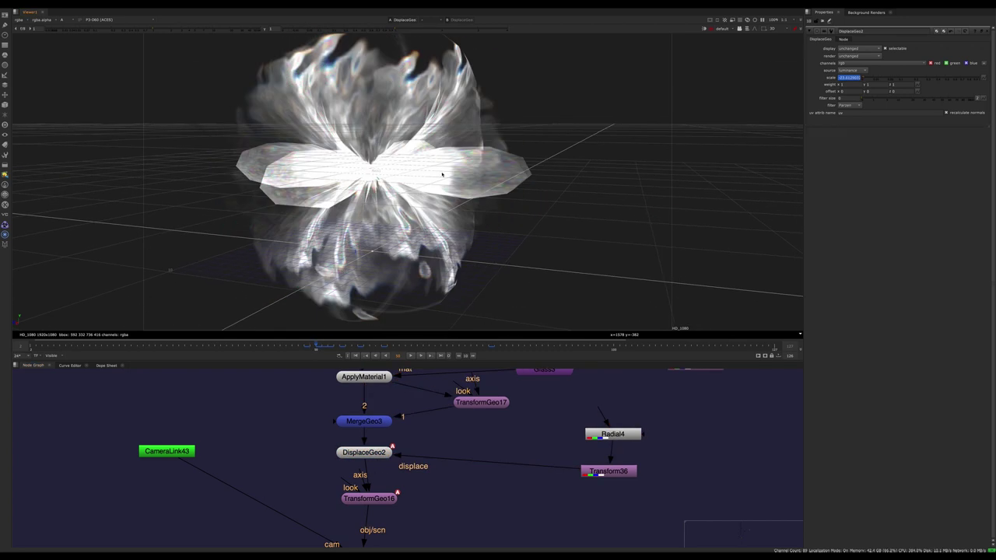
# Examine the whole displaced geometry at frame 50 from a wider view, with DisplaceGeo2 selected to show its wireframe
pyautogui.keyDown('ctrl'); pyautogui.click(360, 459); pyautogui.keyUp('ctrl')
pyautogui.click(567, 242)
pyautogui.scroll(-3, 517, 220)
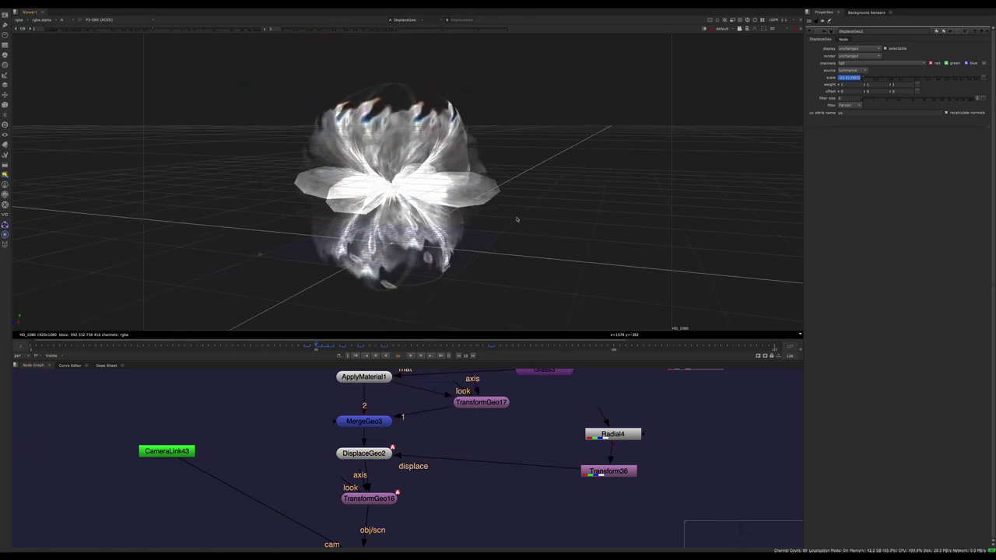
pyautogui.keyDown('ctrl'); pyautogui.moveTo(517, 219); pyautogui.dragTo(429, 221); pyautogui.keyUp('ctrl')
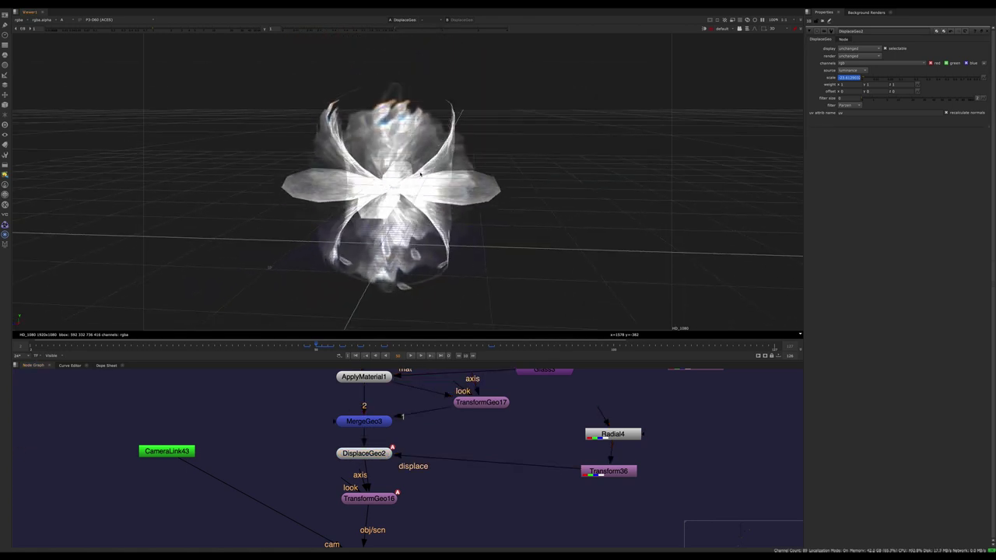
pyautogui.click(364, 455)
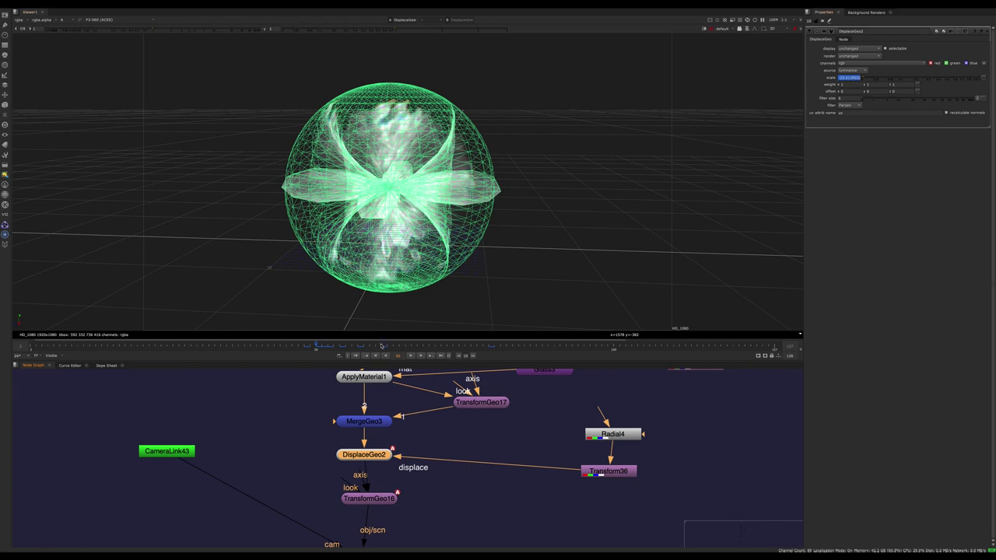
# Step through about frames 61 and 72, orbiting the sphere to examine how the animated displacement changes over time
pyautogui.click(382, 350)
pyautogui.click(494, 173)
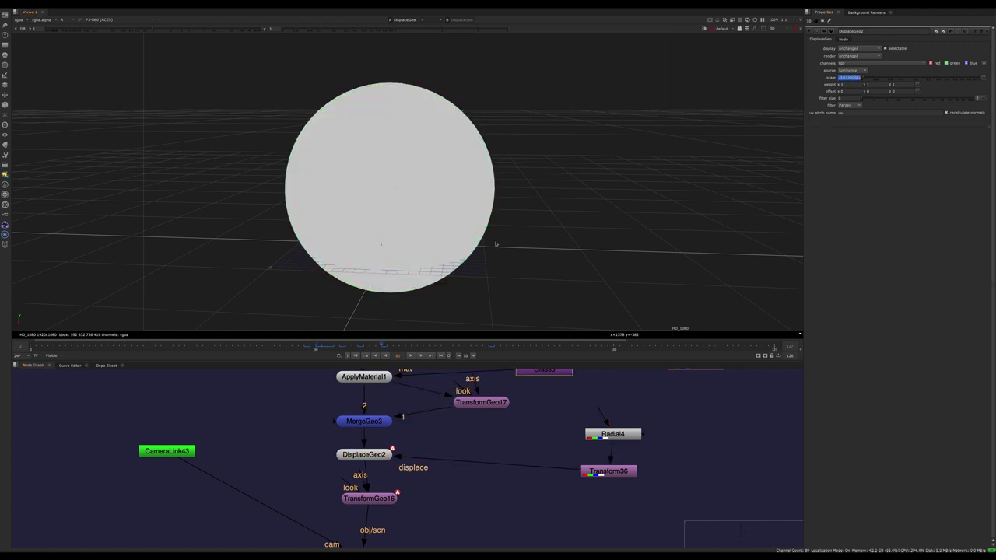
pyautogui.keyDown('ctrl'); pyautogui.moveTo(471, 206); pyautogui.dragTo(485, 332); pyautogui.keyUp('ctrl')
pyautogui.click(460, 208)
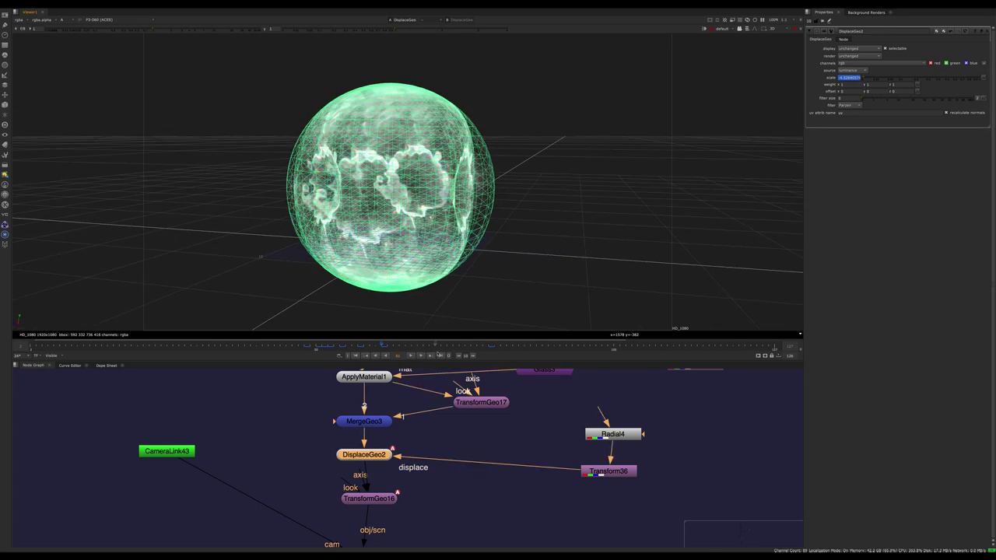
pyautogui.click(542, 275)
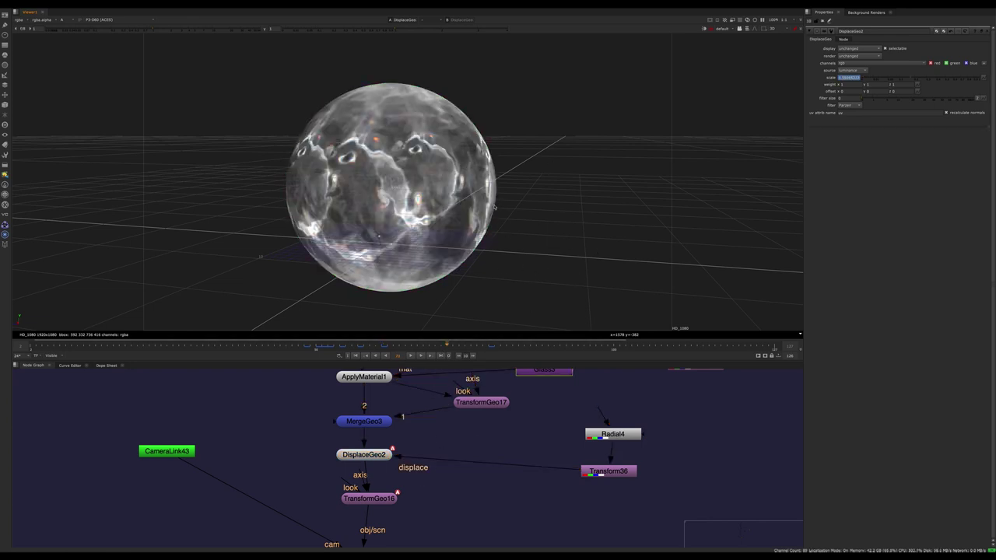
pyautogui.keyDown('ctrl'); pyautogui.moveTo(535, 227); pyautogui.dragTo(548, 260); pyautogui.keyUp('ctrl')
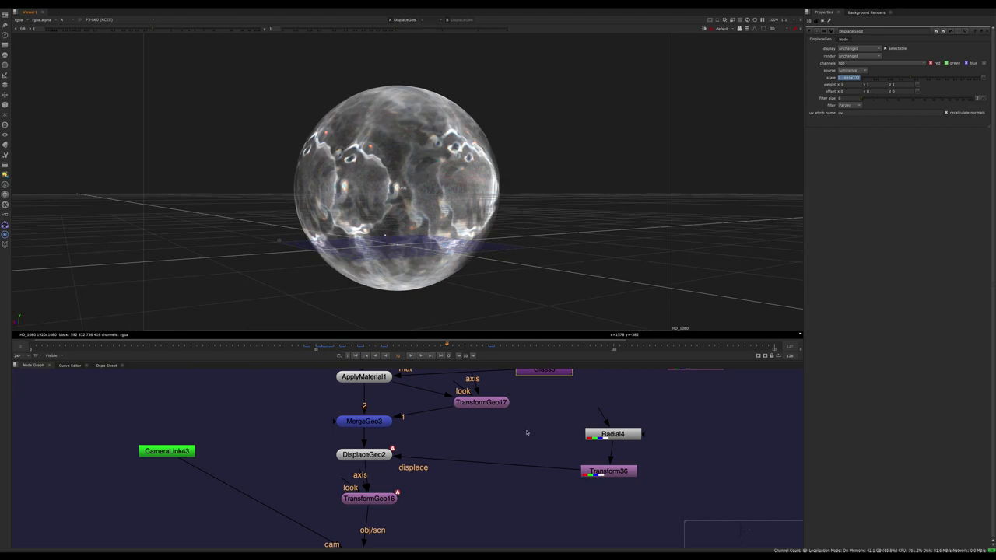
# Show the pre-rendered Read400 node beside ScanlineRender33 in the viewer, fitted to the full frame
pyautogui.moveTo(401, 532); pyautogui.dragTo(459, 445, button='middle')
pyautogui.scroll(-2, 403, 469)
pyautogui.moveTo(429, 520); pyautogui.dragTo(379, 478, button='middle')
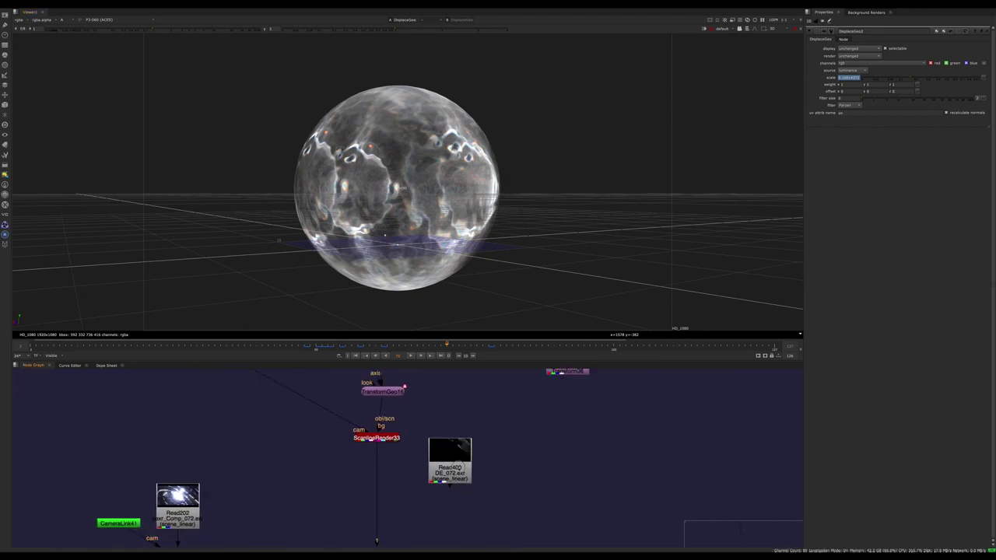
pyautogui.click(454, 478)
pyautogui.moveTo(454, 477); pyautogui.dragTo(460, 494)
pyautogui.press('1')
pyautogui.click(513, 447)
pyautogui.press('f')
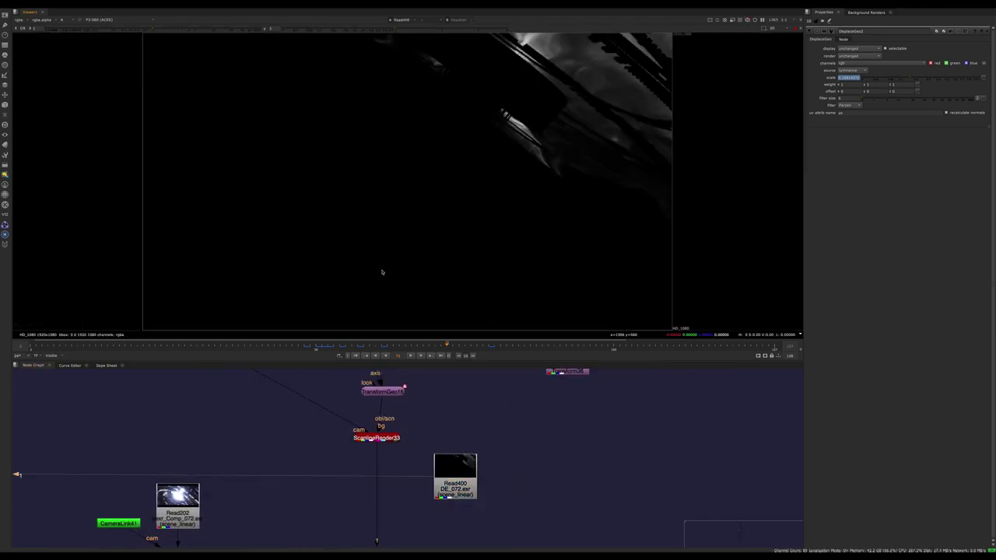
# Go to about frame 52, step back to frame 48 and forward again to examine the start of the burst in the alpha
pyautogui.moveTo(300, 343); pyautogui.dragTo(328, 347)
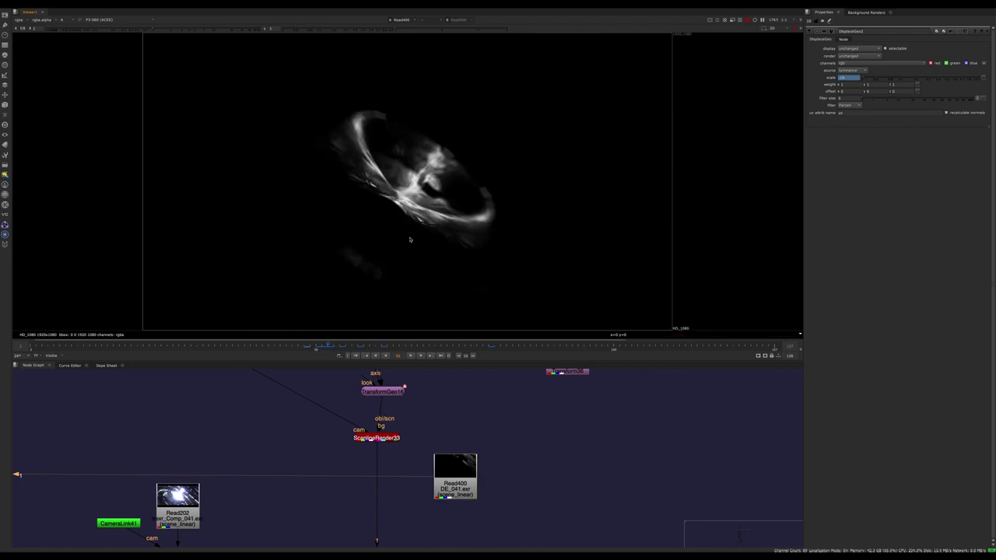
pyautogui.scroll(3, 413, 207)
pyautogui.scroll(-4, 413, 208)
pyautogui.press('Left')
pyautogui.press('Left')
pyautogui.press('Left')
pyautogui.press('Left')
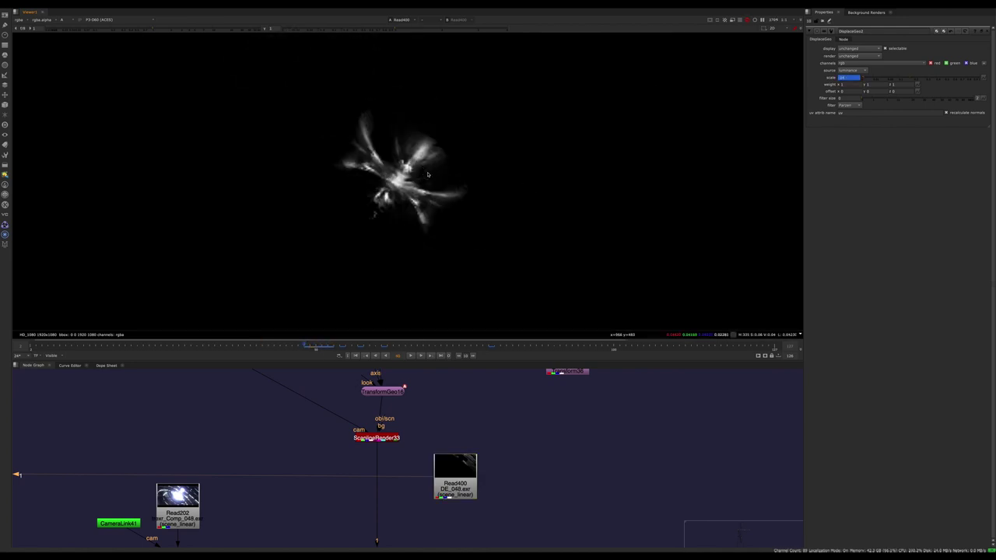
pyautogui.press('Right')
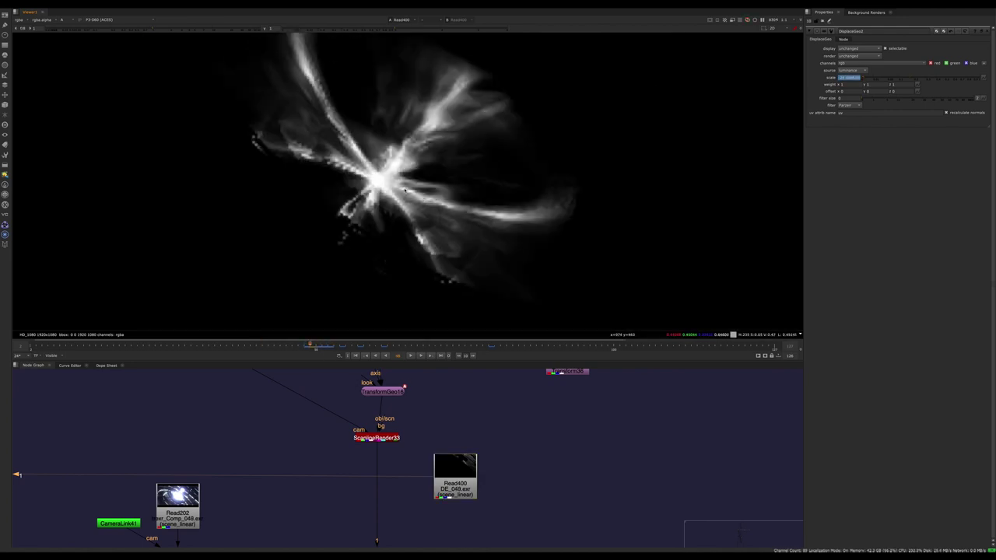
pyautogui.scroll(-2, 447, 249)
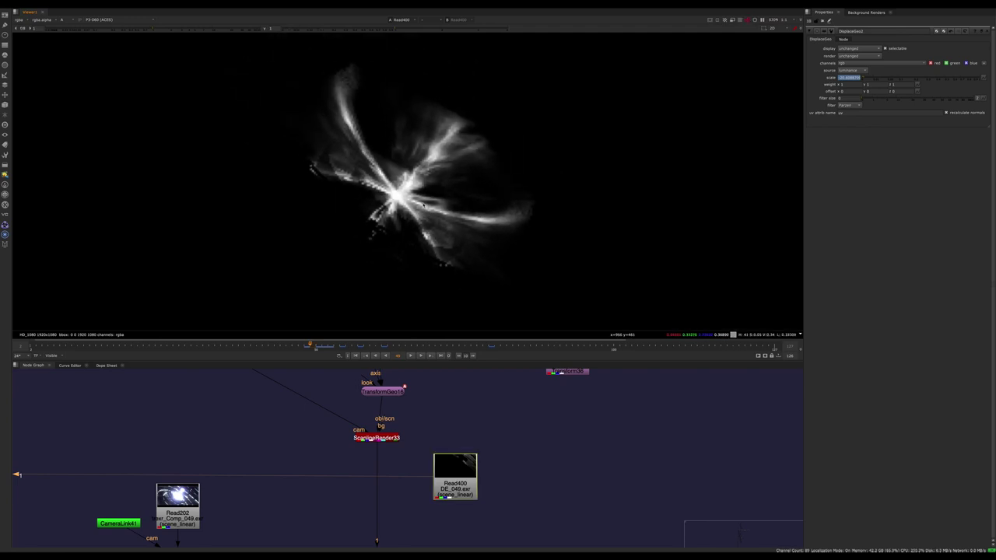
pyautogui.press('Right')
pyautogui.press('Right')
pyautogui.press('Right')
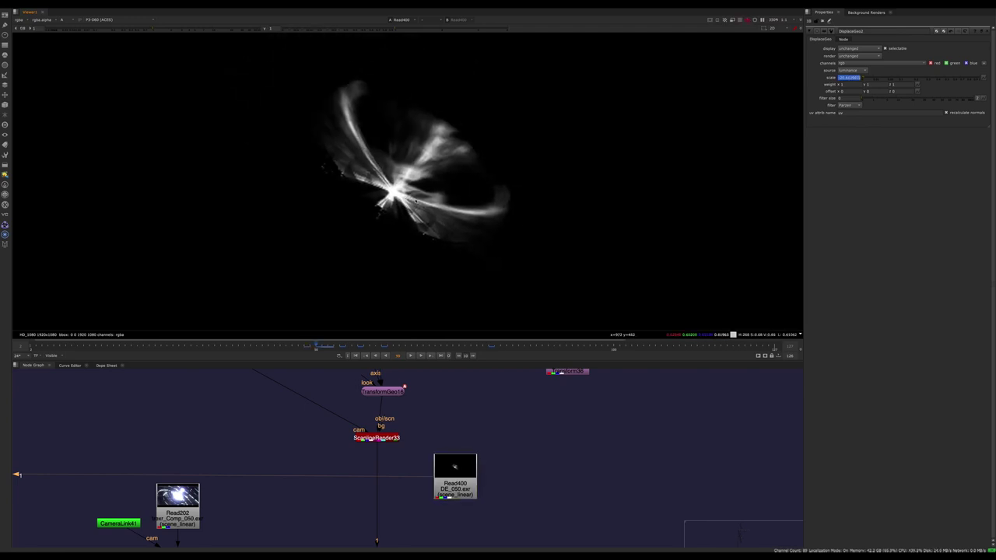
# Step forward from about frame 50 to frame 57 to examine how the displaced shockwave expands in the alpha
pyautogui.scroll(3, 468, 209)
pyautogui.press('Right')
pyautogui.press('Right')
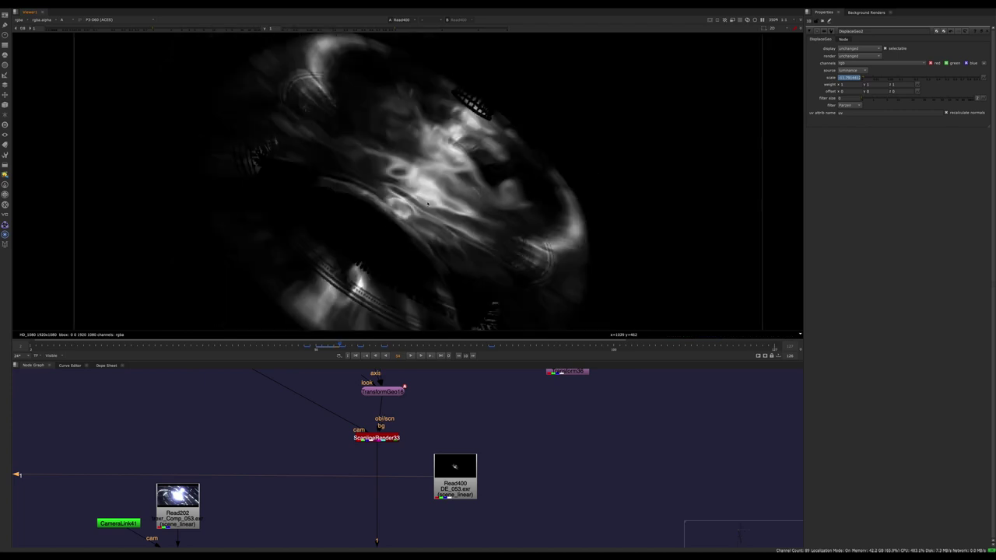
pyautogui.scroll(-1, 383, 129)
pyautogui.press('Right')
pyautogui.press('Right')
pyautogui.press('Right')
pyautogui.press('Right')
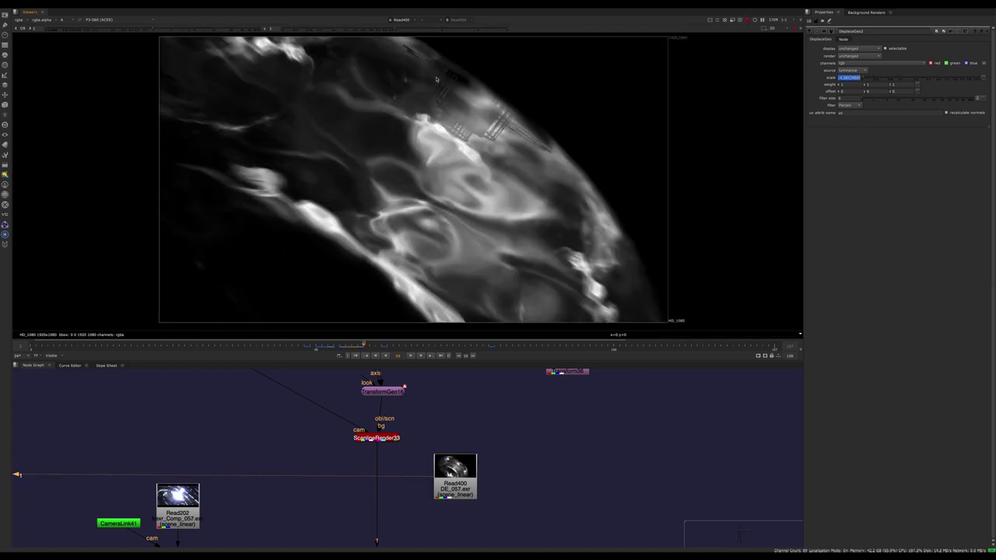
# Step back to about frame 54, switch the viewer from alpha to colour and step forward to about frame 57
pyautogui.press('Left')
pyautogui.press('Left')
pyautogui.press('Left')
pyautogui.press('Left')
pyautogui.press('a')
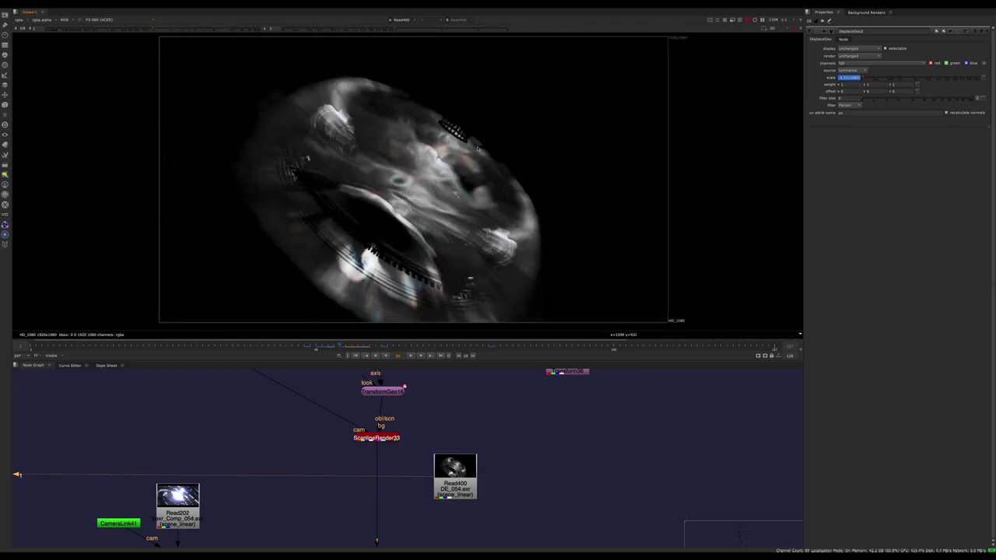
pyautogui.press('Right')
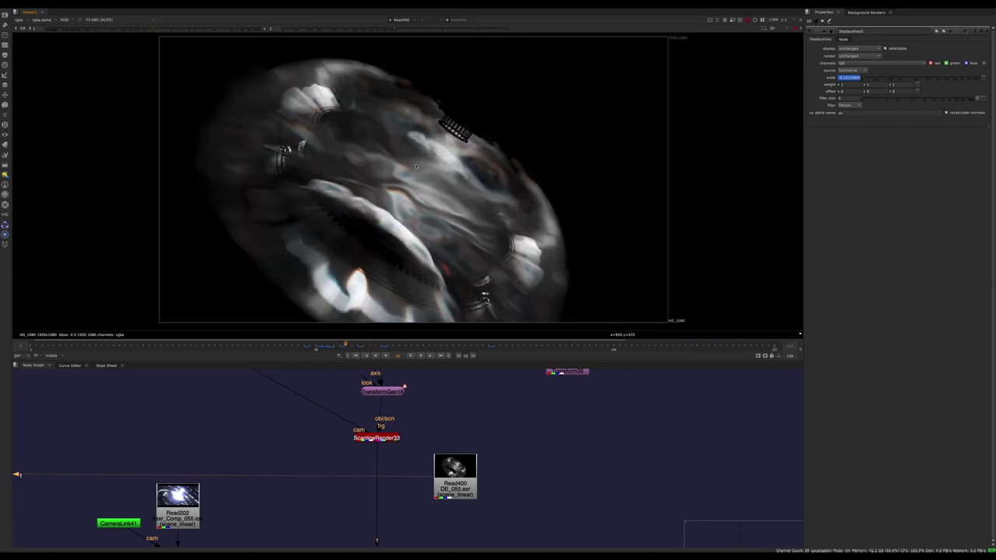
pyautogui.press('Right')
pyautogui.press('Right')
# Move the Read400 node down the node graph towards the DeepMerge2 holdout chain
pyautogui.moveTo(395, 499); pyautogui.dragTo(374, 423, button='middle')
pyautogui.scroll(-5, 375, 423)
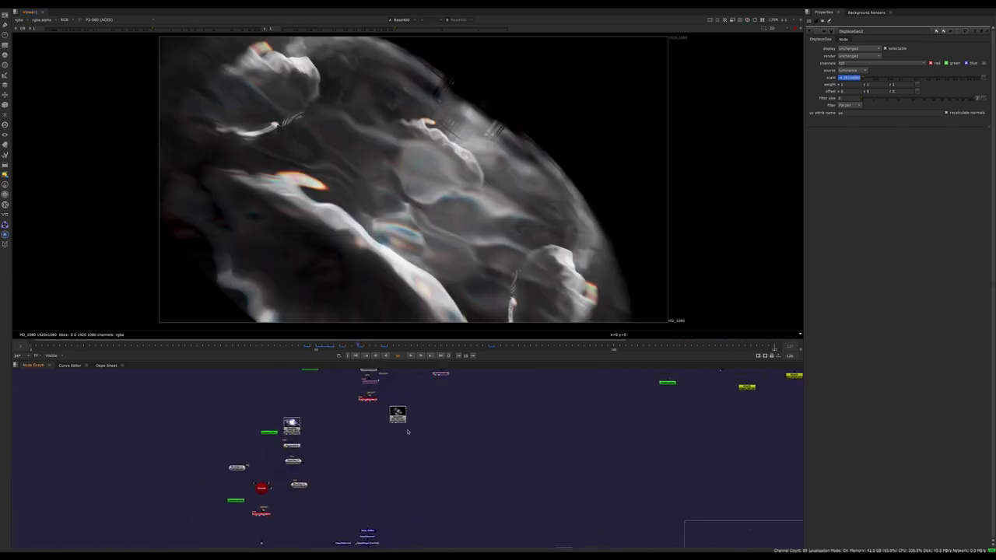
pyautogui.moveTo(398, 420); pyautogui.dragTo(409, 489)
pyautogui.moveTo(397, 546); pyautogui.dragTo(507, 464, button='middle')
pyautogui.scroll(5, 447, 479)
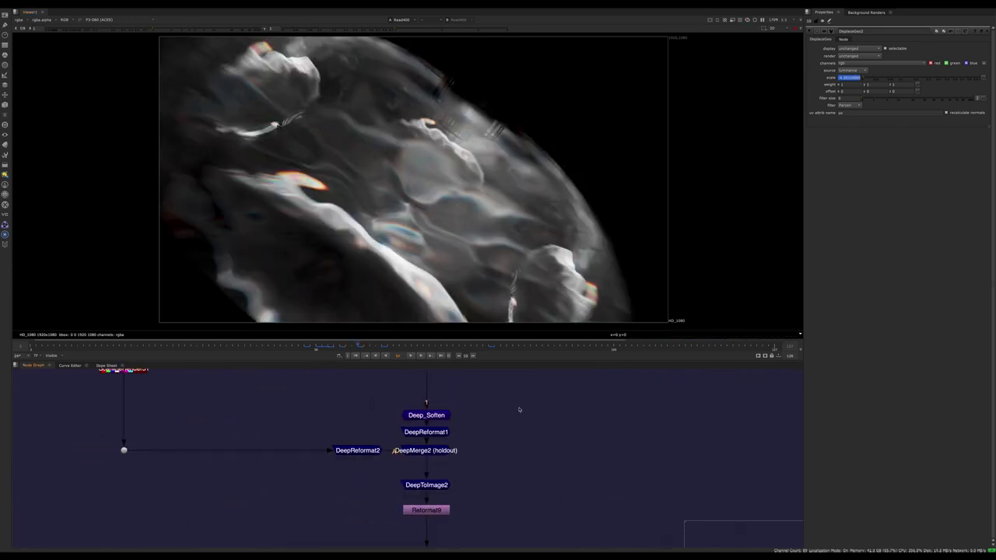
pyautogui.moveTo(519, 407); pyautogui.dragTo(289, 507)
pyautogui.moveTo(373, 426); pyautogui.dragTo(498, 442, button='middle')
# Place the Read400 node next to the Deep_Soften and DeepReformat1 nodes
pyautogui.moveTo(433, 448); pyautogui.dragTo(277, 465, button='middle')
pyautogui.scroll(-5, 369, 462)
pyautogui.scroll(3, 424, 429)
pyautogui.moveTo(380, 397); pyautogui.dragTo(390, 472)
pyautogui.moveTo(390, 472); pyautogui.dragTo(542, 449, button='middle')
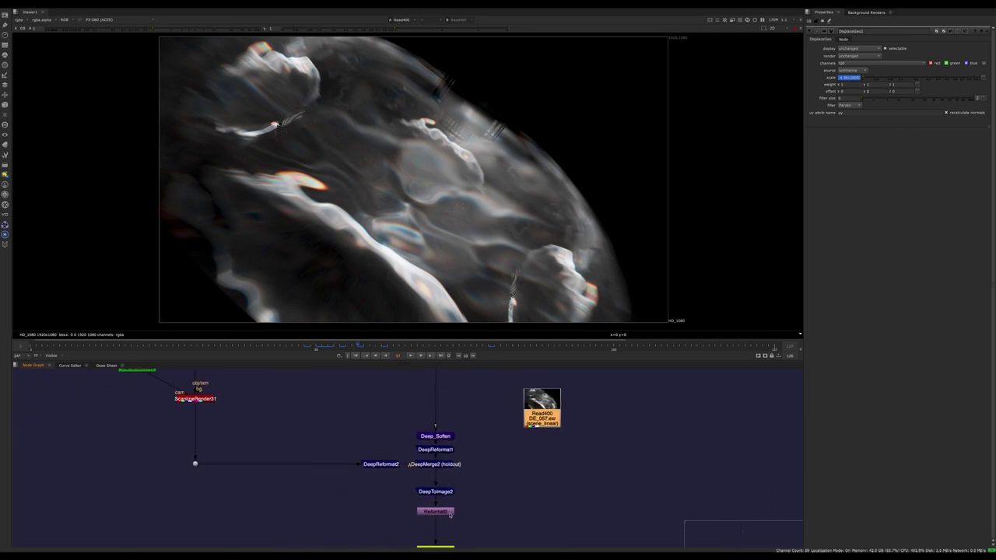
pyautogui.moveTo(543, 406); pyautogui.dragTo(557, 419)
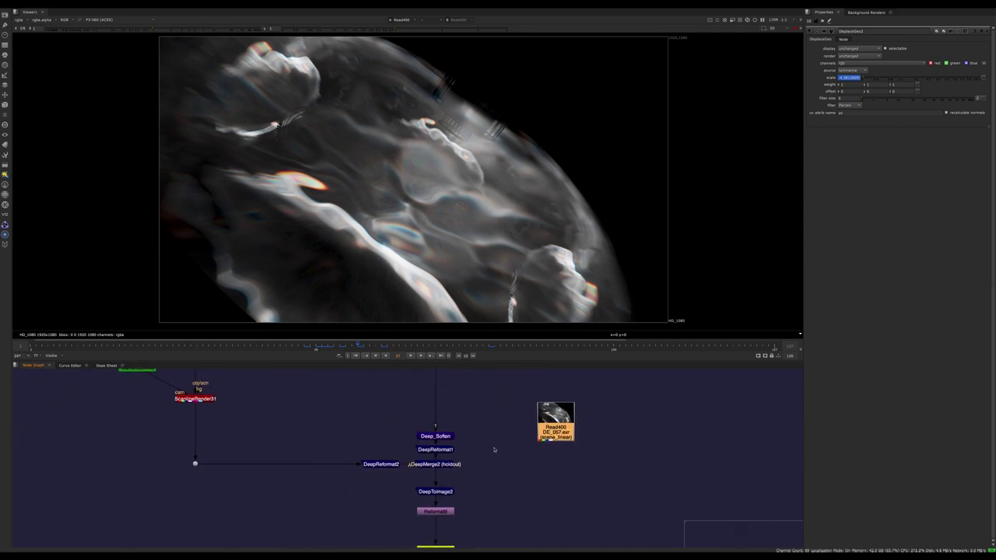
pyautogui.moveTo(583, 443); pyautogui.dragTo(523, 447, button='middle')
pyautogui.moveTo(498, 436); pyautogui.dragTo(465, 445)
pyautogui.click(424, 459)
# Trace how the shockwave render and the scene geometry render feed into the DeepMerge2 holdout
pyautogui.moveTo(424, 458); pyautogui.dragTo(405, 511, button='middle')
pyautogui.scroll(-4, 435, 514)
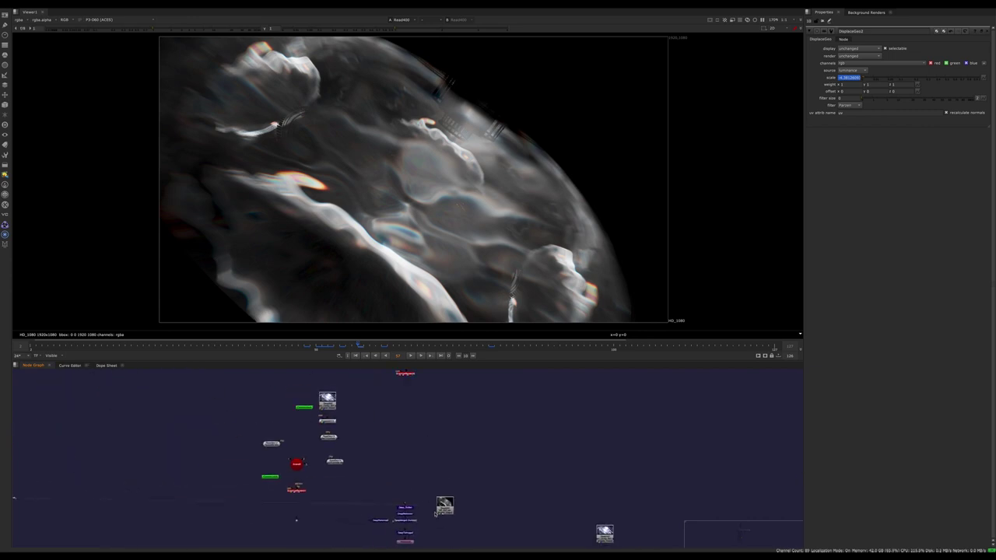
pyautogui.moveTo(408, 385); pyautogui.dragTo(418, 418, button='middle')
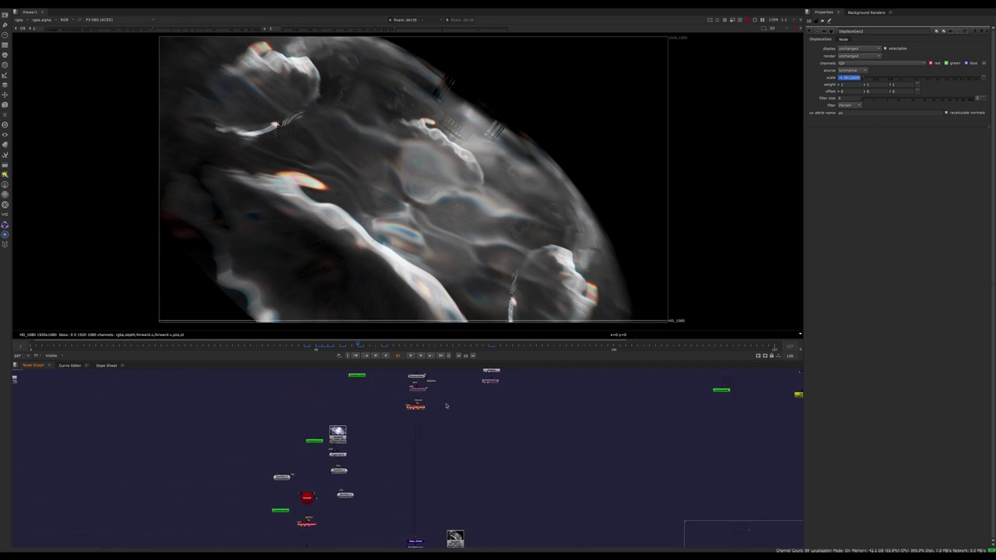
pyautogui.moveTo(402, 460); pyautogui.dragTo(418, 397, button='middle')
pyautogui.scroll(3, 311, 469)
pyautogui.moveTo(326, 374); pyautogui.dragTo(324, 433, button='middle')
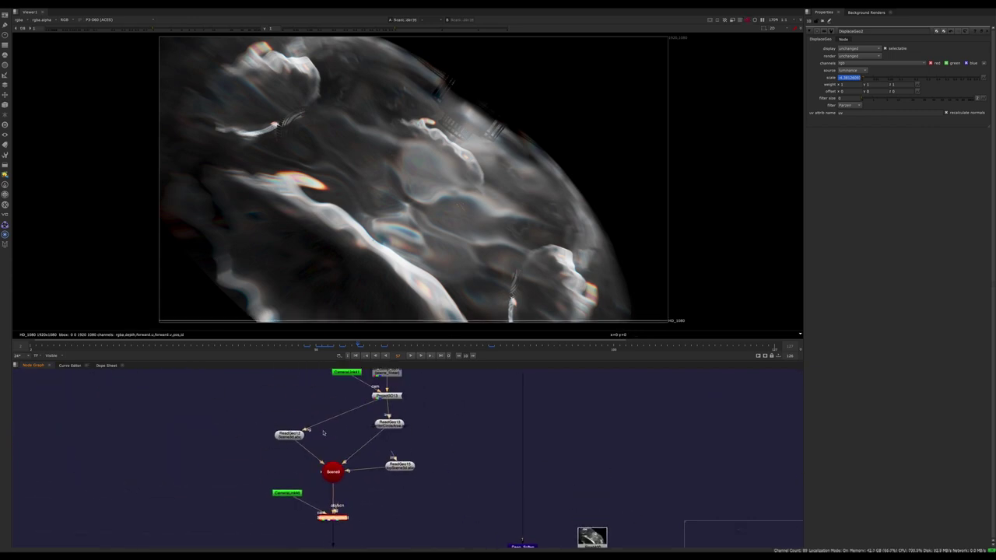
pyautogui.moveTo(475, 520); pyautogui.dragTo(340, 388, button='middle')
pyautogui.scroll(5, 365, 451)
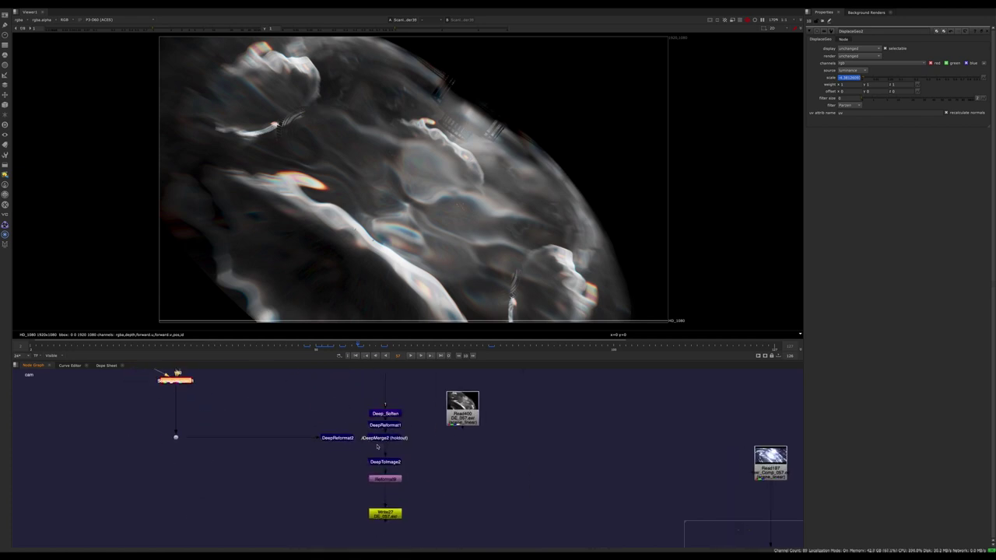
# View Read400 beside the deep chain and step back to frame 53 to examine the holdout edges up close
pyautogui.click(408, 436)
pyautogui.moveTo(409, 437); pyautogui.dragTo(435, 450, button='middle')
pyautogui.moveTo(532, 406); pyautogui.dragTo(529, 418)
pyautogui.press('1')
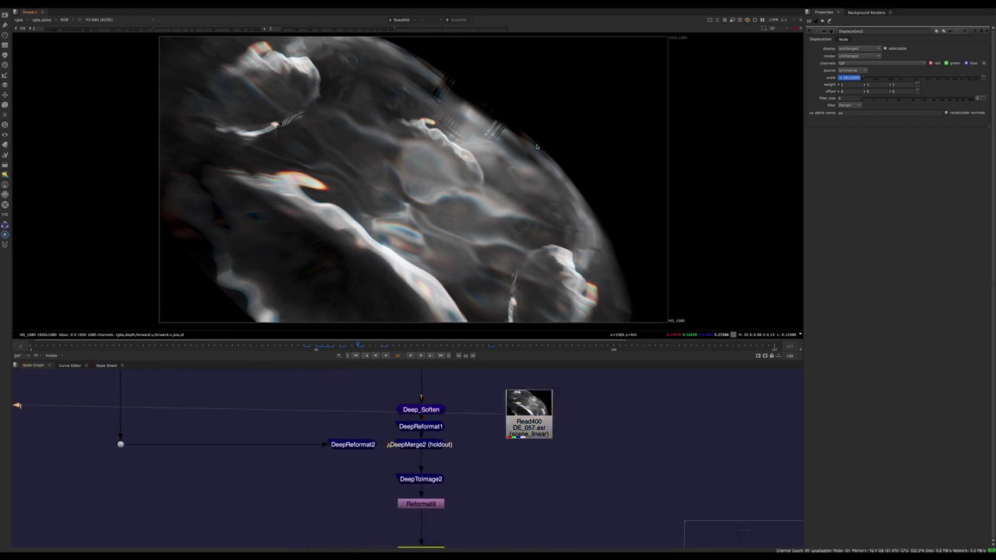
pyautogui.press('Left')
pyautogui.press('Left')
pyautogui.press('Left')
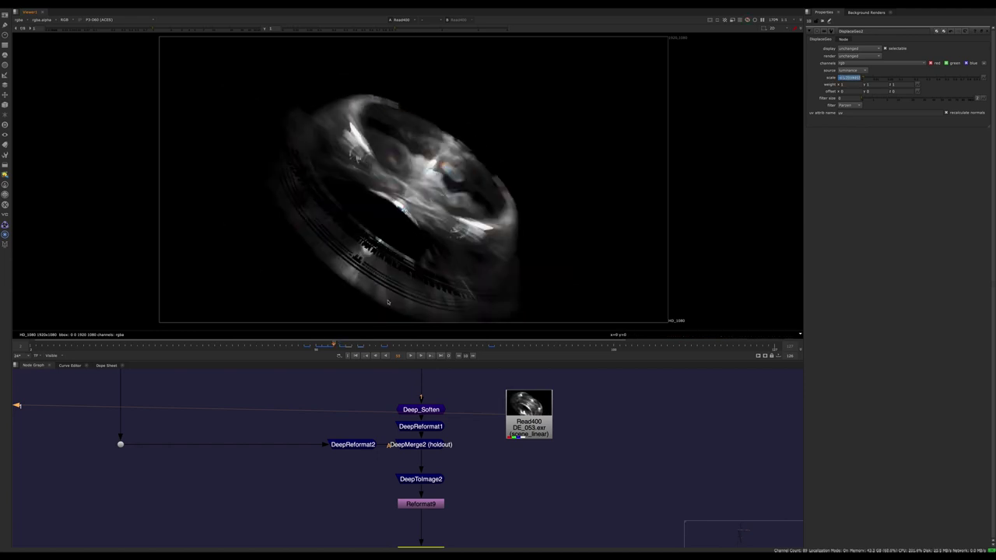
pyautogui.scroll(5, 327, 225)
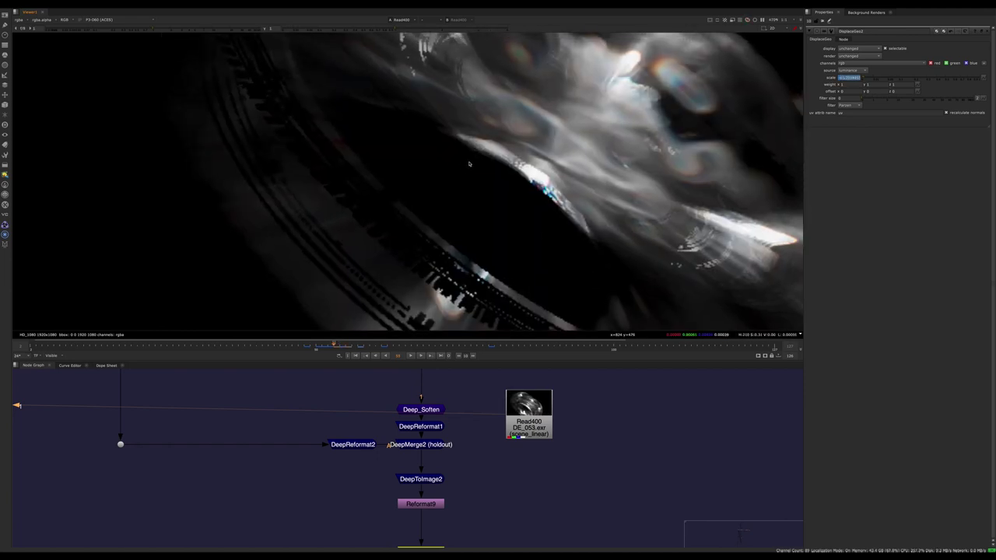
# Open the DeepReformat2 properties for inspection, then close them along with the DisplaceGeo2 properties
pyautogui.click(421, 452)
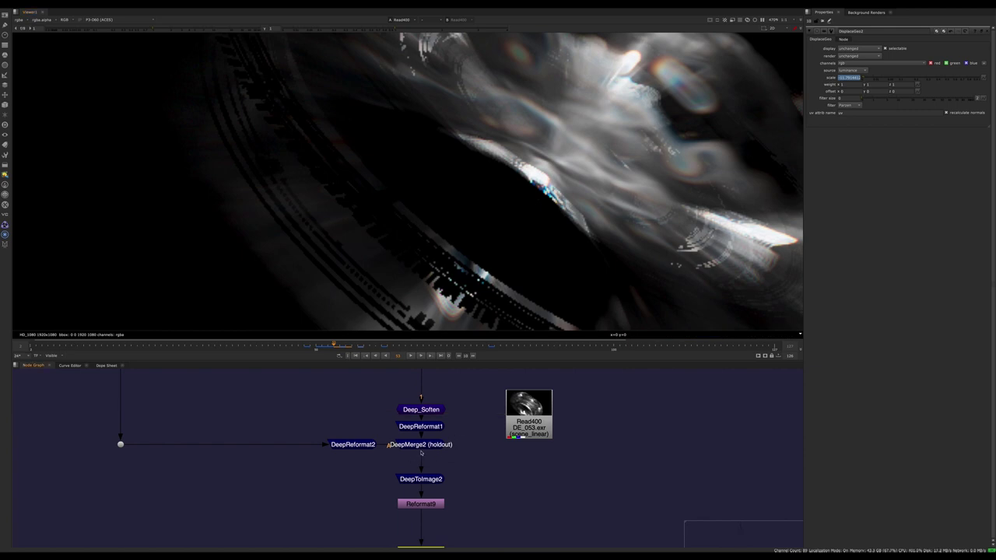
pyautogui.click(437, 445)
pyautogui.click(421, 429)
pyautogui.doubleClick(356, 445)
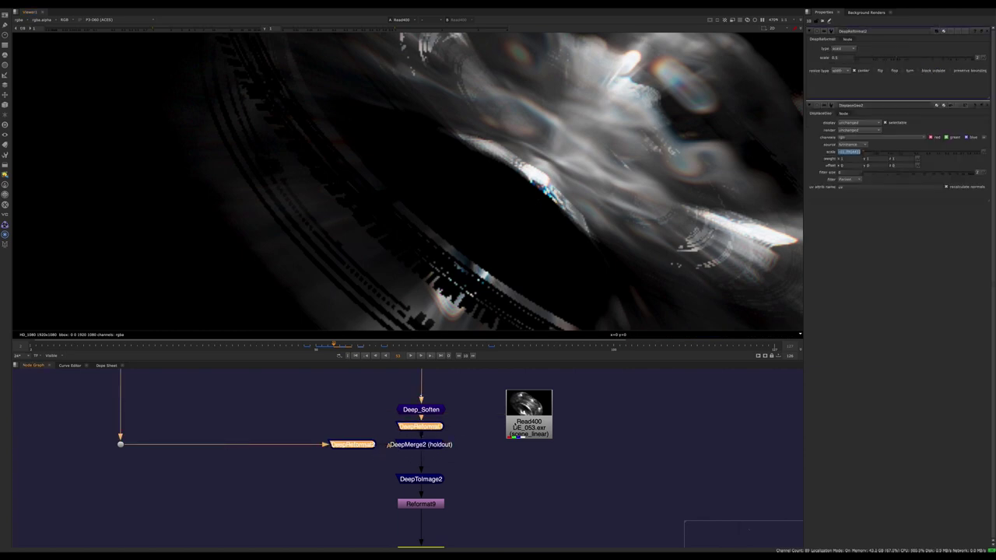
pyautogui.click(478, 469)
pyautogui.click(987, 34)
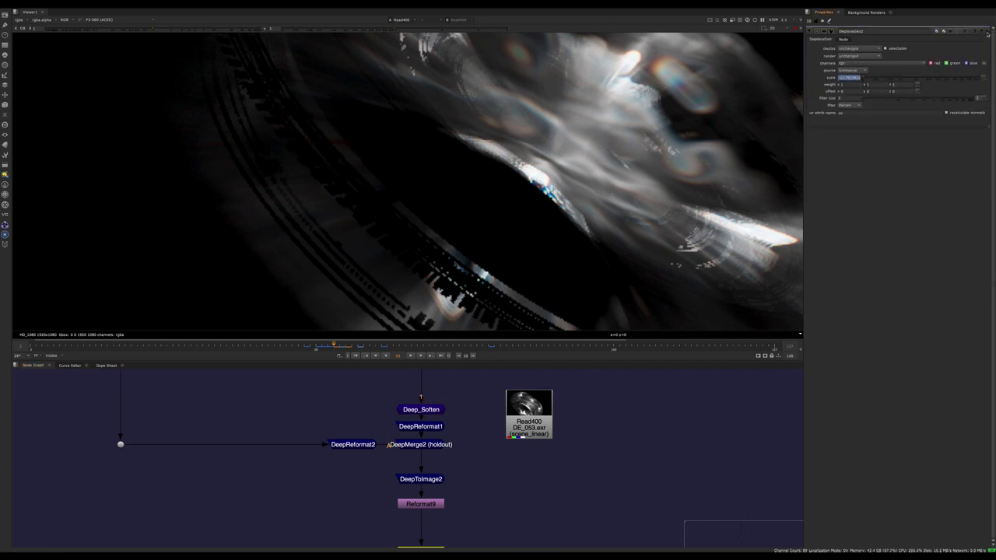
pyautogui.click(987, 34)
# Move Read400 farther away from the deep chain and fit its frame 53 image in the viewer
pyautogui.moveTo(530, 477); pyautogui.dragTo(330, 448, button='middle')
pyautogui.scroll(-4, 344, 469)
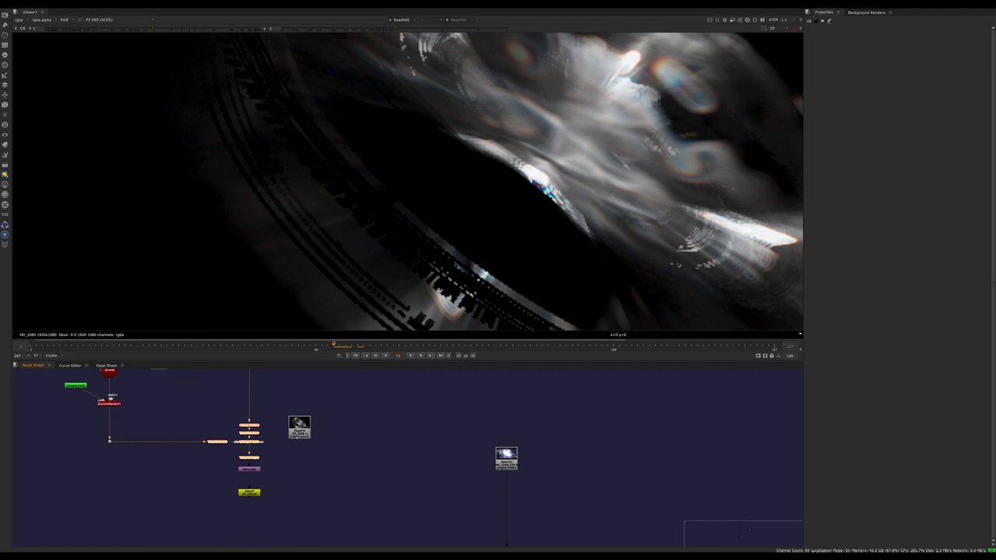
pyautogui.moveTo(299, 427); pyautogui.dragTo(372, 443)
pyautogui.press('f')
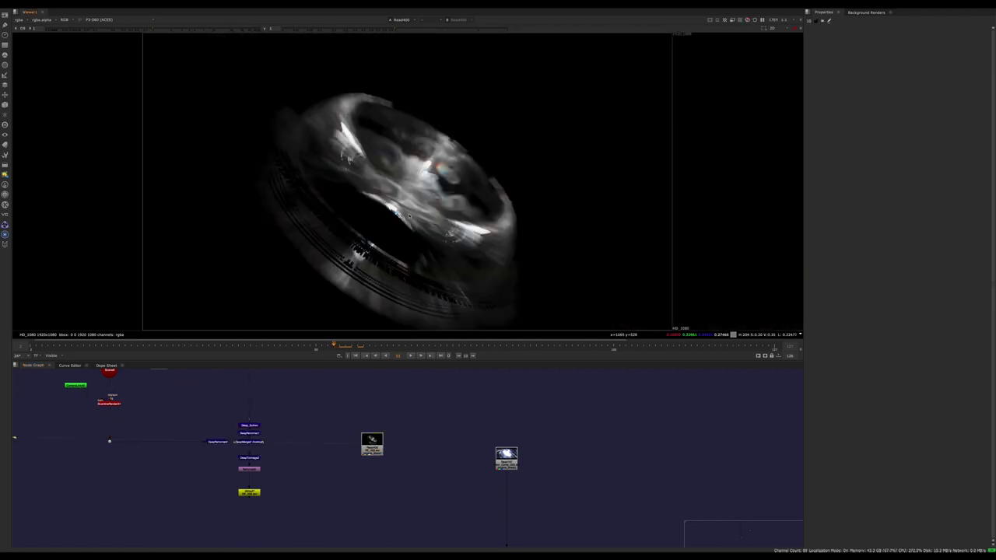
pyautogui.moveTo(439, 400); pyautogui.dragTo(315, 489)
pyautogui.moveTo(352, 480)
pyautogui.mouseDown(button='middle')
pyautogui.moveTo(321, 449)
pyautogui.moveTo(259, 485)
pyautogui.moveTo(265, 397)
pyautogui.mouseUp(button='middle')
pyautogui.click(386, 451)
pyautogui.moveTo(386, 450); pyautogui.dragTo(346, 533, button='middle')
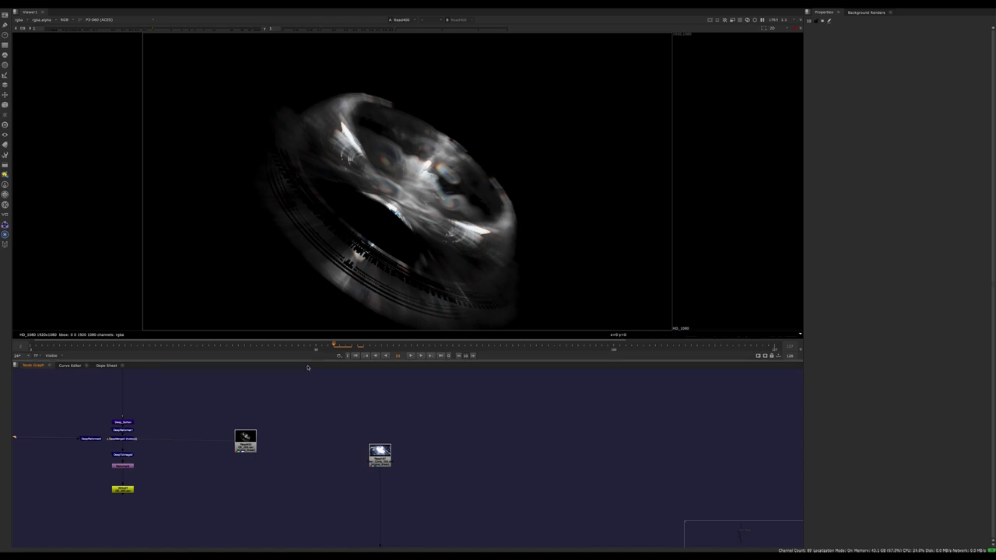
# Go to frame 57 and locate the shockwave's grading branch inside the yellow backdrop of the main comp
pyautogui.moveTo(347, 343)
pyautogui.mouseDown()
pyautogui.moveTo(254, 343)
pyautogui.moveTo(358, 344)
pyautogui.mouseUp()
pyautogui.moveTo(285, 468); pyautogui.dragTo(575, 362, button='middle')
pyautogui.scroll(-12, 399, 472)
pyautogui.scroll(-6, 311, 521)
pyautogui.moveTo(311, 521); pyautogui.dragTo(418, 424, button='middle')
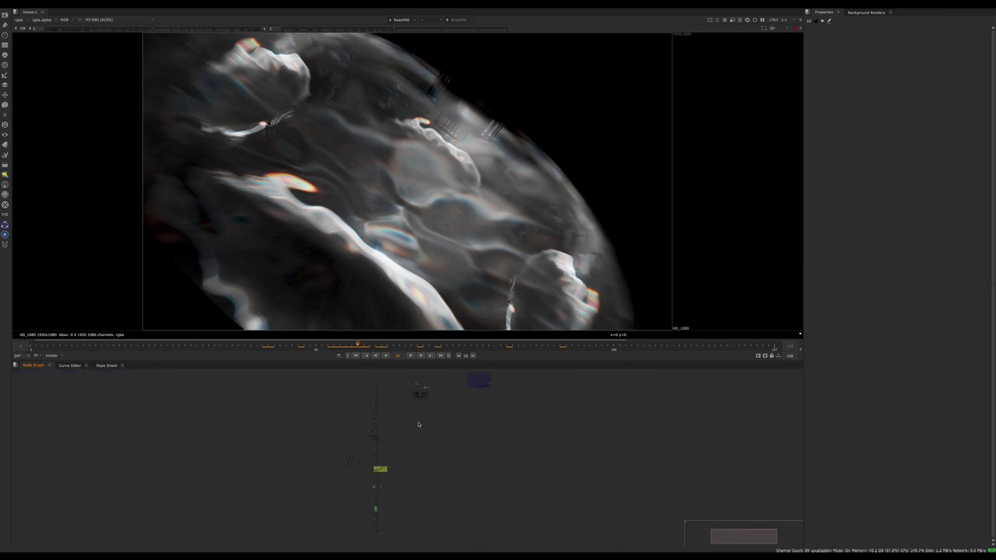
pyautogui.scroll(10, 376, 467)
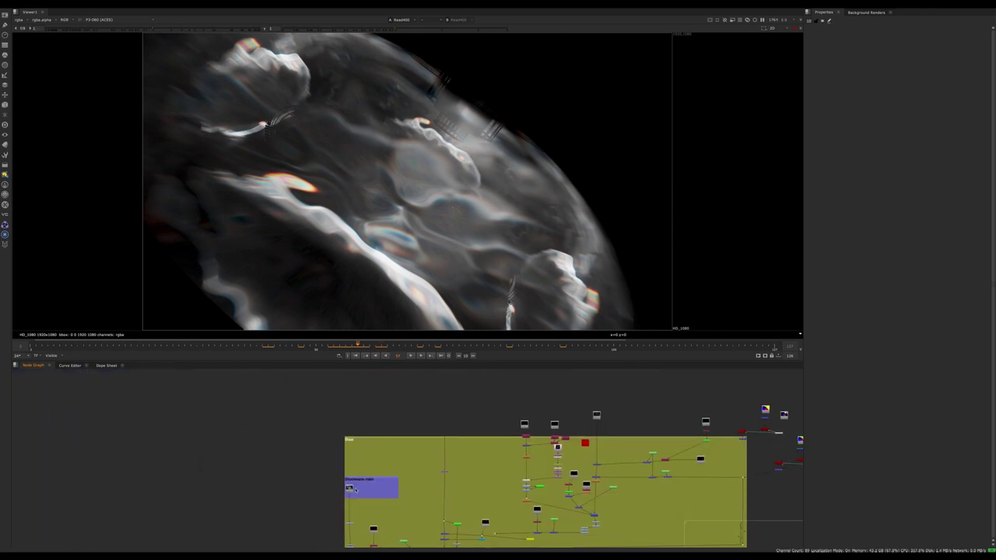
pyautogui.scroll(3, 354, 488)
pyautogui.moveTo(355, 489); pyautogui.dragTo(397, 403, button='middle')
pyautogui.scroll(5, 384, 469)
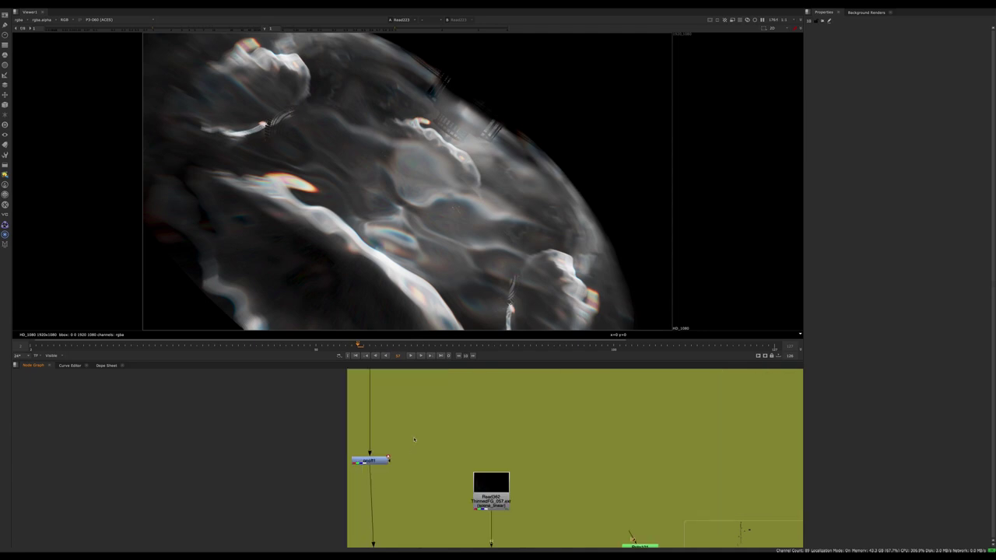
# Show the output of Grade211 in the viewer to examine the colour-graded shockwave at frame 57
pyautogui.moveTo(384, 469); pyautogui.dragTo(385, 433, button='middle')
pyautogui.click(379, 426)
pyautogui.moveTo(387, 505); pyautogui.dragTo(391, 417, button='middle')
pyautogui.click(389, 479)
pyautogui.press('1')
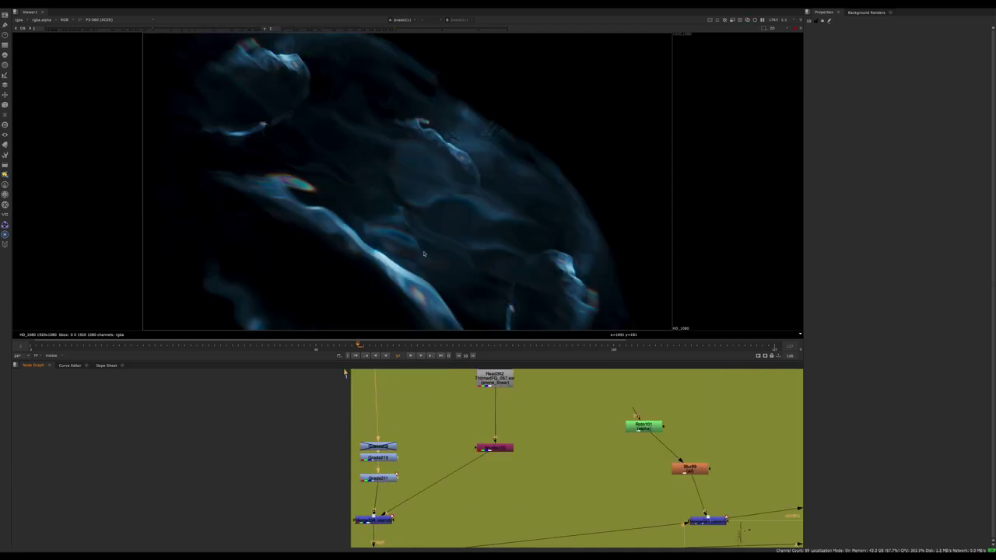
# Go to about frame 52 and step forward to frame 56 to examine the blue-graded shockwave's expansion
pyautogui.click(328, 345)
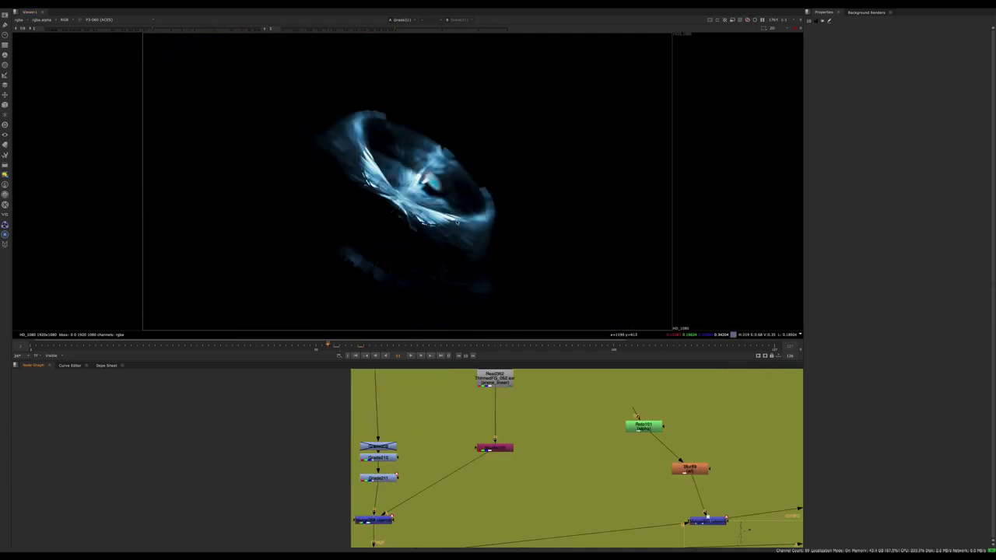
pyautogui.press('Right')
pyautogui.press('Right')
pyautogui.press('Right')
pyautogui.press('Right')
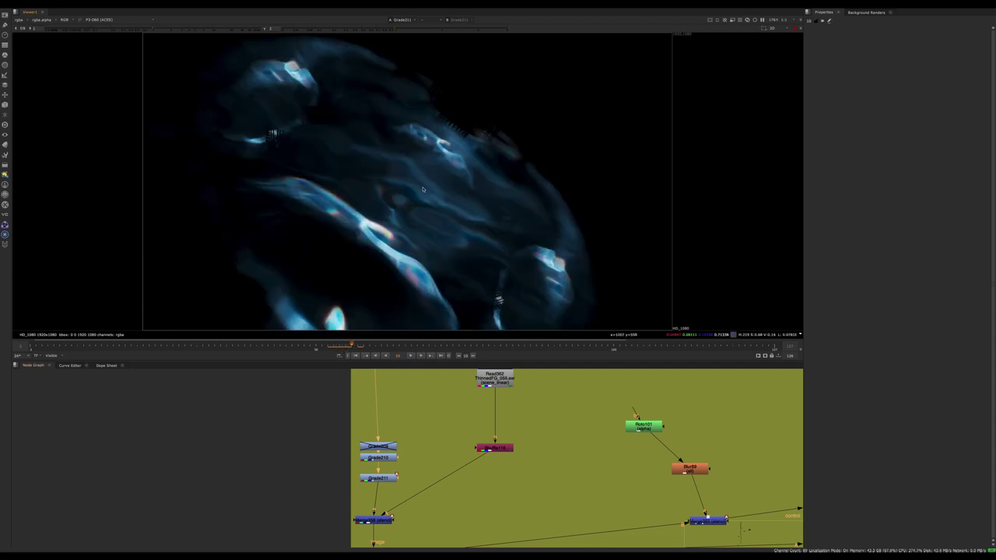
# Show the output of the merge below Grade211 to examine the graded shockwave with its foreground holdout
pyautogui.scroll(-5, 459, 466)
pyautogui.moveTo(459, 475); pyautogui.dragTo(352, 433, button='middle')
pyautogui.scroll(5, 346, 438)
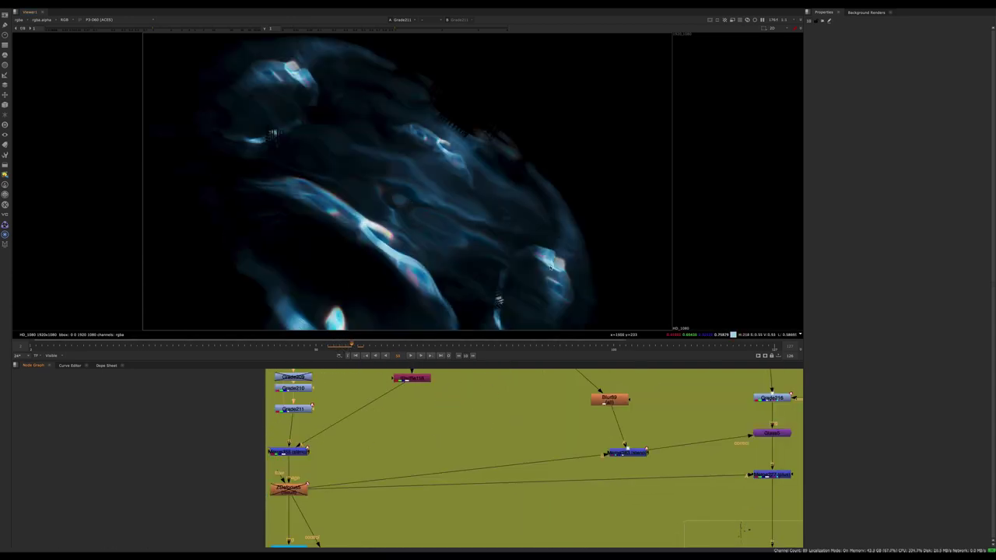
pyautogui.click(289, 452)
pyautogui.press('1')
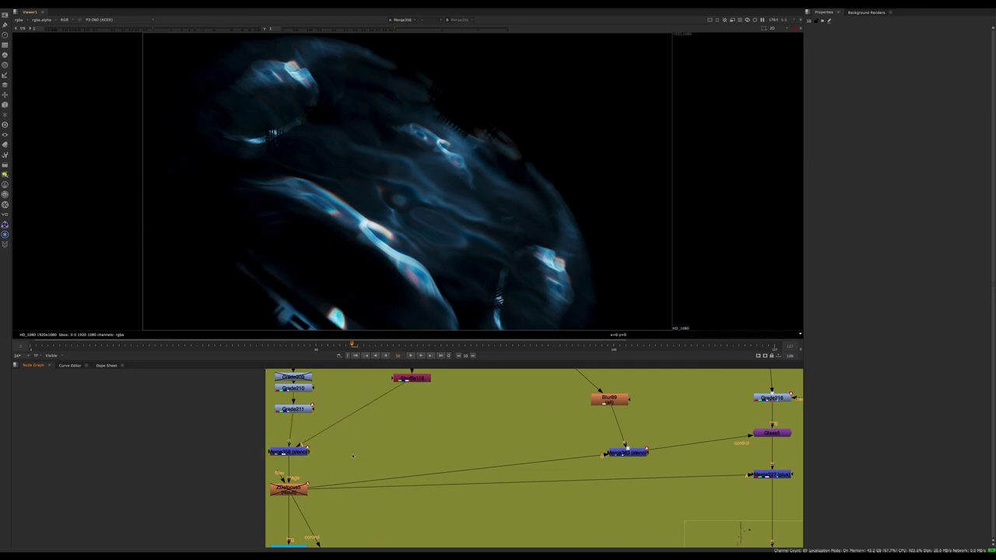
# Show the main comp's output where the shockwave branch joins it, and locate the purple distortion node in the main chain
pyautogui.scroll(-5, 353, 456)
pyautogui.moveTo(566, 454); pyautogui.dragTo(381, 458, button='middle')
pyautogui.click(390, 464)
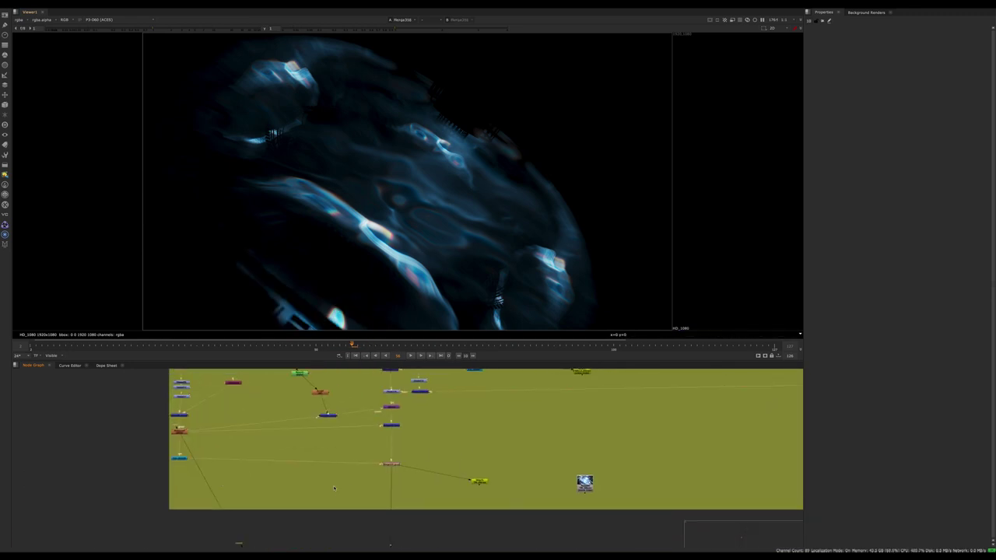
pyautogui.press('1')
pyautogui.scroll(3, 370, 454)
pyautogui.scroll(2, 389, 416)
pyautogui.moveTo(388, 416); pyautogui.dragTo(396, 476, button='middle')
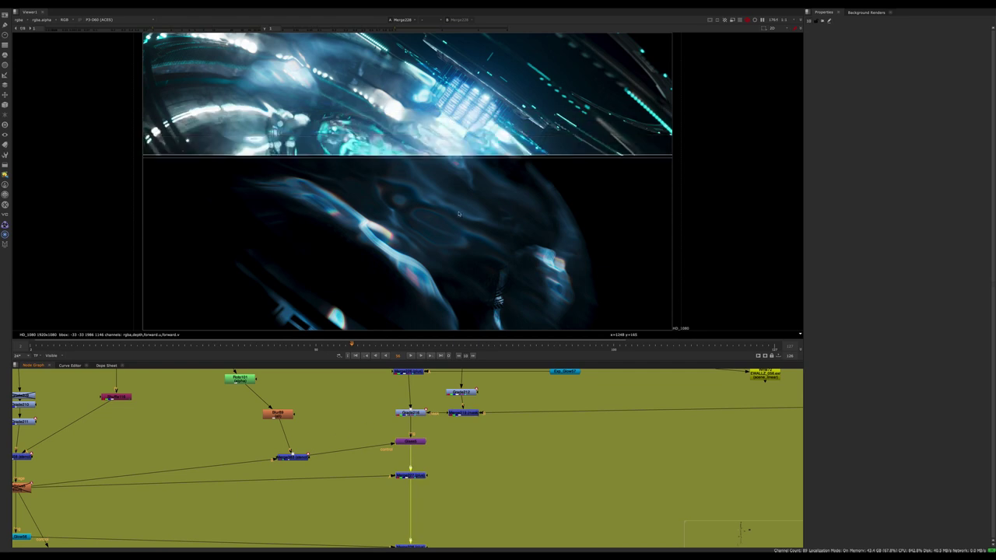
# Move the purple distortion node slightly down its chain and disable it to compare the comp without distortion
pyautogui.click(410, 441)
pyautogui.moveTo(409, 441); pyautogui.dragTo(410, 447)
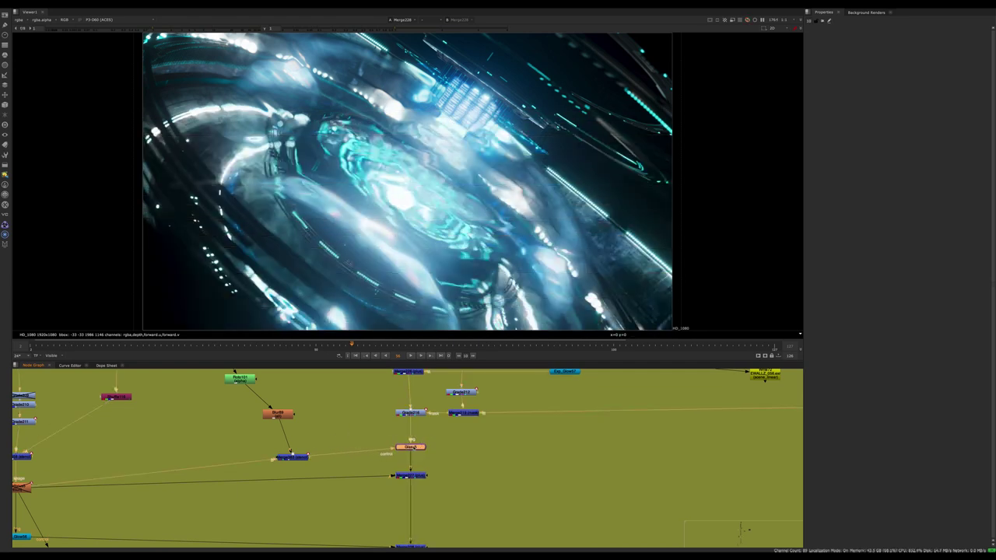
pyautogui.press('d')
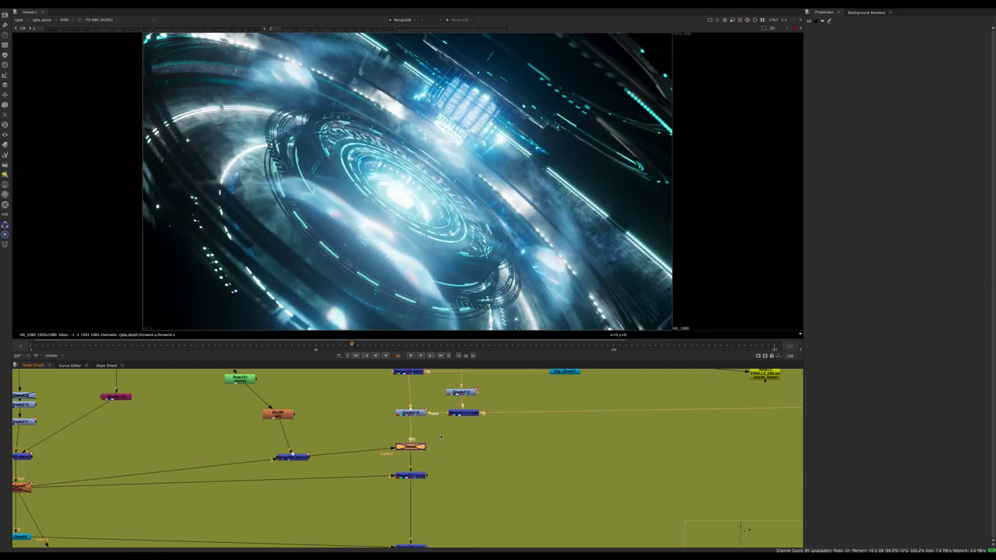
pyautogui.press('1')
pyautogui.click(440, 437)
# Show the output of the merge downstream of the disabled distortion node to examine the undistorted comp
pyautogui.moveTo(411, 501); pyautogui.dragTo(418, 392, button='middle')
pyautogui.moveTo(486, 408); pyautogui.dragTo(322, 469)
pyautogui.press('1')
pyautogui.click(322, 469)
pyautogui.moveTo(311, 381); pyautogui.dragTo(300, 496, button='middle')
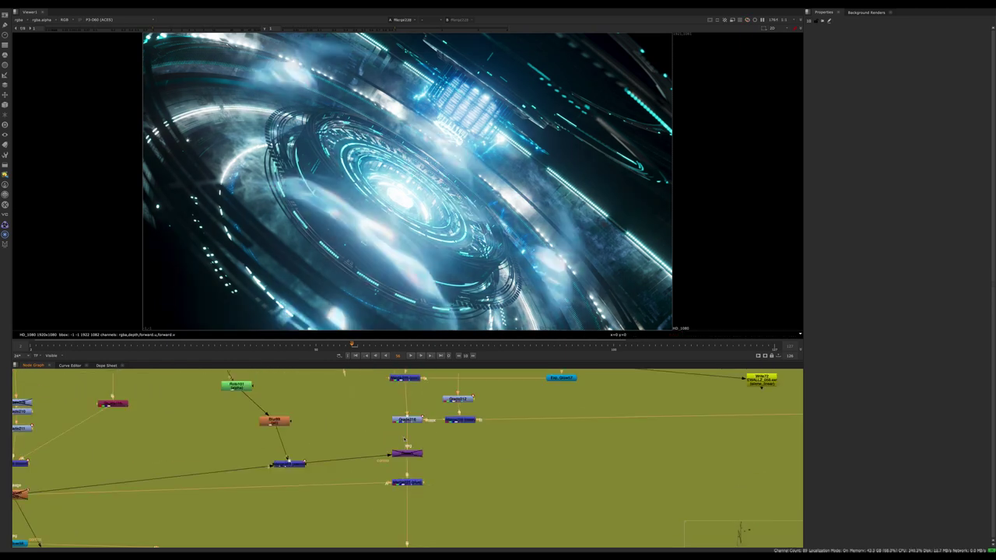
# Show the output of the merge feeding the distortion node's control input to examine the shockwave driving it
pyautogui.click(276, 465)
pyautogui.press('1')
pyautogui.press('a')
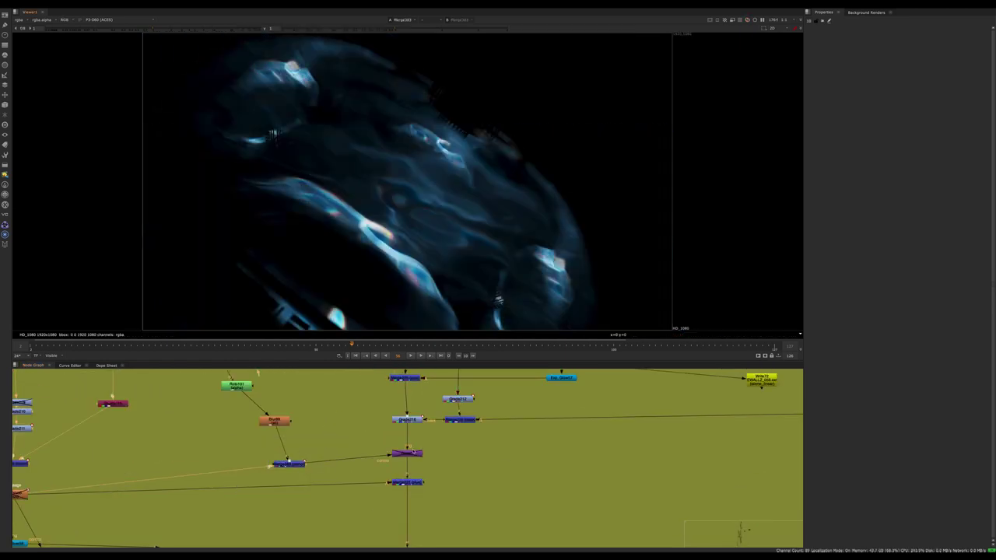
# View the output of the purple distortion node below the main Grade and toggle the node off and on to compare
pyautogui.click(410, 456)
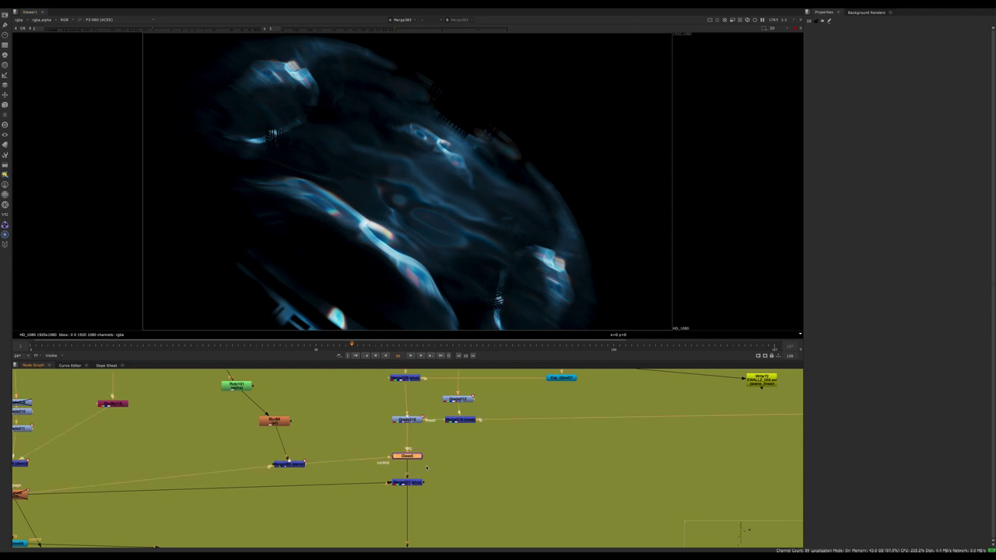
pyautogui.press('1')
pyautogui.click(393, 450)
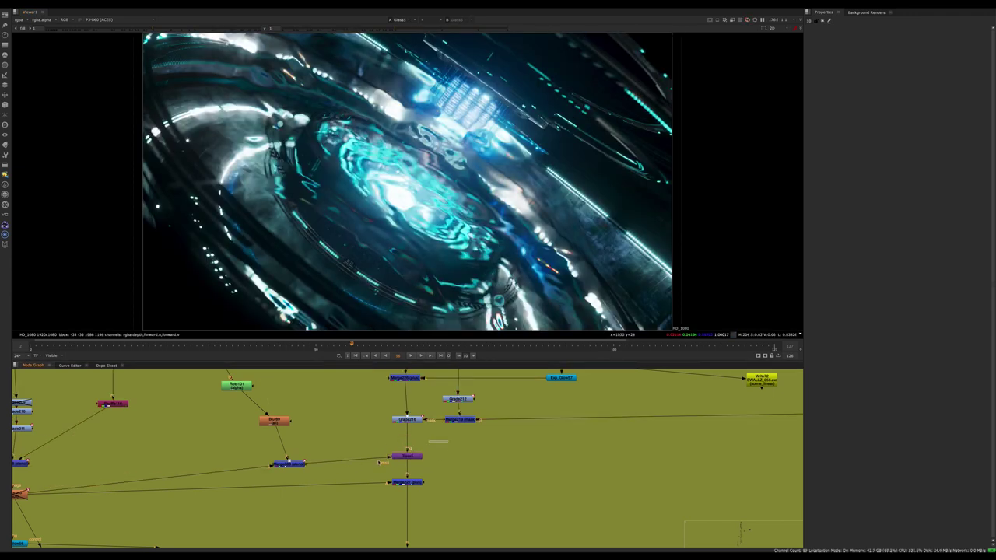
pyautogui.click(400, 456)
pyautogui.press('d')
pyautogui.press('d')
pyautogui.moveTo(425, 541); pyautogui.dragTo(429, 478, button='middle')
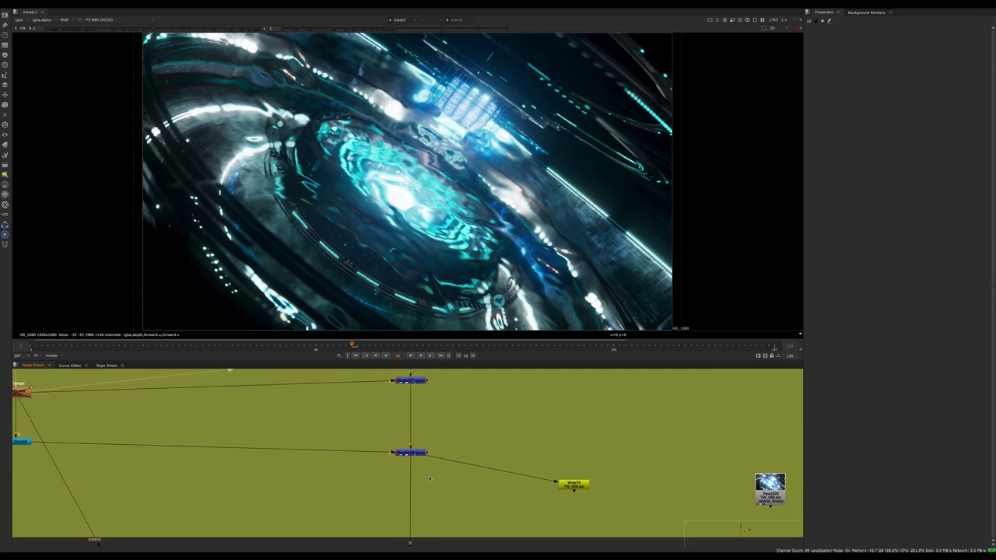
# View the output of the lower Merge node that feeds the Write node to check the combined shockwave
pyautogui.click(418, 455)
pyautogui.press('1')
pyautogui.moveTo(421, 436); pyautogui.dragTo(429, 494, button='middle')
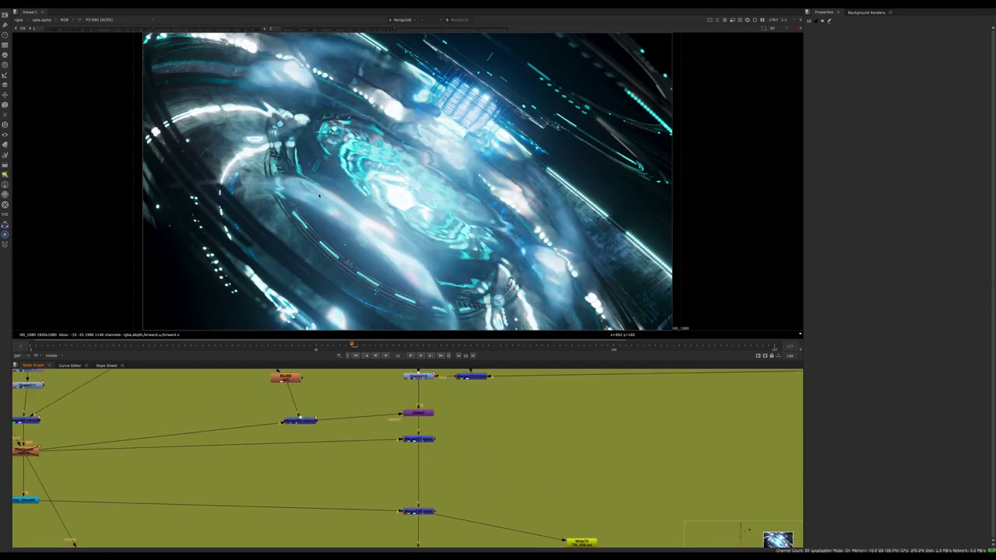
pyautogui.hotkey('ctrl', '1')
pyautogui.press('f')
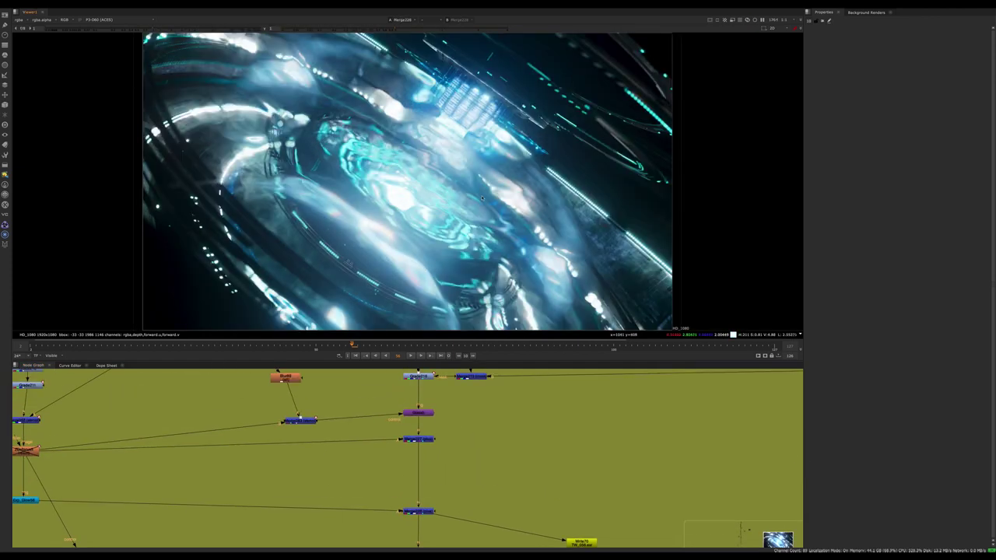
# View the Read node above the main merge stack in the olive backdrop and scrub to frame 70
pyautogui.moveTo(437, 474); pyautogui.dragTo(320, 460, button='middle')
pyautogui.scroll(-3, 355, 451)
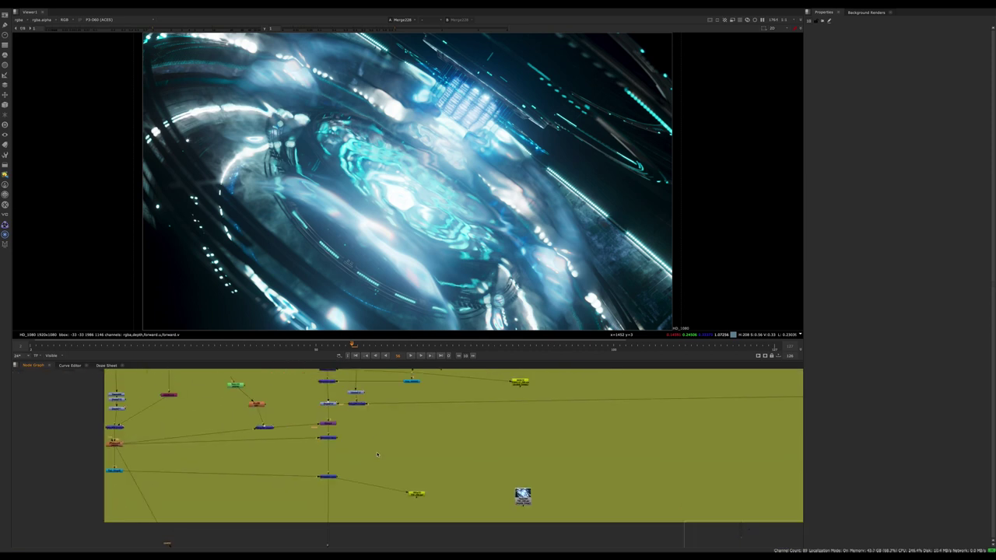
pyautogui.moveTo(402, 396); pyautogui.dragTo(373, 447, button='middle')
pyautogui.press('1')
pyautogui.moveTo(366, 347); pyautogui.dragTo(435, 350)
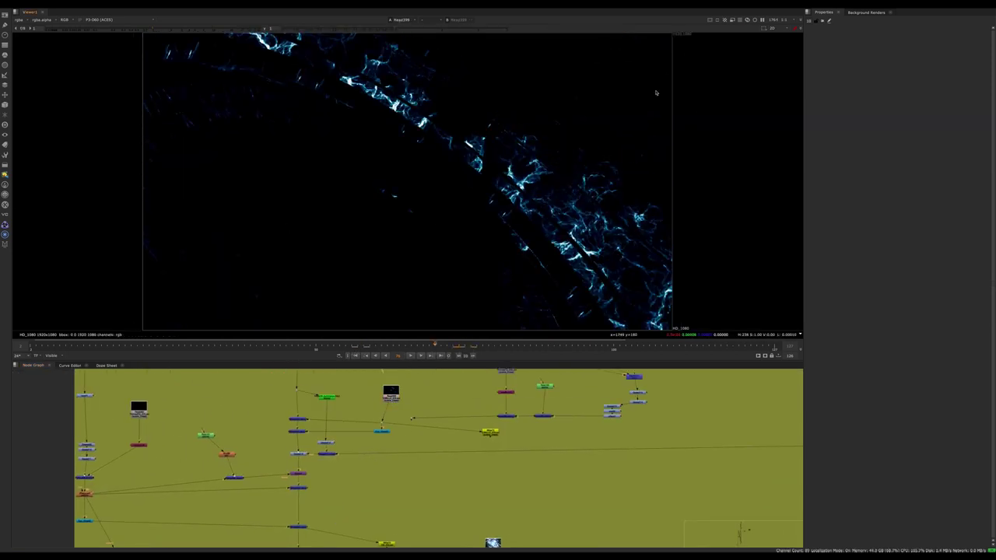
# View the result at the dot ending the node branch outside the olive backdrop
pyautogui.scroll(-5, 348, 488)
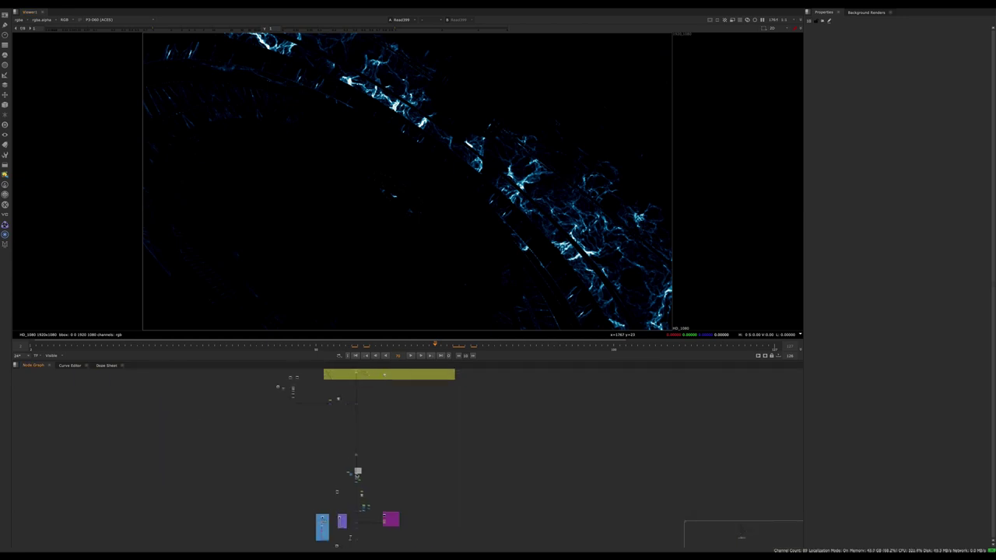
pyautogui.scroll(7, 325, 463)
pyautogui.moveTo(313, 473); pyautogui.dragTo(353, 397, button='middle')
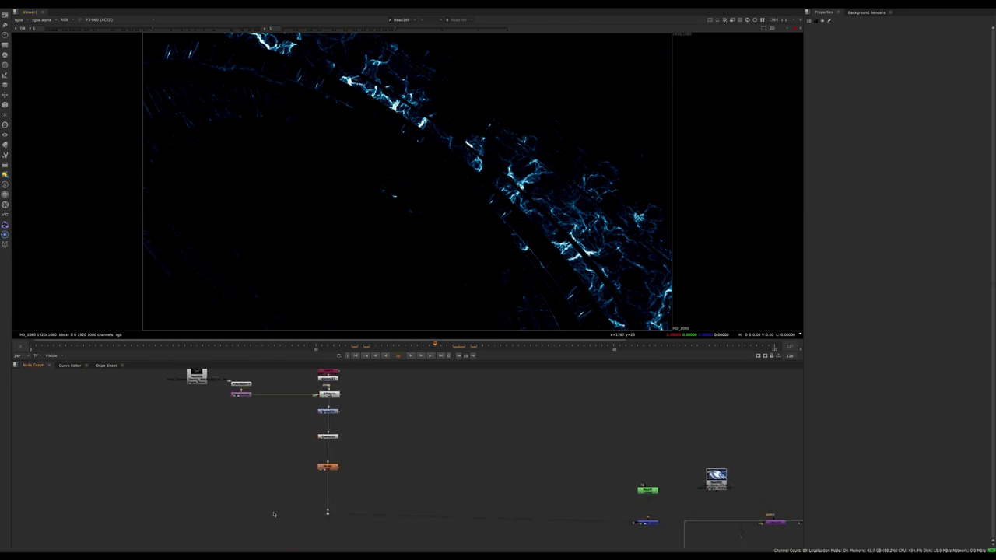
pyautogui.moveTo(275, 516); pyautogui.dragTo(376, 482)
pyautogui.press('1')
pyautogui.moveTo(375, 483); pyautogui.dragTo(319, 539, button='middle')
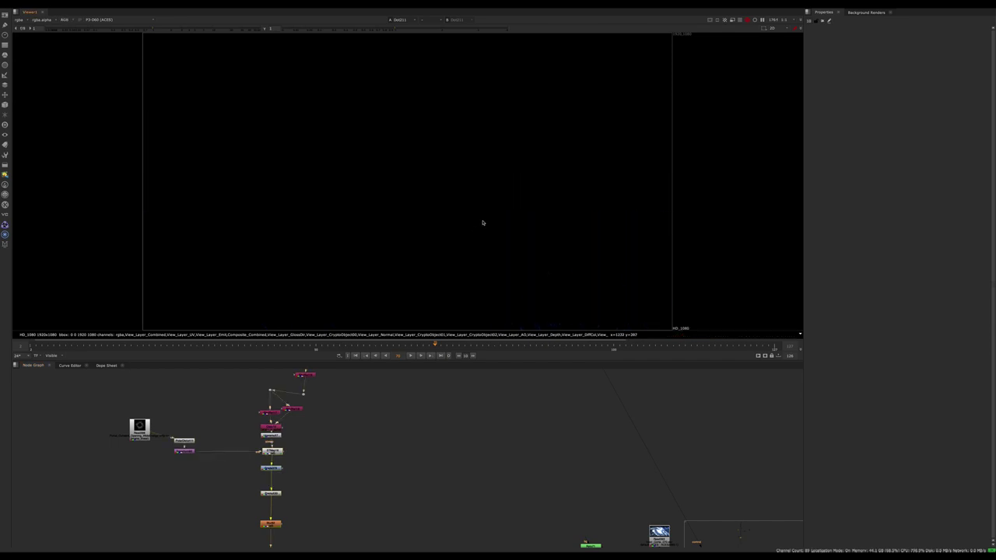
# View the Shuffle node below the foreground Read366 at the top of that branch
pyautogui.scroll(-4, 385, 457)
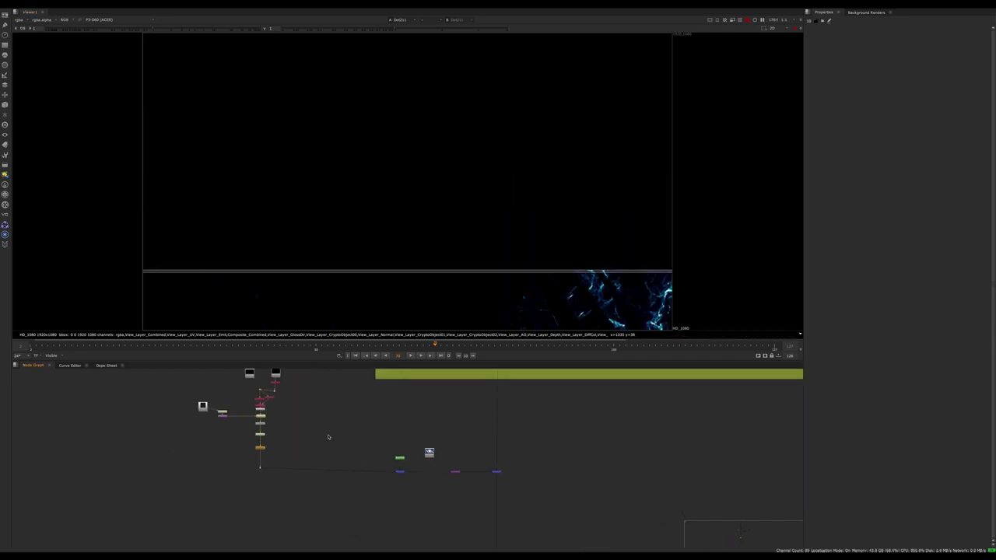
pyautogui.scroll(6, 289, 443)
pyautogui.moveTo(347, 429); pyautogui.dragTo(396, 412, button='middle')
pyautogui.moveTo(409, 451); pyautogui.dragTo(279, 498)
pyautogui.press('1')
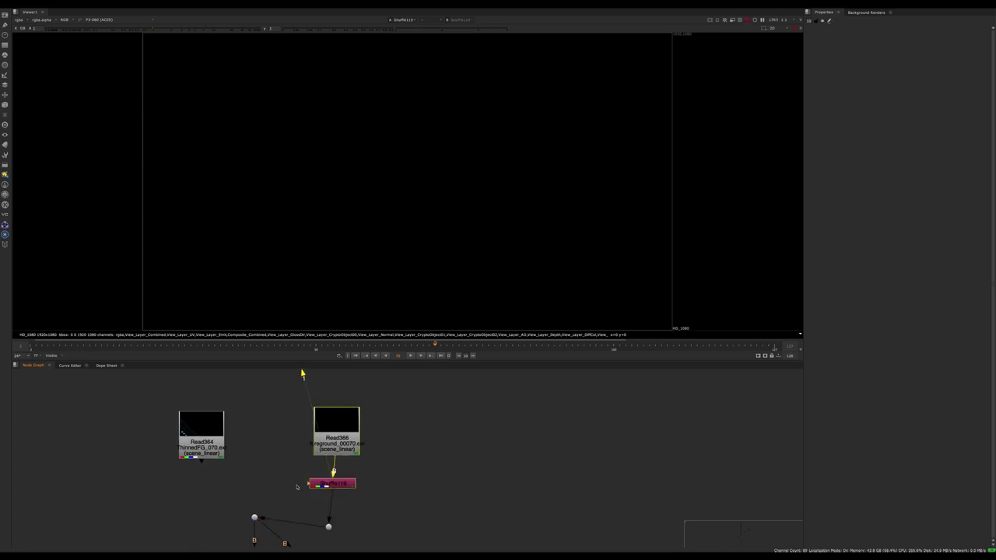
pyautogui.click(186, 436)
# Locate the Refractive Shockwave backdrop further down the node graph and view its Read node
pyautogui.scroll(-6, 347, 447)
pyautogui.moveTo(366, 467); pyautogui.dragTo(282, 386, button='middle')
pyautogui.scroll(-5, 435, 467)
pyautogui.scroll(5, 450, 477)
pyautogui.moveTo(450, 477); pyautogui.dragTo(454, 399, button='middle')
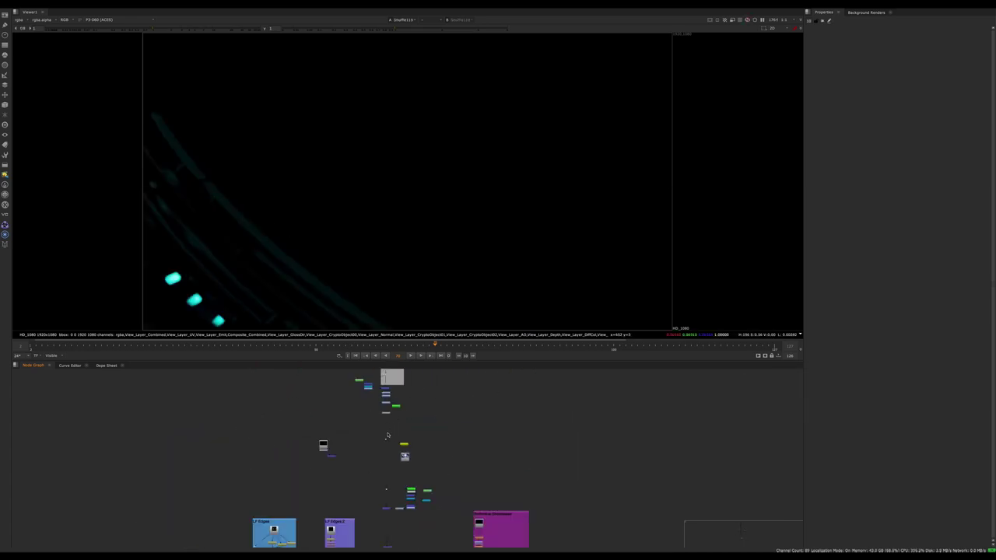
pyautogui.scroll(5, 384, 440)
pyautogui.moveTo(380, 451); pyautogui.dragTo(394, 282, button='middle')
pyautogui.moveTo(393, 430); pyautogui.dragTo(371, 340, button='middle')
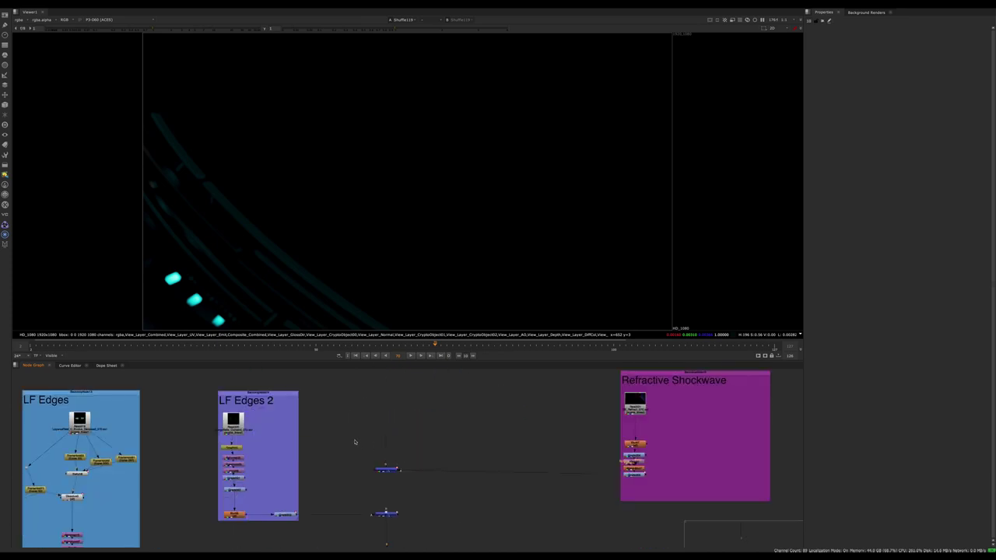
pyautogui.click(387, 514)
pyautogui.moveTo(420, 482); pyautogui.dragTo(215, 543, button='middle')
pyautogui.click(430, 465)
pyautogui.press('1')
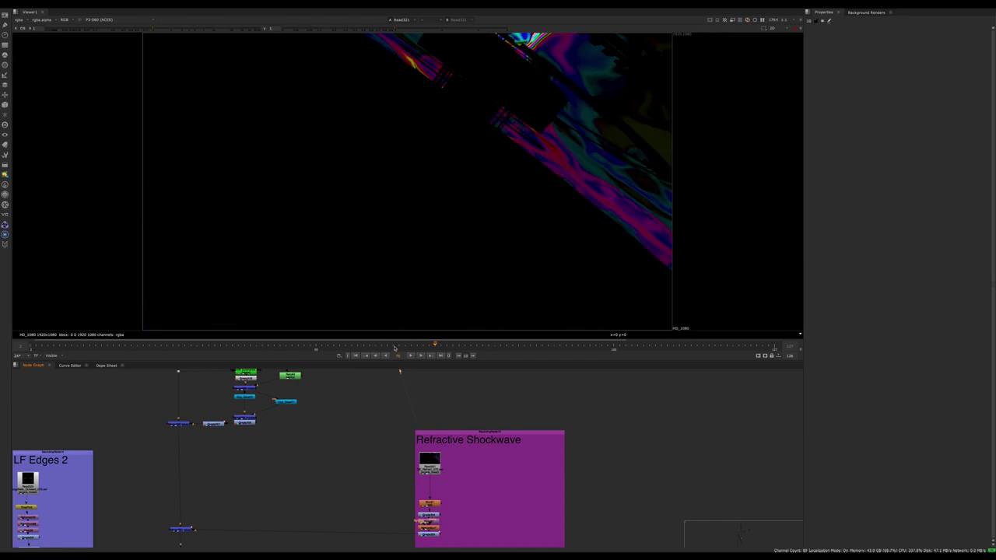
# Inspect the refraction pass from frame 50 to frame 53 and select its Read node
pyautogui.moveTo(350, 348); pyautogui.dragTo(315, 345)
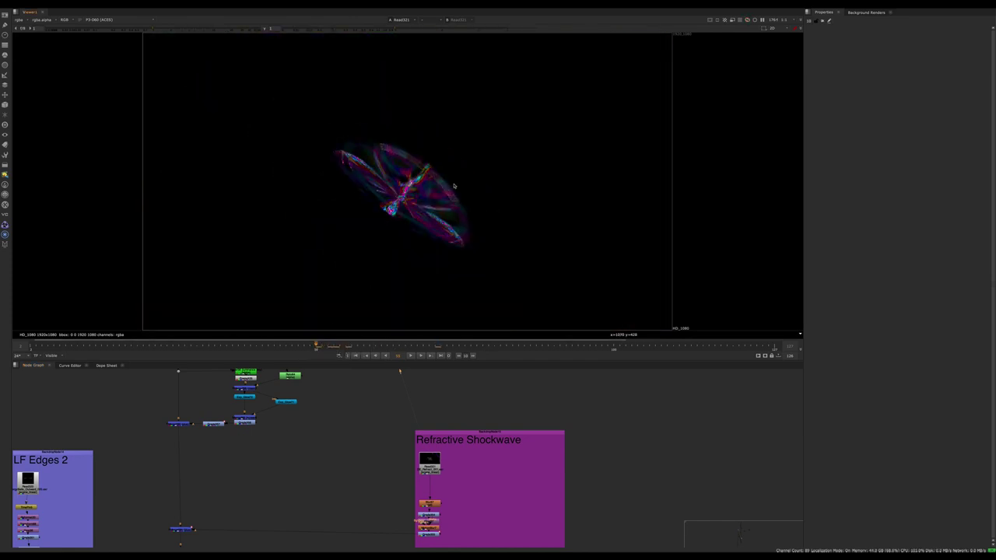
pyautogui.press('Right')
pyautogui.press('Right')
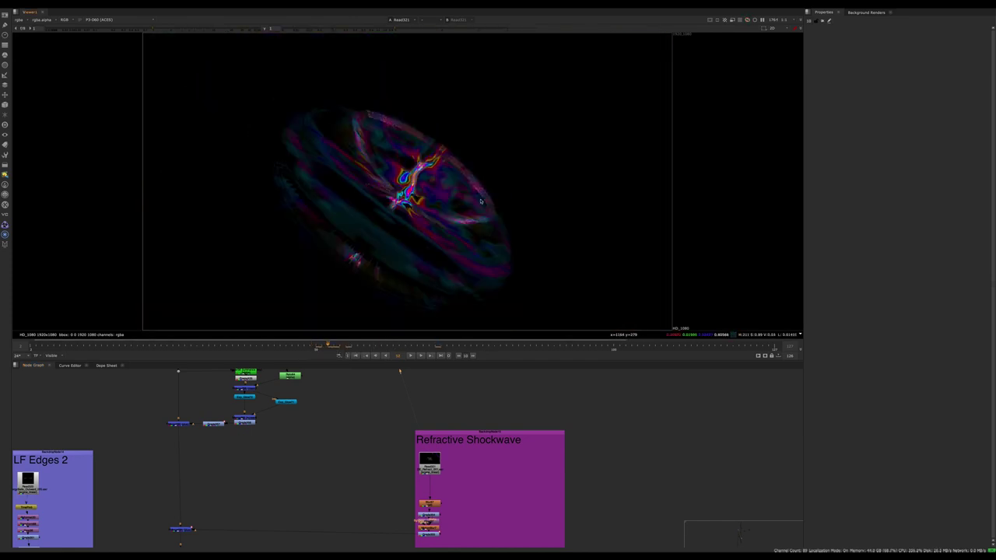
pyautogui.press('Right')
pyautogui.press('Left')
pyautogui.press('Right')
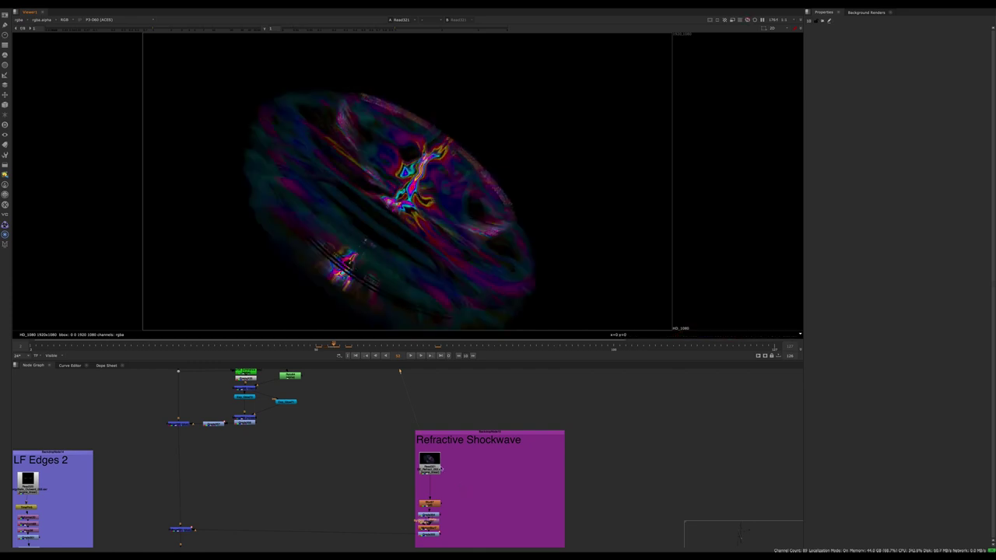
pyautogui.click(434, 471)
pyautogui.click(398, 371)
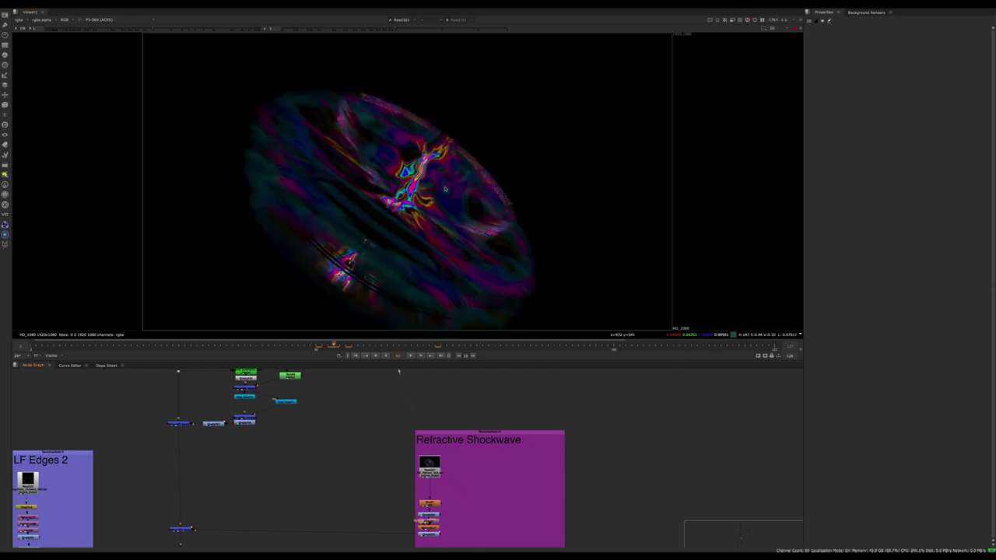
# Step the refraction pass back to frame 49 and forward again to frame 53 to study how it expands
pyautogui.press('Left')
pyautogui.press('Left')
pyautogui.press('Left')
pyautogui.press('Left')
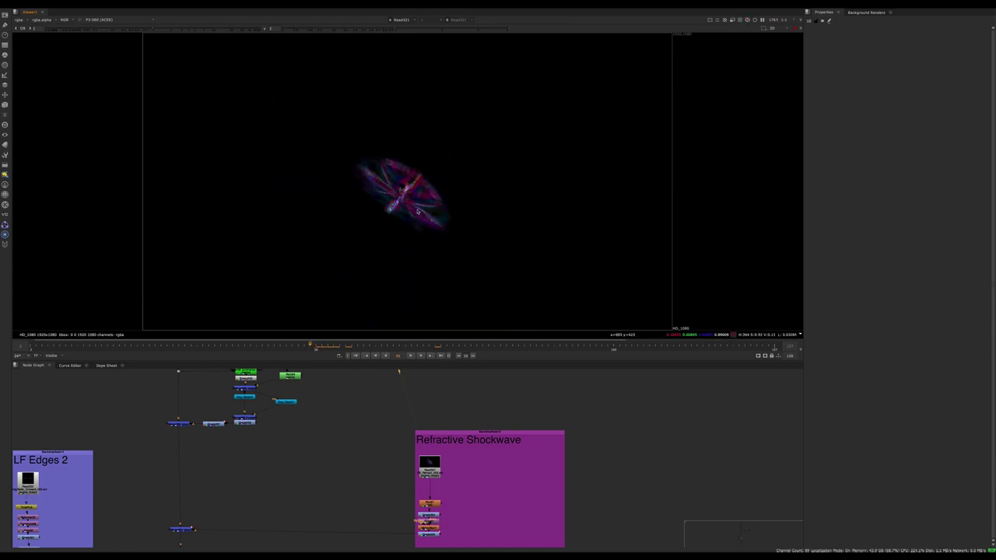
pyautogui.press('Right')
pyautogui.press('Right')
pyautogui.press('Right')
pyautogui.press('Right')
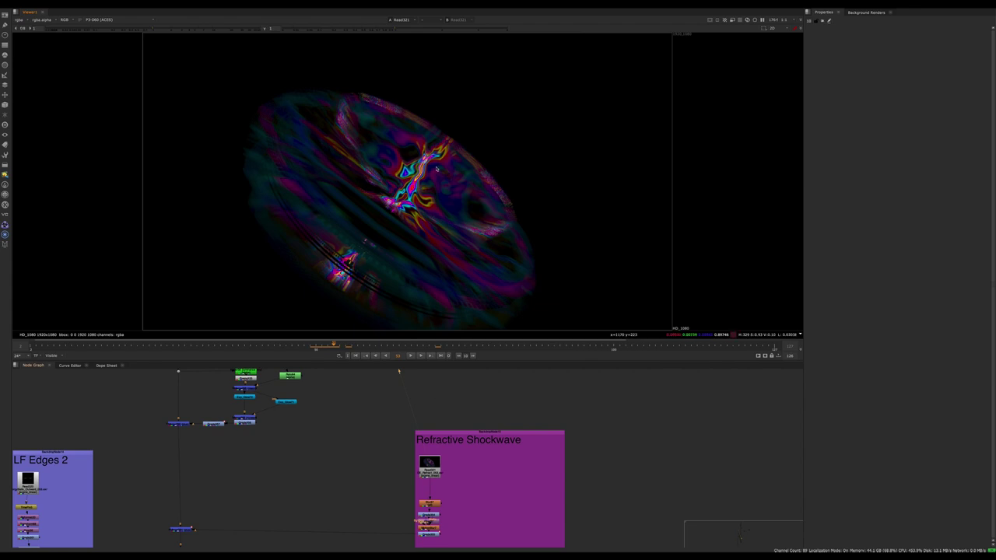
# Search the dark blue backdrop in the node graph for the setup that generates the shockwave renders
pyautogui.scroll(-6, 358, 469)
pyautogui.scroll(-6, 344, 457)
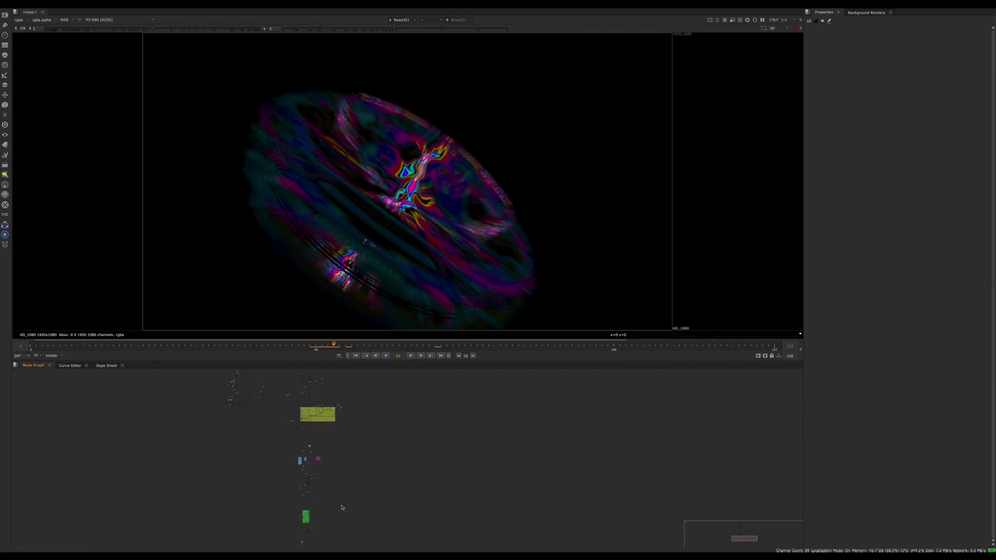
pyautogui.moveTo(482, 377); pyautogui.dragTo(428, 474, button='middle')
pyautogui.moveTo(498, 381); pyautogui.dragTo(433, 469, button='middle')
pyautogui.scroll(7, 424, 460)
pyautogui.scroll(5, 433, 455)
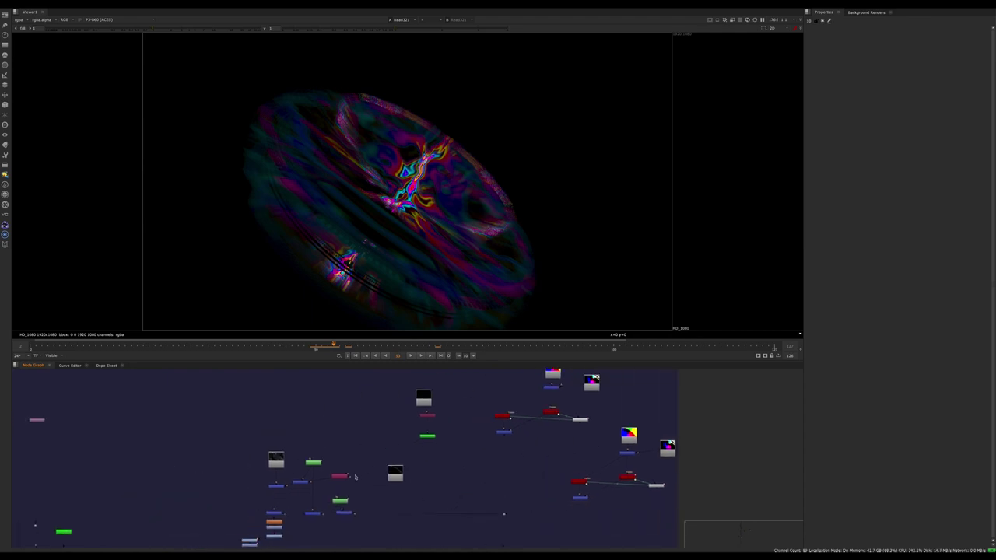
pyautogui.moveTo(355, 476); pyautogui.dragTo(498, 413, button='middle')
pyautogui.scroll(-5, 440, 404)
pyautogui.scroll(5, 454, 419)
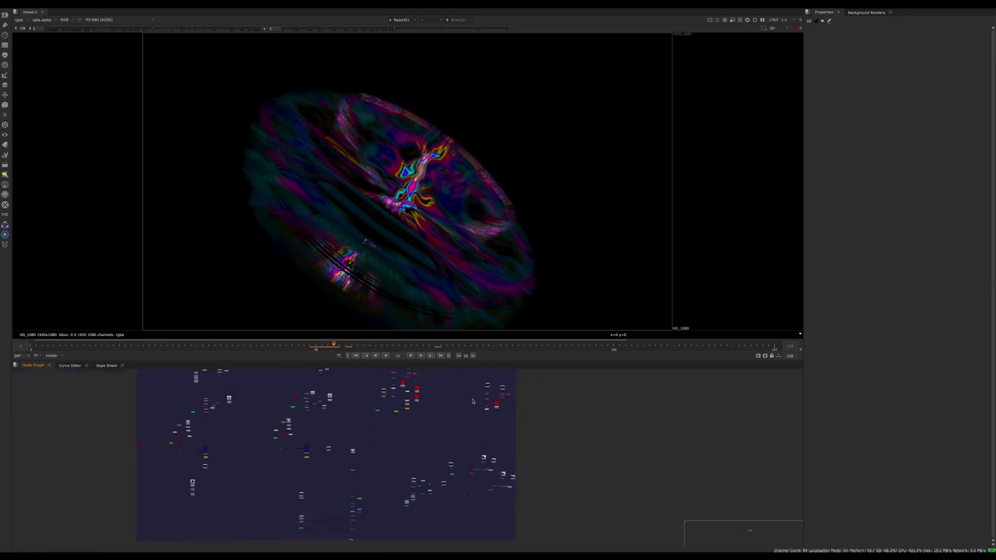
pyautogui.moveTo(361, 416); pyautogui.dragTo(373, 462, button='middle')
pyautogui.scroll(5, 373, 465)
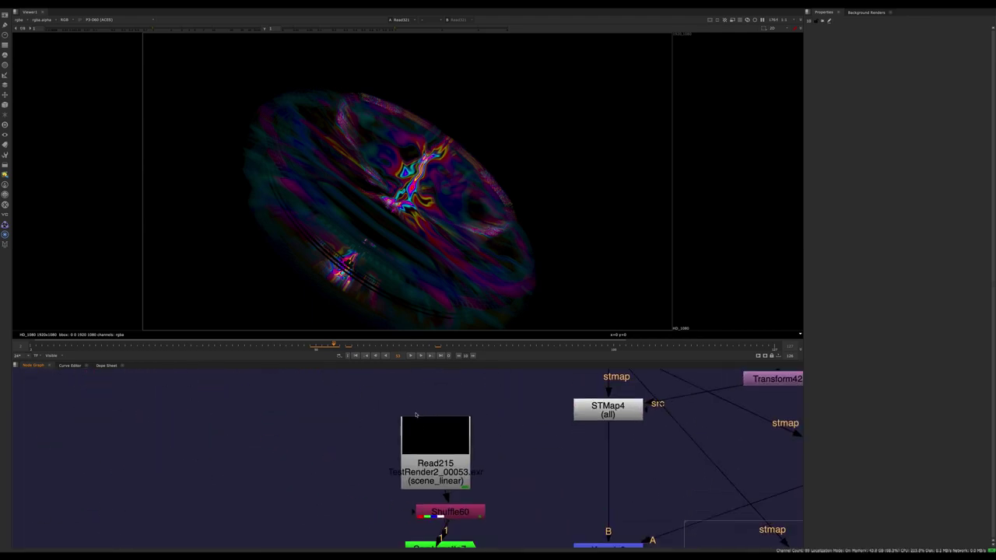
# View the pre-rendered shockwave Read node beside the deep merge and Write nodes
pyautogui.scroll(-5, 376, 451)
pyautogui.moveTo(333, 507); pyautogui.dragTo(552, 394, button='middle')
pyautogui.moveTo(436, 499); pyautogui.dragTo(446, 423, button='middle')
pyautogui.scroll(4, 458, 433)
pyautogui.click(474, 407)
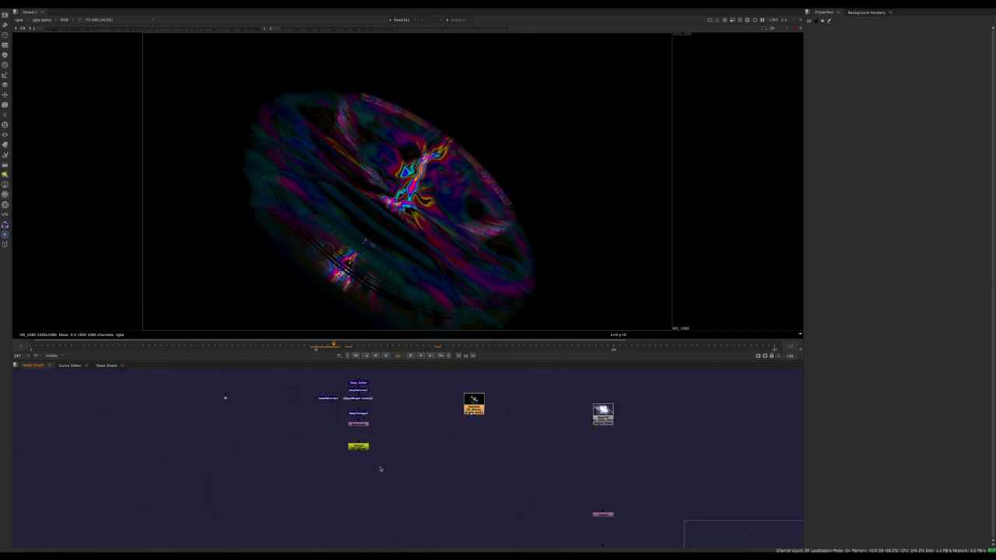
pyautogui.press('1')
pyautogui.click(401, 462)
# View the DE_Refract render in the Read302 node
pyautogui.scroll(-5, 402, 461)
pyautogui.moveTo(330, 477); pyautogui.dragTo(506, 439, button='middle')
pyautogui.scroll(5, 505, 440)
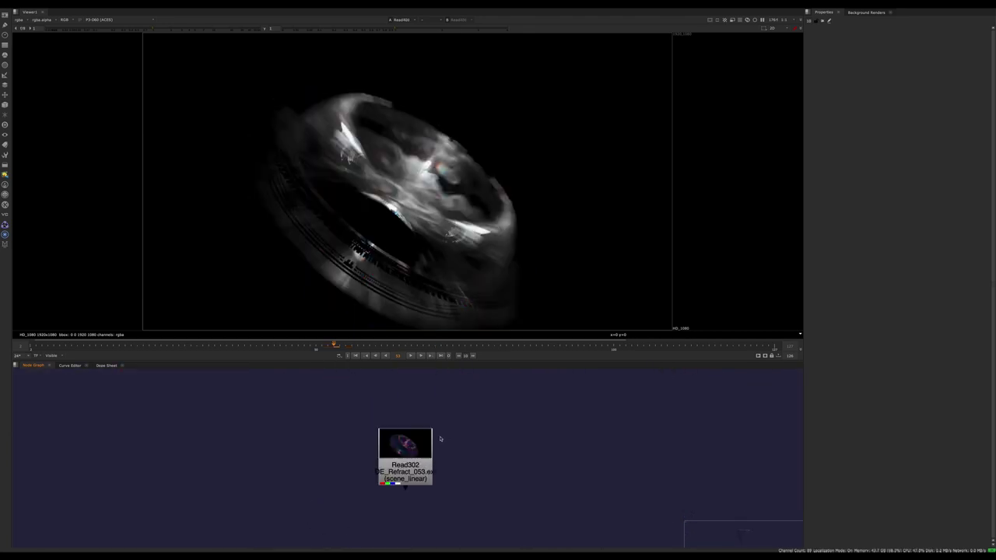
pyautogui.click(404, 455)
pyautogui.press('1')
# View the distortion node feeding the ApplyMaterial node and select the neighbouring sphere projection nodes
pyautogui.scroll(-6, 394, 498)
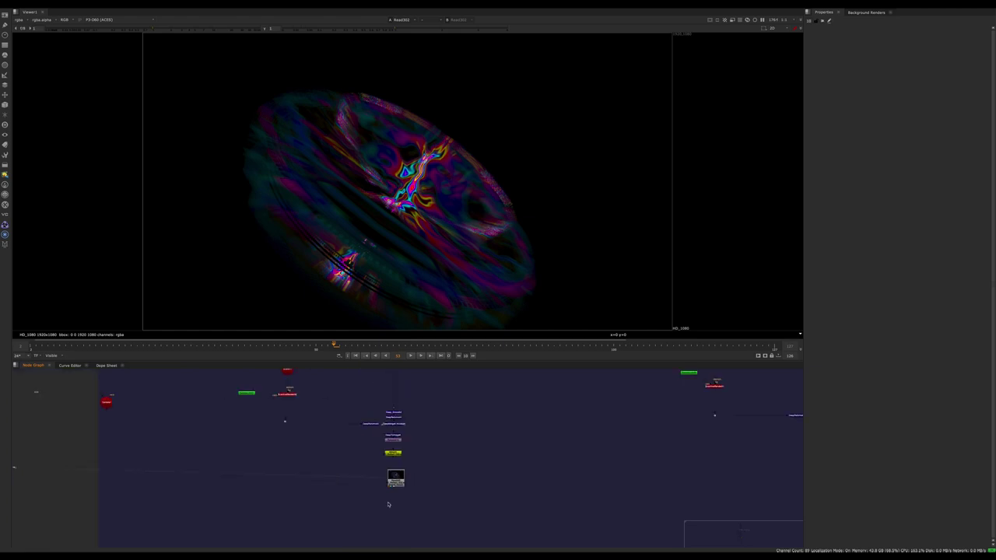
pyautogui.scroll(4, 464, 426)
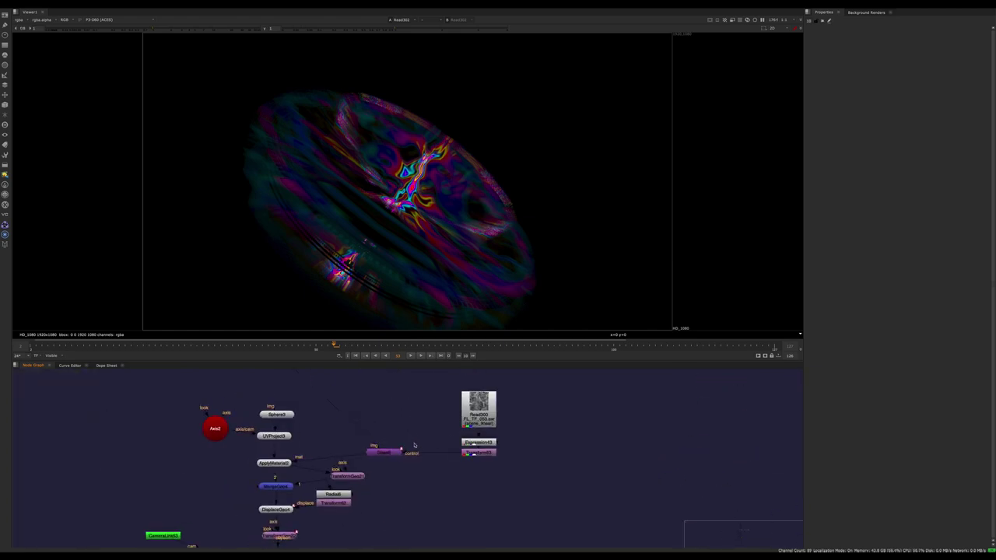
pyautogui.click(384, 452)
pyautogui.press('1')
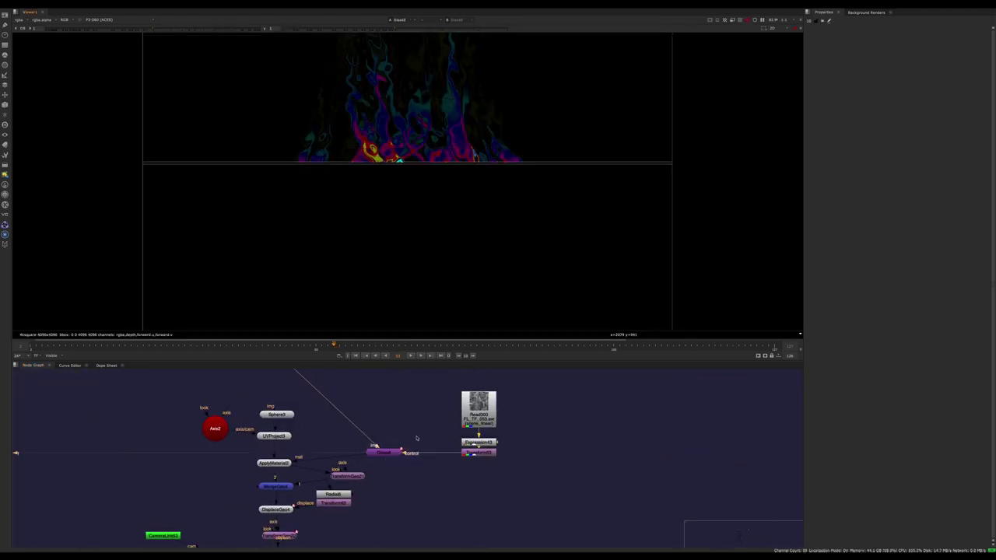
pyautogui.click(416, 436)
pyautogui.moveTo(318, 400); pyautogui.dragTo(192, 495)
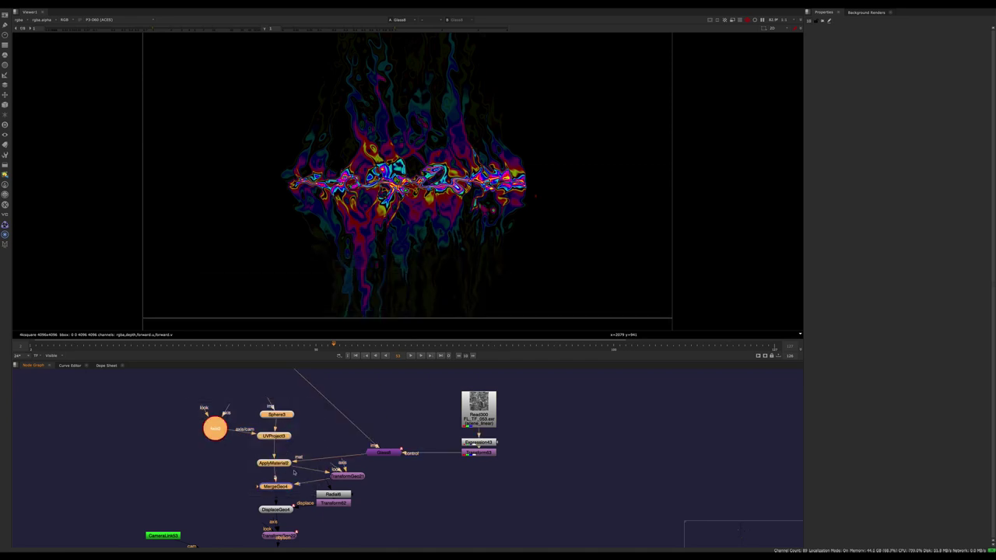
# Trace the distortion node's image input upstream and view the Read node at the top of that branch
pyautogui.scroll(-5, 213, 505)
pyautogui.moveTo(235, 492); pyautogui.dragTo(423, 547, button='middle')
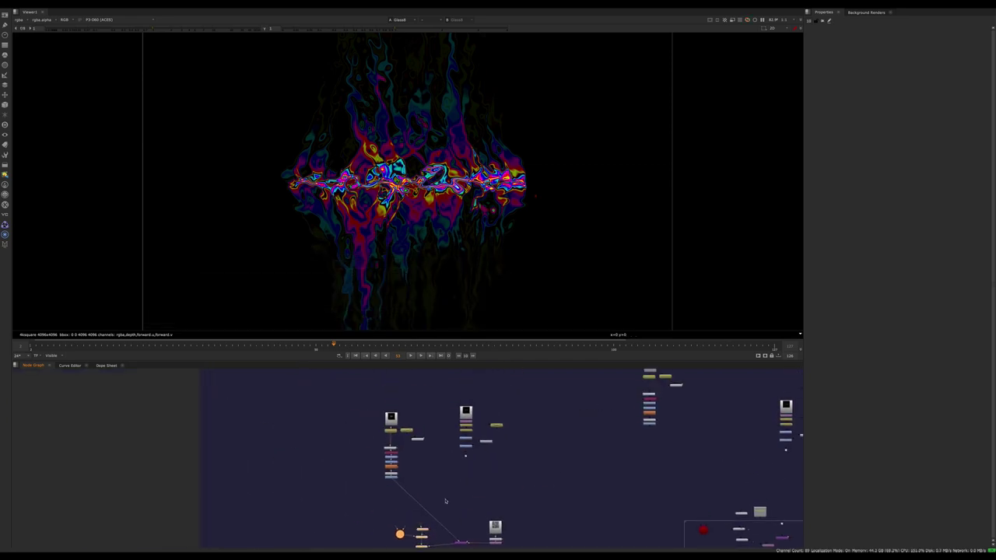
pyautogui.moveTo(445, 500); pyautogui.dragTo(384, 493, button='middle')
pyautogui.scroll(5, 339, 398)
pyautogui.click(359, 415)
pyautogui.press('1')
pyautogui.click(389, 401)
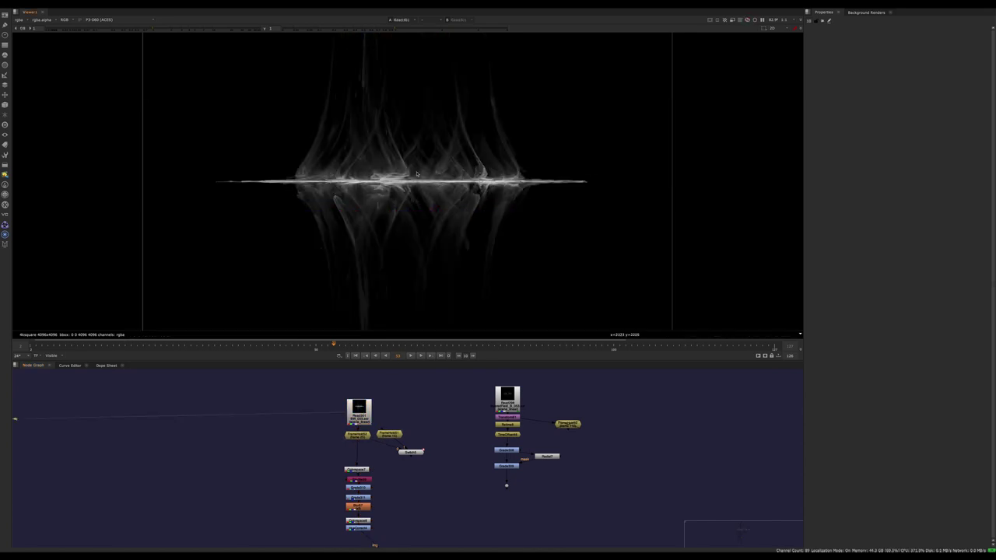
# Examine the bright horizontal plane and vertical wisps of the source element up close
pyautogui.scroll(-3, 401, 182)
pyautogui.scroll(4, 398, 190)
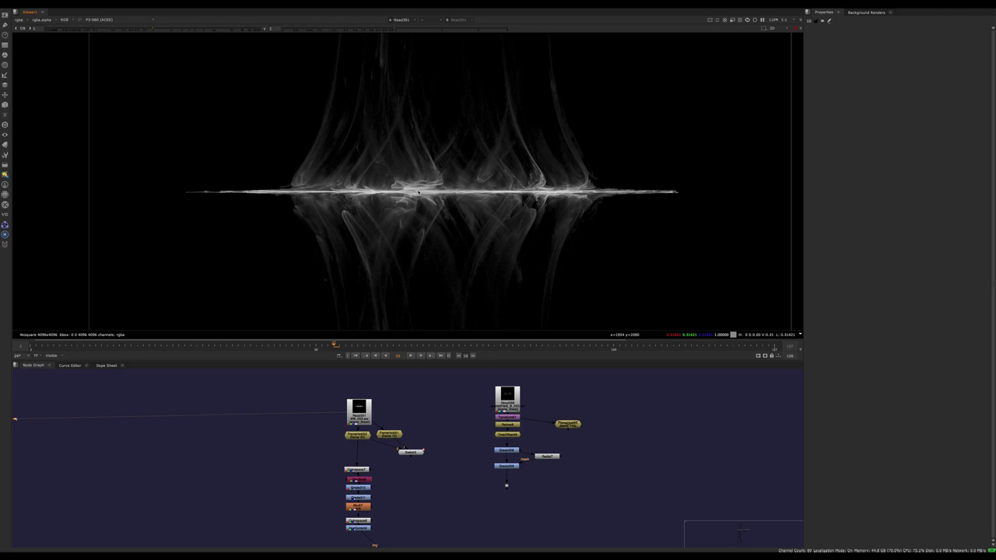
pyautogui.scroll(3, 370, 190)
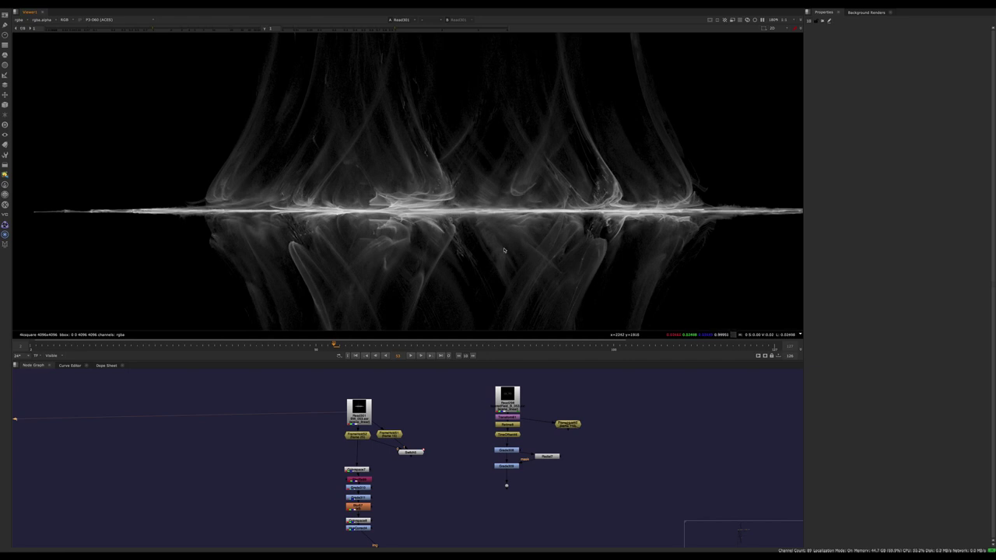
# Open the settings of the Colorspace7 node below the source element's FrameHold and view its output
pyautogui.moveTo(545, 154); pyautogui.dragTo(377, 302)
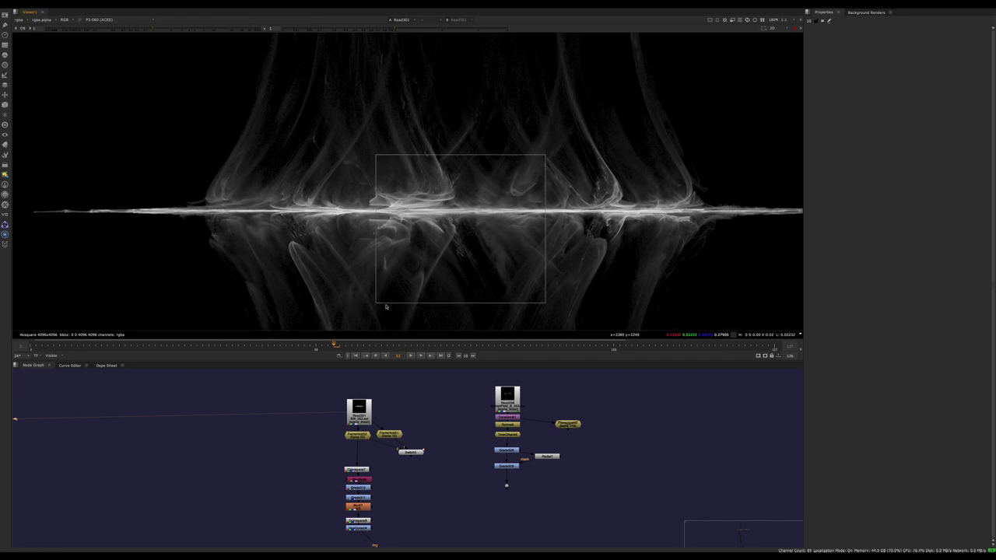
pyautogui.moveTo(535, 256); pyautogui.dragTo(468, 238, button='middle')
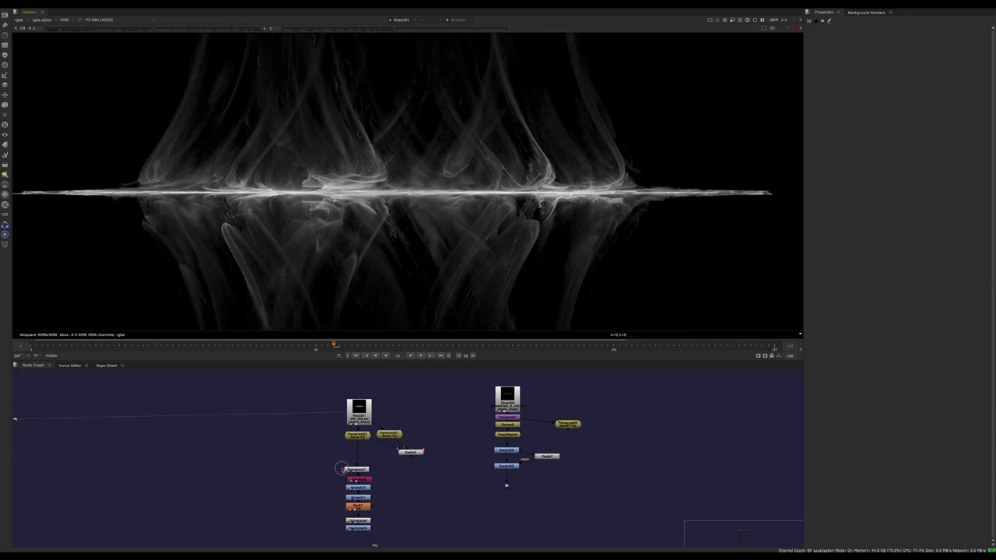
pyautogui.moveTo(362, 464); pyautogui.dragTo(509, 468, button='middle')
pyautogui.scroll(5, 406, 475)
pyautogui.moveTo(416, 455); pyautogui.dragTo(424, 440)
pyautogui.doubleClick(425, 441)
pyautogui.click(467, 404)
pyautogui.moveTo(395, 405); pyautogui.dragTo(395, 420, button='middle')
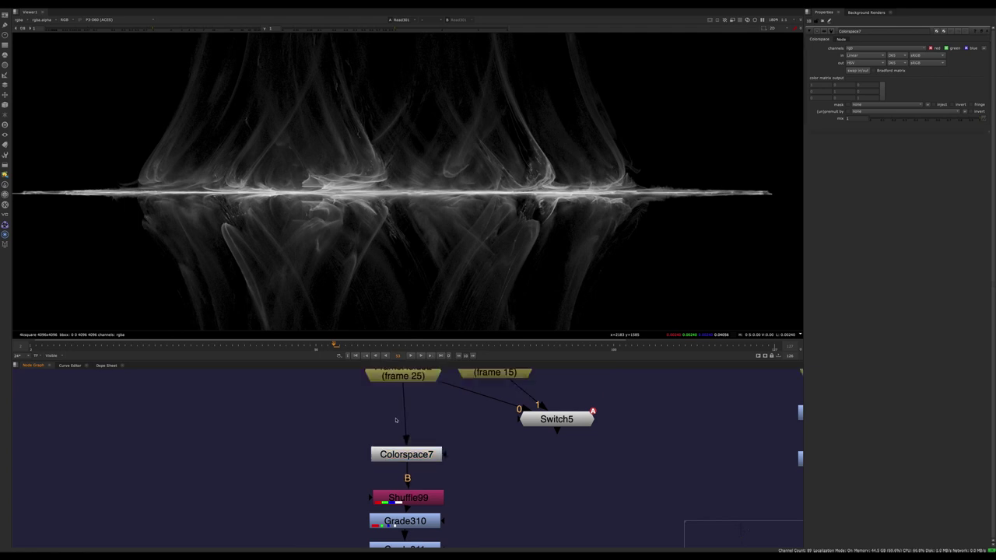
pyautogui.click(414, 453)
pyautogui.press('1')
pyautogui.scroll(-5, 287, 440)
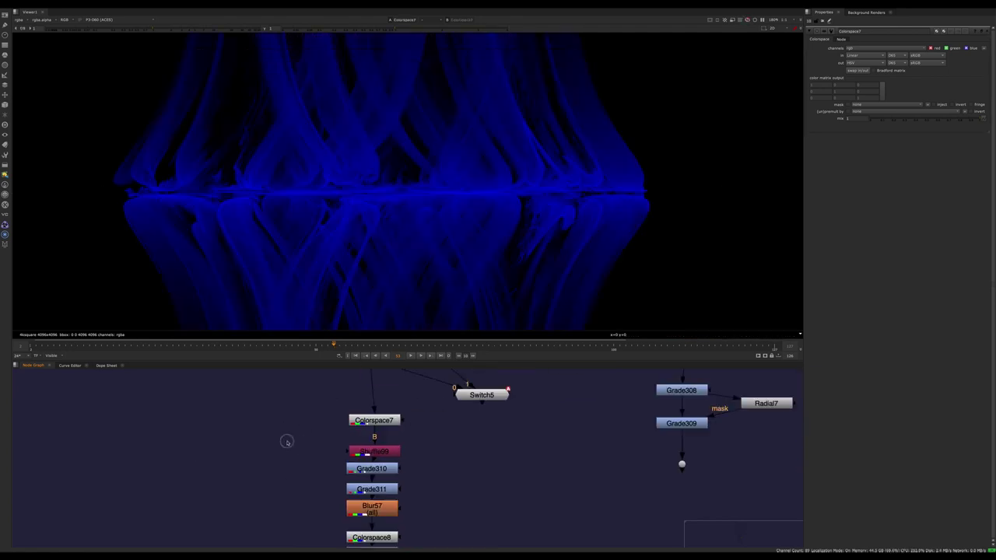
# View the Colorspace8 node's output with the whole frame fitted in the viewer
pyautogui.moveTo(381, 474); pyautogui.dragTo(306, 487)
pyautogui.press('1')
pyautogui.press('f')
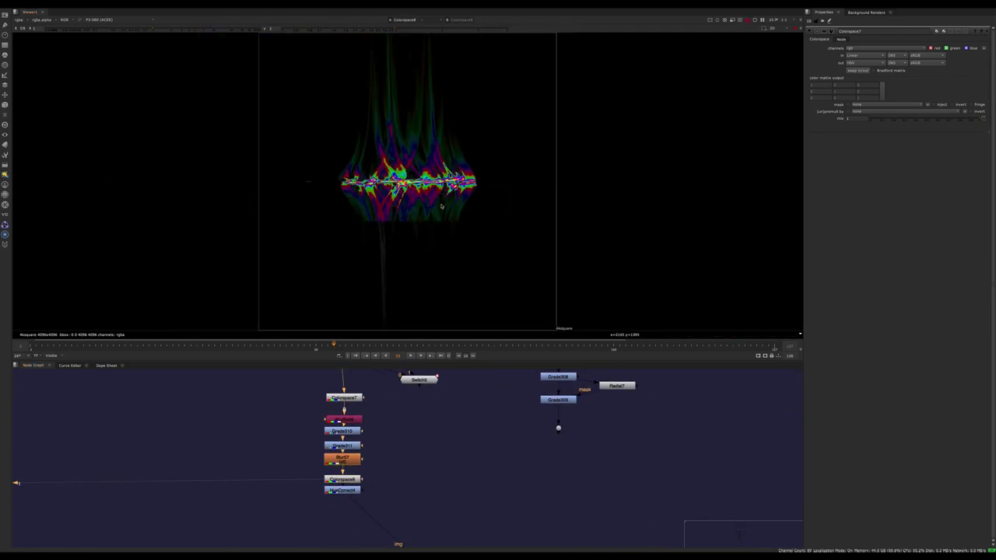
# Pull the node chain from Colorspace7 to Colorspace8 aside and return it to its place in the branch
pyautogui.moveTo(296, 495); pyautogui.dragTo(300, 475)
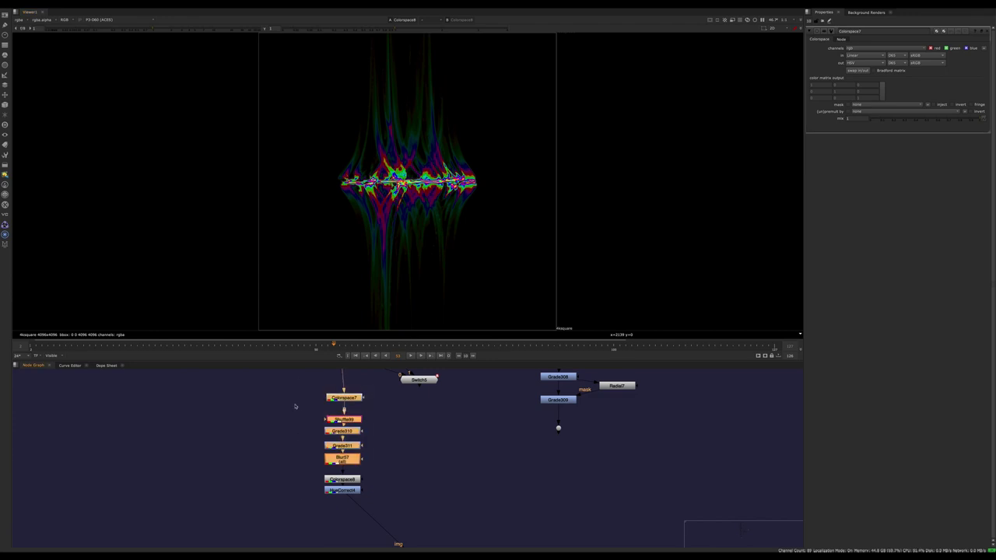
pyautogui.moveTo(296, 393); pyautogui.dragTo(249, 464)
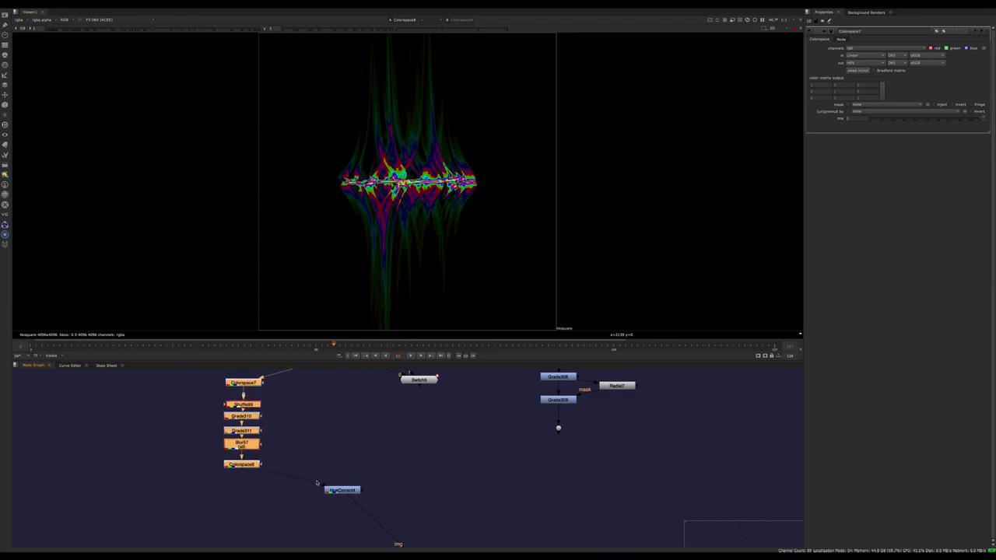
pyautogui.moveTo(250, 390); pyautogui.dragTo(364, 405)
# Compare the greyscale output of FrameHold52 with the multicoloured output of Colorspace8
pyautogui.click(393, 419)
pyautogui.moveTo(393, 418); pyautogui.dragTo(372, 481, button='middle')
pyautogui.click(327, 425)
pyautogui.press('1')
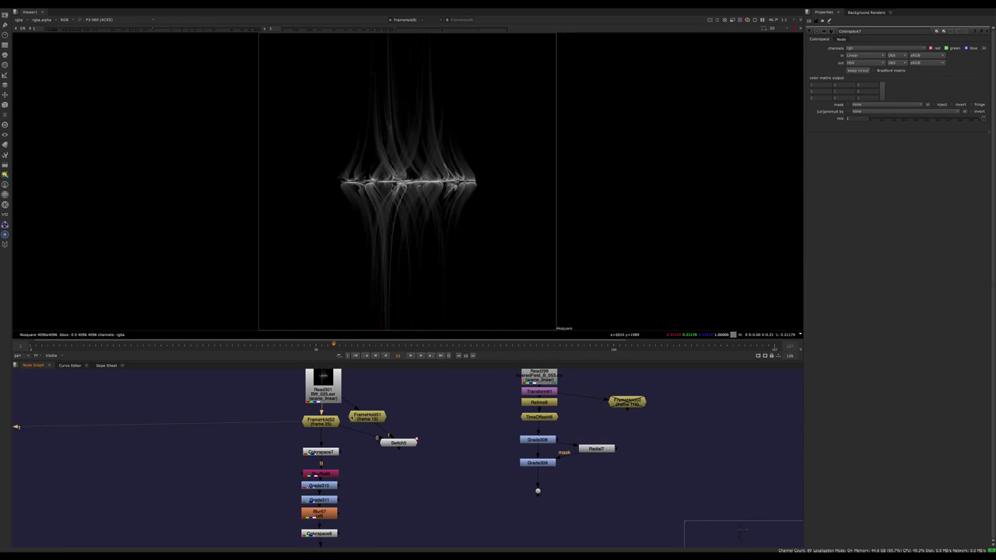
pyautogui.moveTo(327, 428); pyautogui.dragTo(337, 384, button='middle')
pyautogui.click(342, 489)
pyautogui.press('1')
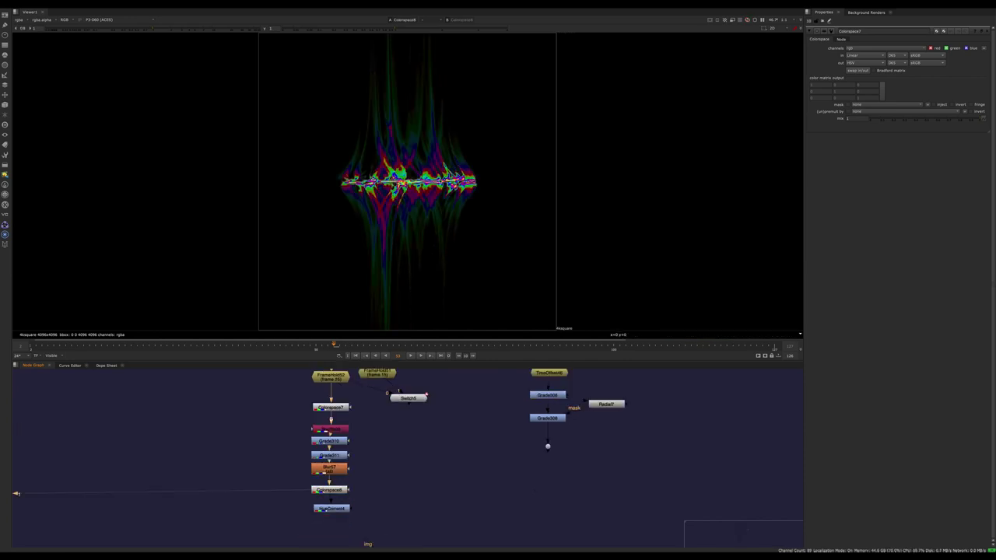
# View the HueCorrect4 output up close and compare the image with the node disabled and enabled
pyautogui.click(315, 508)
pyautogui.scroll(5, 413, 206)
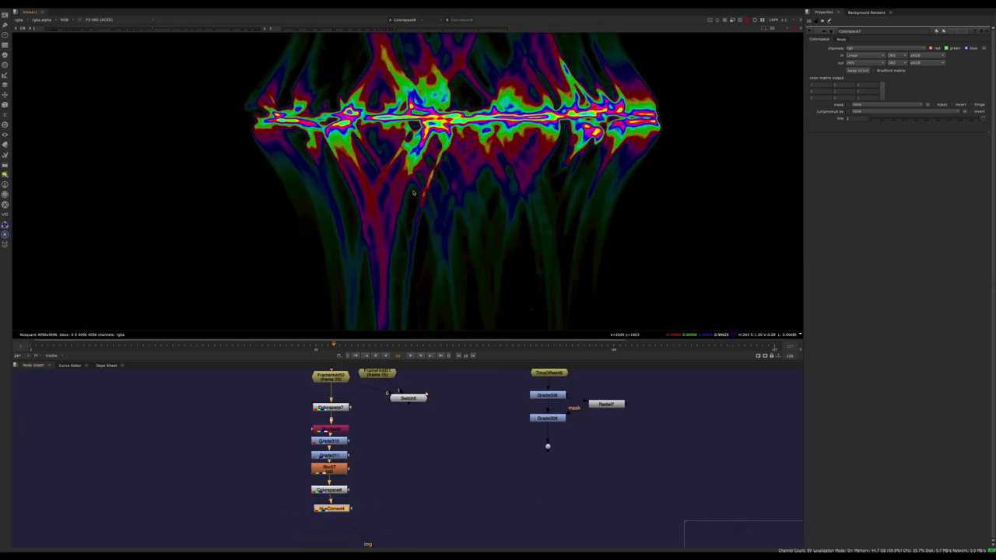
pyautogui.press('1')
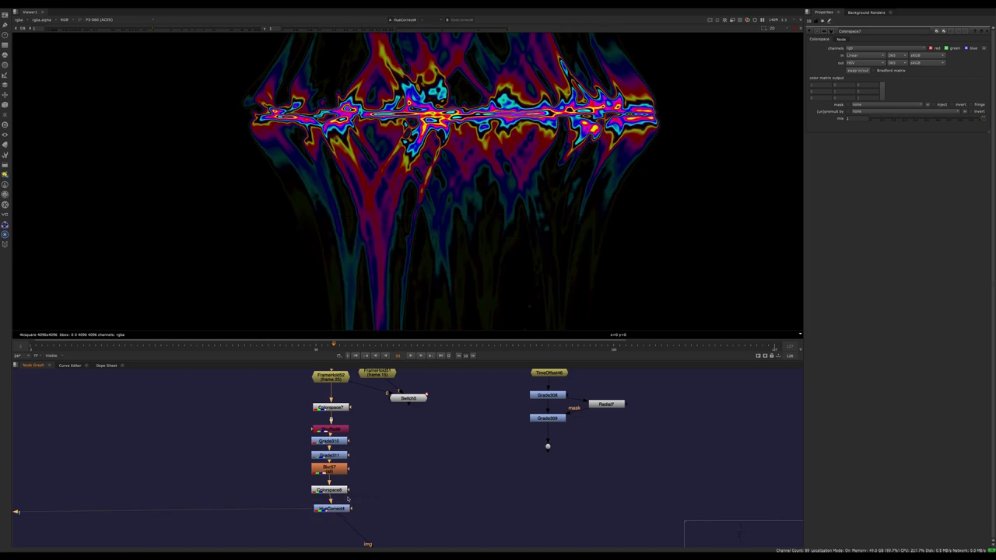
pyautogui.click(334, 508)
pyautogui.press('d')
pyautogui.press('d')
pyautogui.press('d')
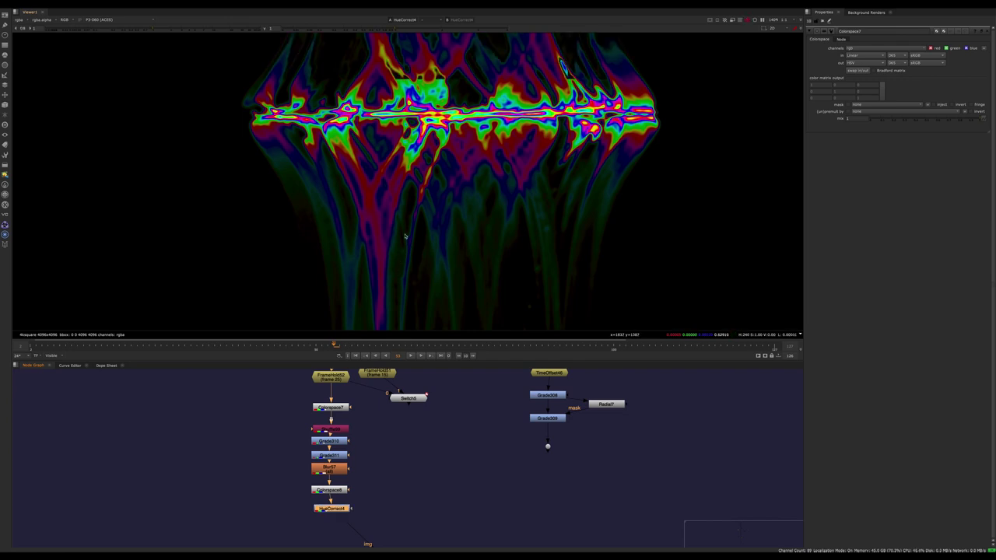
pyautogui.scroll(-4, 410, 202)
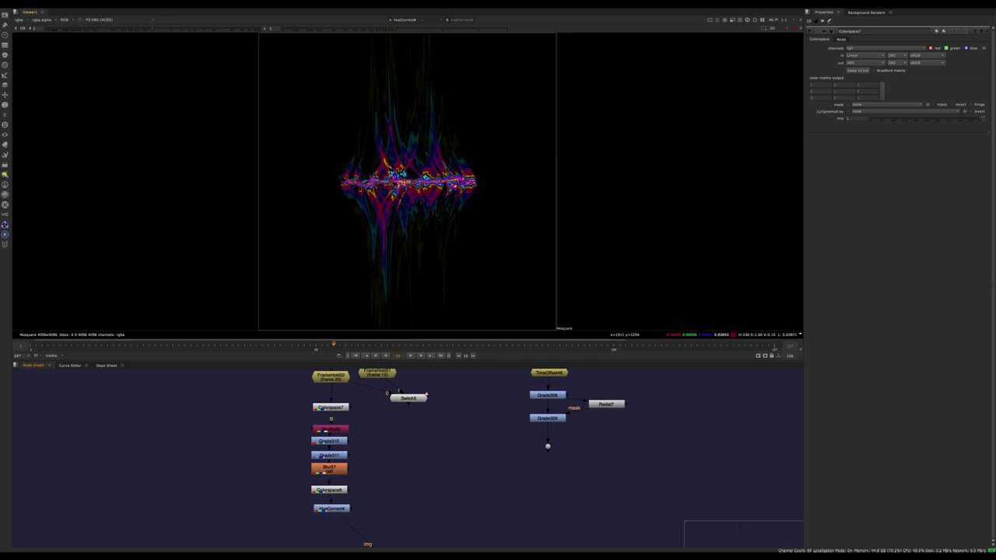
pyautogui.scroll(10, 396, 170)
pyautogui.scroll(-8, 396, 170)
pyautogui.press('f')
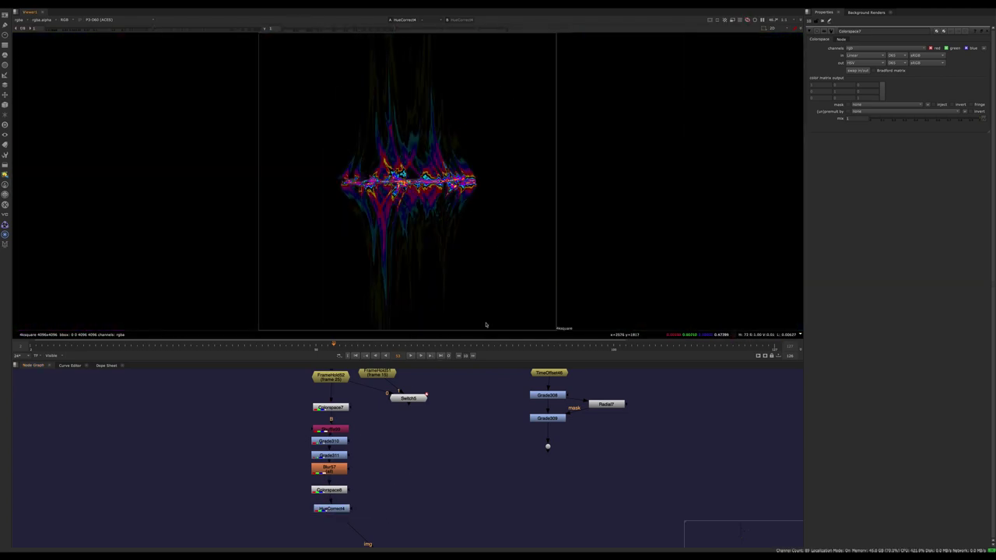
# Follow the branch downstream to the Glass8 distortion node and view its output
pyautogui.moveTo(391, 450); pyautogui.dragTo(379, 386, button='middle')
pyautogui.scroll(-6, 393, 443)
pyautogui.scroll(10, 396, 459)
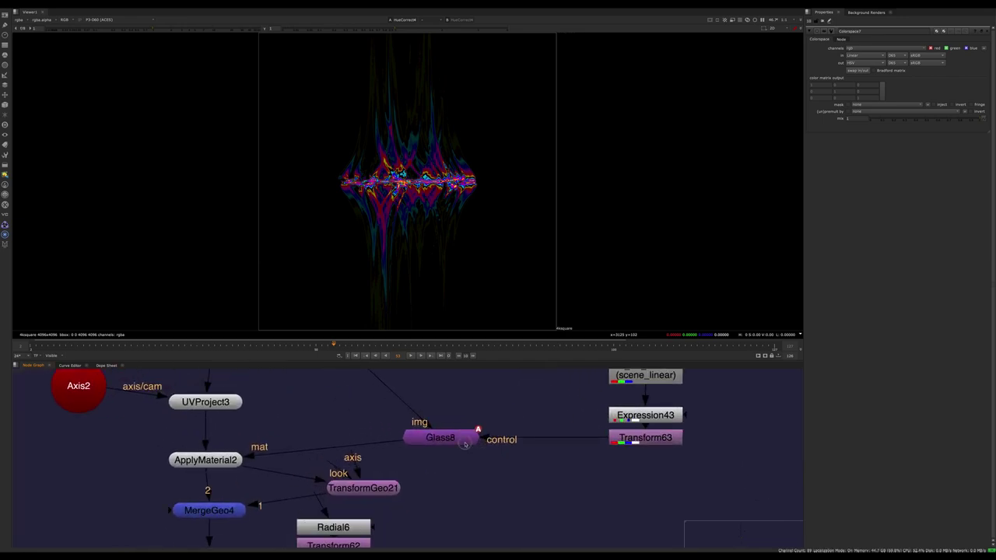
pyautogui.click(464, 440)
pyautogui.press('1')
pyautogui.click(455, 491)
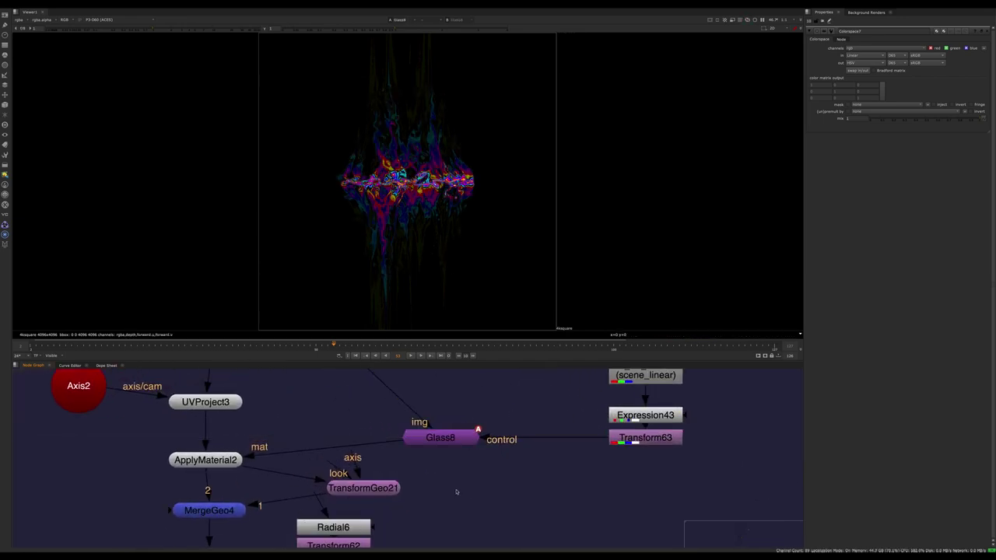
# Trace the projection downstream to its ScanlineRender and view the pre-rendered pass in the Read node below, fitted to the viewer
pyautogui.moveTo(225, 451); pyautogui.dragTo(354, 431, button='middle')
pyautogui.click(351, 439)
pyautogui.scroll(-4, 354, 451)
pyautogui.moveTo(371, 528); pyautogui.dragTo(378, 419, button='middle')
pyautogui.click(359, 432)
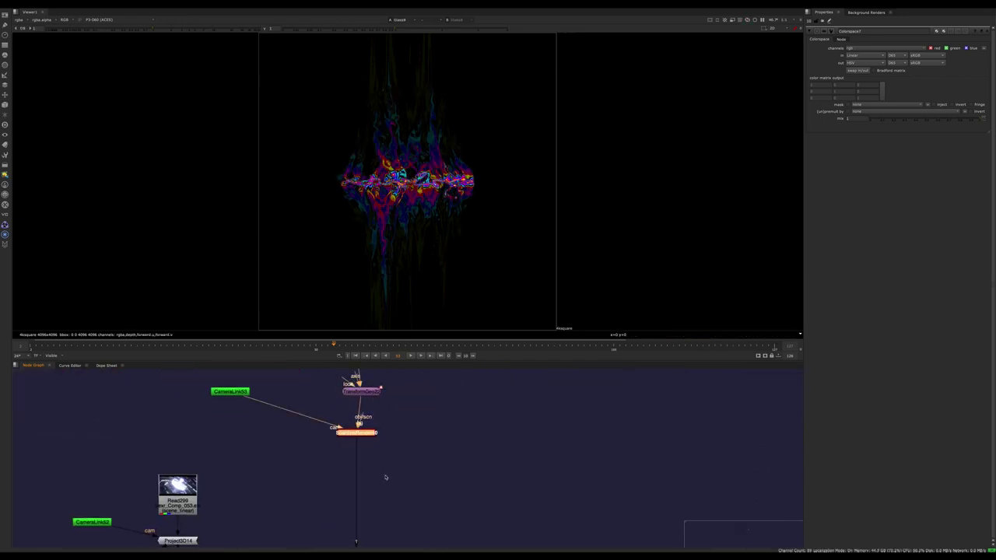
pyautogui.scroll(-5, 384, 473)
pyautogui.press('1')
pyautogui.click(366, 530)
pyautogui.press('1')
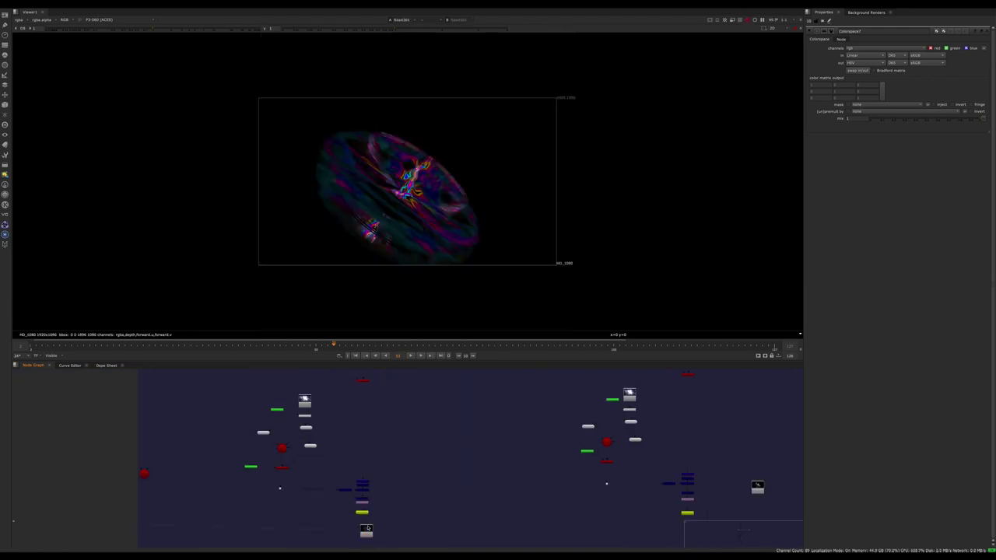
pyautogui.press('f')
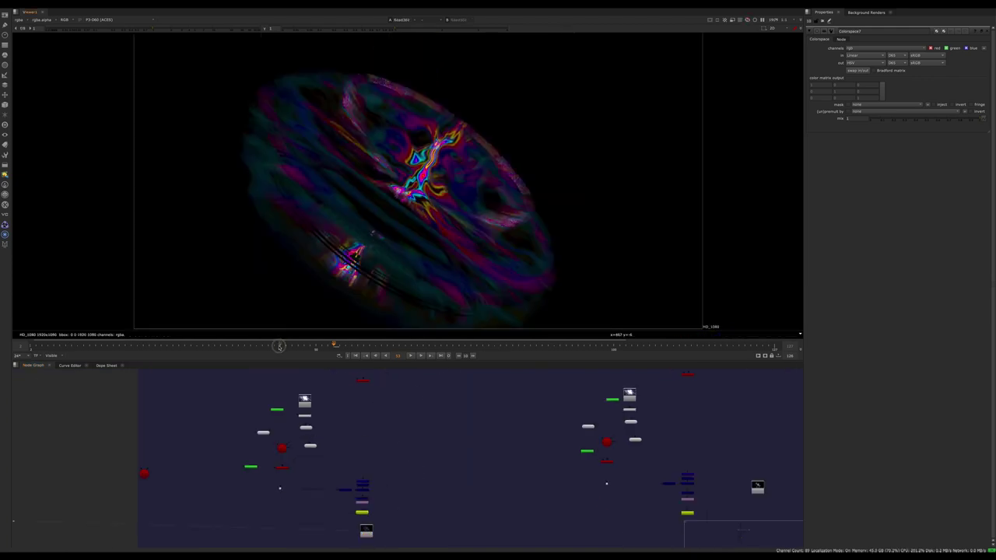
# Play the pre-rendered shockwave pass from an earlier frame and compare adjacent frames
pyautogui.click(279, 346)
pyautogui.click(410, 355)
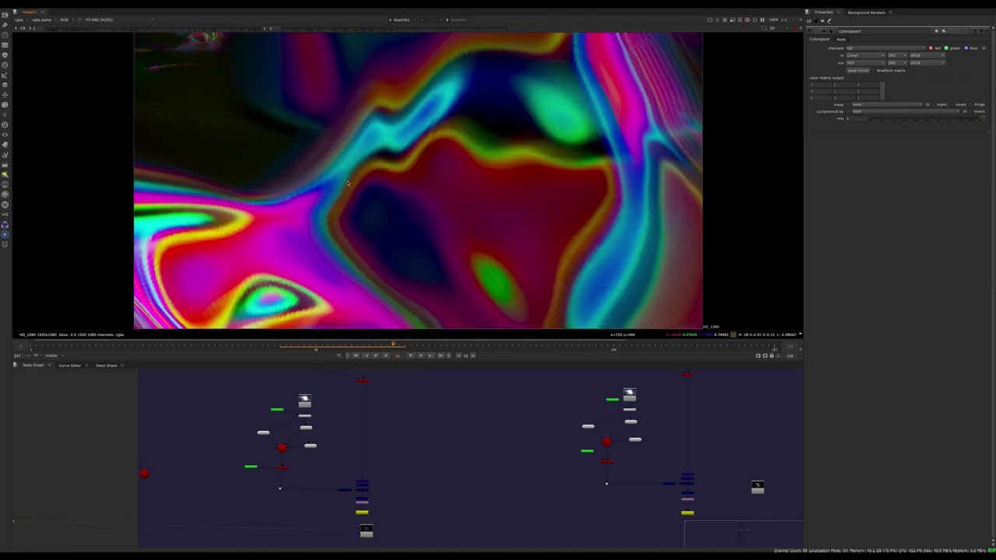
pyautogui.press('Right')
pyautogui.press('Left')
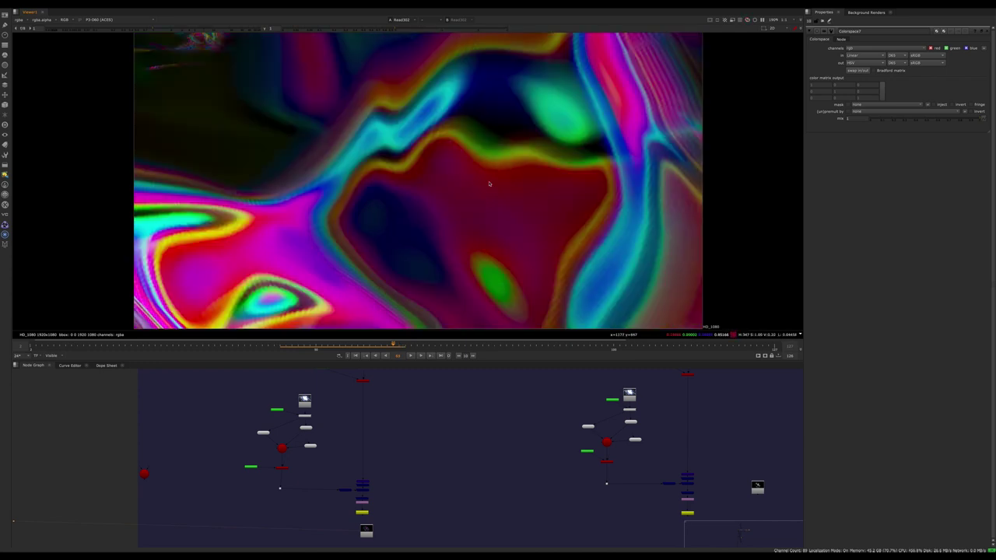
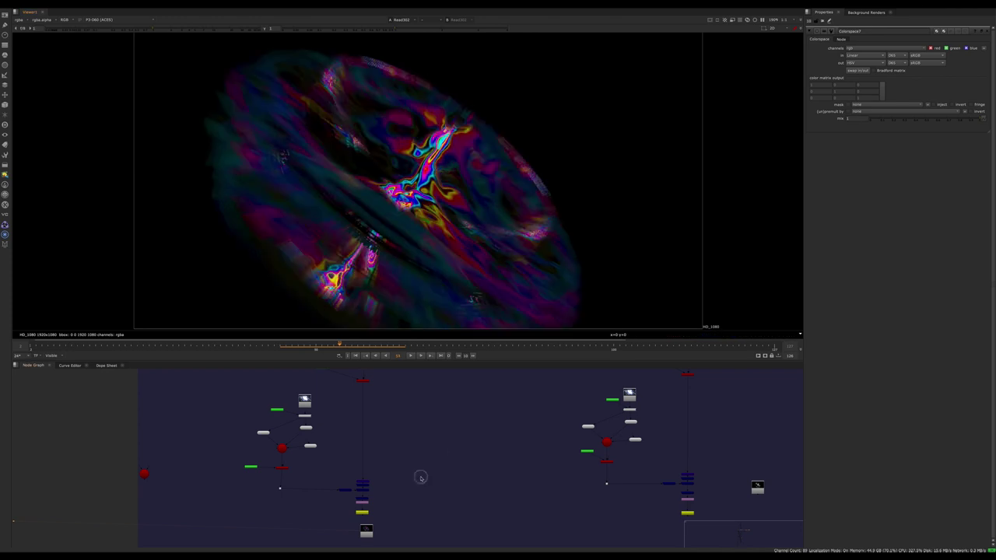
# Return to the main comp branch and view the composite at its merge node
pyautogui.moveTo(439, 518); pyautogui.dragTo(366, 448, button='middle')
pyautogui.scroll(-10, 354, 476)
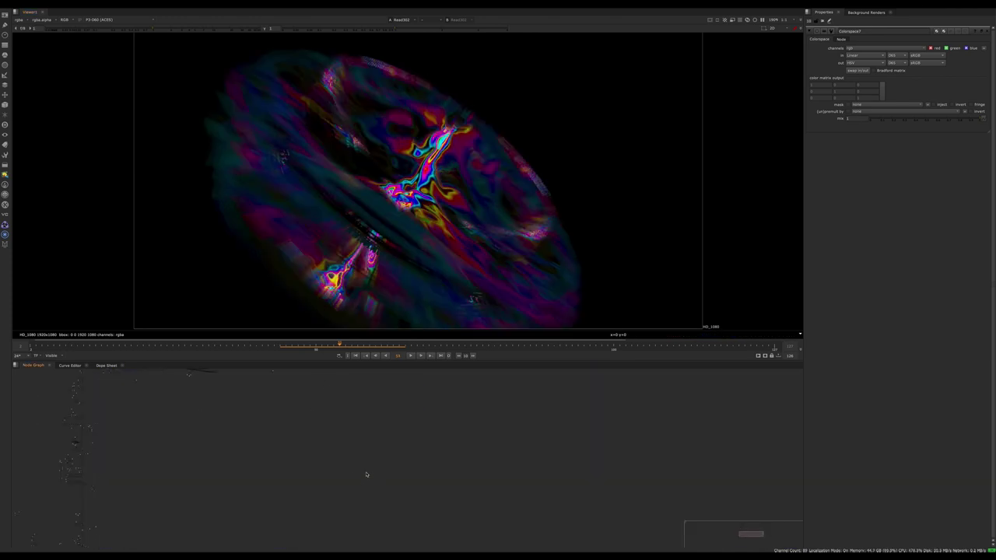
pyautogui.moveTo(159, 504); pyautogui.dragTo(444, 477, button='middle')
pyautogui.moveTo(391, 525); pyautogui.dragTo(436, 417, button='middle')
pyautogui.scroll(3, 398, 414)
pyautogui.scroll(5, 415, 451)
pyautogui.scroll(5, 436, 419)
pyautogui.moveTo(436, 431); pyautogui.dragTo(461, 517, button='middle')
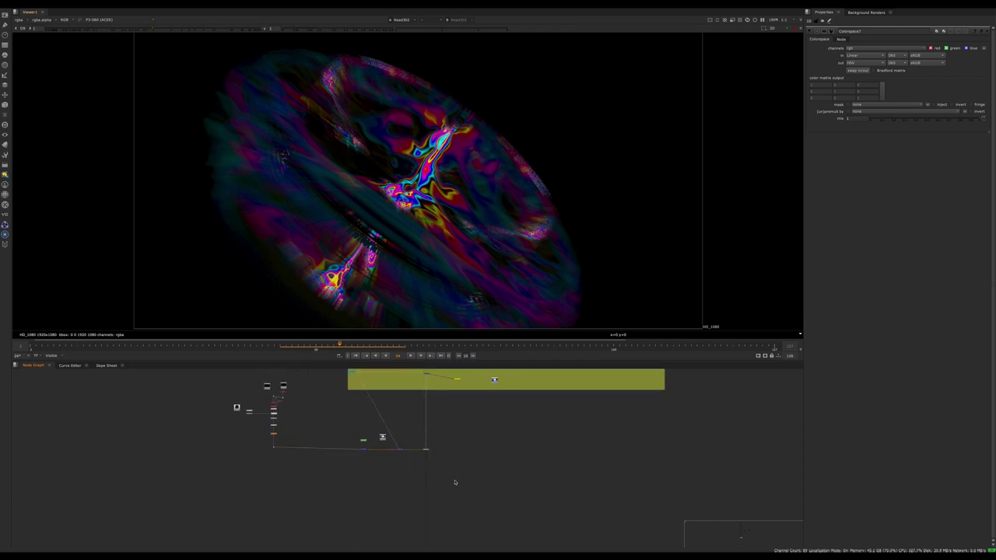
pyautogui.press('1')
pyautogui.scroll(-8, 415, 482)
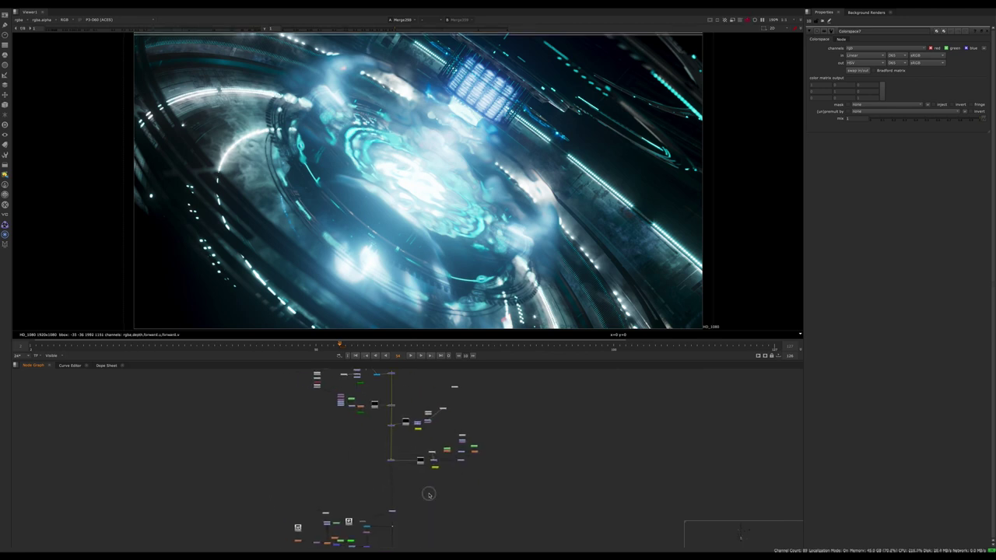
# View the Read377 distortion render that feeds the main branch's merges
pyautogui.moveTo(425, 406); pyautogui.dragTo(408, 491, button='middle')
pyautogui.scroll(8, 361, 452)
pyautogui.click(371, 440)
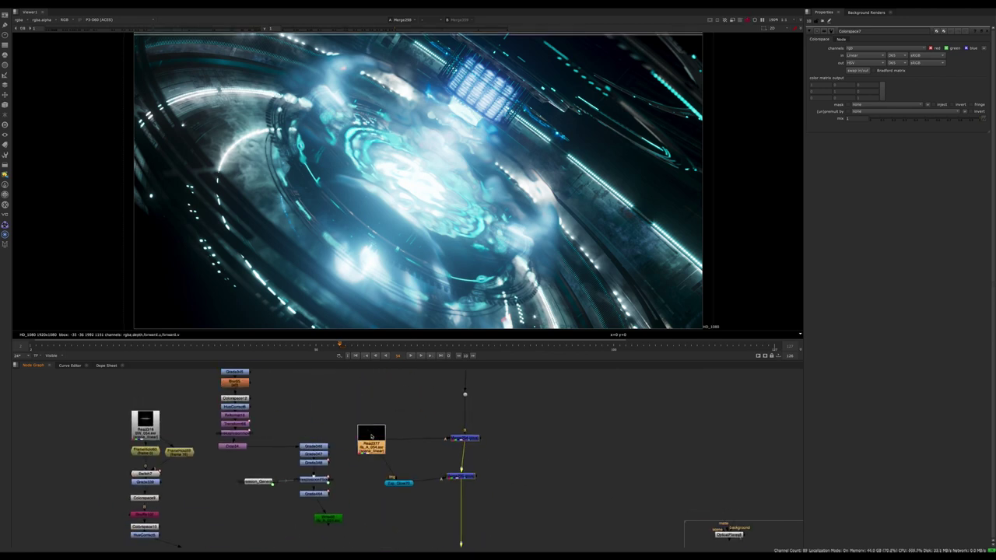
pyautogui.press('1')
pyautogui.scroll(-8, 381, 433)
pyautogui.moveTo(418, 399); pyautogui.dragTo(444, 458, button='middle')
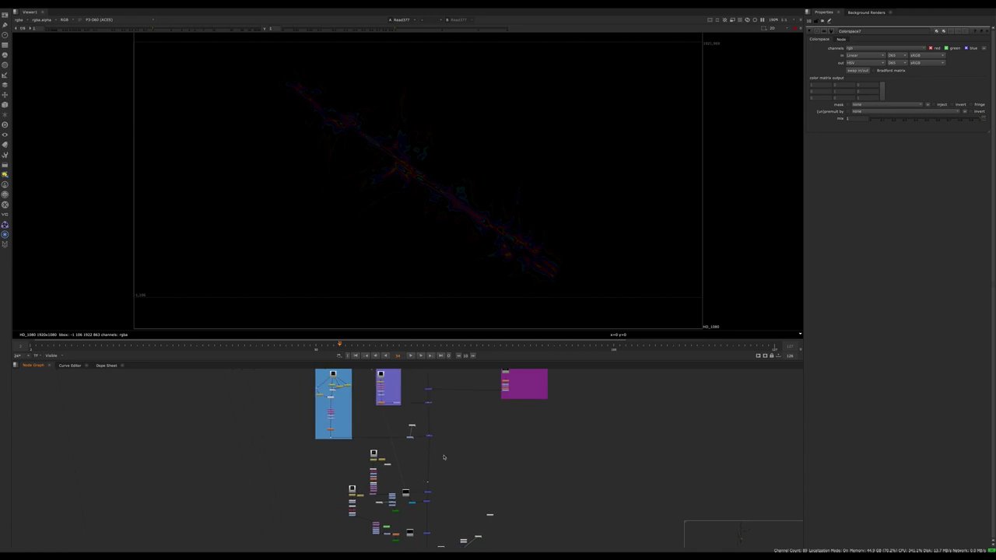
# Send the main-branch merge node just below the blue and purple backdrops to the viewer
pyautogui.click(429, 436)
pyautogui.press('1')
pyautogui.scroll(-4, 439, 472)
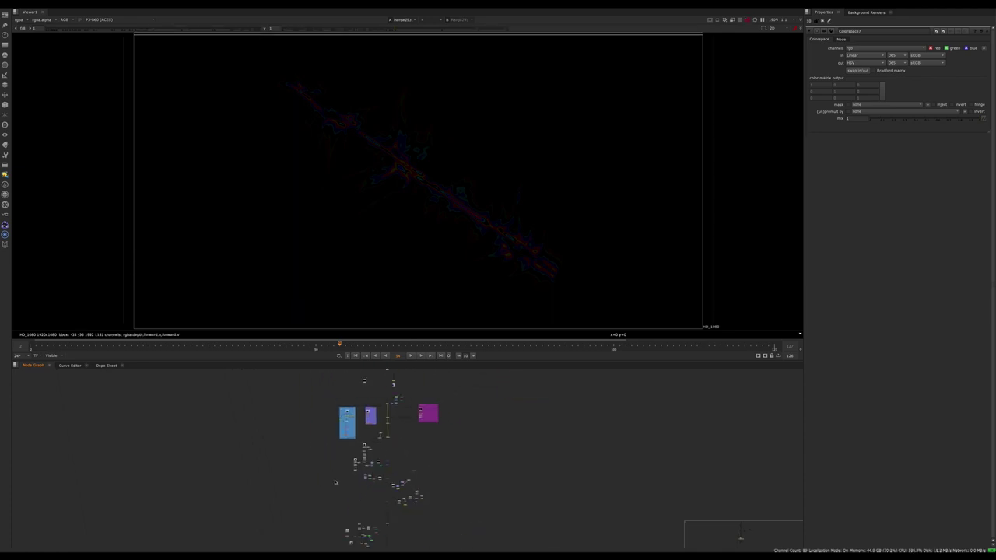
# Find the final trexr_Comp render's Read node, view it, and scrub back to frame 51
pyautogui.scroll(6, 354, 449)
pyautogui.scroll(-5, 354, 449)
pyautogui.scroll(5, 385, 415)
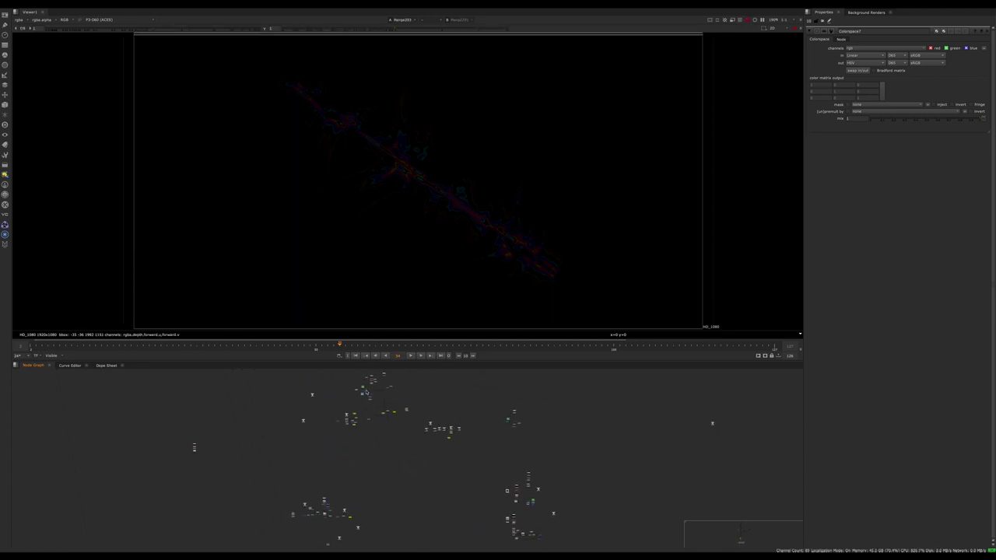
pyautogui.press('1')
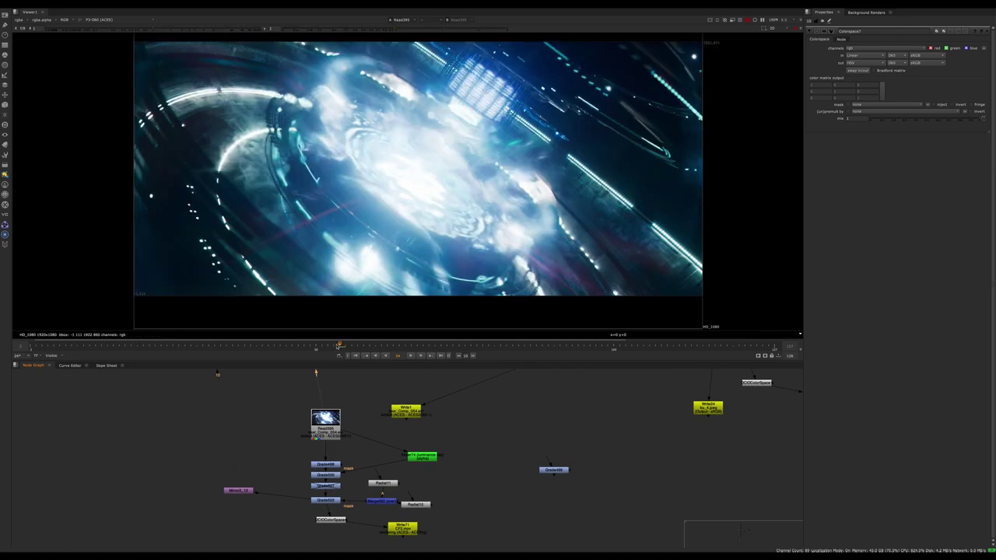
pyautogui.moveTo(338, 346); pyautogui.dragTo(327, 346)
pyautogui.press('Left')
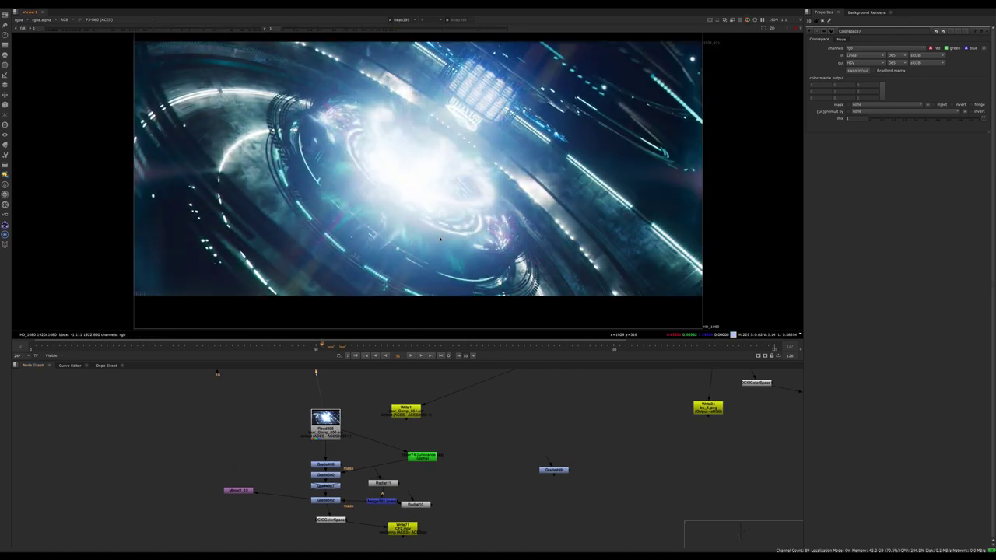
pyautogui.press('Right')
pyautogui.press('Left')
# Place a copy of the final trexr_Comp Read node in an empty area of the node graph
pyautogui.click(325, 426)
pyautogui.moveTo(384, 443); pyautogui.dragTo(508, 453, button='middle')
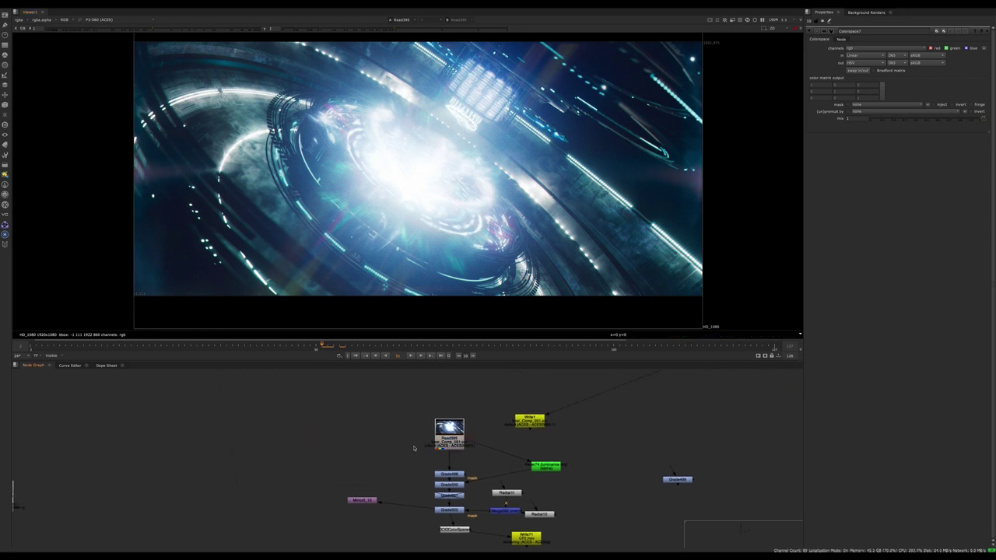
pyautogui.scroll(-8, 414, 448)
pyautogui.moveTo(409, 447); pyautogui.dragTo(357, 446, button='middle')
pyautogui.scroll(7, 409, 510)
pyautogui.click(357, 447)
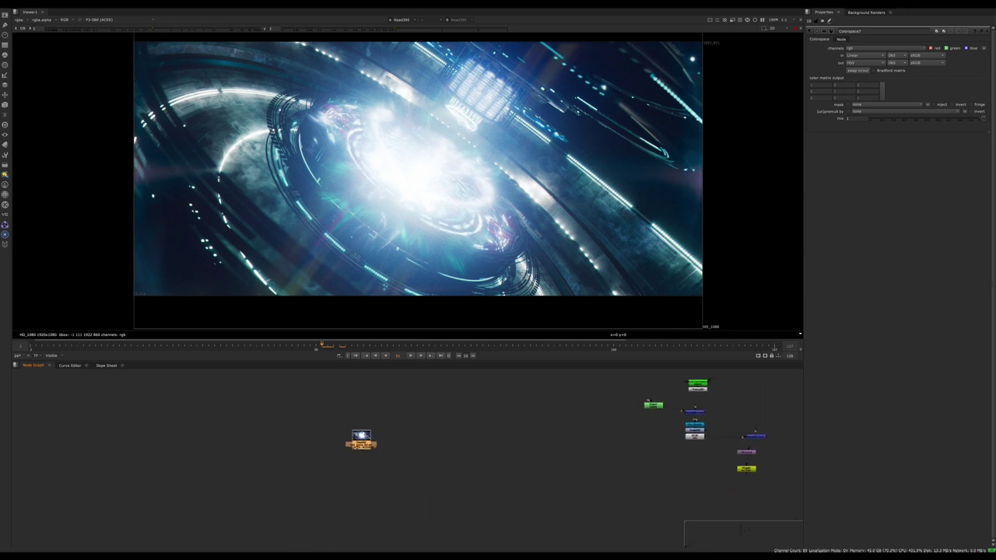
pyautogui.hotkey('ctrl', 'x')
pyautogui.scroll(5, 366, 459)
pyautogui.hotkey('ctrl', 'v')
pyautogui.moveTo(388, 479); pyautogui.dragTo(373, 499)
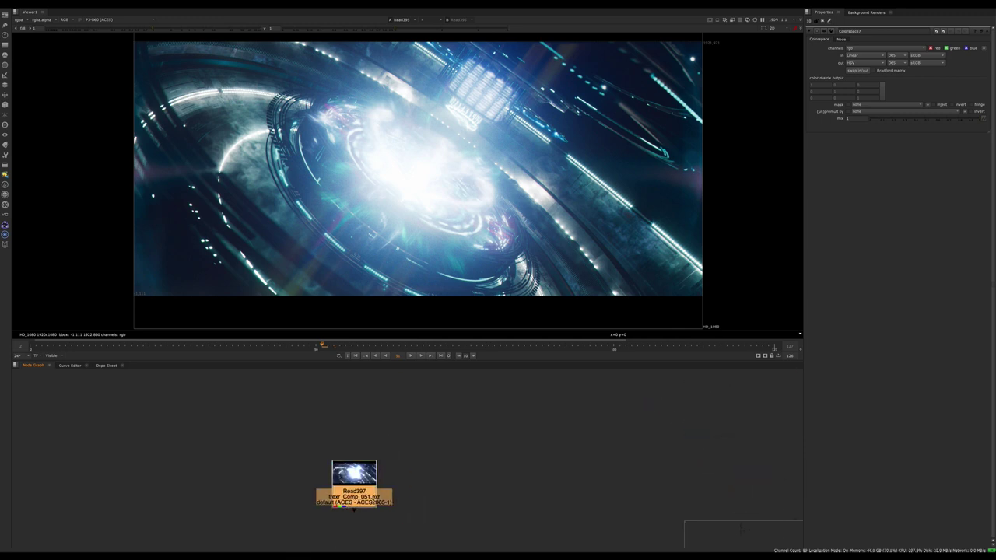
# View the pasted trexr_Comp Read node up close in the graph and in the viewer
pyautogui.scroll(4, 375, 498)
pyautogui.moveTo(376, 499); pyautogui.dragTo(476, 464, button='middle')
pyautogui.press('1')
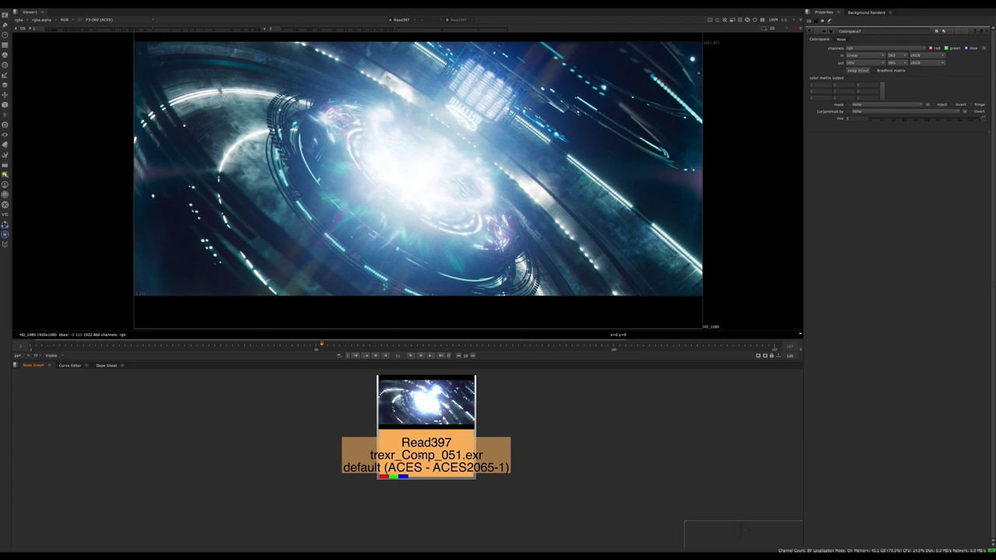
# Add a RotoPaint node below the pasted trexr_Comp Read node and choose its Brush tool
pyautogui.moveTo(420, 455); pyautogui.dragTo(423, 456)
pyautogui.press('Tab')
pyautogui.write('rotop')
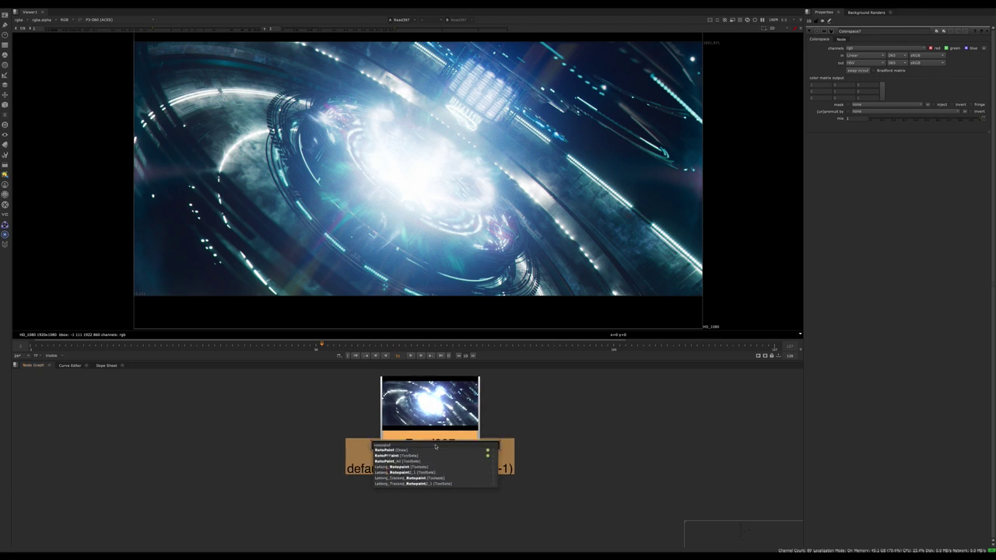
pyautogui.press('Return')
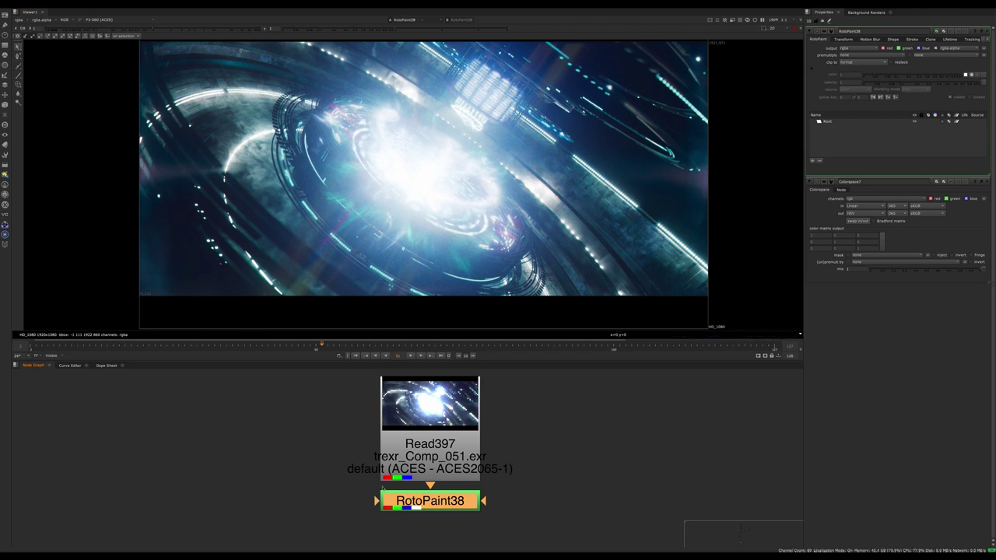
pyautogui.moveTo(418, 505); pyautogui.dragTo(417, 507)
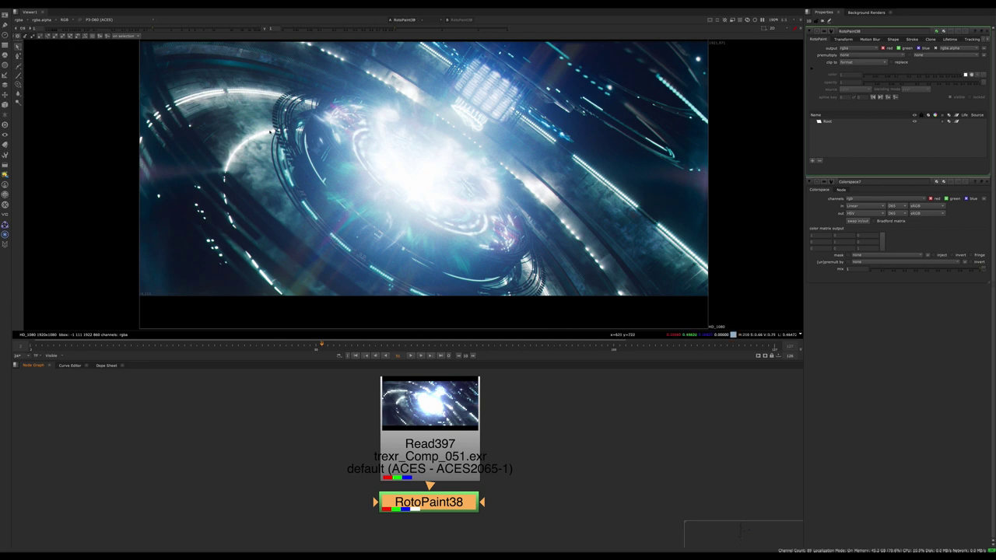
pyautogui.click(19, 77)
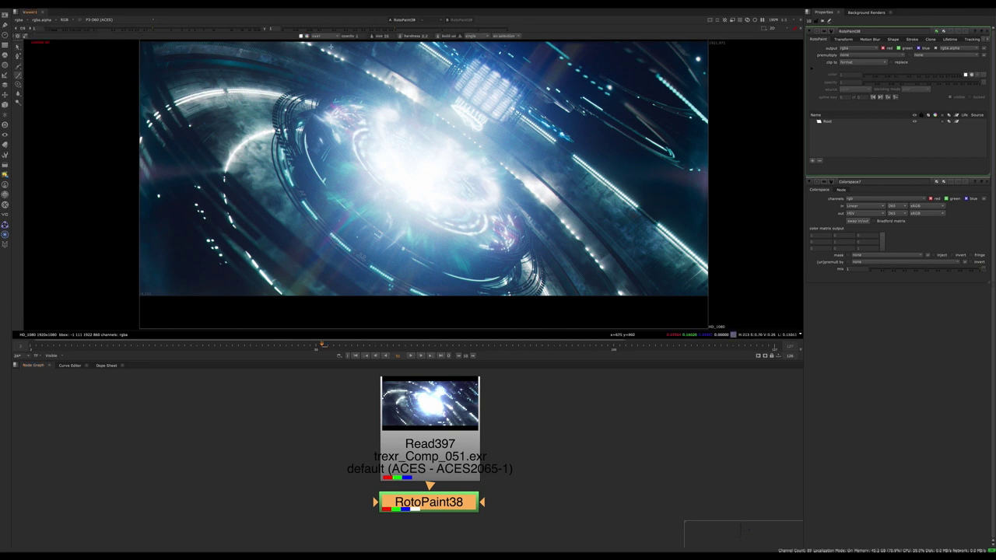
pyautogui.scroll(1, 392, 161)
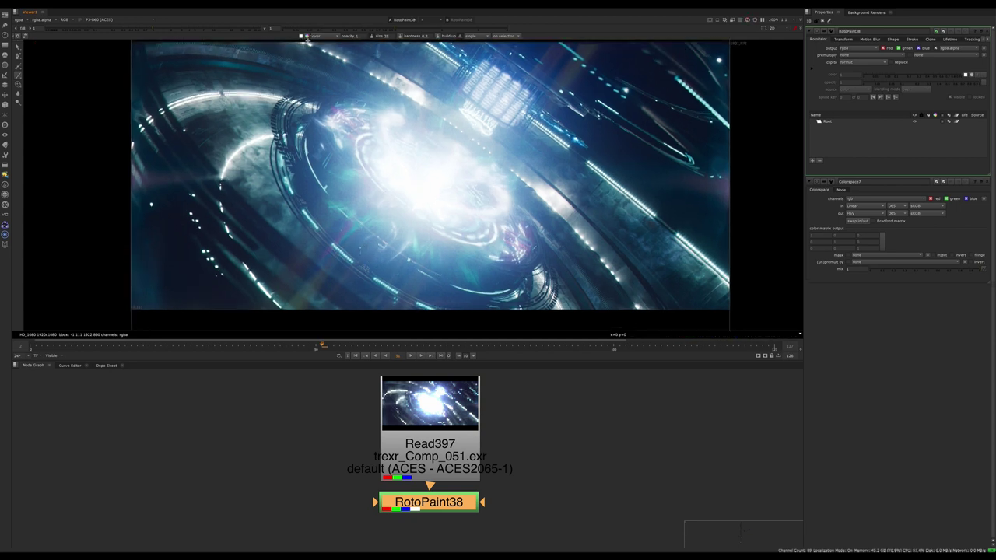
pyautogui.click(307, 37)
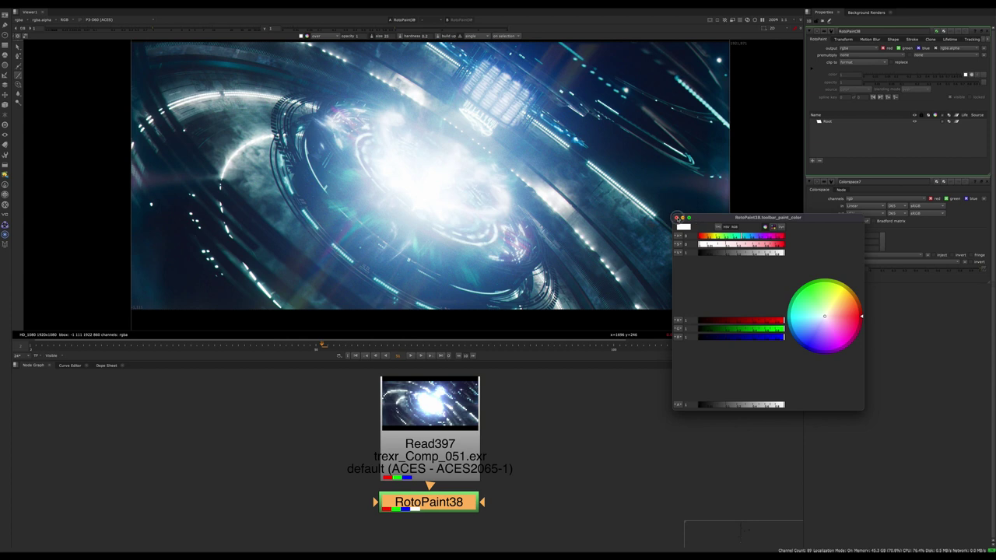
pyautogui.click(677, 218)
# View the trexr_Comp Read node at frame 31, return to frame 51, and view the RotoPaint node
pyautogui.click(429, 455)
pyautogui.press('1')
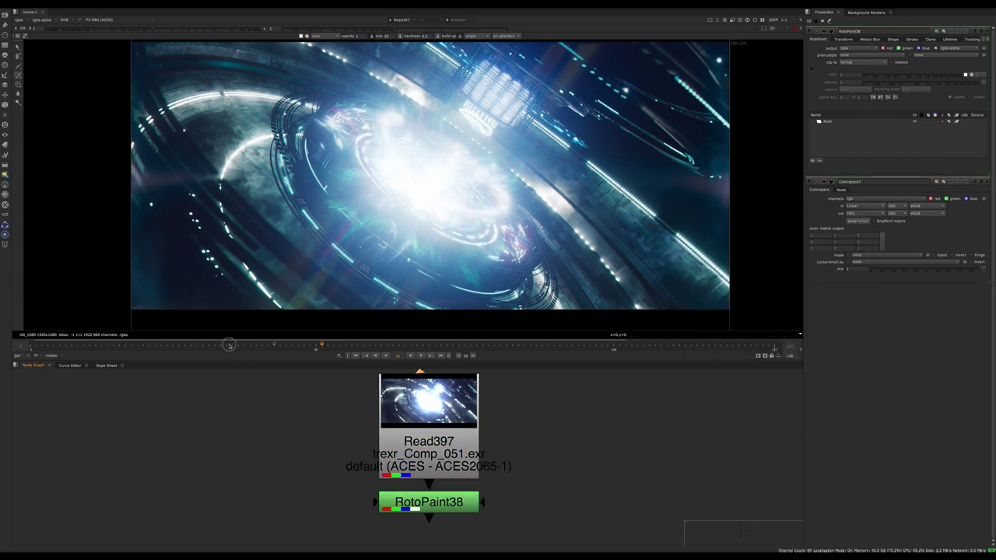
pyautogui.click(203, 344)
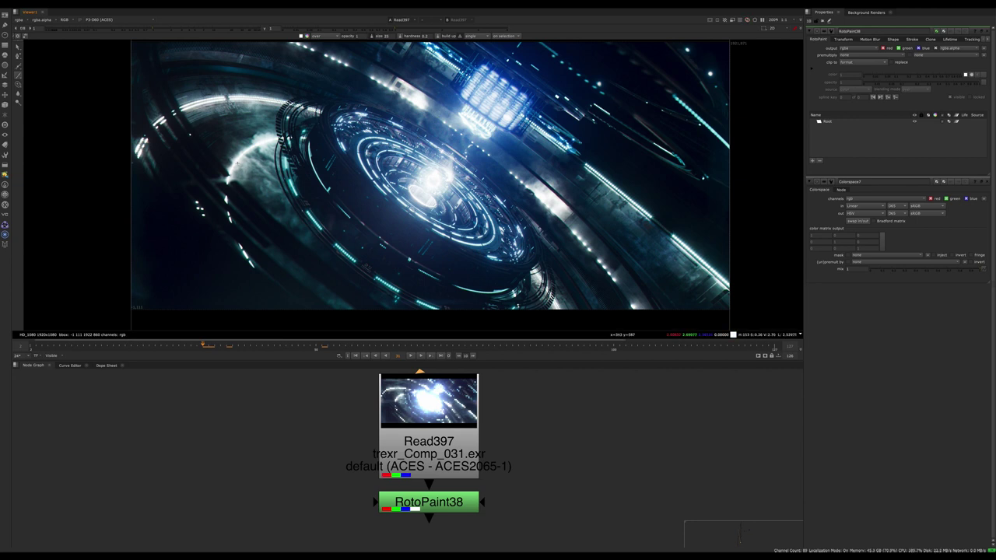
pyautogui.click(322, 345)
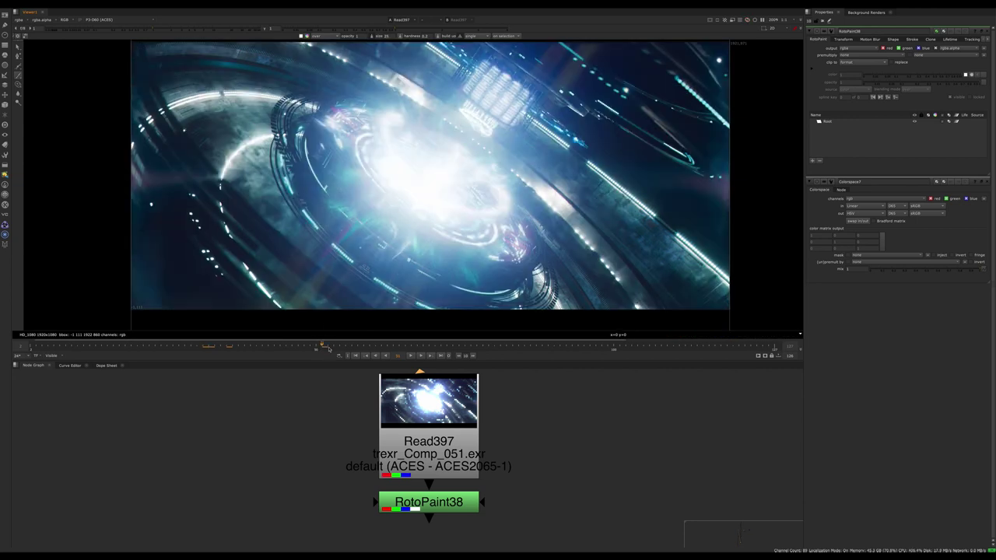
pyautogui.moveTo(424, 504); pyautogui.dragTo(423, 509)
pyautogui.press('1')
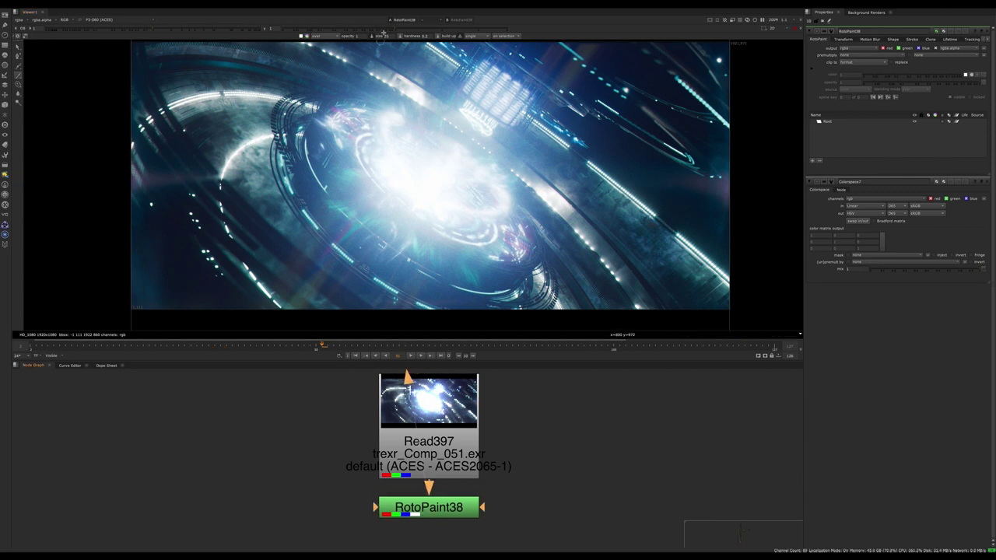
# Set the brush to a dark blue and paint a zigzag swatch on the image's dark lower-left area
pyautogui.click(307, 36)
pyautogui.moveTo(819, 323); pyautogui.dragTo(803, 338)
pyautogui.moveTo(729, 251); pyautogui.dragTo(750, 256)
pyautogui.moveTo(804, 338); pyautogui.dragTo(804, 336)
pyautogui.moveTo(202, 201); pyautogui.dragTo(212, 213)
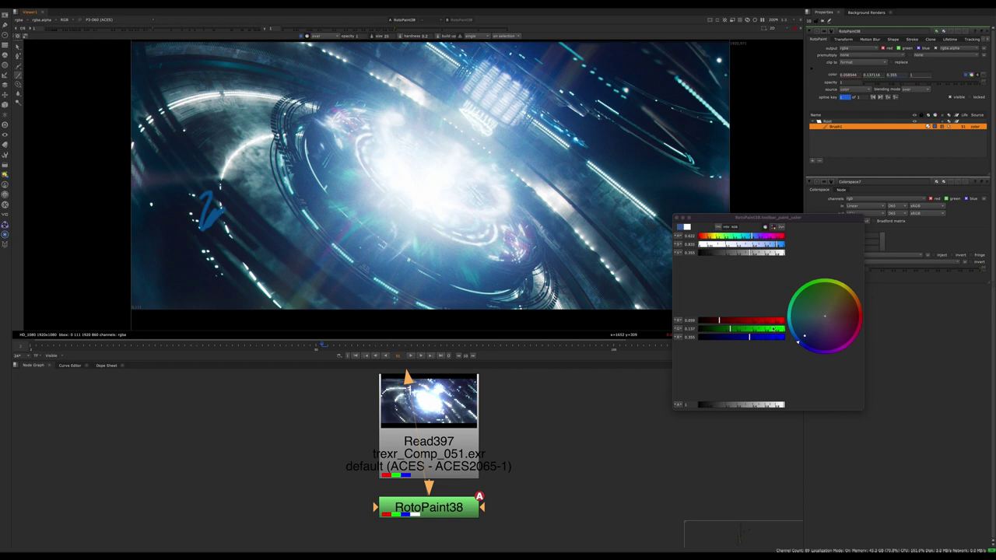
# Change the brush colour to teal and paint a swatch beside the blue one
pyautogui.moveTo(797, 337); pyautogui.dragTo(799, 322)
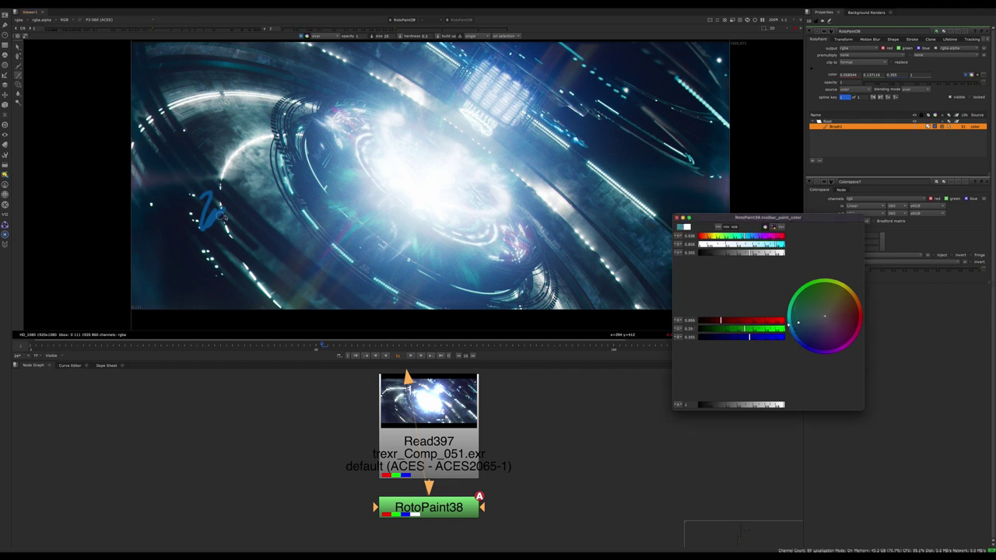
pyautogui.moveTo(797, 334); pyautogui.dragTo(798, 317)
pyautogui.moveTo(230, 216); pyautogui.dragTo(227, 225)
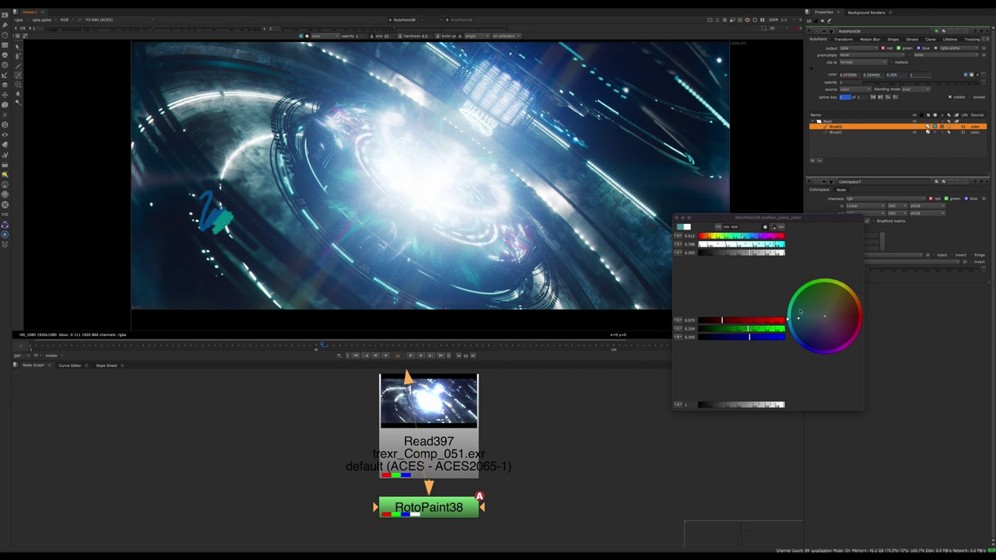
# Desaturate the brush to near grey, undo the first grey stroke, and paint a brighter swatch beside the teal at value 0.81
pyautogui.moveTo(800, 312); pyautogui.dragTo(821, 321)
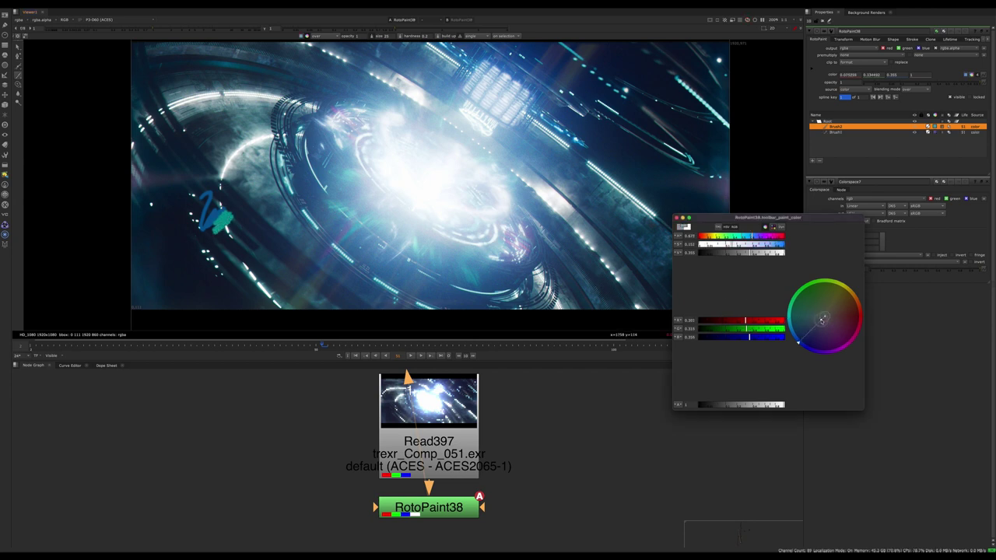
pyautogui.moveTo(230, 221); pyautogui.dragTo(234, 229)
pyautogui.press('super+z')
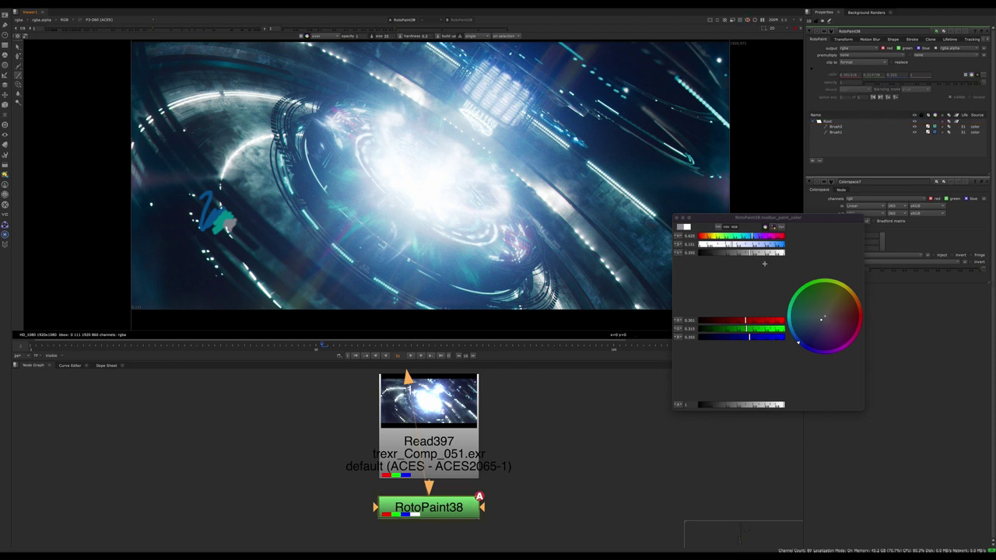
pyautogui.moveTo(762, 253); pyautogui.dragTo(777, 255)
pyautogui.moveTo(225, 226); pyautogui.dragTo(233, 228)
# Change the brush colour to magenta and paint a short diagonal swatch below the blue, teal and grey ones
pyautogui.scroll(4, 233, 229)
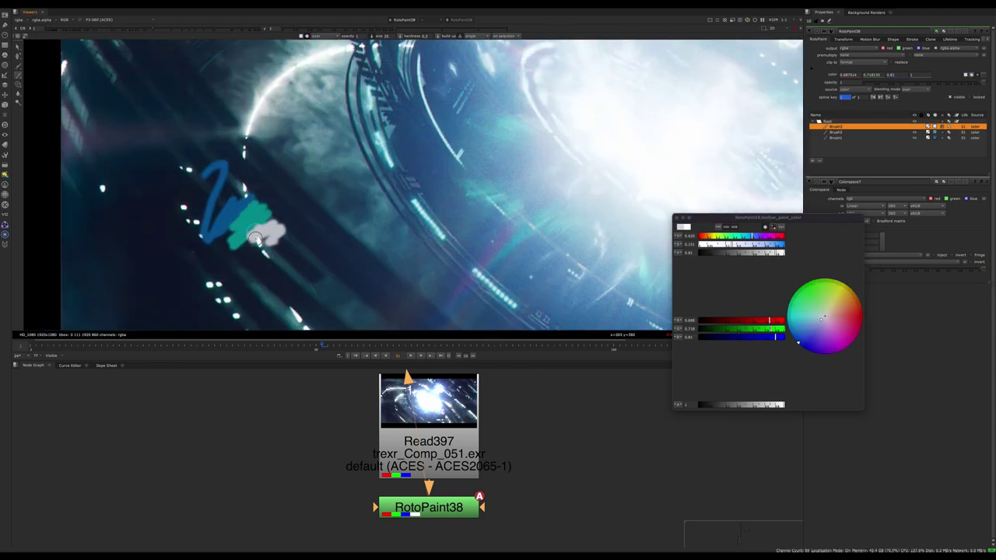
pyautogui.scroll(-3, 255, 238)
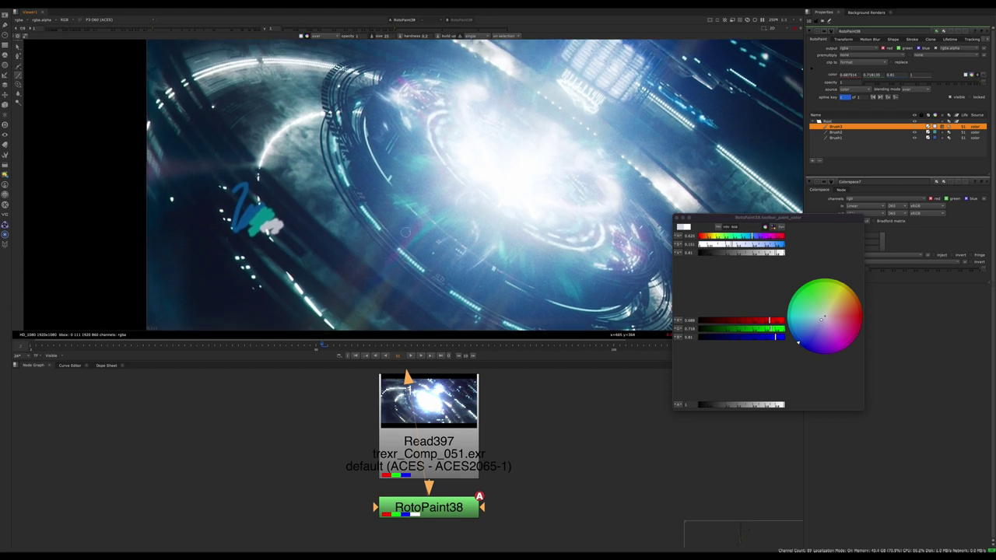
pyautogui.scroll(4, 285, 240)
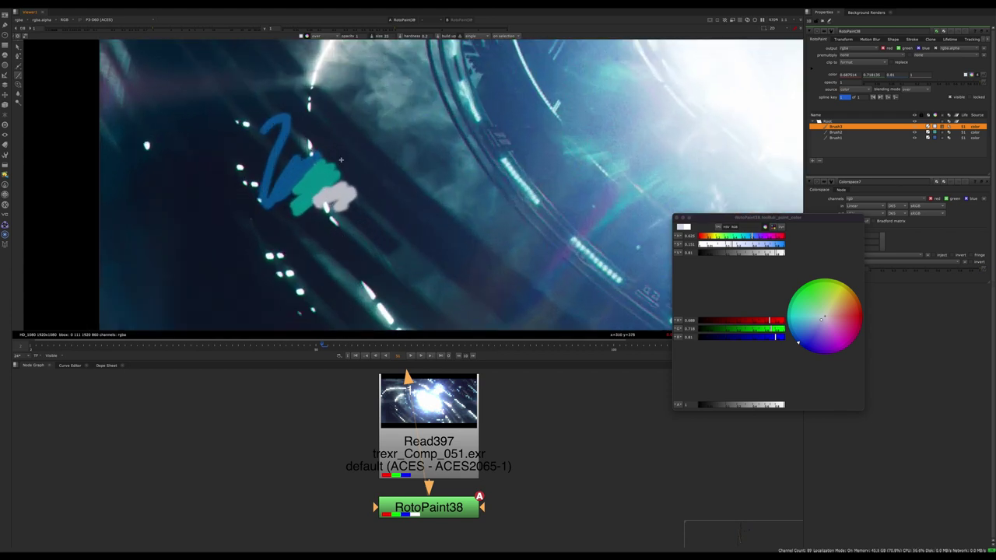
pyautogui.moveTo(355, 208)
pyautogui.mouseDown(button='middle')
pyautogui.moveTo(223, 191)
pyautogui.moveTo(359, 176)
pyautogui.mouseUp(button='middle')
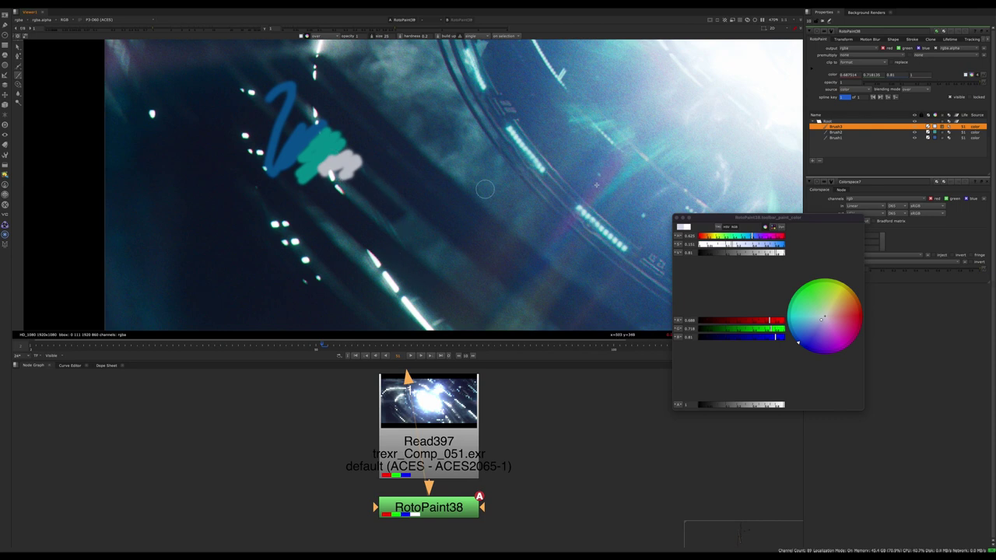
pyautogui.moveTo(512, 243)
pyautogui.mouseDown(button='middle')
pyautogui.moveTo(416, 222)
pyautogui.moveTo(512, 215)
pyautogui.mouseUp(button='middle')
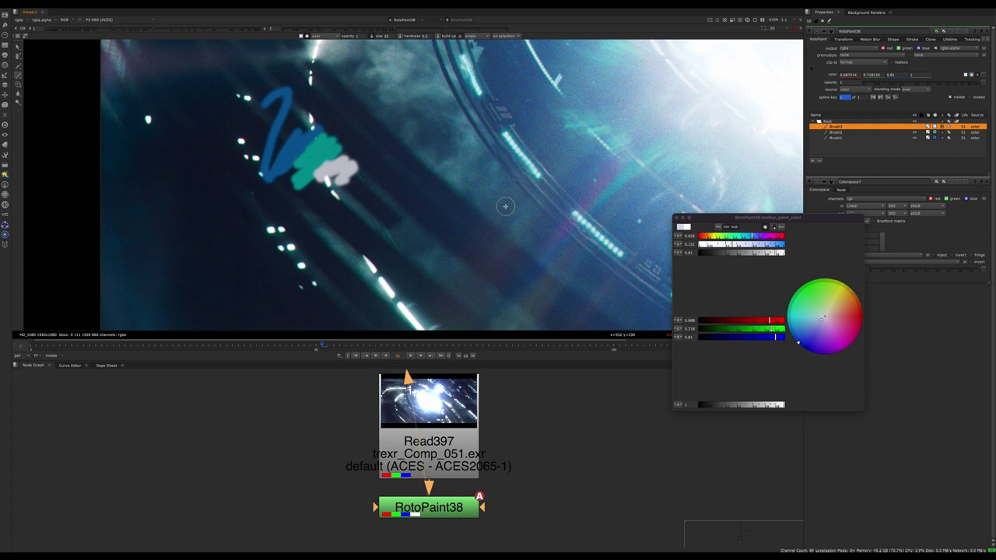
pyautogui.moveTo(571, 236)
pyautogui.mouseDown(button='middle')
pyautogui.moveTo(555, 244)
pyautogui.moveTo(558, 236)
pyautogui.mouseUp(button='middle')
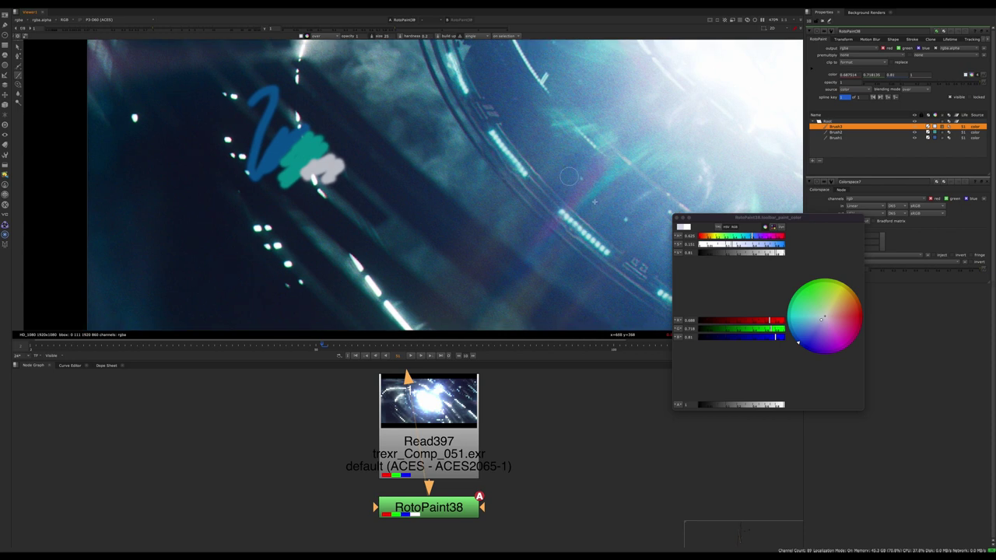
pyautogui.moveTo(826, 319); pyautogui.dragTo(832, 341)
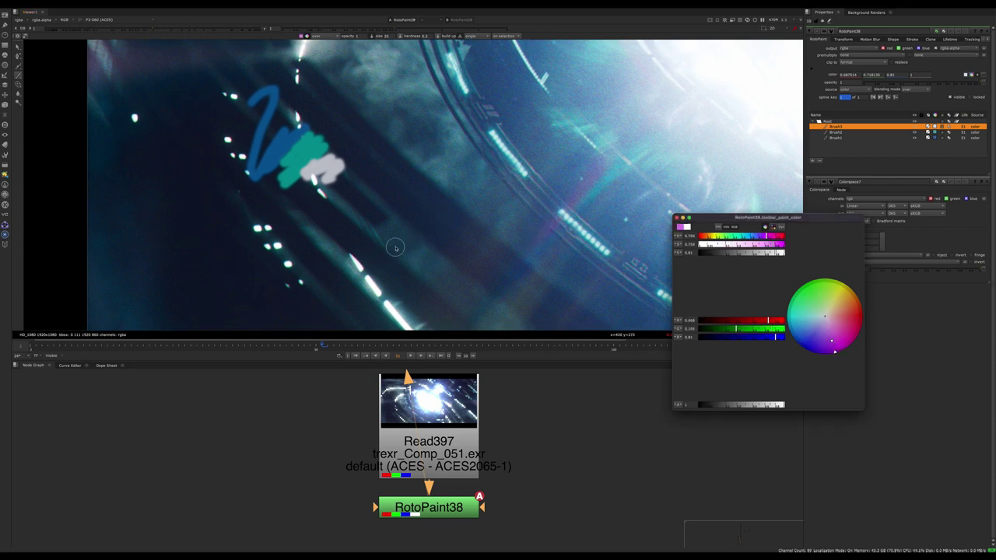
pyautogui.moveTo(375, 249)
pyautogui.mouseDown()
pyautogui.moveTo(418, 220)
pyautogui.moveTo(373, 257)
pyautogui.mouseUp()
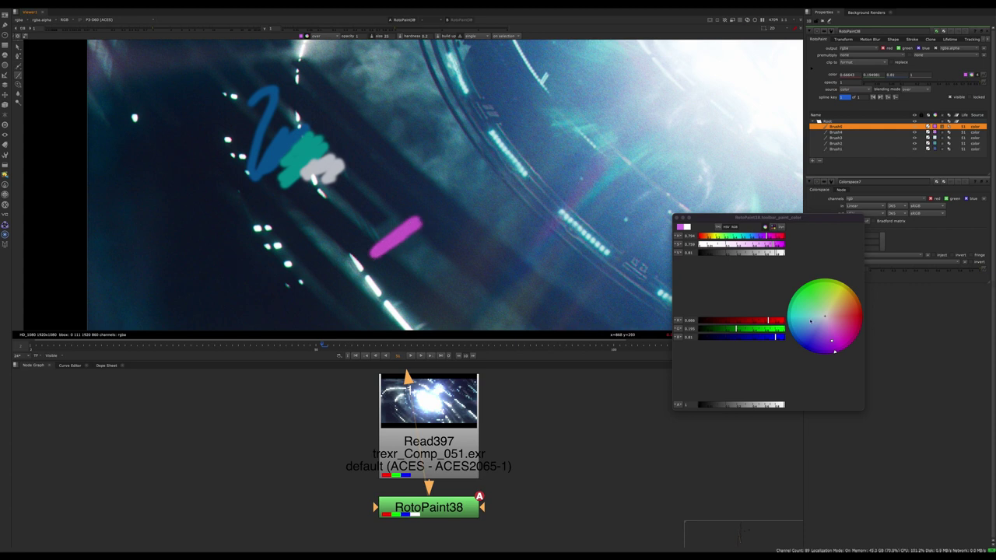
# Change the brush colour to mint green and paint a swatch against the magenta one
pyautogui.moveTo(833, 351); pyautogui.dragTo(792, 297)
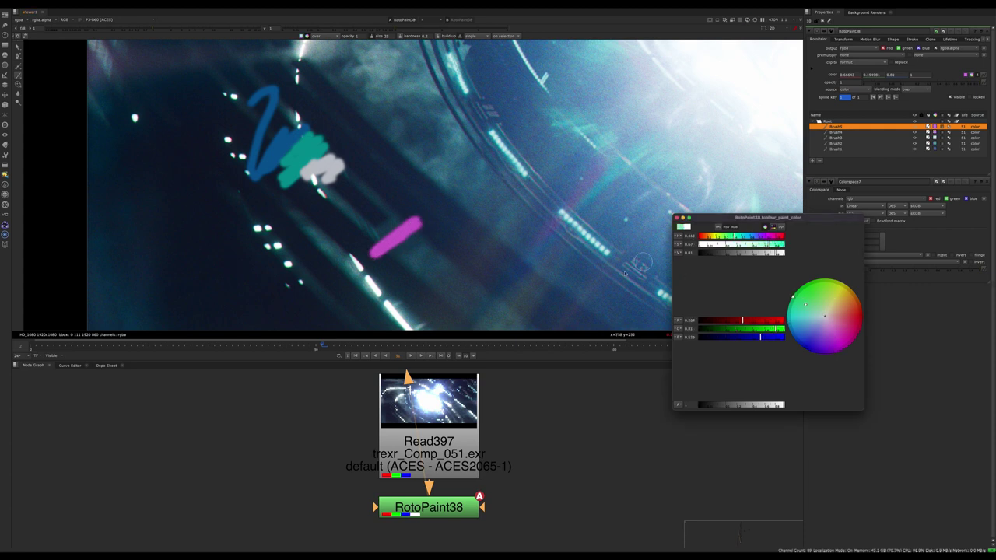
pyautogui.moveTo(382, 251)
pyautogui.mouseDown()
pyautogui.moveTo(412, 230)
pyautogui.moveTo(393, 250)
pyautogui.moveTo(424, 237)
pyautogui.mouseUp()
pyautogui.scroll(-5, 575, 208)
pyautogui.moveTo(624, 177); pyautogui.dragTo(508, 170, button='middle')
pyautogui.scroll(-3, 508, 170)
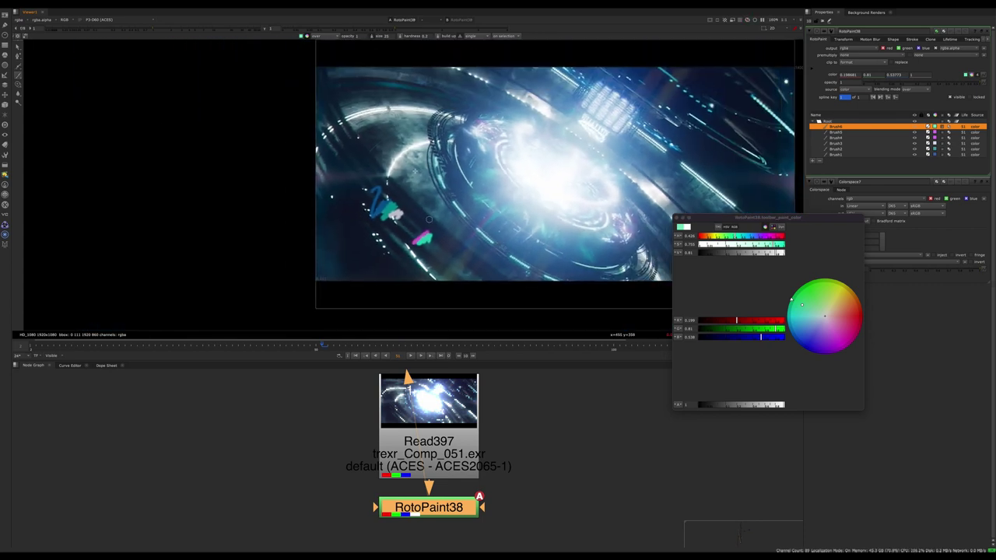
# Try a mint green stroke near the left rim of the glowing rings, and undo it
pyautogui.moveTo(400, 161); pyautogui.dragTo(441, 171)
pyautogui.moveTo(614, 183)
pyautogui.mouseDown(button='middle')
pyautogui.moveTo(557, 197)
pyautogui.moveTo(520, 191)
pyautogui.moveTo(565, 193)
pyautogui.mouseUp(button='middle')
pyautogui.hotkey('ctrl', 'z')
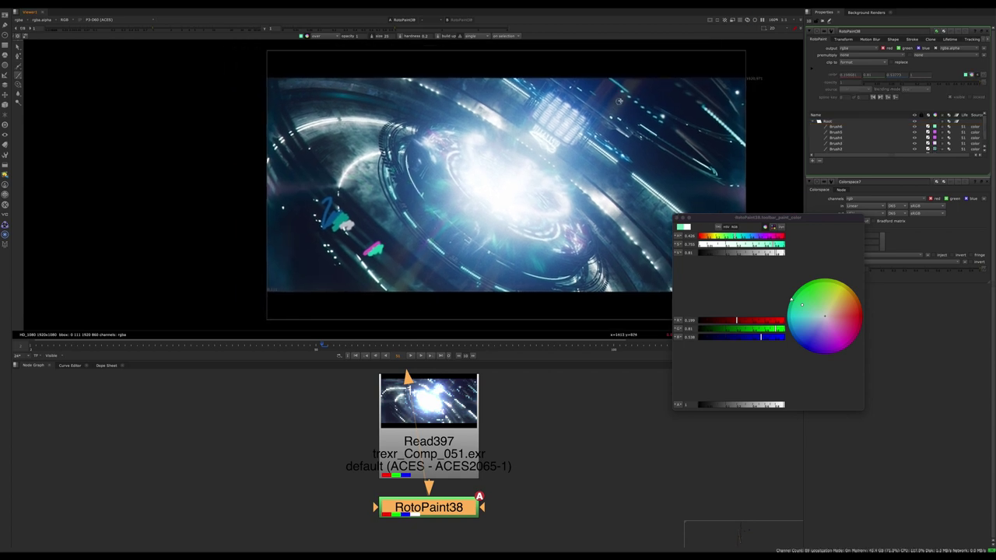
# Try a yellow-green swatch on the RotoPaint node next to the magenta and green ones, and undo it
pyautogui.moveTo(803, 305); pyautogui.dragTo(830, 291)
pyautogui.scroll(5, 395, 263)
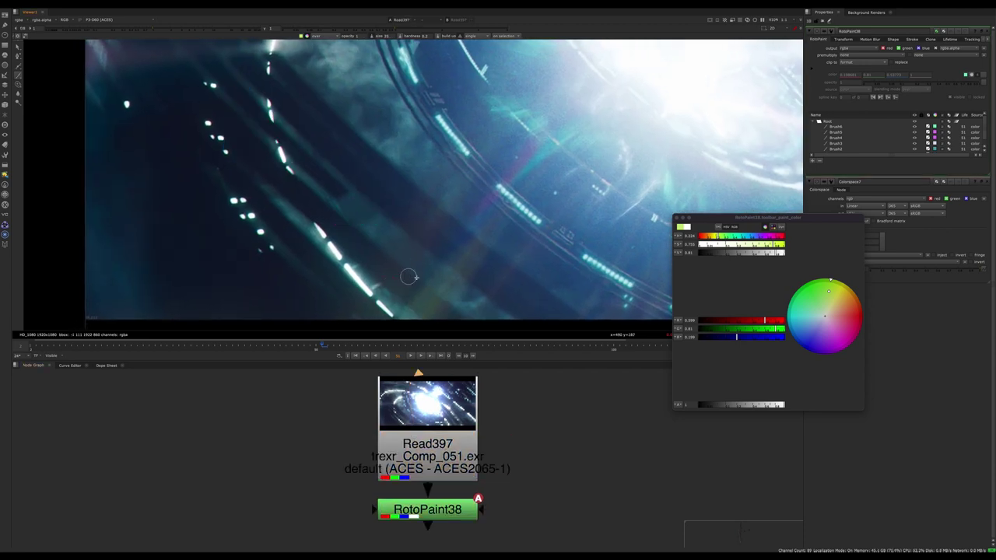
pyautogui.click(430, 518)
pyautogui.press('1')
pyautogui.moveTo(432, 245); pyautogui.dragTo(430, 263)
pyautogui.scroll(-5, 456, 275)
pyautogui.moveTo(454, 275); pyautogui.dragTo(429, 271, button='middle')
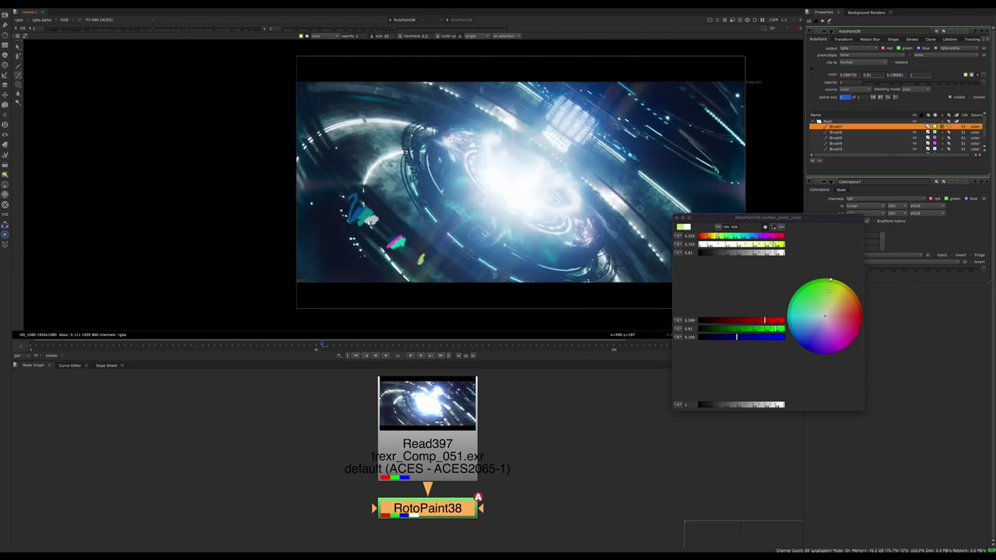
pyautogui.hotkey('ctrl', 'z')
# Set the brush to pale blue and circle the right edge, lower rings, bright light panel and pink upper-left glow
pyautogui.moveTo(503, 276); pyautogui.dragTo(468, 280, button='middle')
pyautogui.scroll(2, 530, 230)
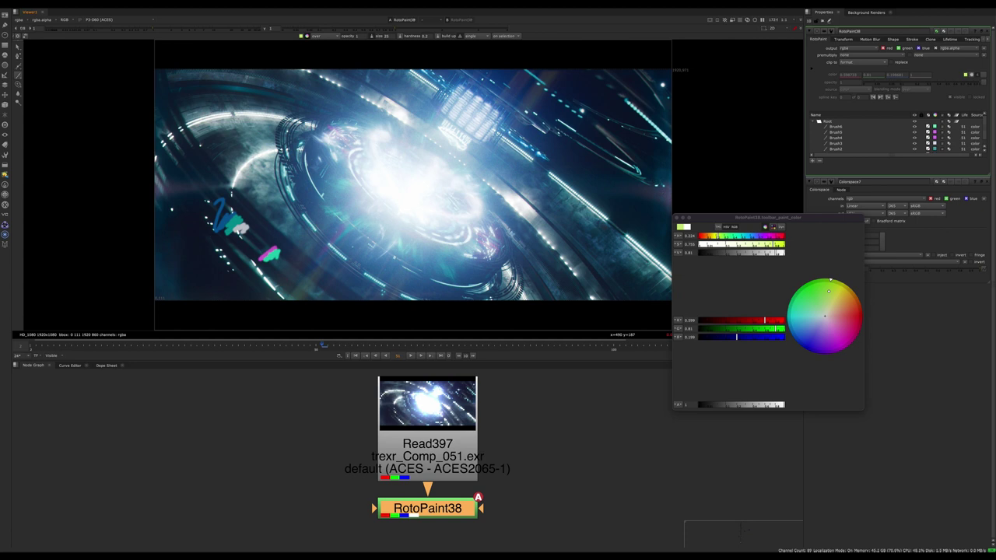
pyautogui.moveTo(828, 311); pyautogui.dragTo(816, 320)
pyautogui.moveTo(663, 172)
pyautogui.mouseDown()
pyautogui.moveTo(618, 183)
pyautogui.moveTo(644, 177)
pyautogui.mouseUp()
pyautogui.moveTo(600, 195); pyautogui.dragTo(652, 211, button='middle')
pyautogui.moveTo(402, 214)
pyautogui.mouseDown()
pyautogui.moveTo(361, 244)
pyautogui.moveTo(443, 213)
pyautogui.moveTo(403, 214)
pyautogui.mouseUp()
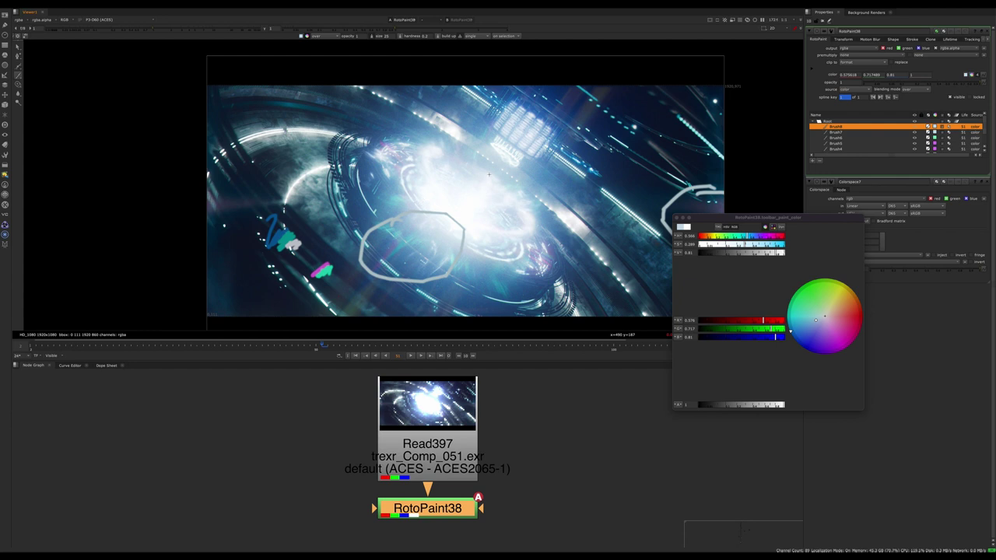
pyautogui.moveTo(575, 114)
pyautogui.mouseDown()
pyautogui.moveTo(537, 159)
pyautogui.moveTo(556, 103)
pyautogui.mouseUp()
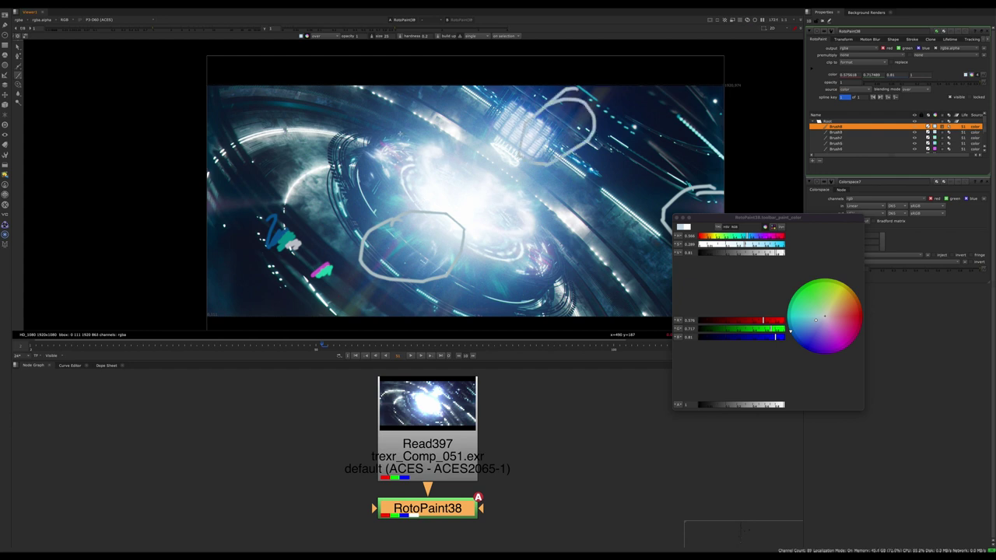
pyautogui.moveTo(401, 132); pyautogui.dragTo(420, 154)
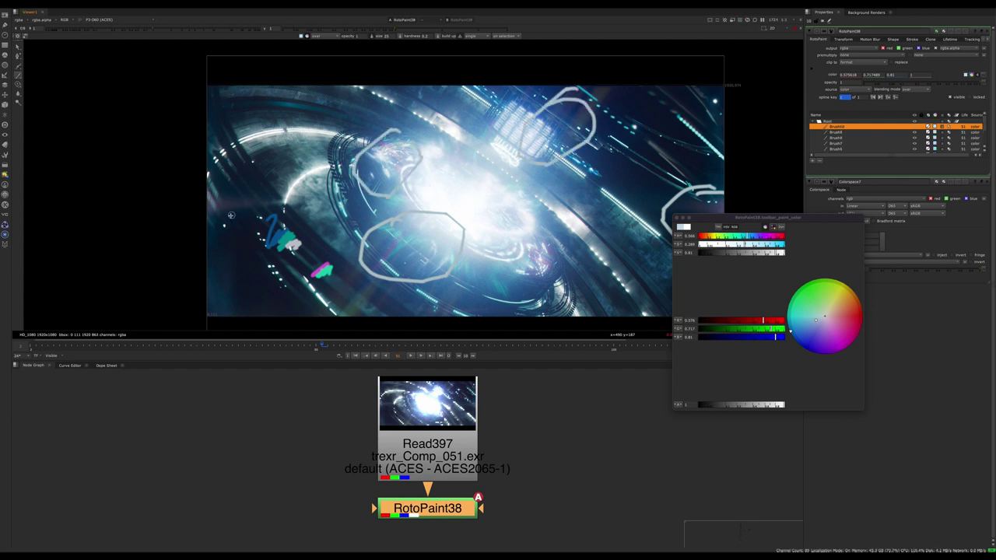
# Close the brush colour picker and delete the RotoPaint node below the trexr_Comp Read
pyautogui.click(677, 218)
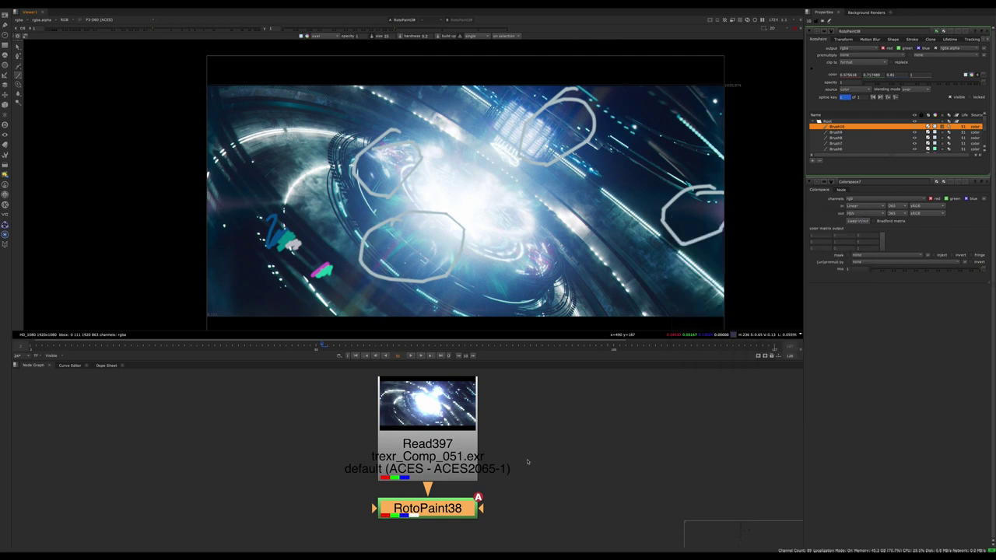
pyautogui.moveTo(351, 529); pyautogui.dragTo(498, 497)
pyautogui.press('Delete')
# View the comp before its lens flares at the main-pipe dot above the LF Edges backdrops, and return to frame 51
pyautogui.scroll(-10, 514, 382)
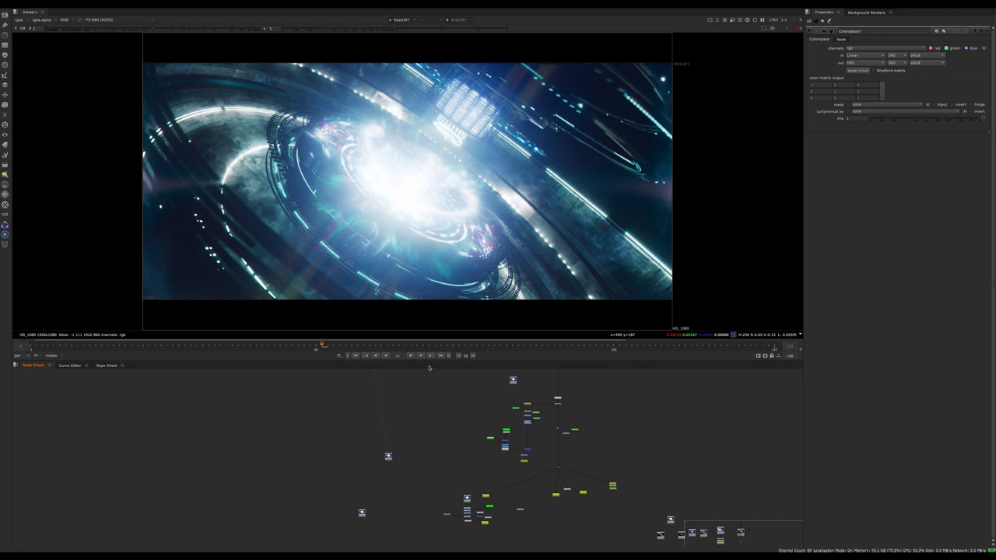
pyautogui.scroll(-3, 418, 428)
pyautogui.moveTo(436, 381)
pyautogui.mouseDown(button='middle')
pyautogui.moveTo(483, 449)
pyautogui.moveTo(427, 443)
pyautogui.moveTo(410, 457)
pyautogui.mouseUp(button='middle')
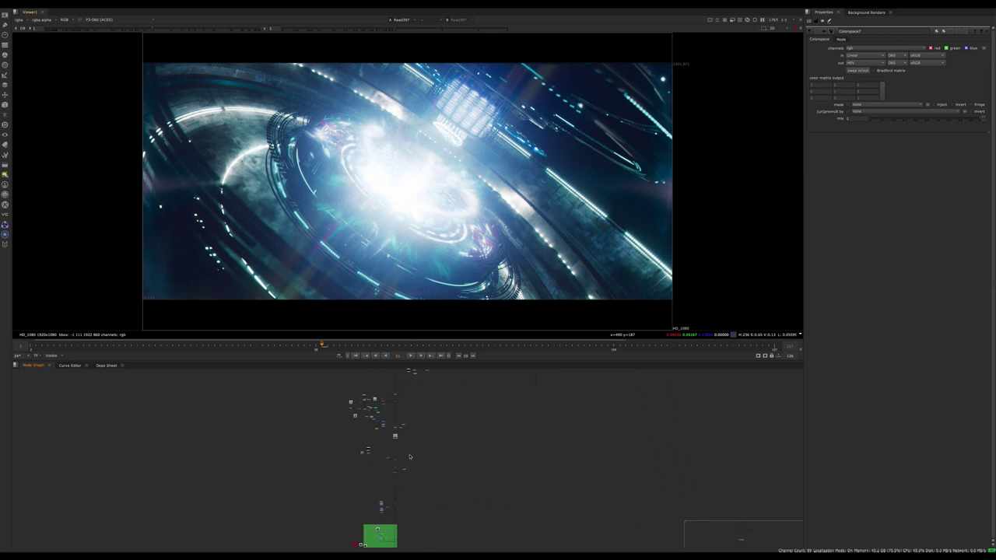
pyautogui.moveTo(408, 409); pyautogui.dragTo(409, 485, button='middle')
pyautogui.scroll(8, 399, 411)
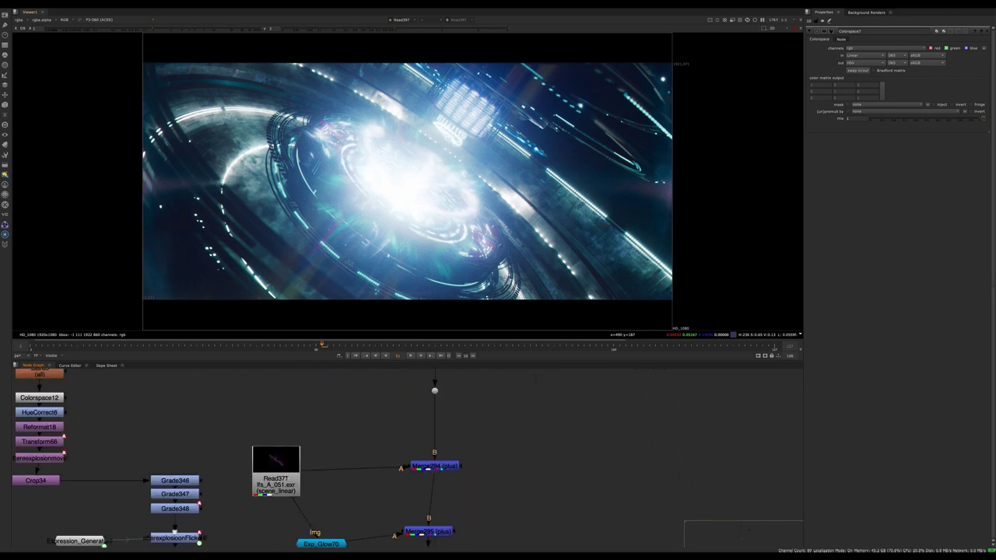
pyautogui.scroll(-3, 395, 444)
pyautogui.press('1')
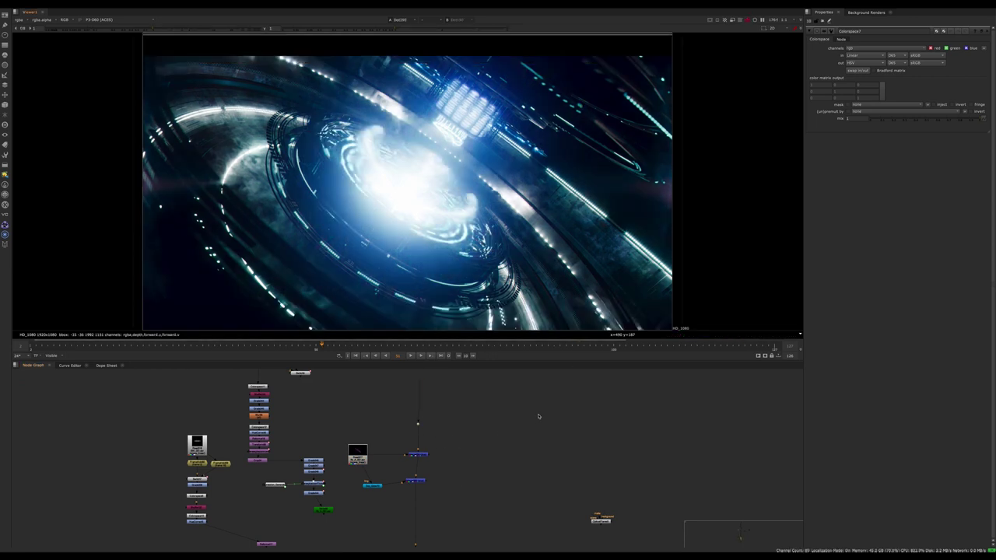
pyautogui.moveTo(428, 372)
pyautogui.mouseDown(button='middle')
pyautogui.moveTo(415, 415)
pyautogui.moveTo(456, 474)
pyautogui.moveTo(425, 514)
pyautogui.mouseUp(button='middle')
pyautogui.scroll(-4, 456, 473)
pyautogui.moveTo(407, 463); pyautogui.dragTo(401, 496, button='middle')
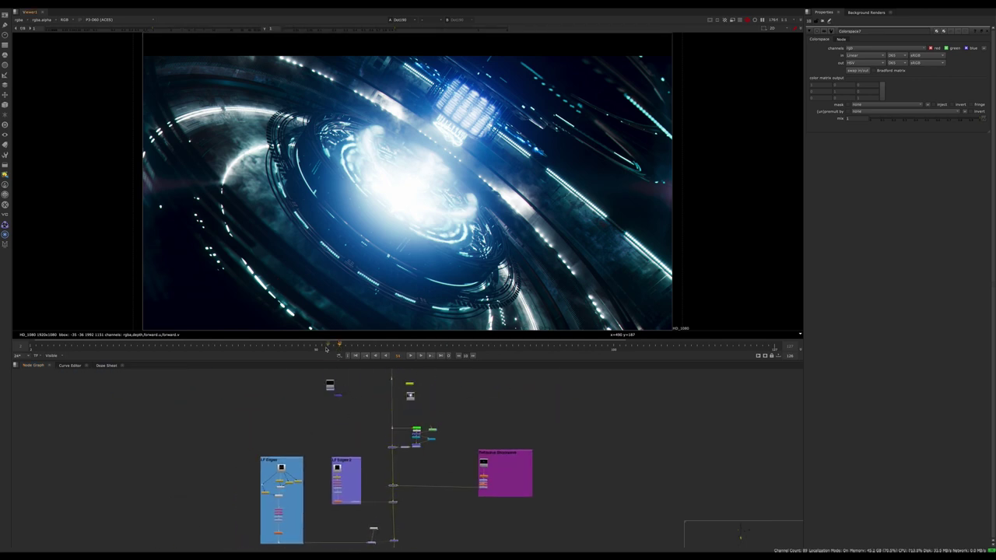
pyautogui.moveTo(327, 347); pyautogui.dragTo(320, 348)
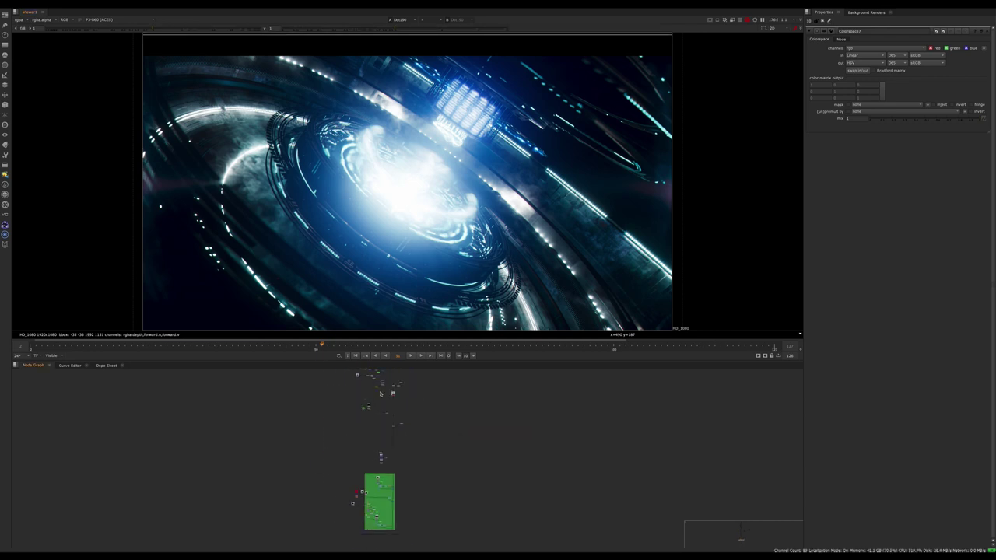
# Load the final comp Read into the viewer's second input and switch back to the comp without lens flares
pyautogui.moveTo(380, 394); pyautogui.dragTo(381, 230, button='middle')
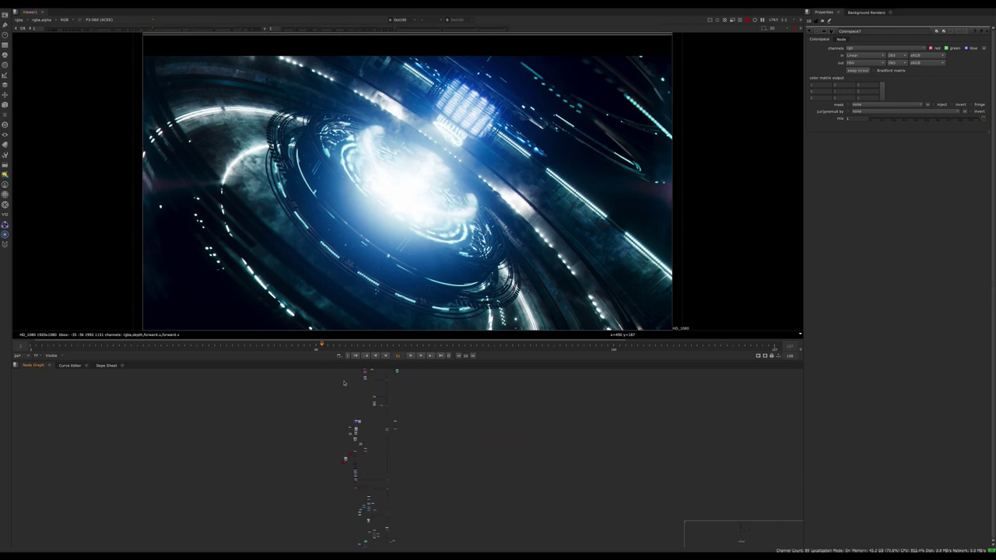
pyautogui.scroll(10, 351, 421)
pyautogui.scroll(5, 352, 421)
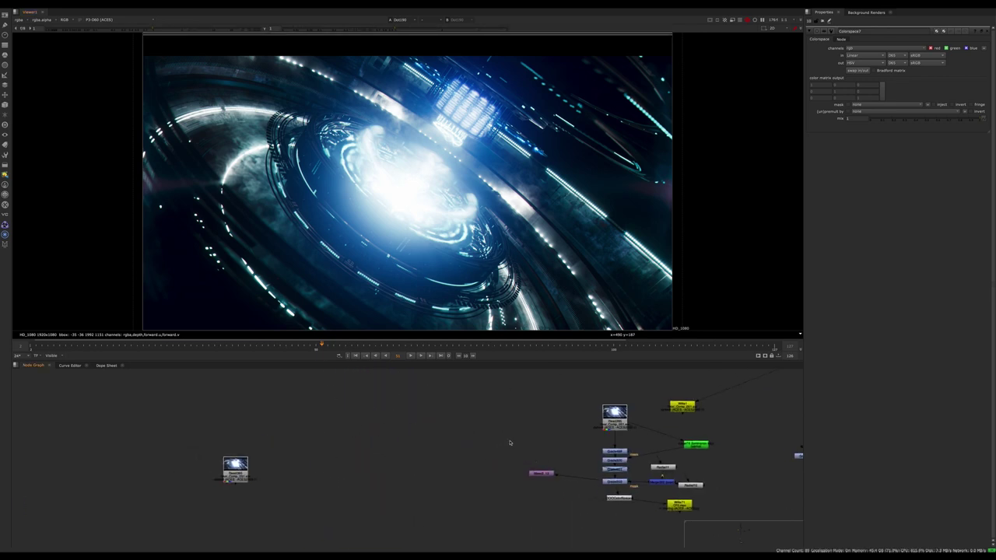
pyautogui.moveTo(595, 440); pyautogui.dragTo(635, 459, button='middle')
pyautogui.click(278, 496)
pyautogui.moveTo(354, 510); pyautogui.dragTo(237, 489, button='middle')
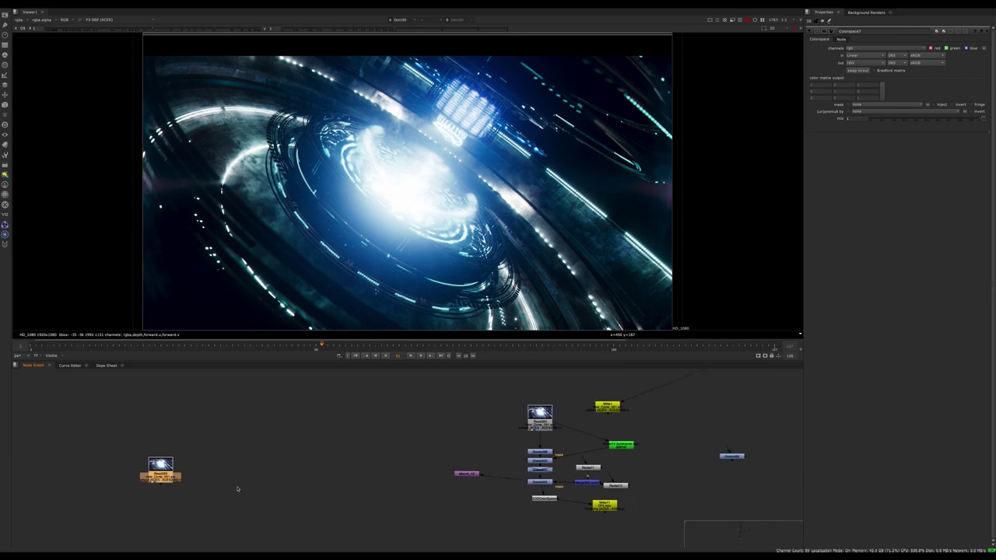
pyautogui.press('2')
pyautogui.moveTo(380, 440); pyautogui.dragTo(312, 505)
pyautogui.press('1')
pyautogui.scroll(-2, 341, 498)
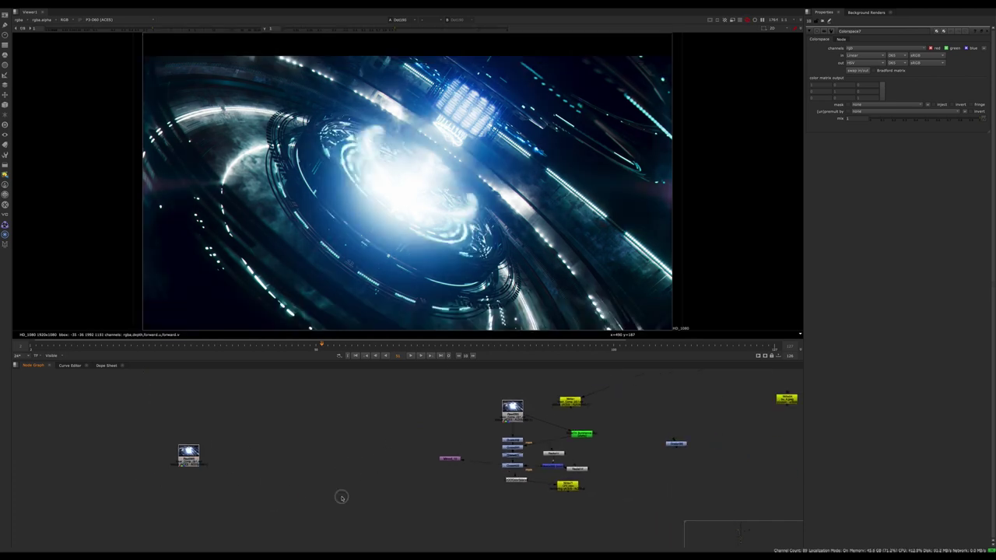
# View the comp with the lens flares added at the main-pipe merge downstream of the flare elements
pyautogui.scroll(-10, 342, 497)
pyautogui.moveTo(435, 389); pyautogui.dragTo(423, 468, button='middle')
pyautogui.moveTo(438, 434); pyautogui.dragTo(399, 504)
pyautogui.moveTo(433, 381)
pyautogui.mouseDown(button='middle')
pyautogui.moveTo(440, 440)
pyautogui.moveTo(426, 532)
pyautogui.mouseUp(button='middle')
pyautogui.scroll(-3, 426, 462)
pyautogui.moveTo(416, 378)
pyautogui.mouseDown(button='middle')
pyautogui.moveTo(390, 514)
pyautogui.moveTo(404, 389)
pyautogui.mouseUp(button='middle')
pyautogui.moveTo(426, 500); pyautogui.dragTo(436, 373, button='middle')
pyautogui.scroll(3, 394, 471)
pyautogui.moveTo(393, 495)
pyautogui.mouseDown(button='middle')
pyautogui.moveTo(399, 442)
pyautogui.moveTo(461, 523)
pyautogui.mouseUp(button='middle')
pyautogui.moveTo(387, 394); pyautogui.dragTo(393, 442, button='middle')
pyautogui.scroll(5, 384, 456)
pyautogui.moveTo(394, 443); pyautogui.dragTo(302, 471)
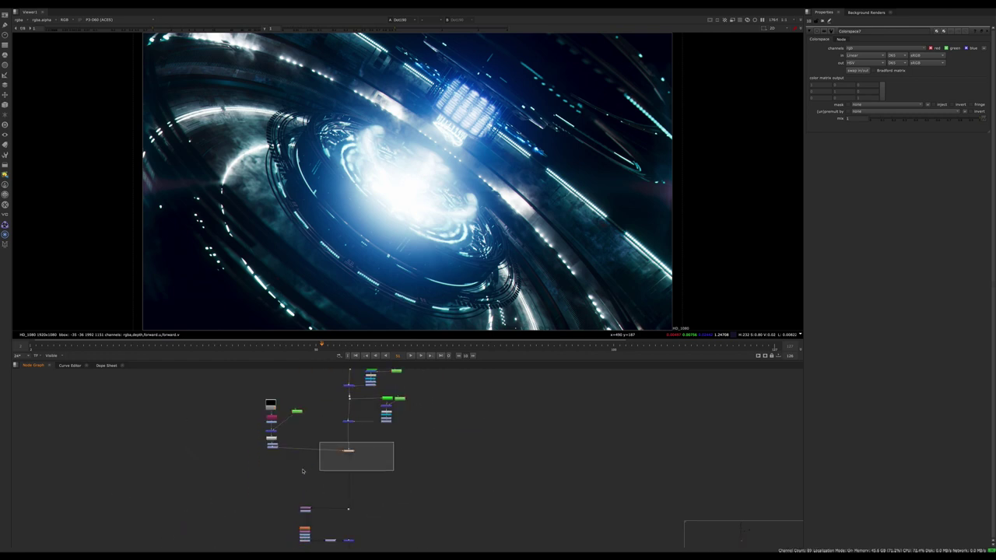
pyautogui.press('1')
pyautogui.click(394, 471)
# View the cloudy smoke element Read at the top of the green backdrop, framed whole in the viewer
pyautogui.moveTo(393, 476); pyautogui.dragTo(411, 412, button='middle')
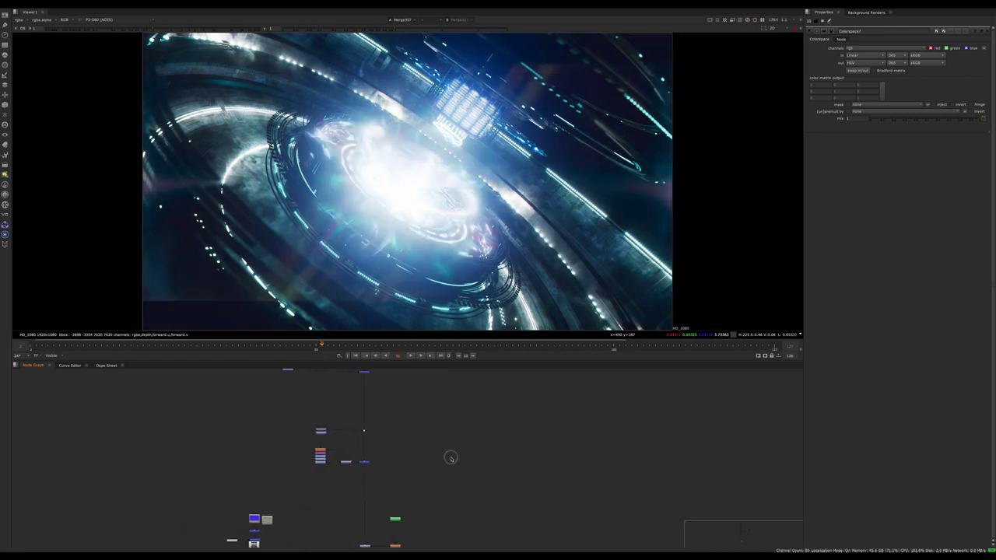
pyautogui.scroll(5, 366, 442)
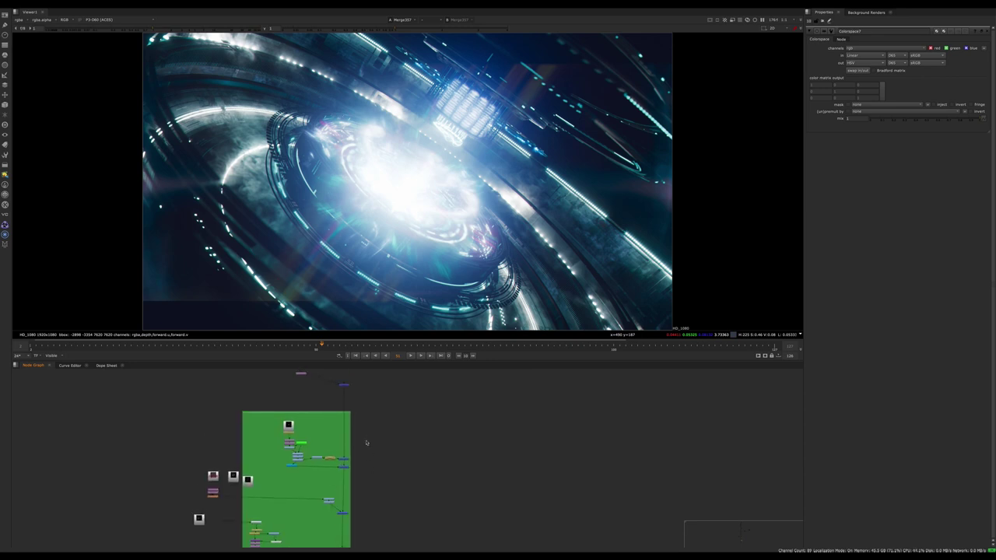
pyautogui.scroll(5, 286, 434)
pyautogui.click(294, 416)
pyautogui.press('1')
pyautogui.click(377, 442)
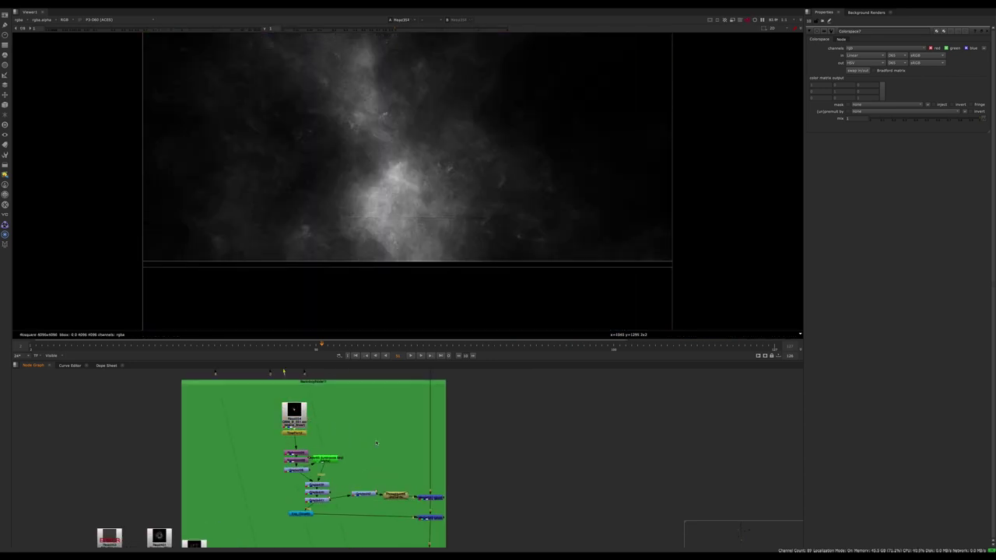
pyautogui.scroll(-4, 376, 454)
pyautogui.moveTo(376, 456); pyautogui.dragTo(377, 498, button='middle')
pyautogui.press('f')
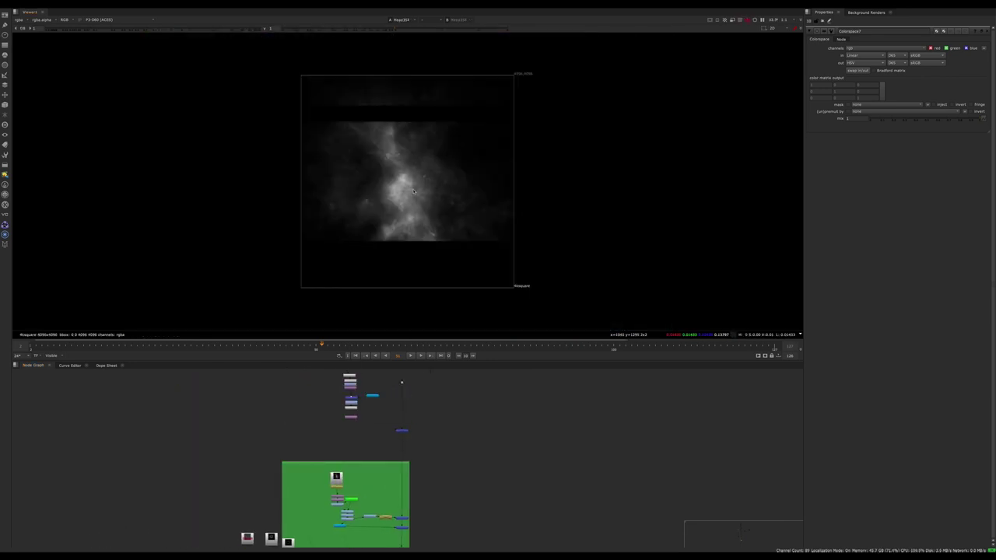
pyautogui.press('h')
# View the FLARE_Dirt Read that feeds the main pipe just below the camera shake node
pyautogui.scroll(-5, 409, 425)
pyautogui.scroll(2, 409, 425)
pyautogui.moveTo(409, 424); pyautogui.dragTo(383, 543, button='middle')
pyautogui.moveTo(338, 397); pyautogui.dragTo(340, 474, button='middle')
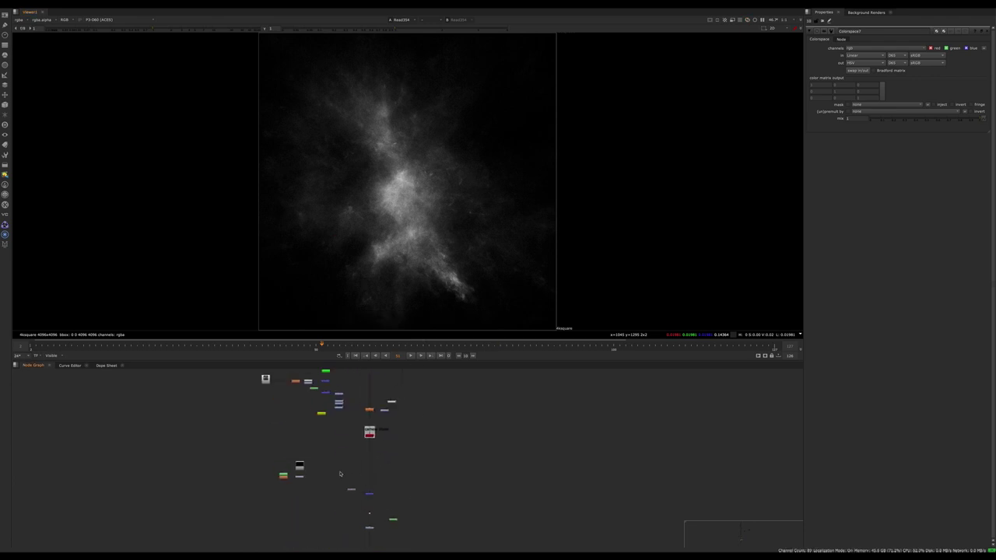
pyautogui.scroll(4, 341, 471)
pyautogui.moveTo(310, 434); pyautogui.dragTo(373, 454, button='middle')
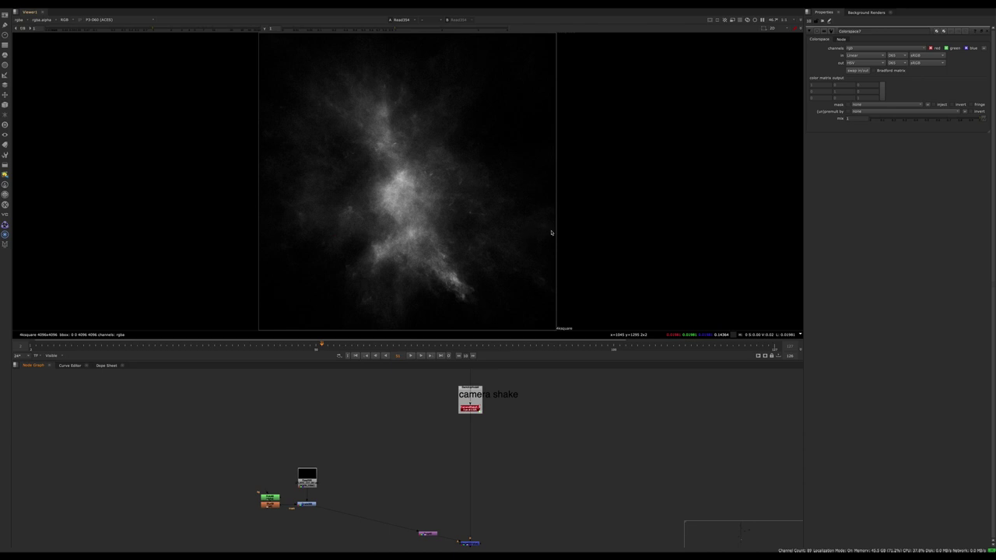
pyautogui.scroll(2, 360, 469)
pyautogui.press('1')
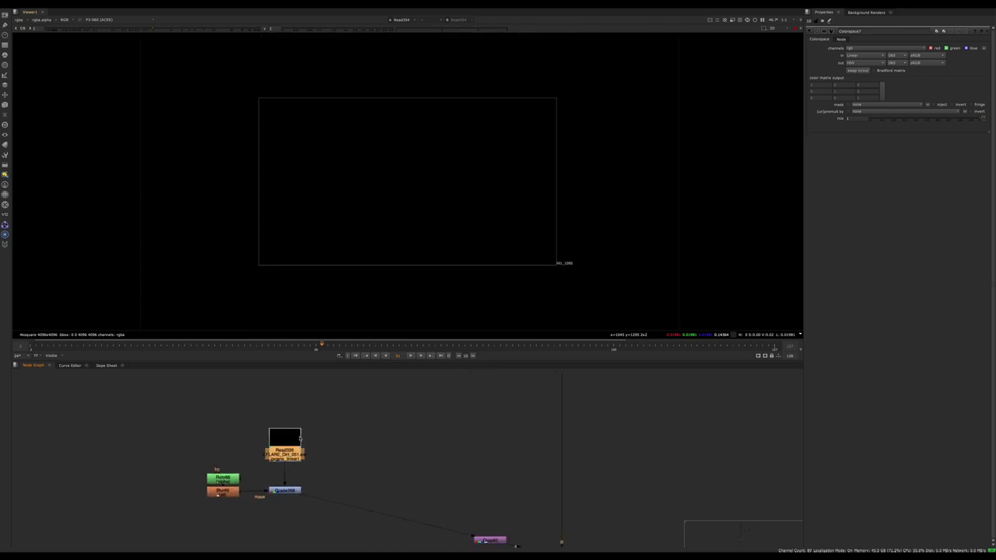
# View the dim lens flare Read that joins the main pipe from the side with the Roto-masked grades
pyautogui.scroll(-5, 369, 510)
pyautogui.scroll(5, 366, 486)
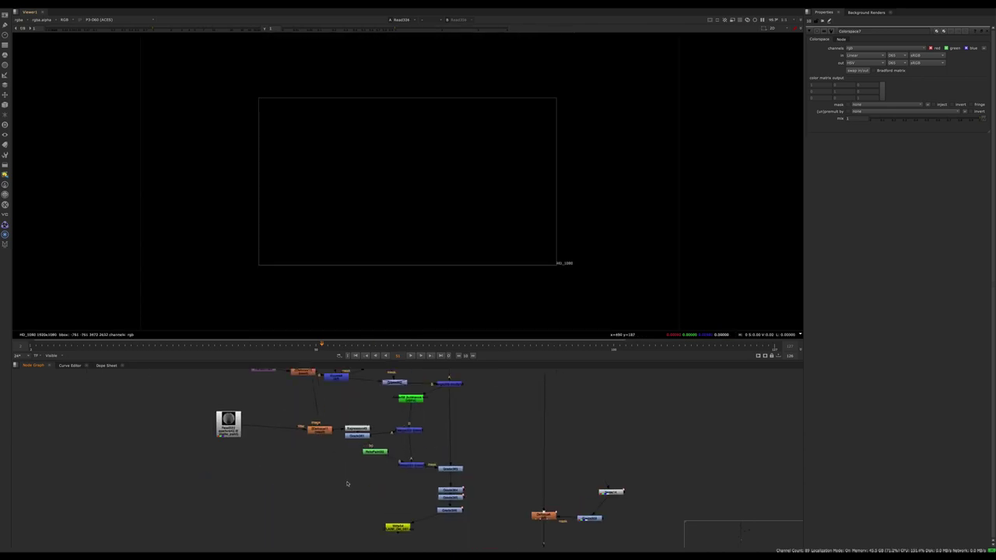
pyautogui.scroll(-5, 450, 486)
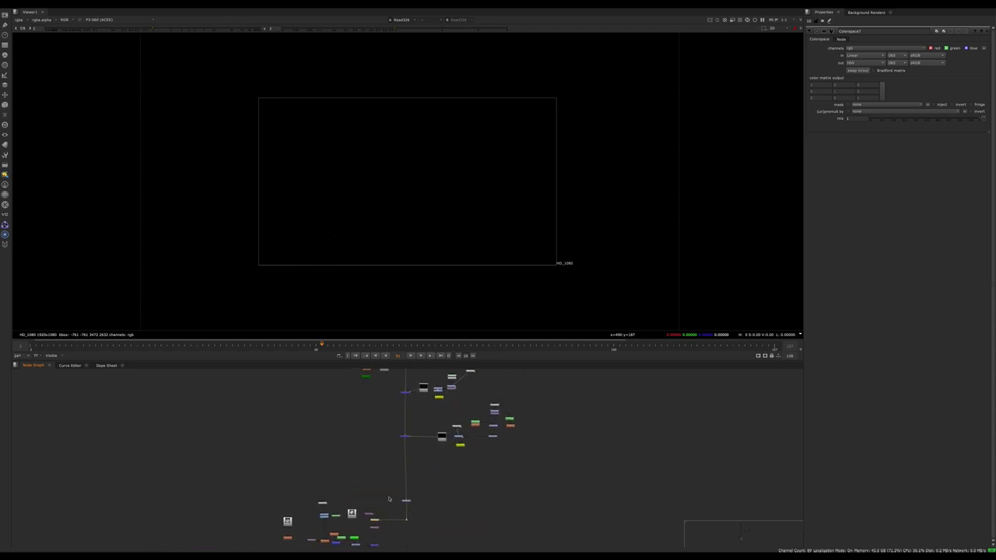
pyautogui.scroll(6, 451, 455)
pyautogui.moveTo(450, 448); pyautogui.dragTo(454, 453)
pyautogui.press('1')
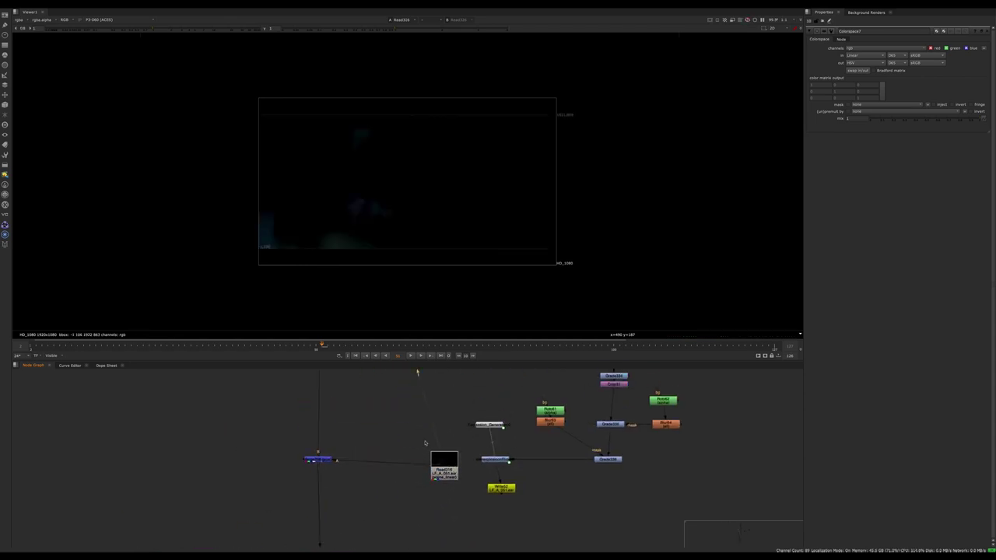
# View the magenta and cyan streak lens flare Read beside the main pipe, below the Exp_Glow branch
pyautogui.scroll(-5, 427, 498)
pyautogui.moveTo(391, 376); pyautogui.dragTo(381, 415, button='middle')
pyautogui.scroll(4, 378, 459)
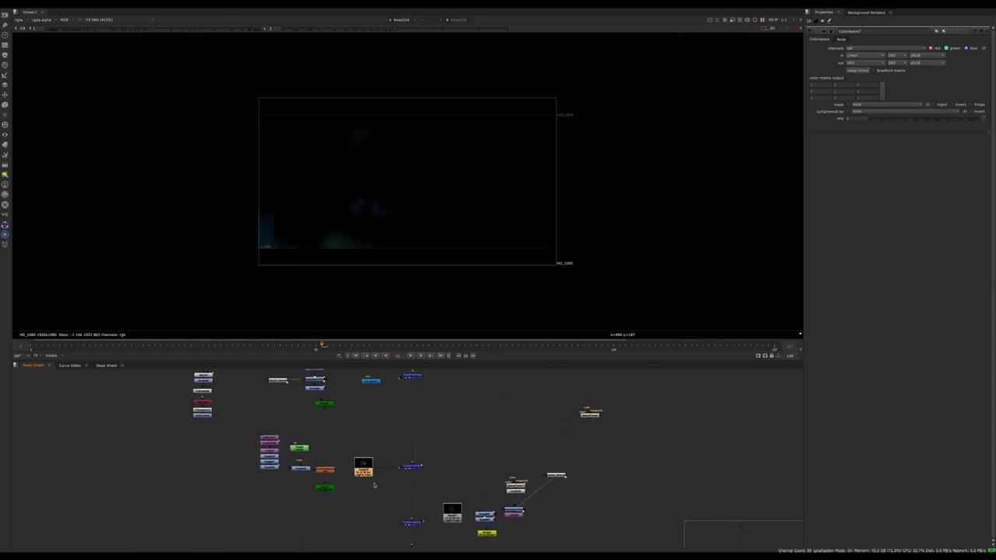
pyautogui.press('1')
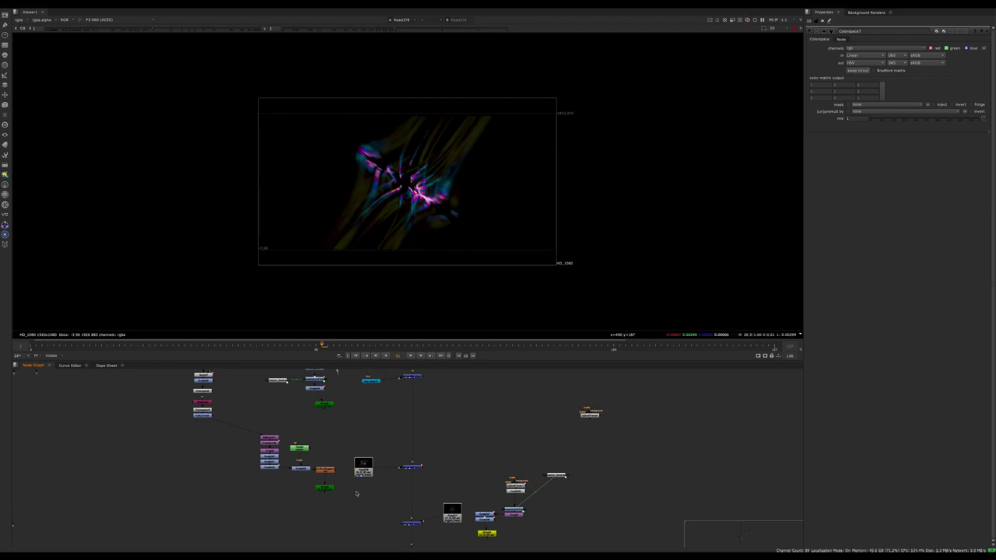
# View the output dot at the end of the LF Edges backdrop's branch
pyautogui.scroll(5, 343, 449)
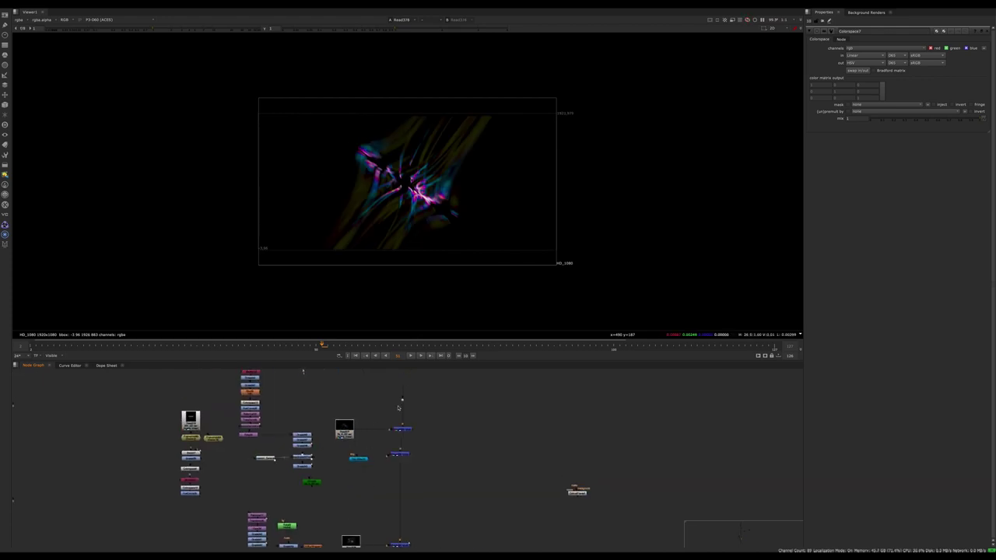
pyautogui.scroll(3, 343, 448)
pyautogui.click(345, 423)
pyautogui.scroll(-5, 370, 535)
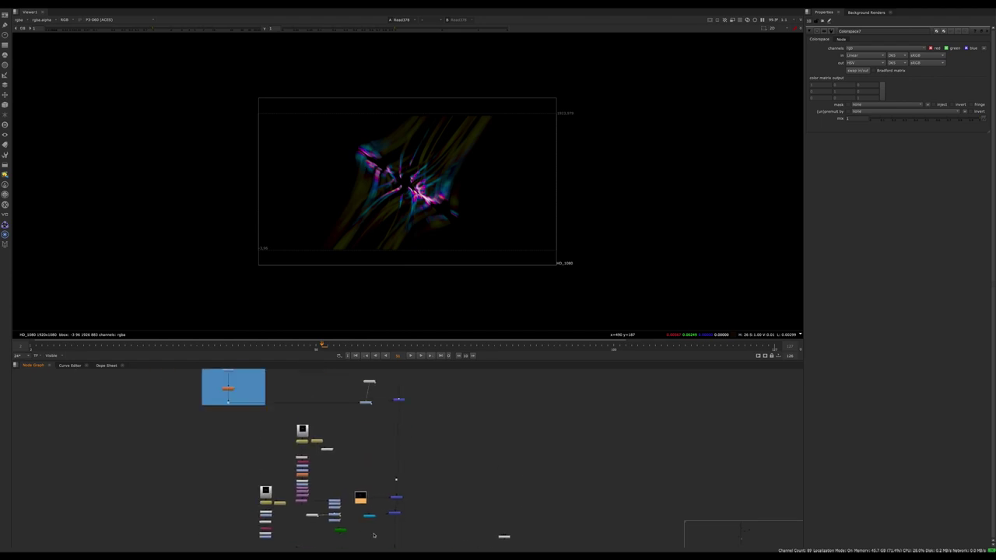
pyautogui.moveTo(356, 416); pyautogui.dragTo(358, 472, button='middle')
pyautogui.scroll(3, 273, 446)
pyautogui.moveTo(273, 447); pyautogui.dragTo(297, 478, button='middle')
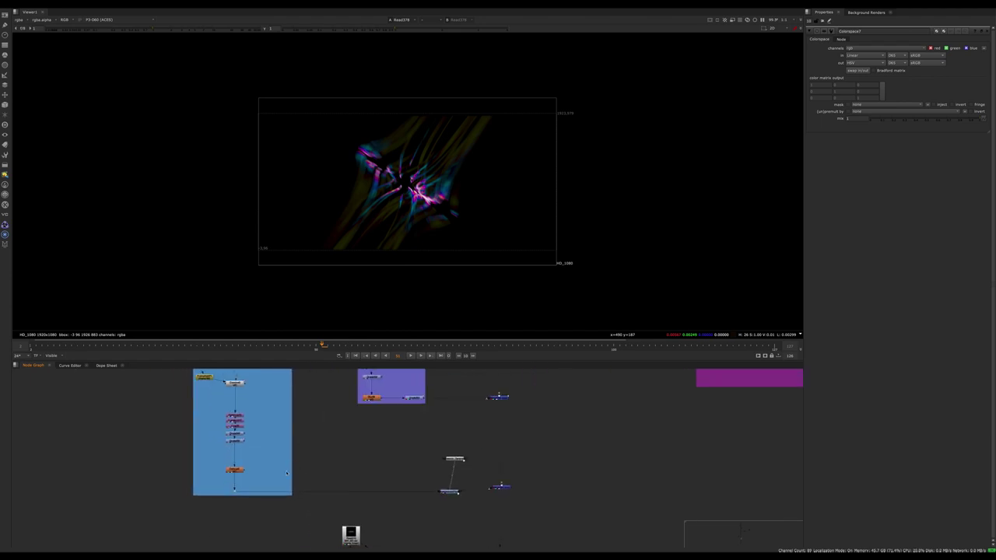
pyautogui.click(235, 490)
pyautogui.moveTo(319, 408); pyautogui.dragTo(322, 477, button='middle')
pyautogui.press('1')
pyautogui.click(325, 436)
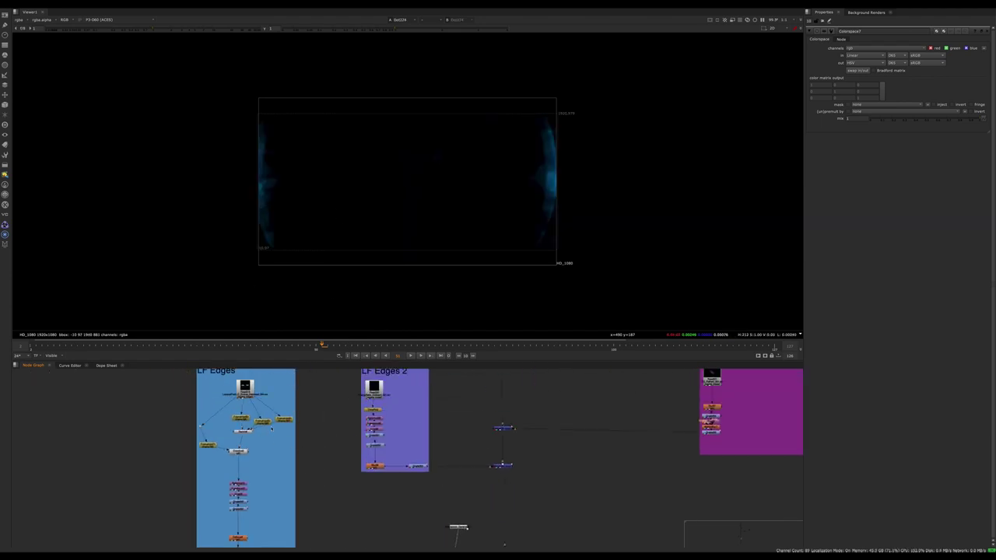
# View the LayeredField_C_Evolve_Denoised Read at the top of the LF Edges backdrop, enlarged in the viewer
pyautogui.moveTo(325, 436); pyautogui.dragTo(479, 496, button='middle')
pyautogui.scroll(5, 404, 468)
pyautogui.click(399, 428)
pyautogui.press('1')
pyautogui.click(447, 427)
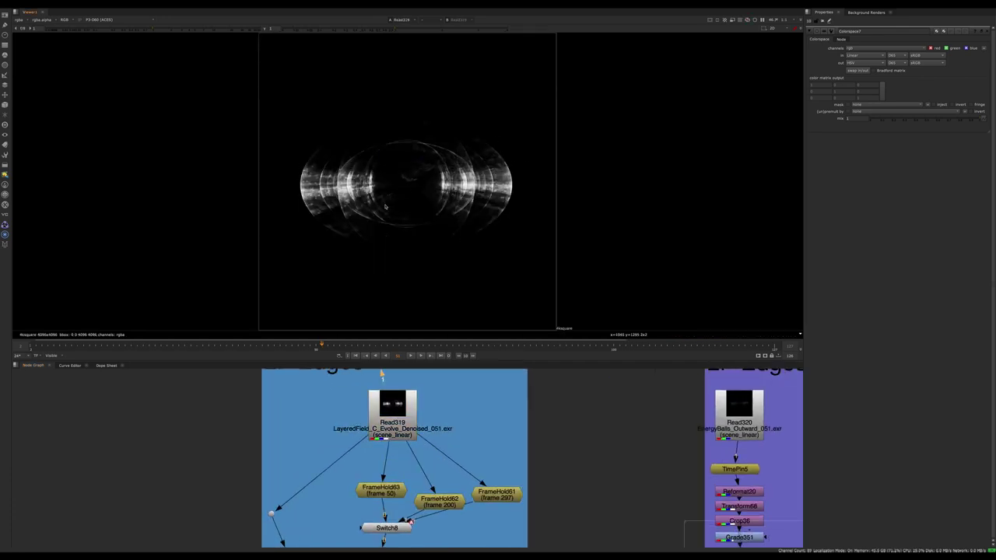
pyautogui.scroll(3, 384, 206)
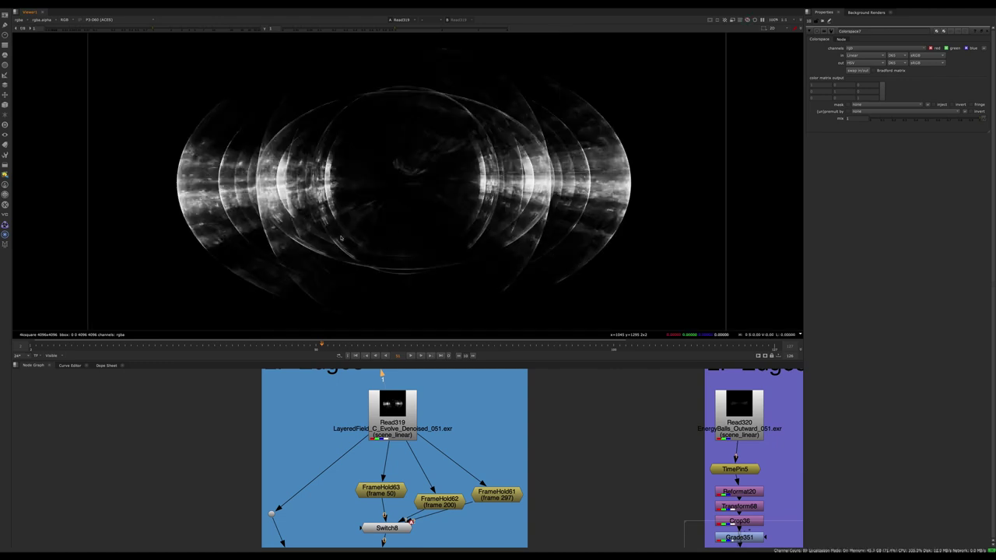
# Scrub the layered field element, and switch to the browser's Vimeo page for Top of the Turbine - New Zealand
pyautogui.moveTo(317, 355)
pyautogui.mouseDown()
pyautogui.moveTo(185, 344)
pyautogui.moveTo(267, 334)
pyautogui.moveTo(102, 338)
pyautogui.moveTo(321, 339)
pyautogui.mouseUp()
pyautogui.click(17, 187)
pyautogui.moveTo(303, 144); pyautogui.dragTo(214, 145)
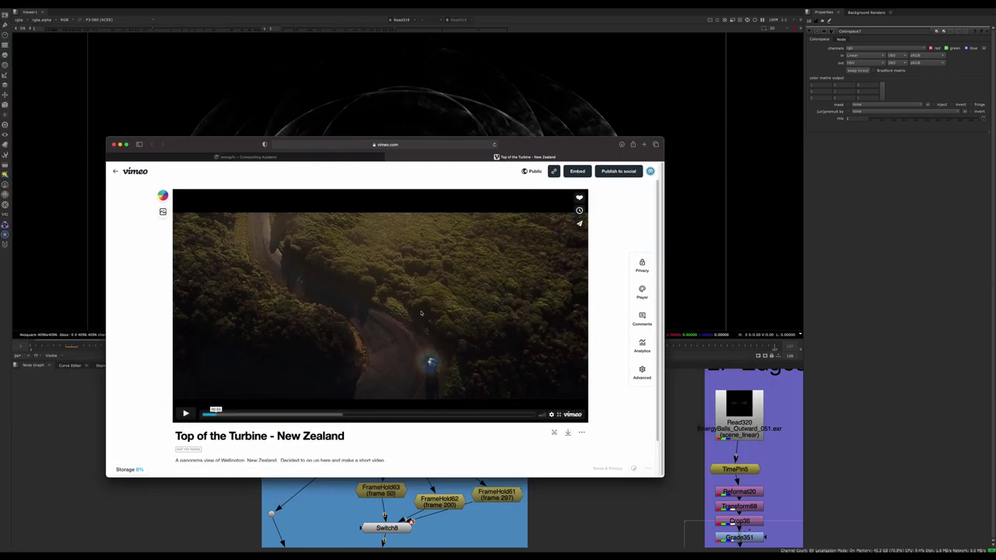
pyautogui.moveTo(555, 147); pyautogui.dragTo(542, 170)
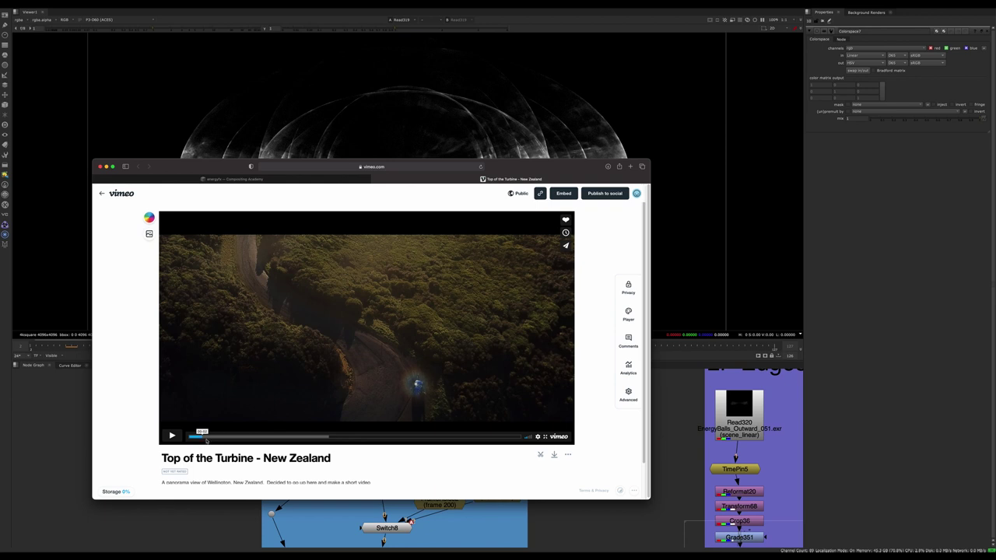
# Play the Vimeo clip from near its start and pause it on the car driving the winding road
pyautogui.moveTo(206, 440); pyautogui.dragTo(203, 435)
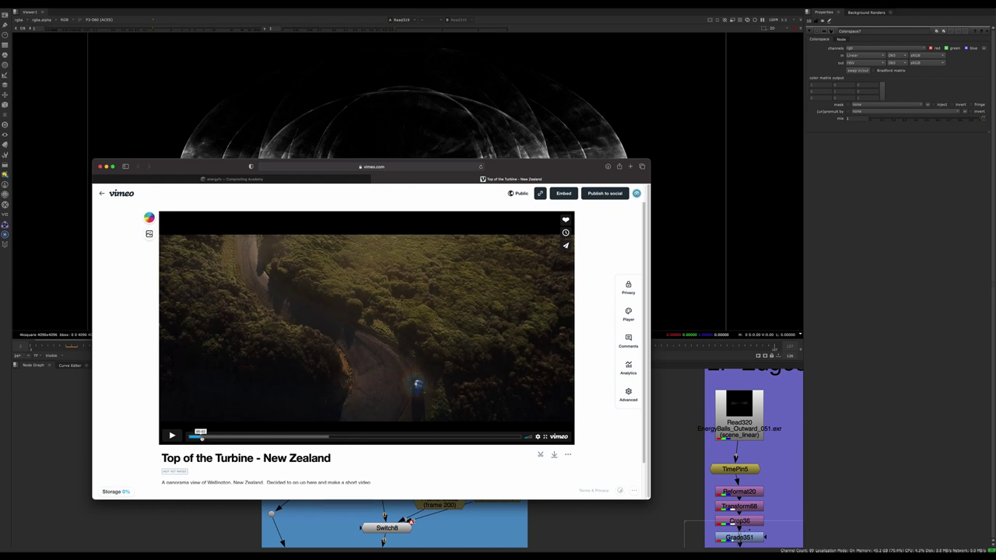
pyautogui.click(199, 438)
pyautogui.click(172, 435)
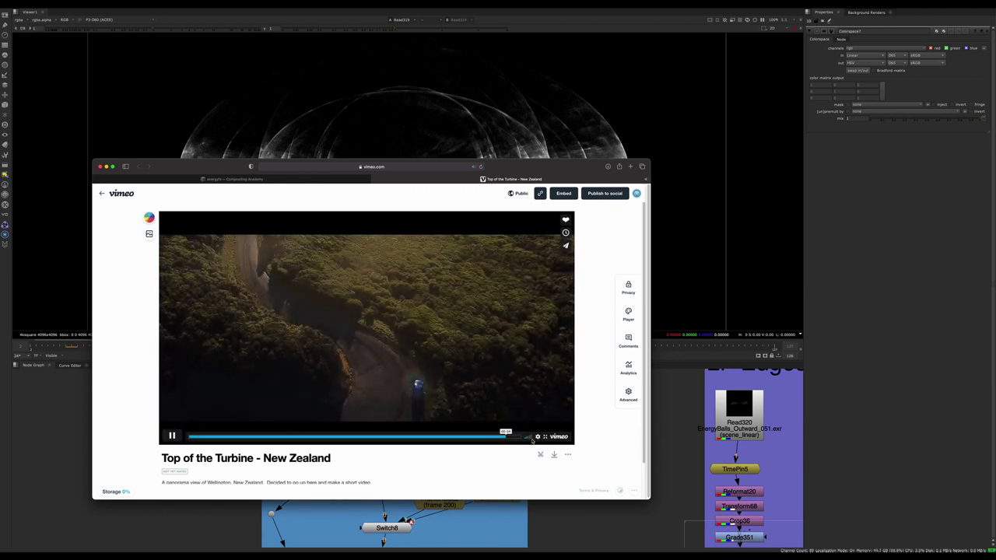
pyautogui.click(507, 437)
pyautogui.click(193, 437)
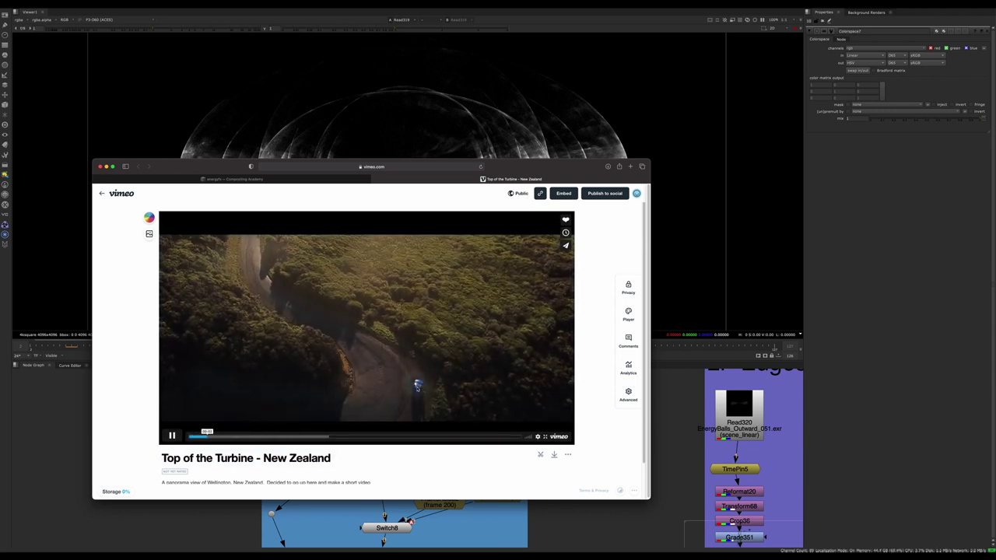
pyautogui.click(373, 357)
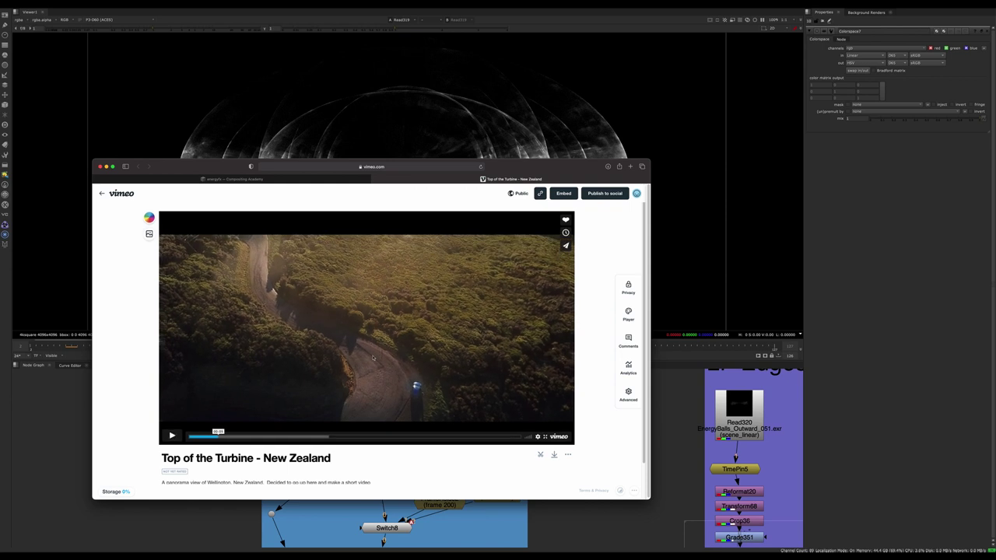
# Replay the Vimeo clip's winding-road shot around the eight-second mark, pausing and scrubbing to examine the flare as it appears
pyautogui.click(498, 269)
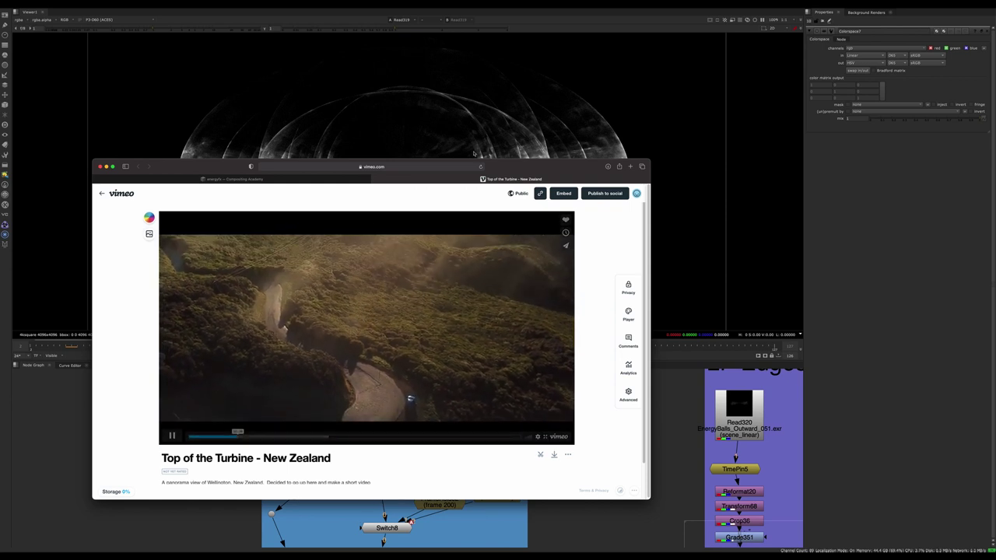
pyautogui.click(246, 440)
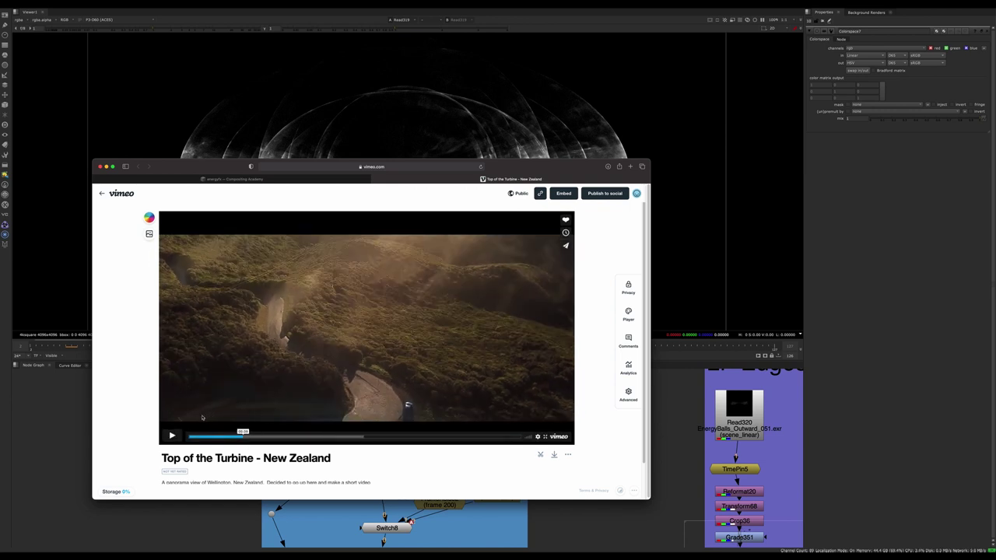
pyautogui.click(239, 437)
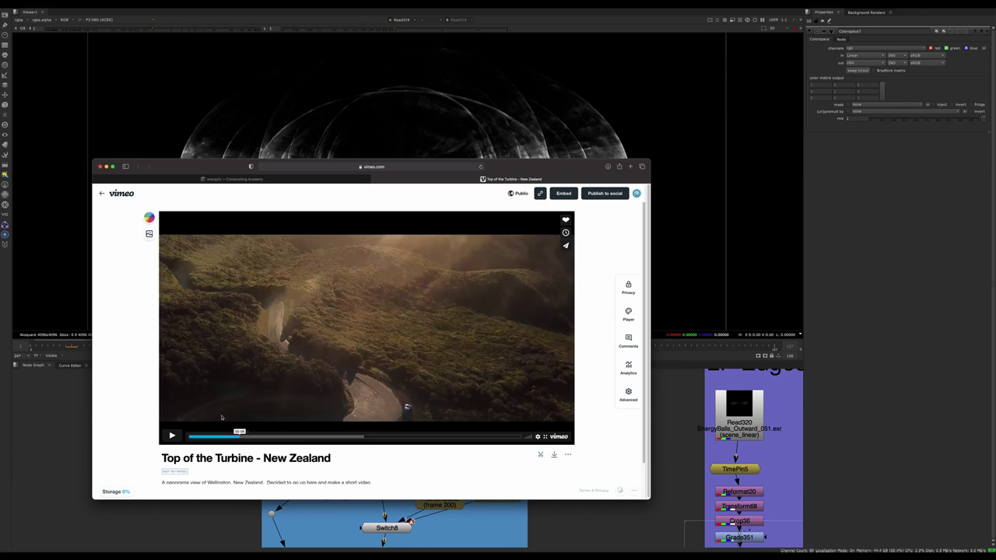
pyautogui.click(221, 417)
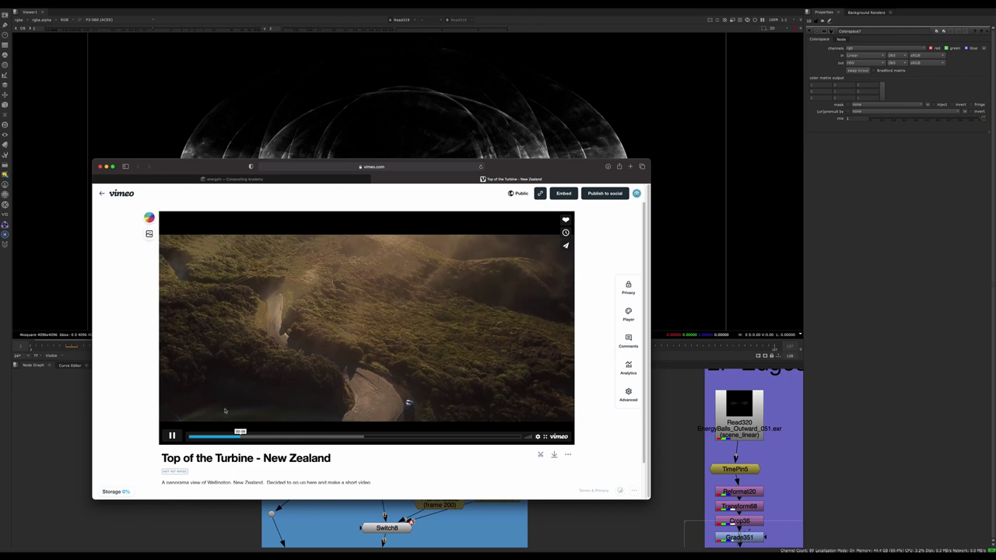
pyautogui.click(239, 436)
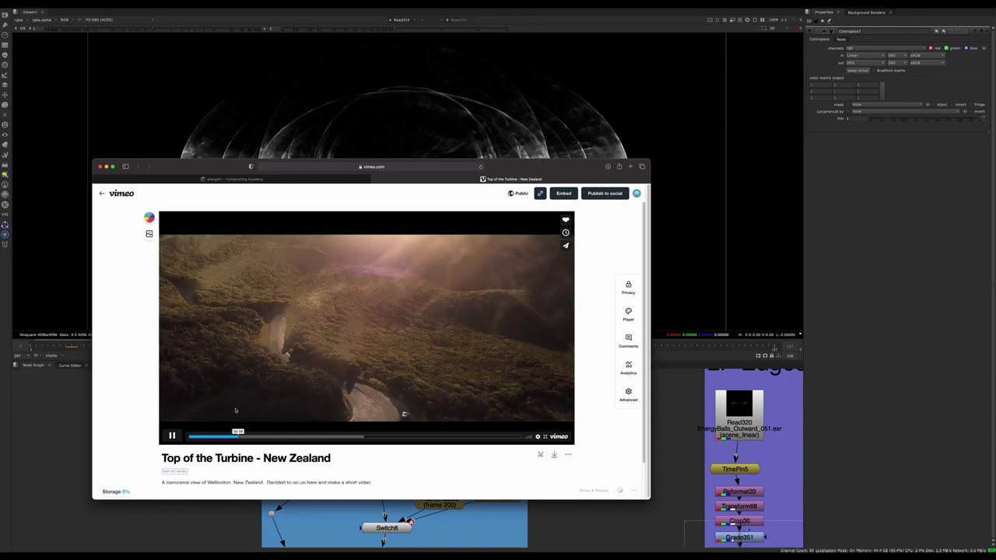
pyautogui.click(239, 435)
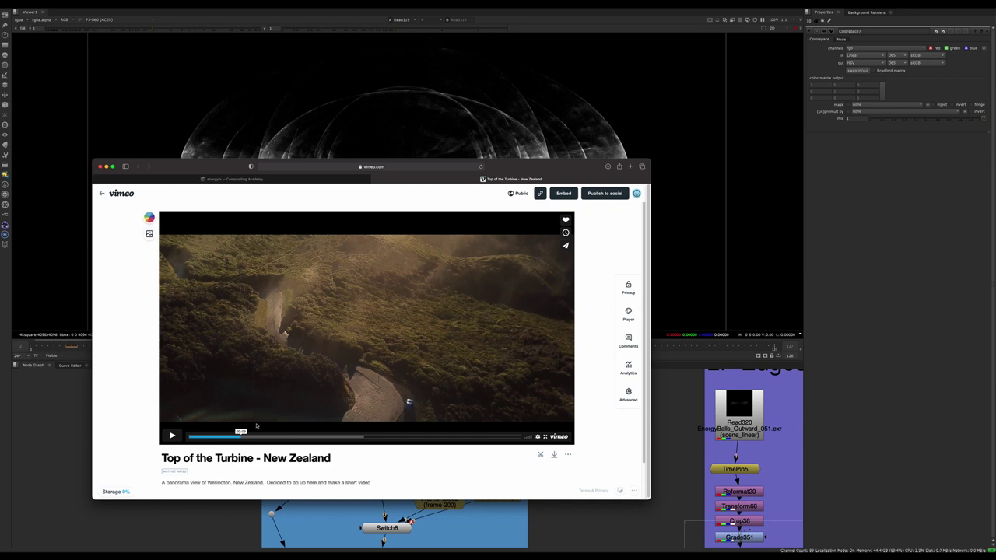
# Play the Vimeo clip onward past the bright sun, and pause it on the car overlooking the city
pyautogui.click(327, 399)
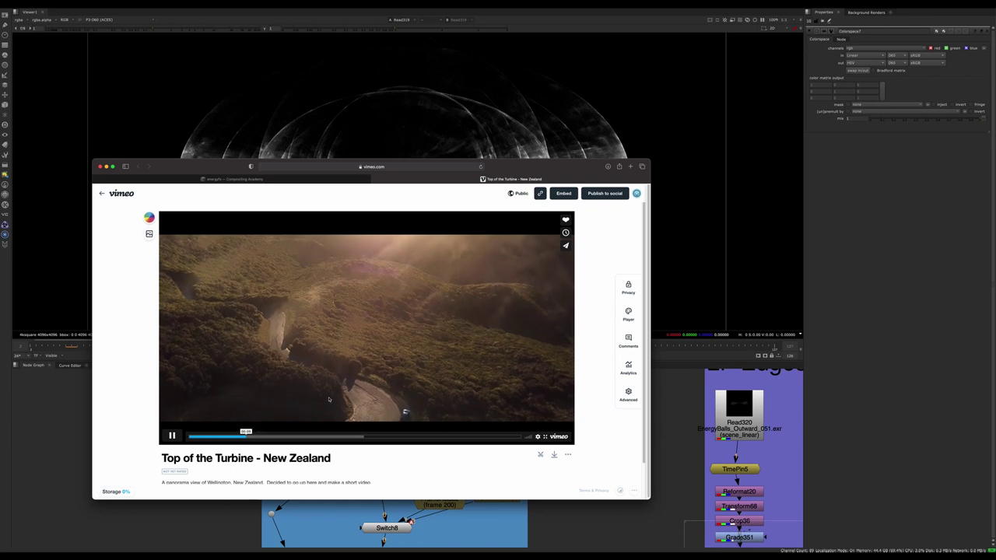
pyautogui.click(365, 271)
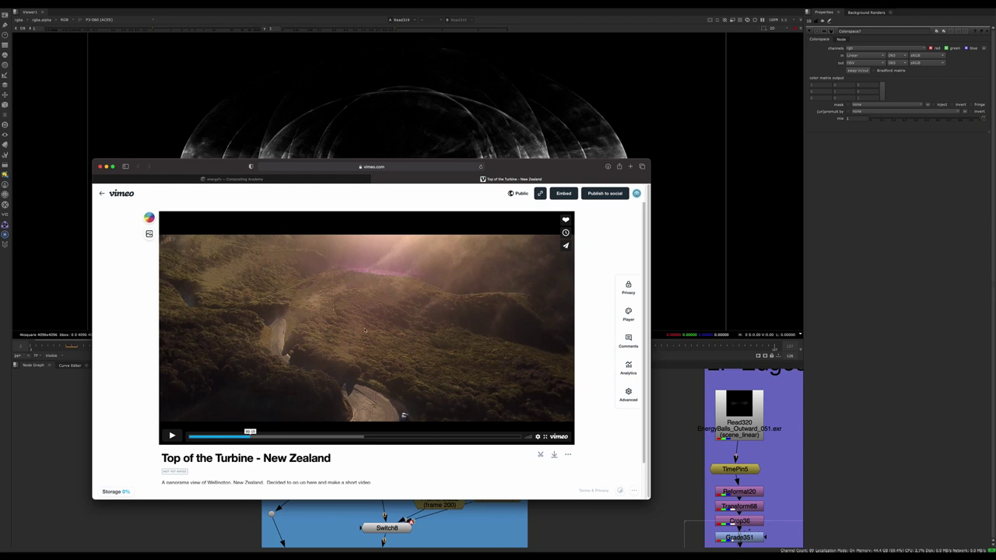
pyautogui.click(364, 329)
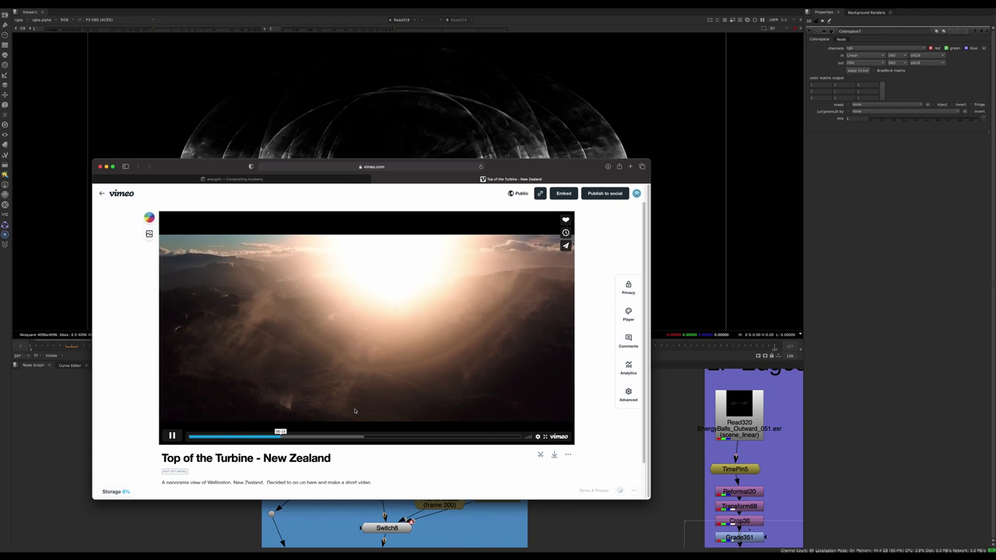
pyautogui.click(557, 409)
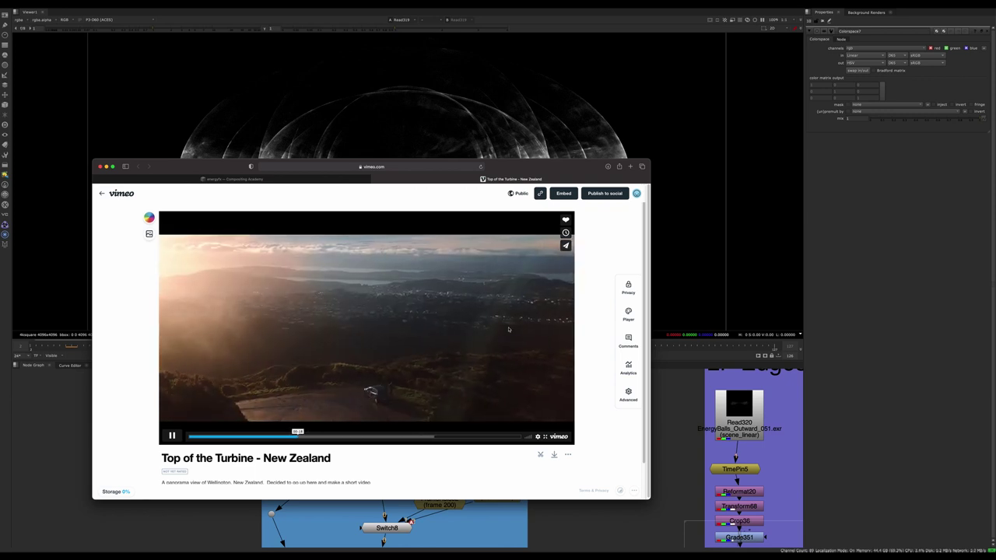
pyautogui.click(507, 297)
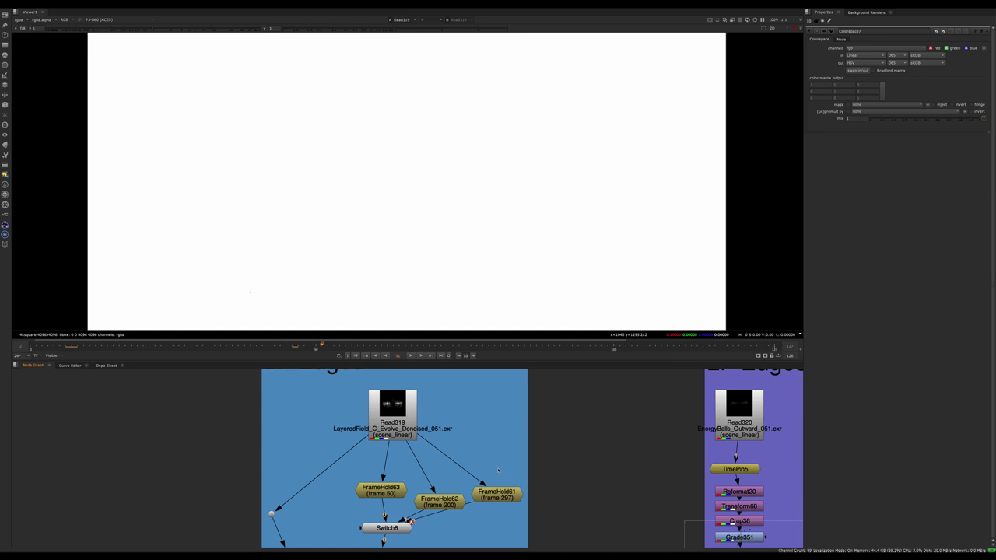
# Switch back to Nuke and view the rendered comp Read at the bottom of the node graph, fitted in the viewer
pyautogui.press('f')
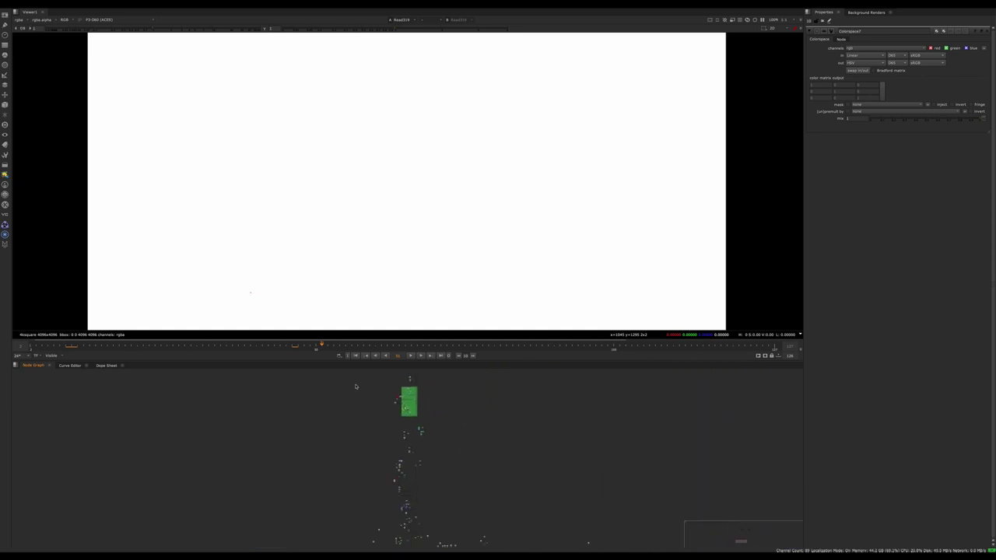
pyautogui.scroll(5, 424, 536)
pyautogui.moveTo(382, 521); pyautogui.dragTo(389, 426, button='middle')
pyautogui.scroll(8, 390, 434)
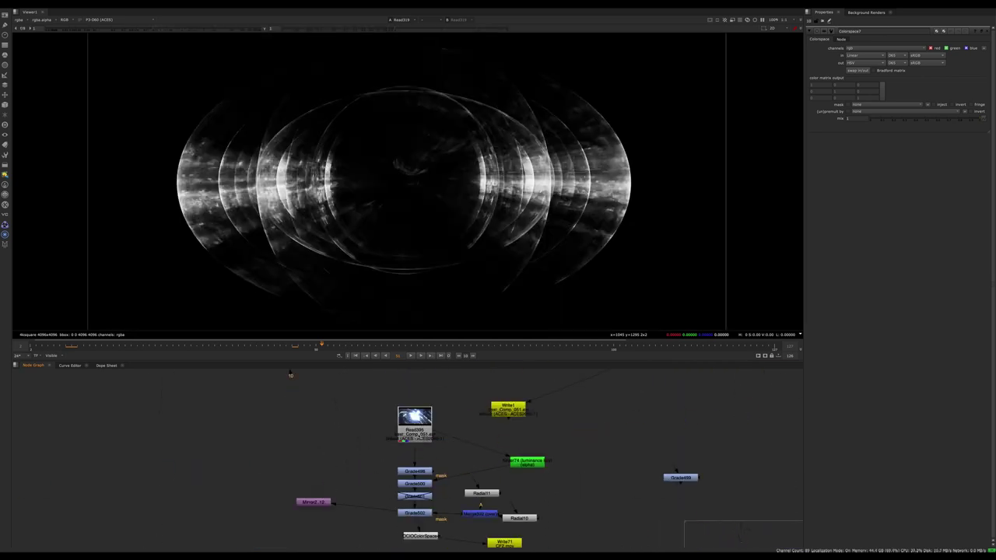
pyautogui.click(418, 436)
pyautogui.press('1')
pyautogui.press('f')
pyautogui.press('f')
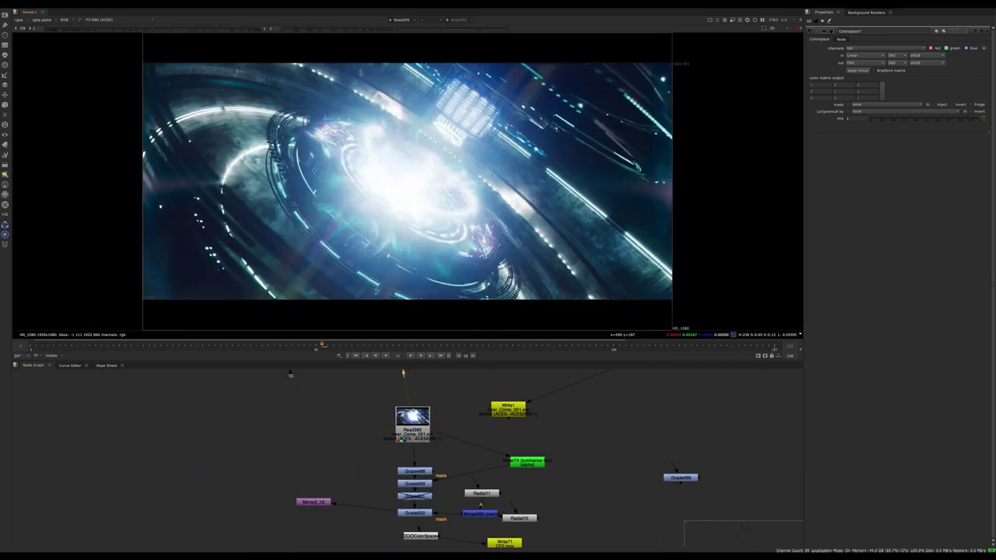
# Bring the browser's Vimeo window forward and move it lower so the comp and the reference footage show together
pyautogui.moveTo(675, 545)
pyautogui.click(743, 538)
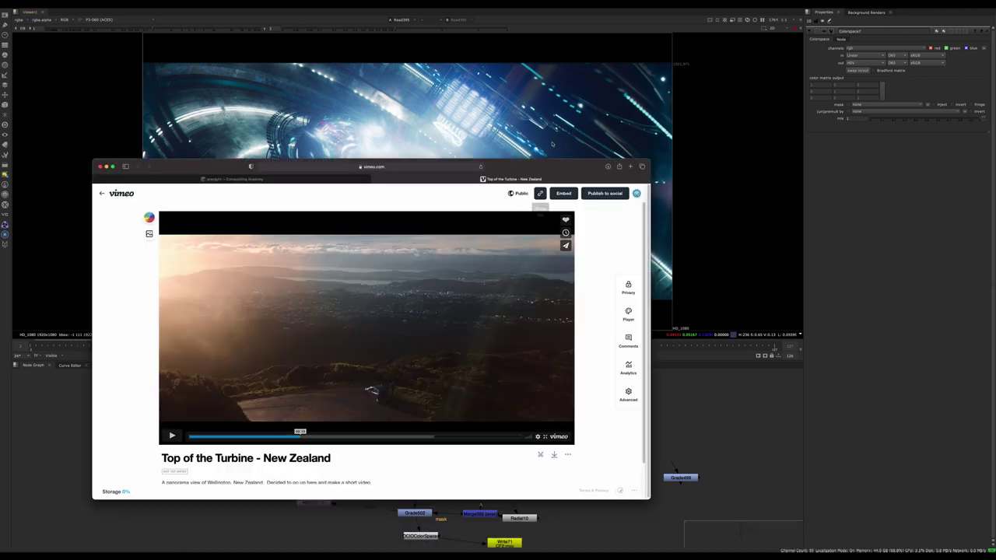
pyautogui.moveTo(543, 166); pyautogui.dragTo(562, 291)
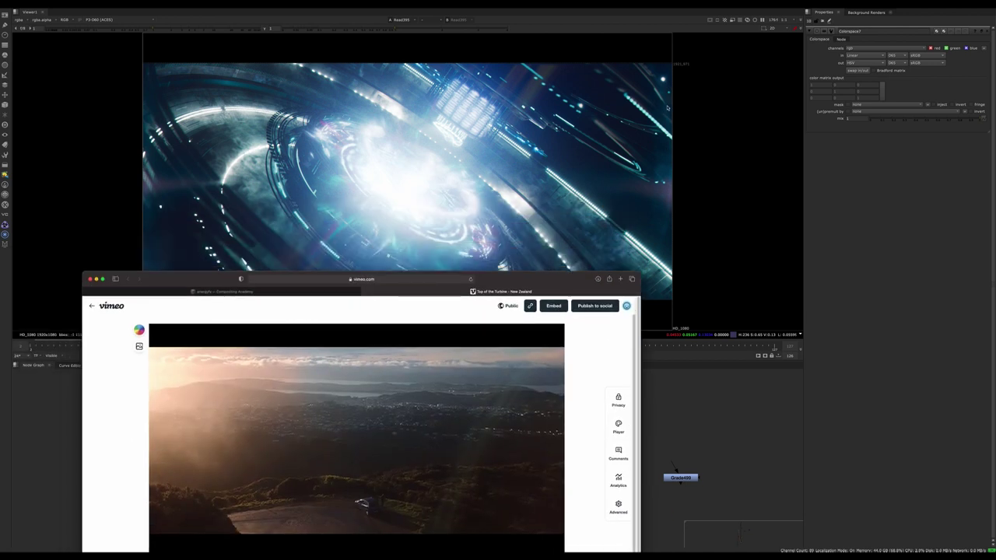
# Return to Nuke and view the LayeredField_C_Evolve_Denoised Read in the LF Edges backdrop, fitted in the viewer
pyautogui.click(693, 453)
pyautogui.moveTo(693, 454); pyautogui.dragTo(533, 450, button='middle')
pyautogui.scroll(-10, 398, 443)
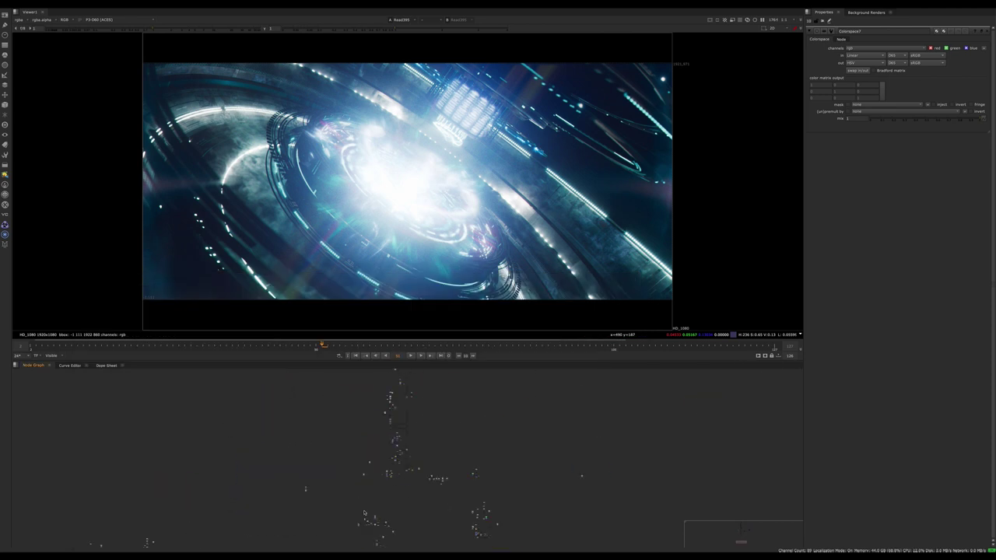
pyautogui.scroll(10, 397, 442)
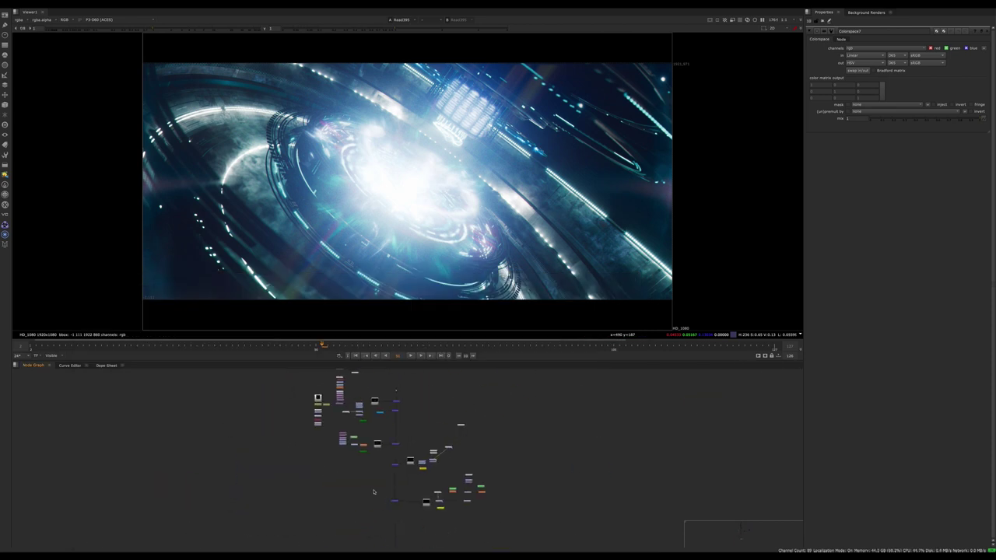
pyautogui.moveTo(321, 407); pyautogui.dragTo(333, 493, button='middle')
pyautogui.scroll(10, 274, 459)
pyautogui.click(281, 418)
pyautogui.press('1')
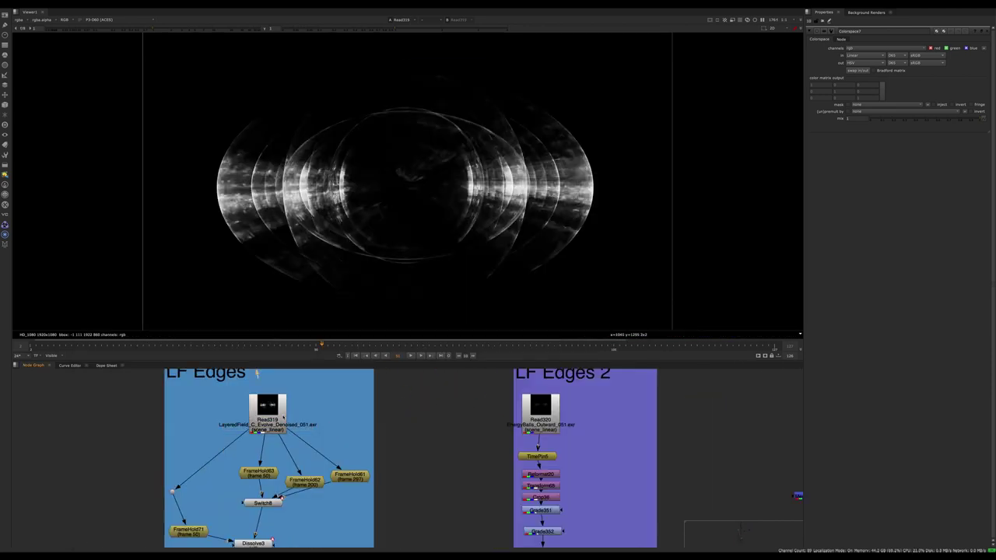
pyautogui.press('f')
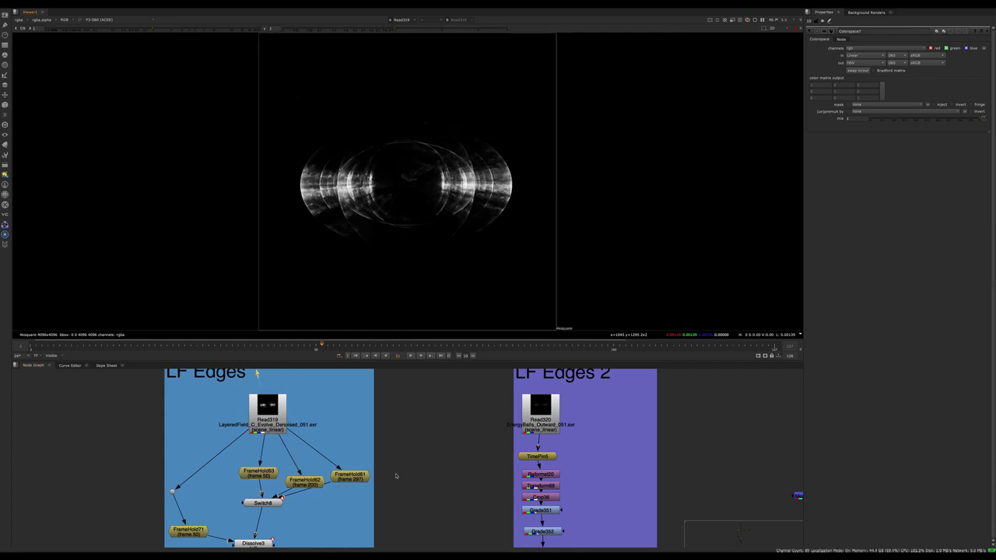
# View the Dissolve3 node below the frame holds in the LF Edges backdrop
pyautogui.moveTo(346, 451); pyautogui.dragTo(437, 436, button='middle')
pyautogui.scroll(9, 343, 487)
pyautogui.moveTo(347, 507); pyautogui.dragTo(343, 318, button='middle')
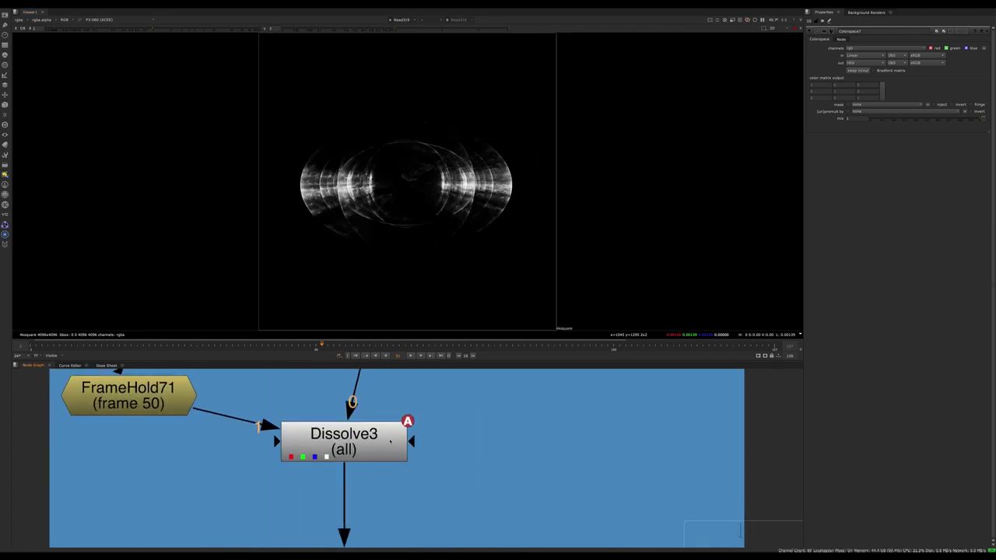
pyautogui.moveTo(507, 472); pyautogui.dragTo(322, 406)
pyautogui.press('f')
pyautogui.scroll(4, 451, 177)
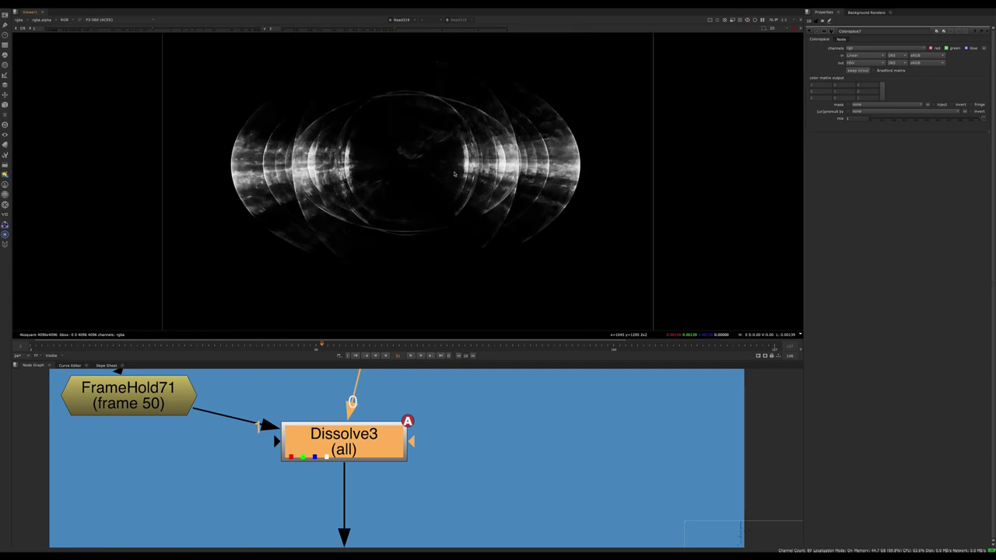
pyautogui.press('f')
pyautogui.press('h')
pyautogui.moveTo(460, 425); pyautogui.dragTo(371, 413)
pyautogui.press('1')
pyautogui.scroll(-5, 371, 413)
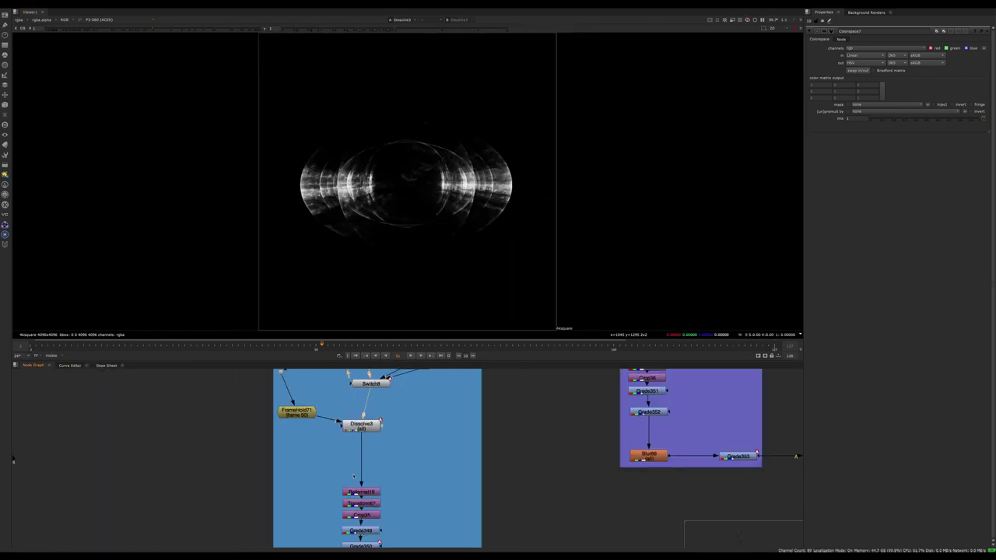
# View the Crop35 node below the reformat and transform in the LF Edges branch, fitted in the viewer
pyautogui.scroll(3, 376, 522)
pyautogui.moveTo(376, 522); pyautogui.dragTo(330, 450, button='middle')
pyautogui.click(330, 445)
pyautogui.press('1')
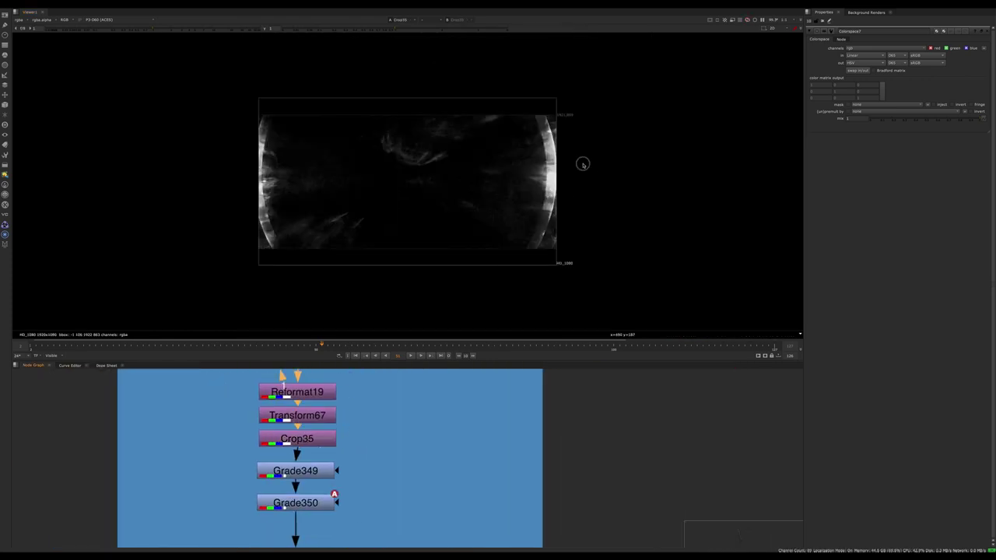
pyautogui.press('f')
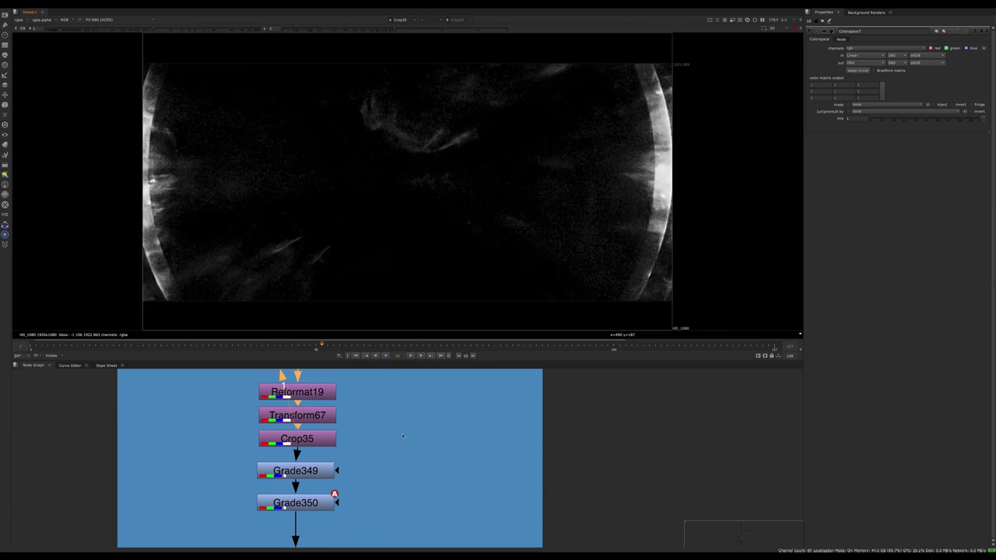
# Step back and forth between neighbouring frames around frame 50 to compare the cropped edge flare with the frame holds in view
pyautogui.press('f')
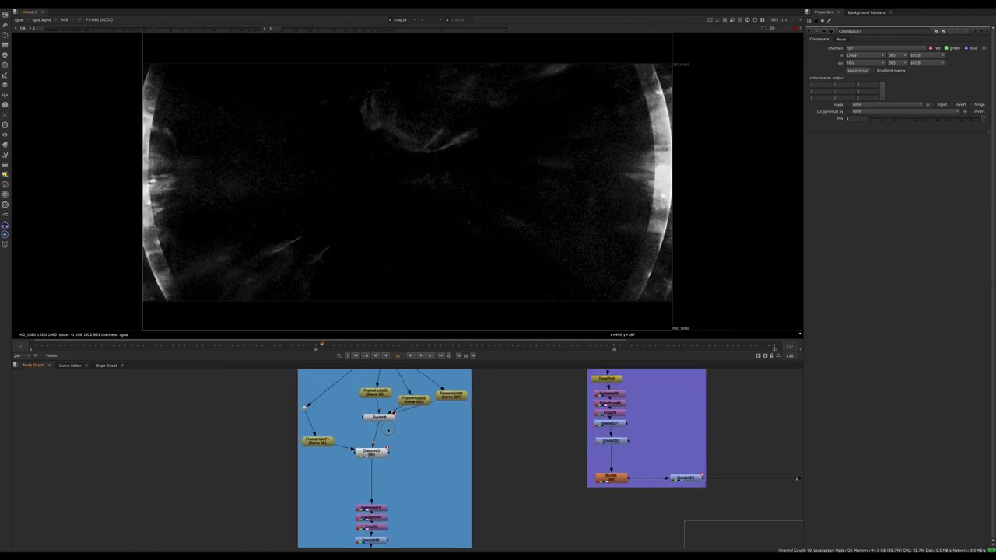
pyautogui.scroll(3, 387, 429)
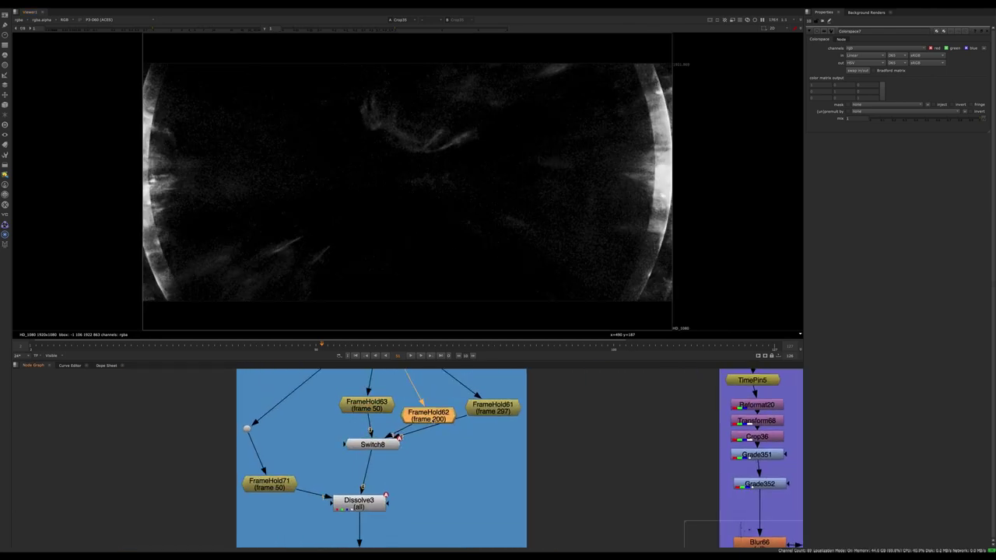
pyautogui.press('Left')
pyautogui.press('Right')
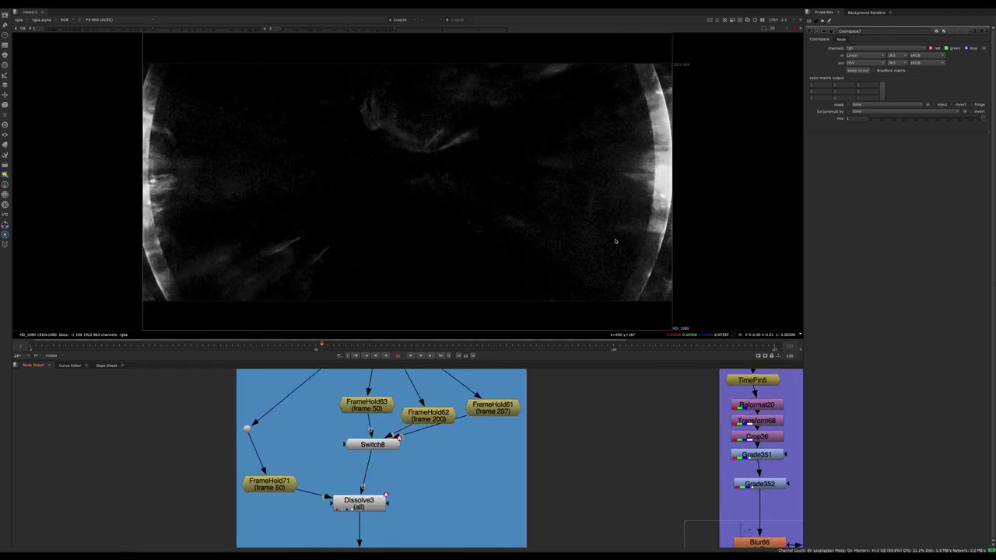
pyautogui.press('Left')
pyautogui.press('Right')
pyautogui.press('Left')
pyautogui.press('Right')
pyautogui.press('Left')
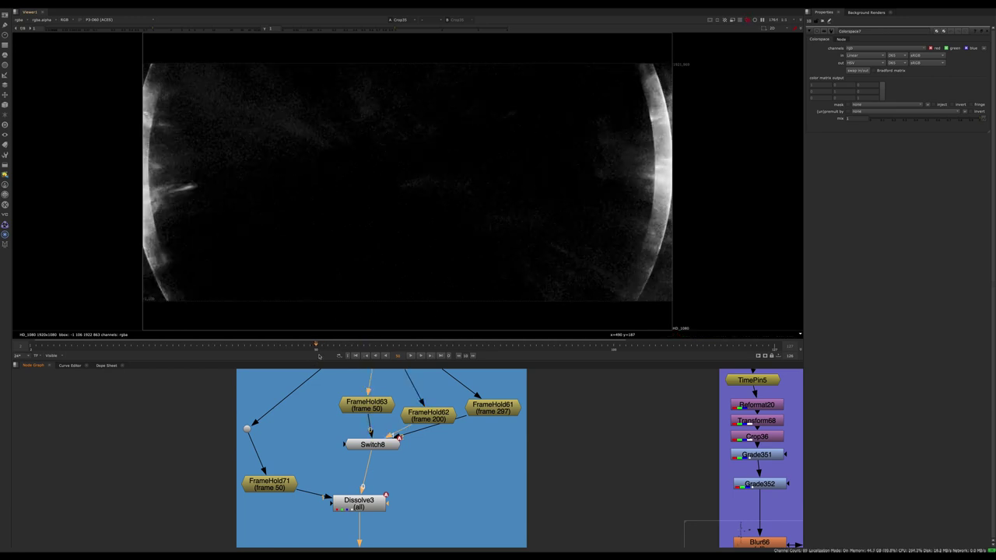
pyautogui.press('Right')
pyautogui.press('Left')
pyautogui.press('Right')
pyautogui.press('Left')
pyautogui.press('Right')
pyautogui.press('Left')
pyautogui.press('Right')
pyautogui.press('Right')
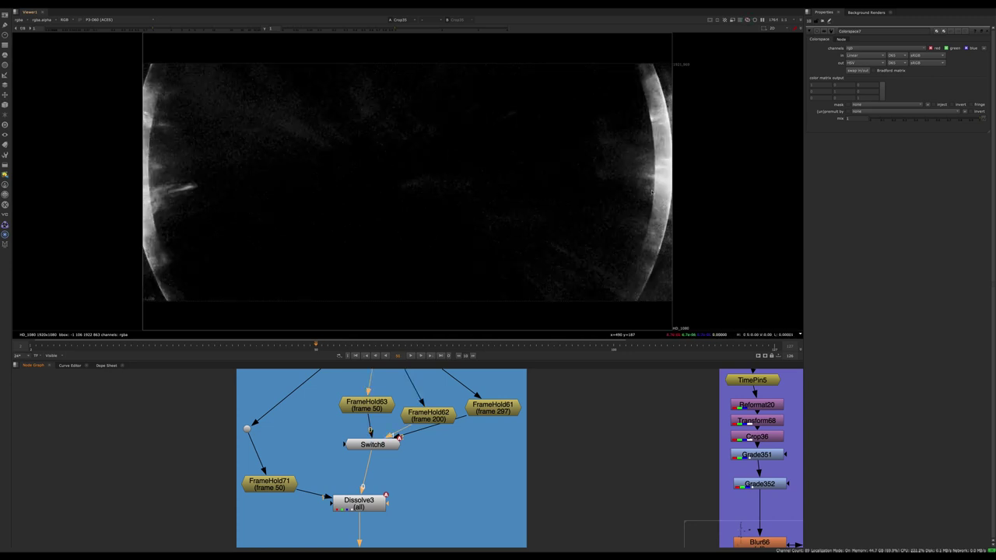
pyautogui.press('Left')
pyautogui.press('Right')
pyautogui.press('Left')
pyautogui.press('Right')
pyautogui.press('Left')
pyautogui.press('Right')
pyautogui.press('Left')
pyautogui.press('Right')
# View the Grade350 node above the defocus in the LF Edges branch
pyautogui.scroll(-5, 353, 379)
pyautogui.moveTo(364, 516); pyautogui.dragTo(365, 445, button='middle')
pyautogui.scroll(5, 363, 445)
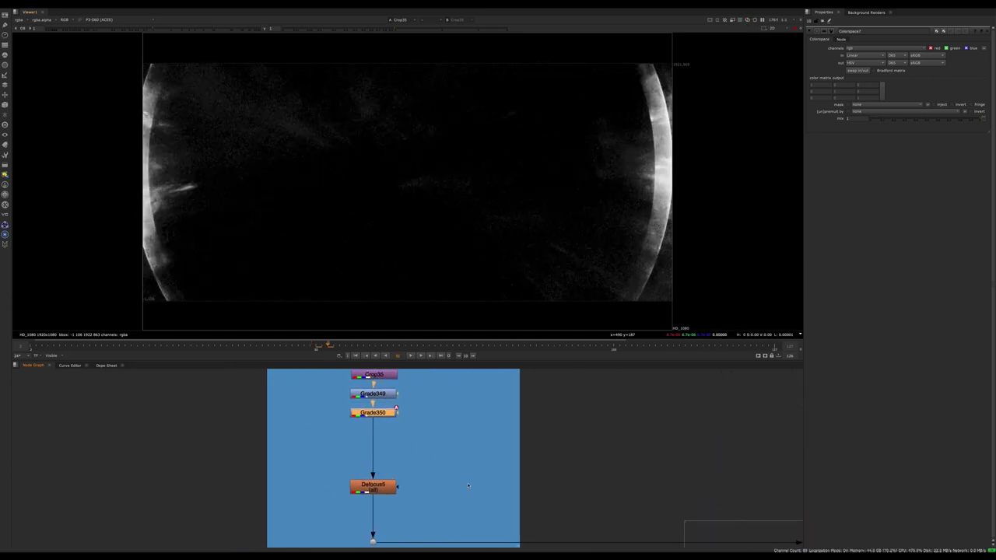
pyautogui.press('1')
pyautogui.click(469, 442)
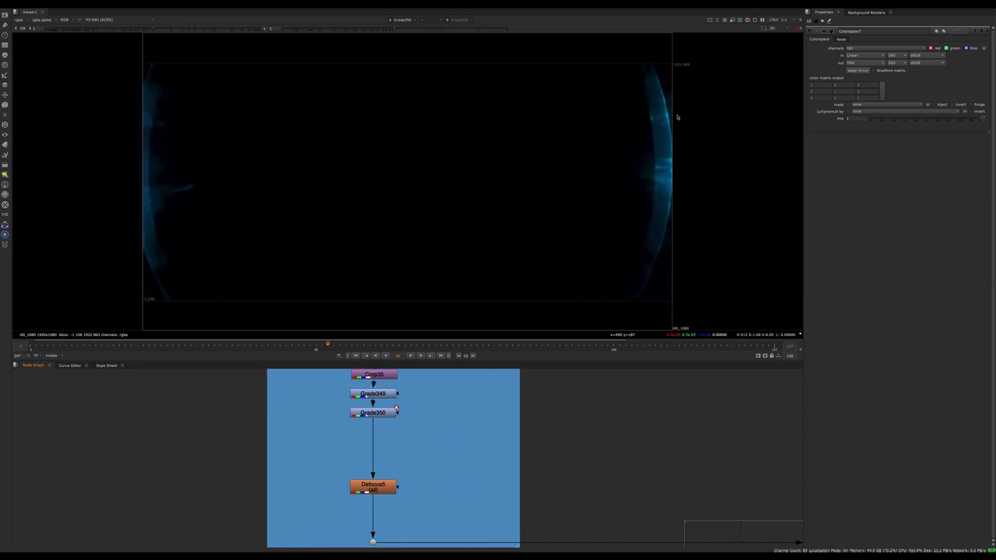
# Step back and forth between adjacent frames to compare the graded blue edge flare
pyautogui.press('Left')
pyautogui.press('Right')
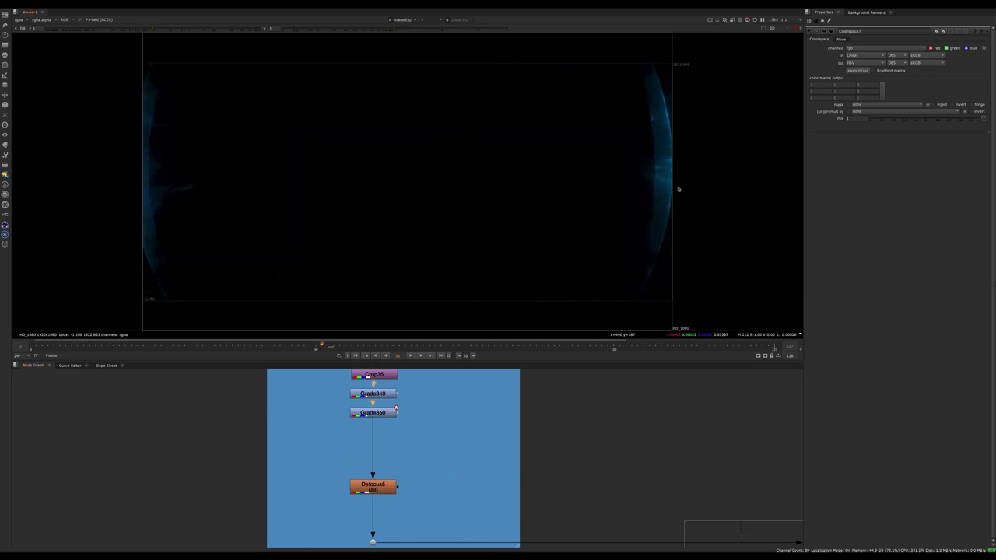
pyautogui.press('Left')
pyautogui.press('Right')
# View the node between the LF Edges defocus and the main comp merge
pyautogui.click(488, 474)
pyautogui.moveTo(488, 474); pyautogui.dragTo(409, 406, button='middle')
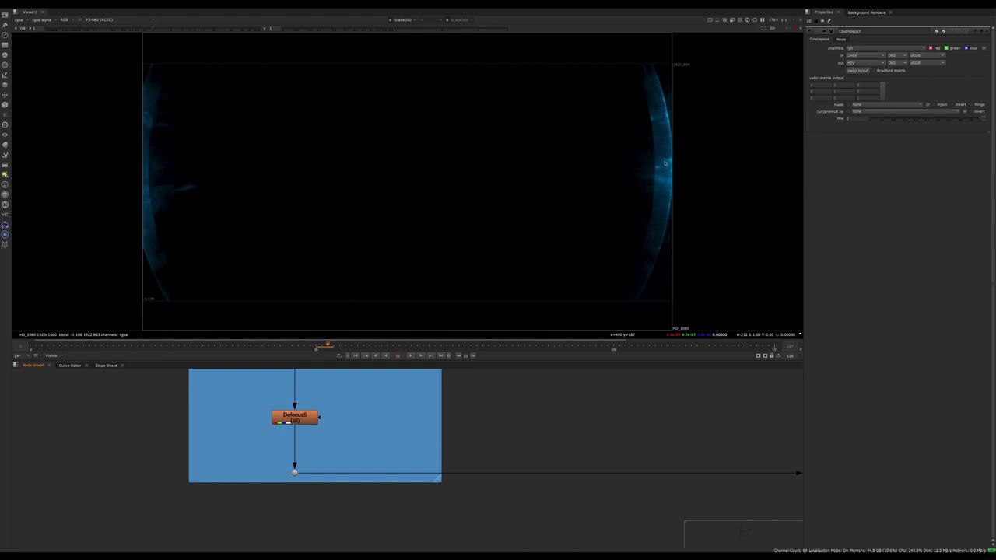
pyautogui.scroll(-4, 521, 482)
pyautogui.moveTo(521, 483); pyautogui.dragTo(233, 469, button='middle')
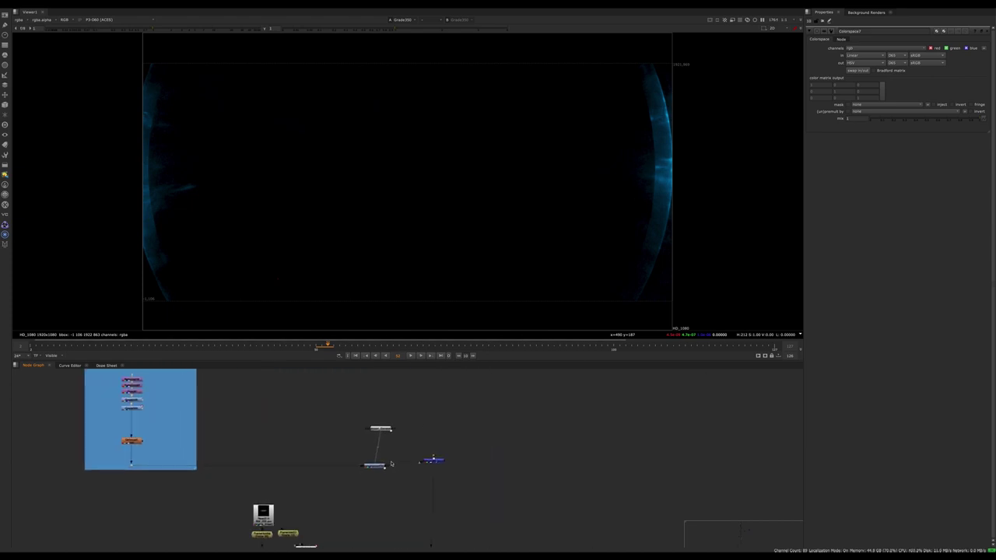
pyautogui.scroll(2, 409, 489)
pyautogui.click(365, 453)
pyautogui.click(346, 487)
pyautogui.press('1')
# View Merge293, where the LF Edges branch joins the main comp
pyautogui.moveTo(589, 414); pyautogui.dragTo(371, 498)
pyautogui.moveTo(393, 457); pyautogui.dragTo(422, 512, button='middle')
pyautogui.moveTo(423, 515); pyautogui.dragTo(325, 448)
pyautogui.moveTo(523, 503); pyautogui.dragTo(435, 459)
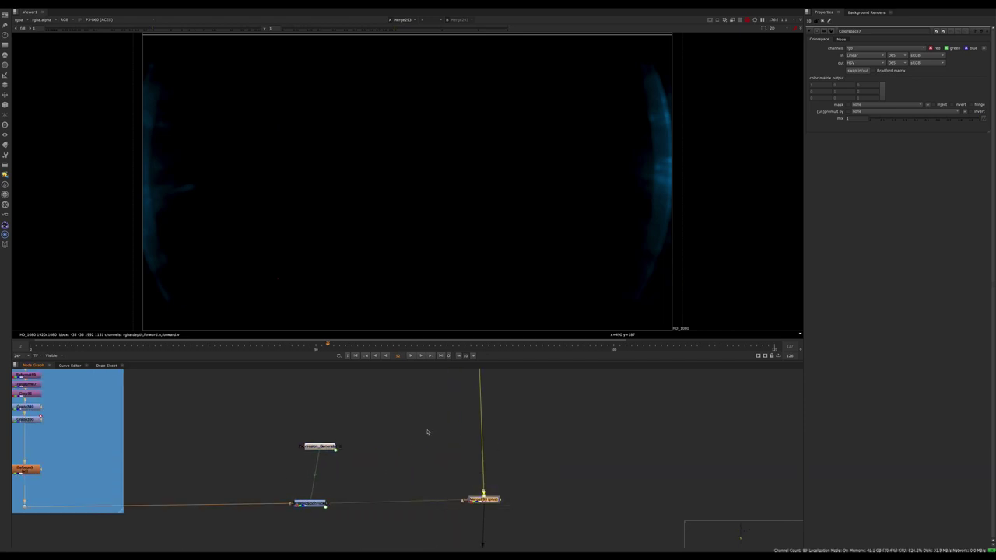
pyautogui.moveTo(428, 433); pyautogui.dragTo(344, 468, button='middle')
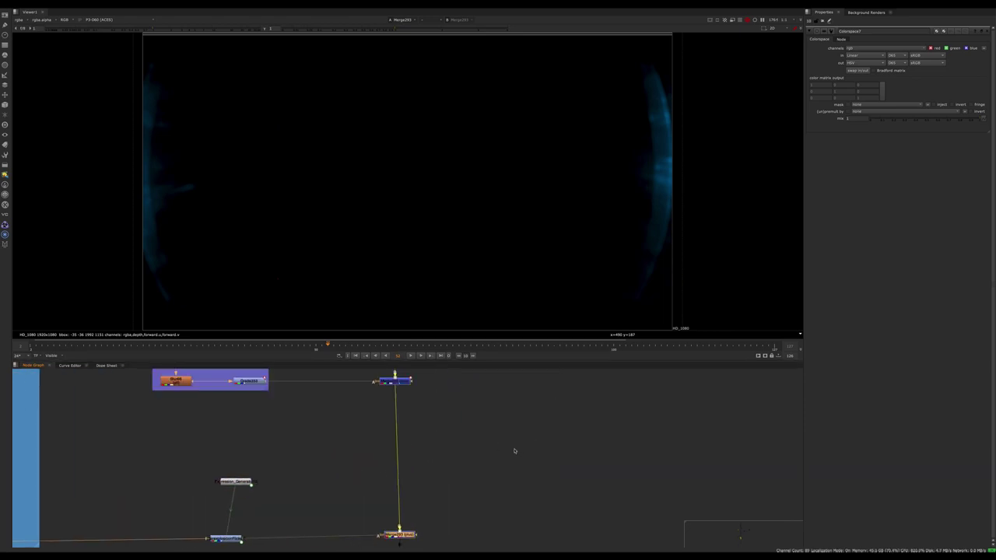
pyautogui.moveTo(423, 459); pyautogui.dragTo(513, 440, button='middle')
# Go to frame 51 and toggle Merge293 to compare the comp with and without the LF Edges flare
pyautogui.click(320, 349)
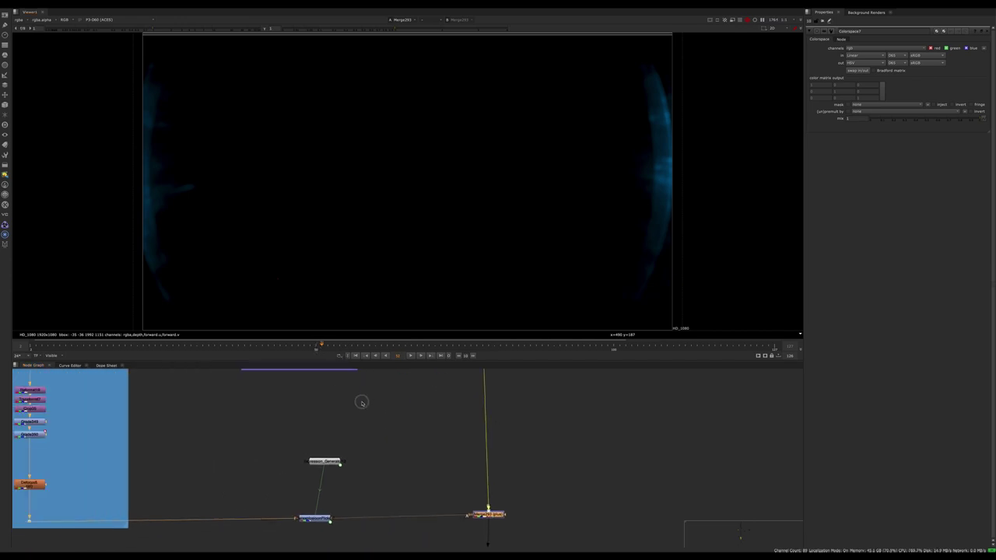
pyautogui.click(384, 430)
pyautogui.click(488, 514)
pyautogui.moveTo(439, 485); pyautogui.dragTo(342, 433, button='middle')
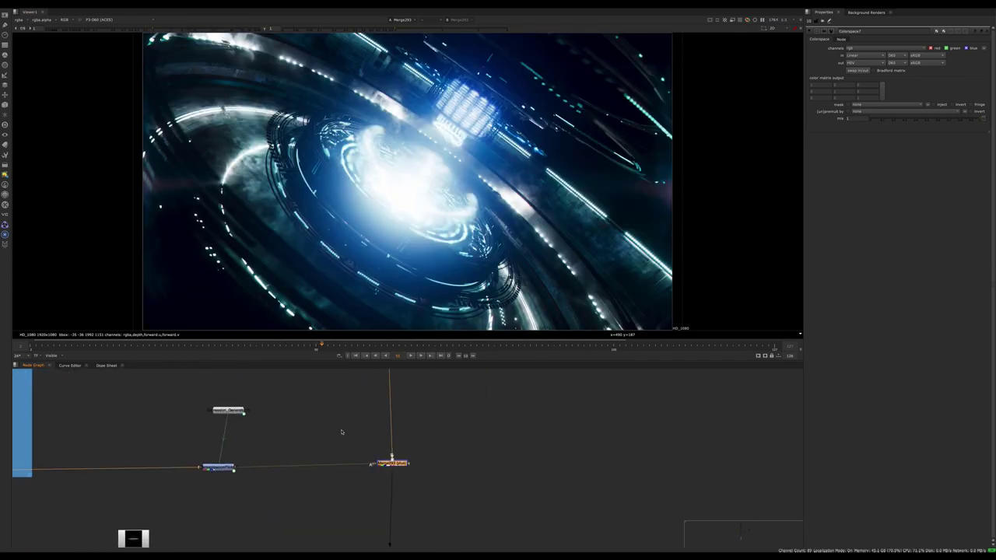
pyautogui.press('d')
pyautogui.hotkey('ctrl', '1')
pyautogui.press('=')
pyautogui.click(451, 463)
# View the merge further down the main comp, just above the green backdrop, to examine the combined flare elements
pyautogui.scroll(-12, 446, 420)
pyautogui.moveTo(446, 393); pyautogui.dragTo(445, 467, button='middle')
pyautogui.scroll(6, 447, 459)
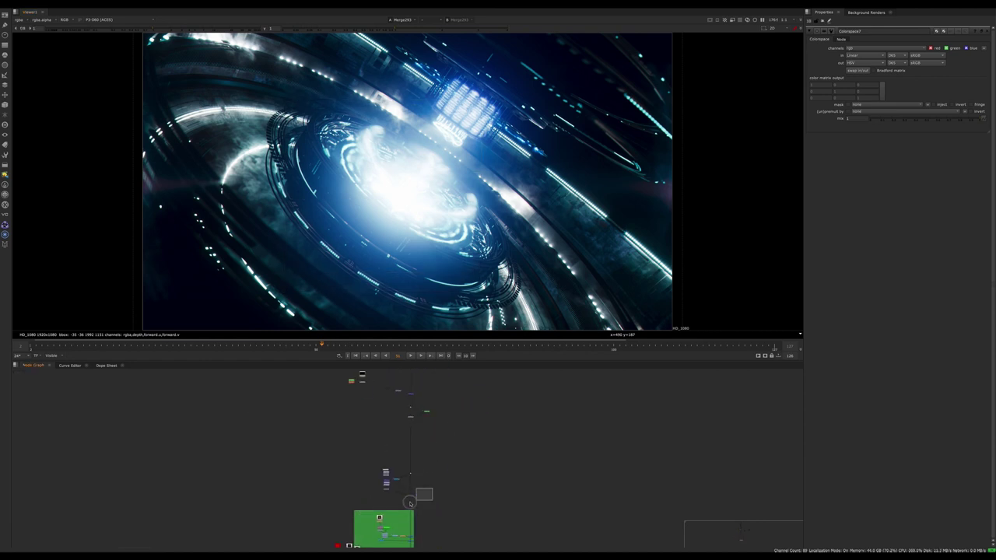
pyautogui.click(410, 495)
pyautogui.press('1')
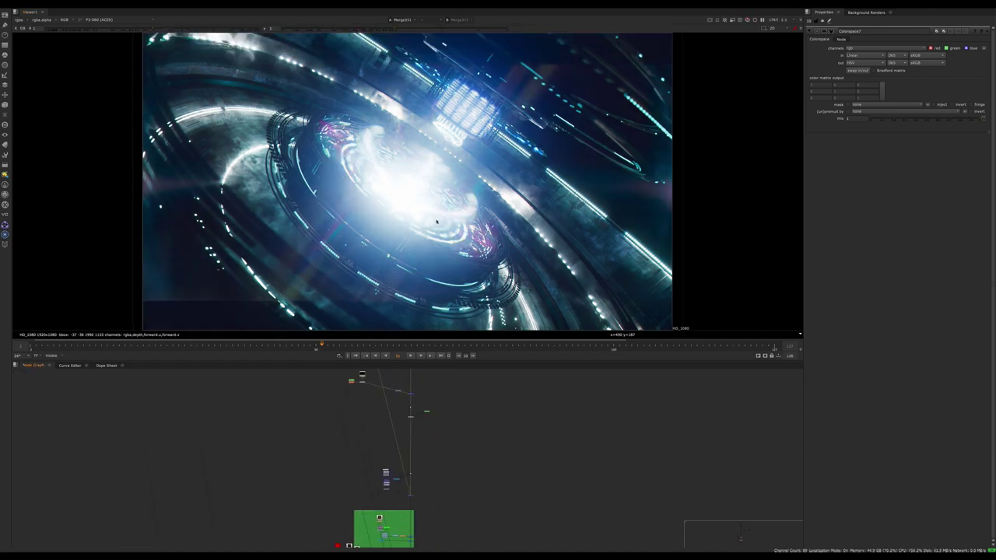
pyautogui.scroll(5, 396, 463)
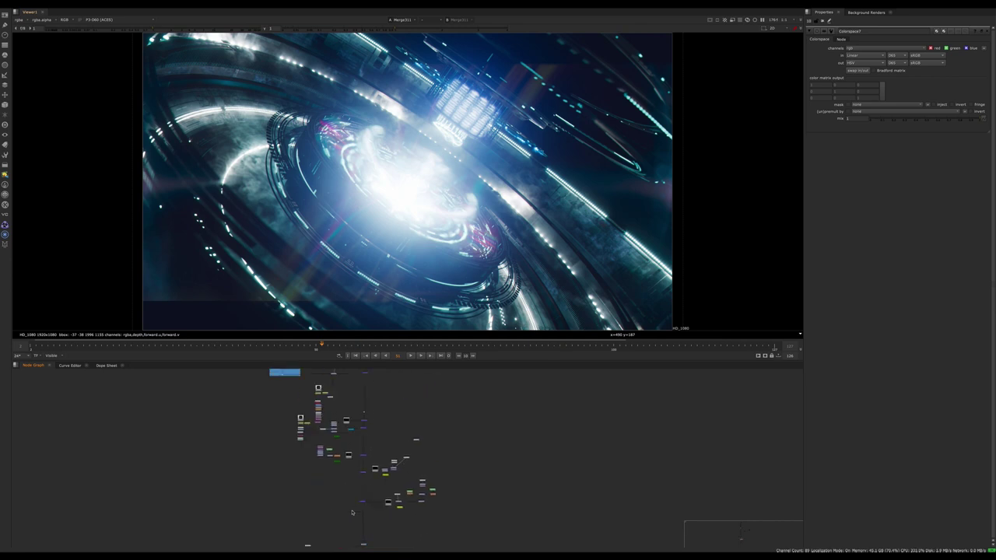
pyautogui.moveTo(396, 463); pyautogui.dragTo(444, 468, button='middle')
pyautogui.moveTo(402, 496); pyautogui.dragTo(406, 402, button='middle')
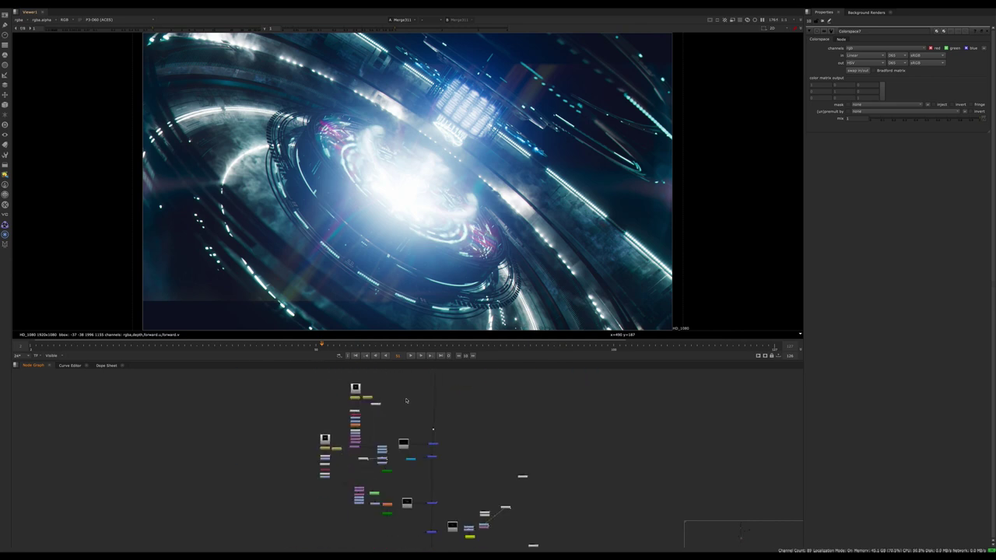
# Switch the viewer between Merge293 and the LF Edges branch output to compare the comp with the isolated edge flare
pyautogui.press('1')
pyautogui.moveTo(454, 456); pyautogui.dragTo(425, 548, button='middle')
pyautogui.click(406, 455)
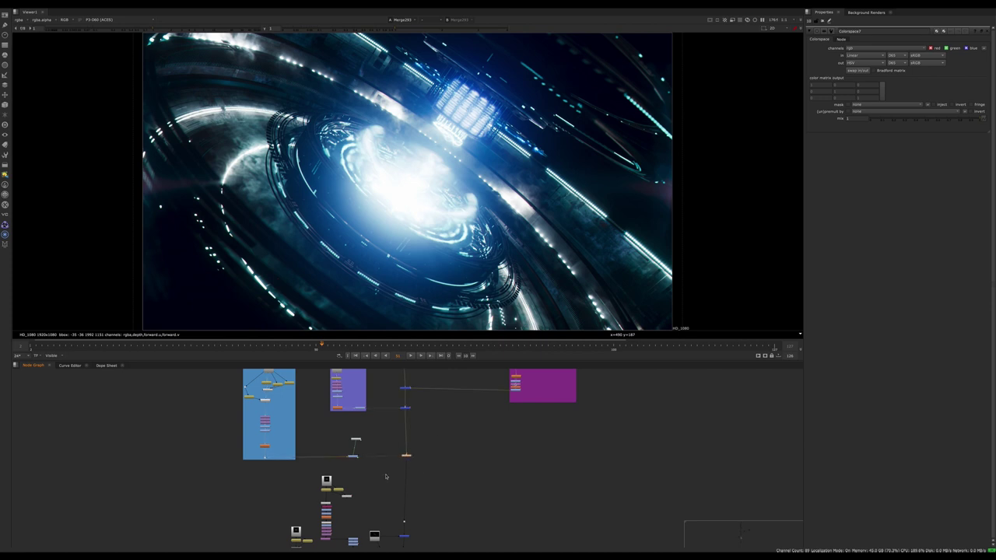
pyautogui.press('1')
pyautogui.click(405, 456)
pyautogui.press('1')
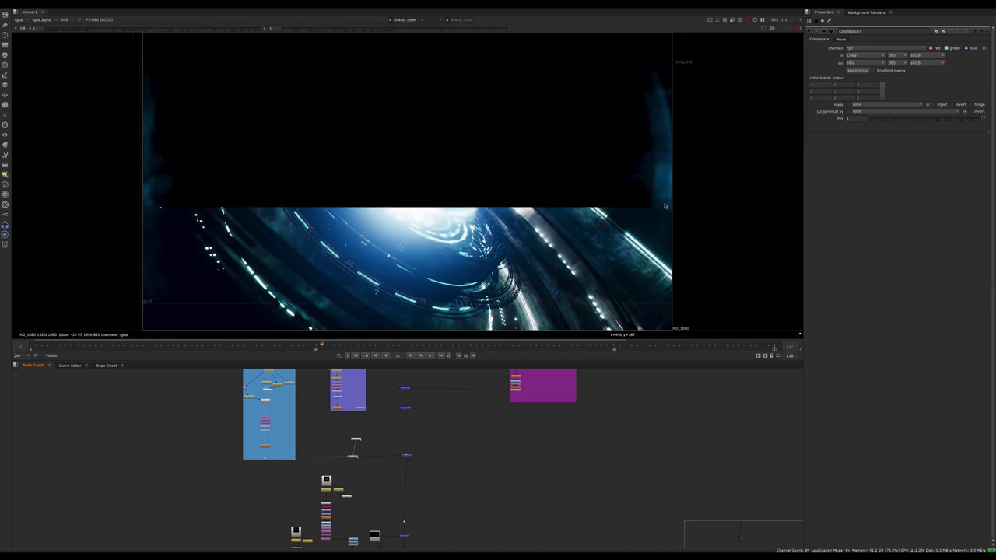
pyautogui.click(406, 456)
pyautogui.press('1')
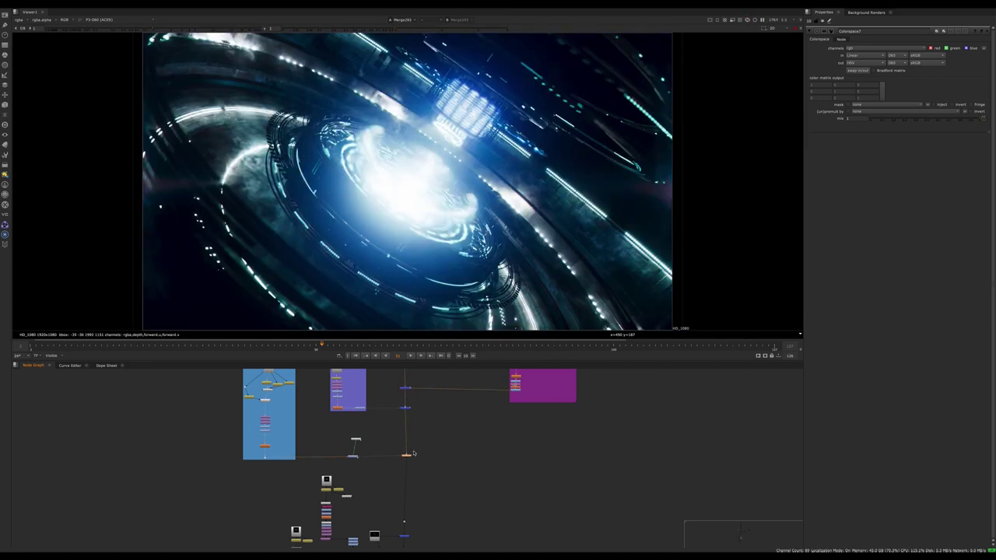
# View the Read320 source of the LF Edges 2 branch fitted in the viewer, then the TimePin node below it
pyautogui.click(378, 426)
pyautogui.scroll(3, 370, 442)
pyautogui.keyDown('ctrl'); pyautogui.keyDown('shift'); pyautogui.click(337, 378); pyautogui.keyUp('shift'); pyautogui.keyUp('ctrl')
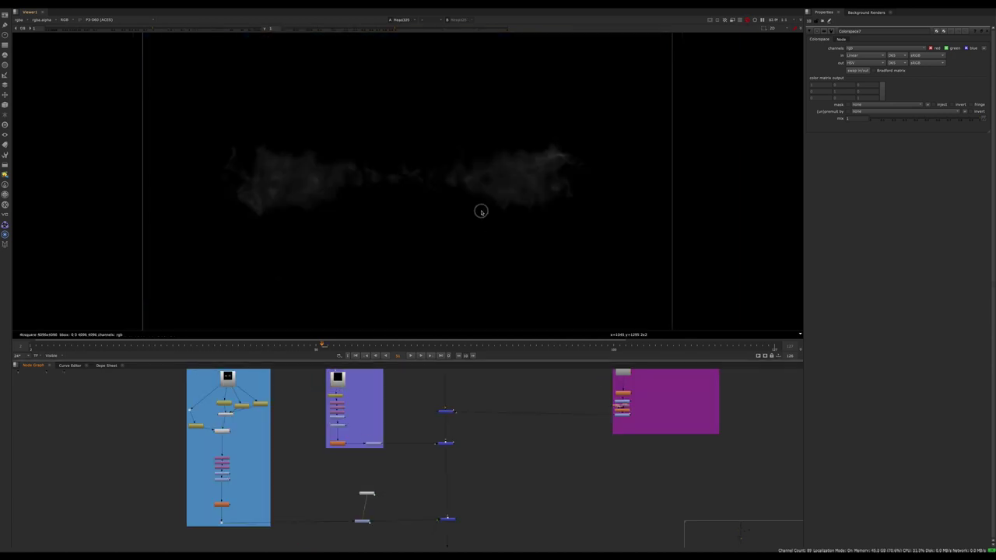
pyautogui.press('f')
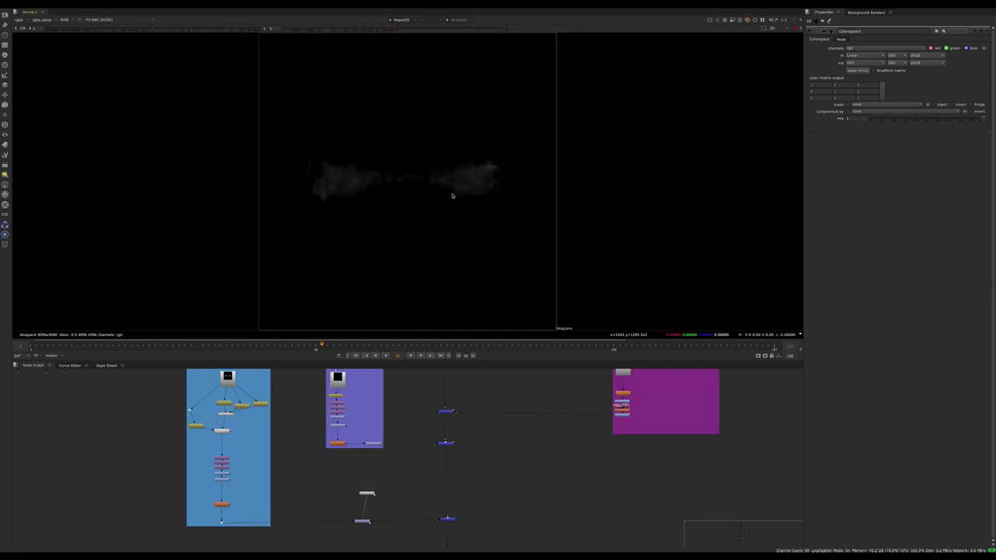
pyautogui.scroll(5, 345, 411)
pyautogui.click(377, 444)
pyautogui.press('1')
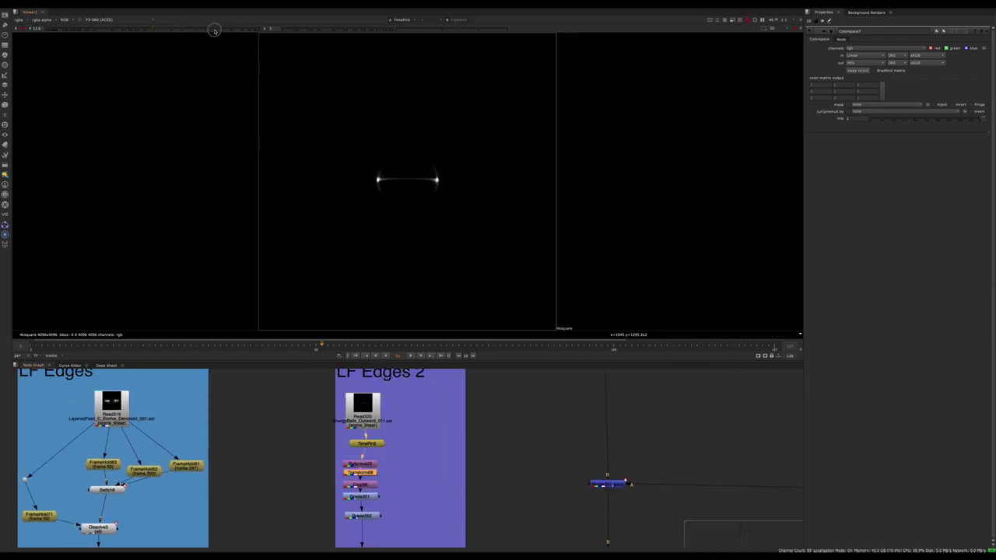
# Raise the viewer gain to about 16 and enlarge the energy ball element for inspection
pyautogui.moveTo(215, 31); pyautogui.dragTo(224, 32)
pyautogui.scroll(-2, 402, 160)
pyautogui.scroll(6, 400, 173)
pyautogui.moveTo(419, 187); pyautogui.dragTo(398, 185, button='middle')
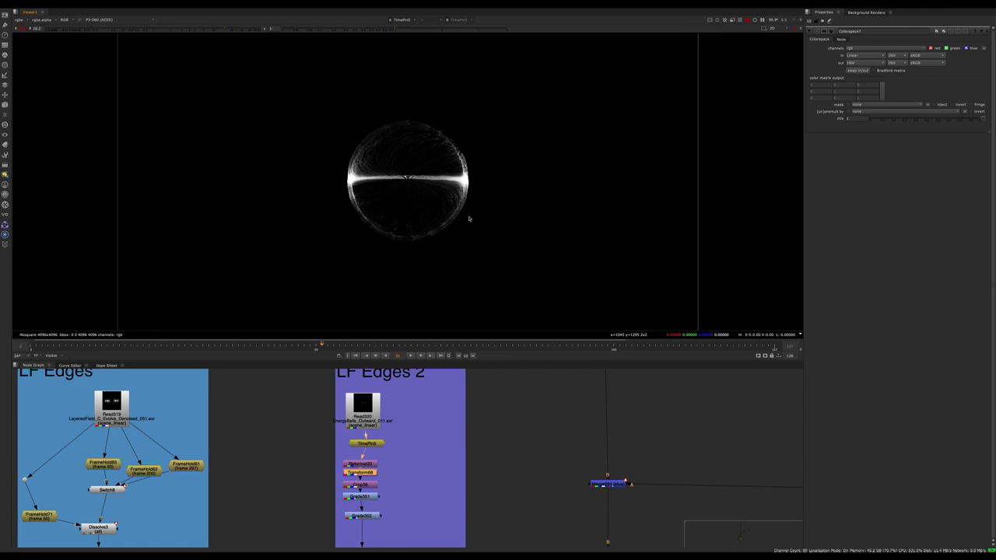
# Play the energy ball element forward, then scrub back to frame 51
pyautogui.press('l')
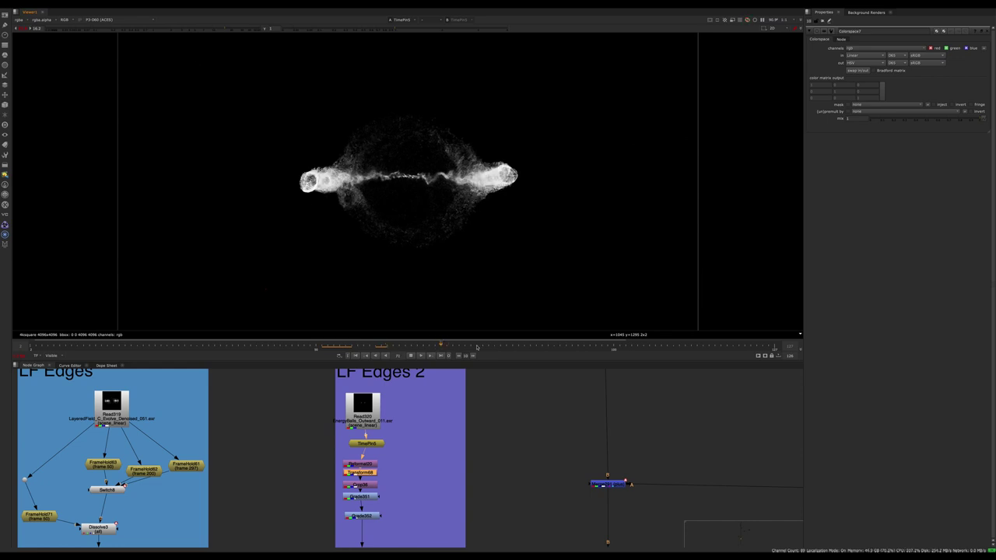
pyautogui.click(410, 356)
pyautogui.click(390, 346)
pyautogui.moveTo(389, 345); pyautogui.dragTo(316, 347)
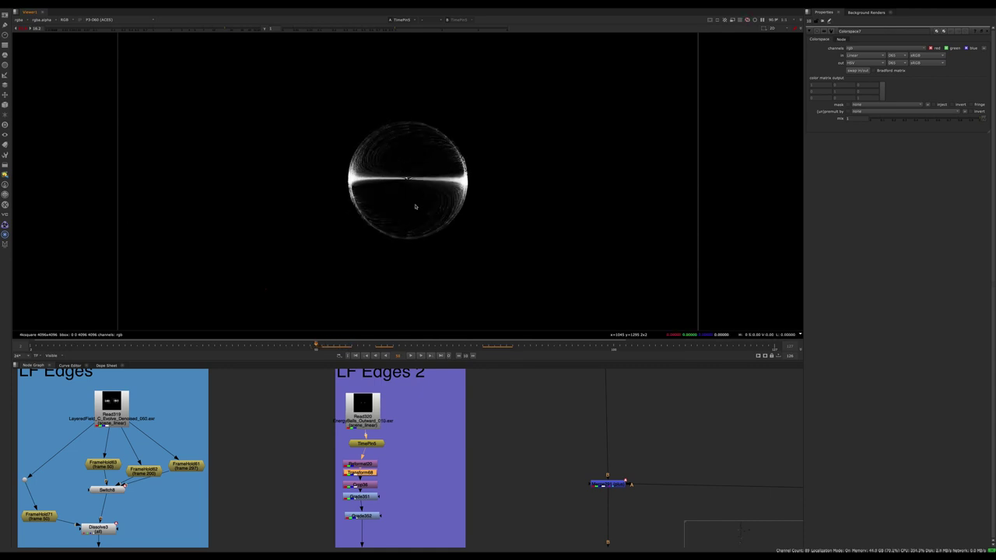
pyautogui.press('Right')
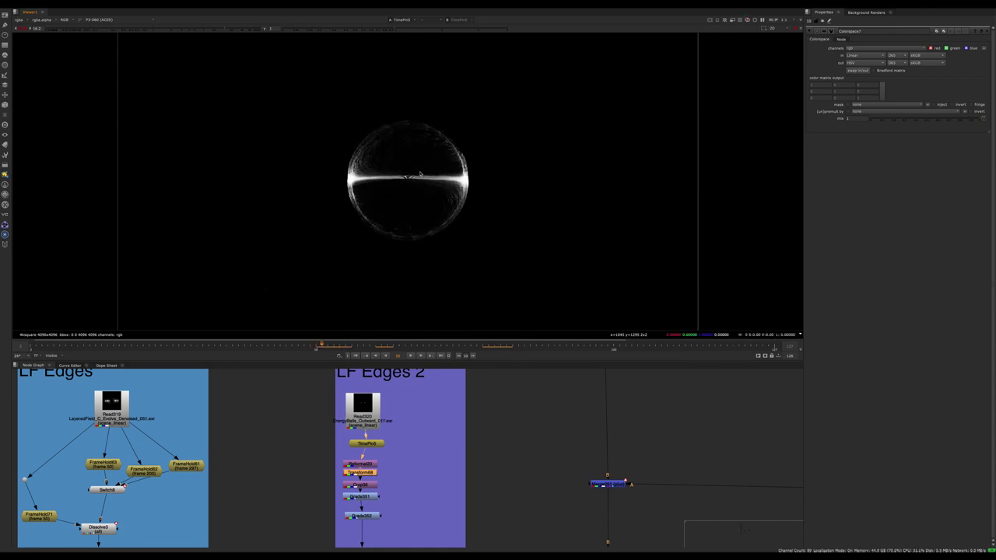
# Check later frames of the energy ball, then return to frame 51 and examine its particle detail up close
pyautogui.press('-')
pyautogui.press('-')
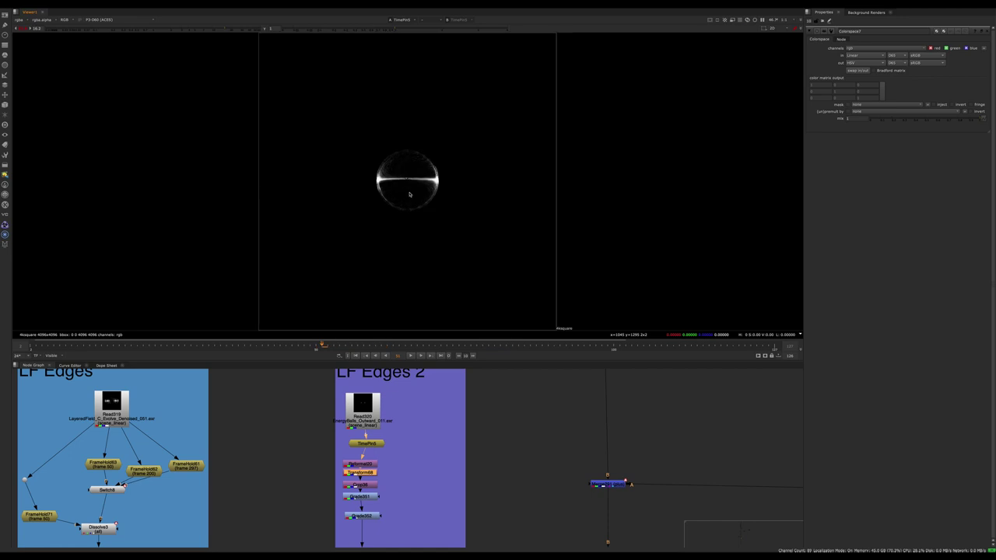
pyautogui.click(426, 346)
pyautogui.moveTo(571, 349); pyautogui.dragTo(632, 348)
pyautogui.click(318, 348)
pyautogui.scroll(5, 413, 198)
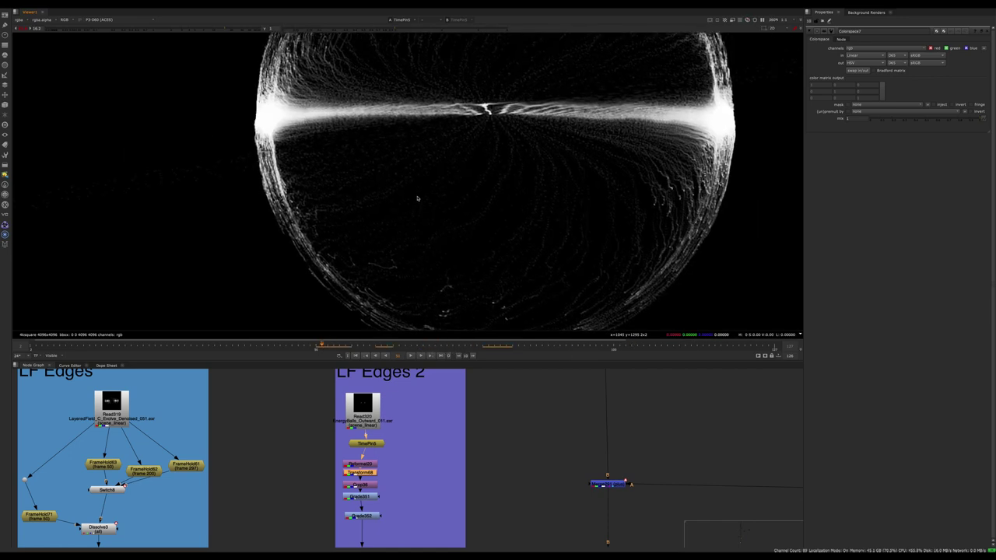
pyautogui.scroll(-6, 445, 162)
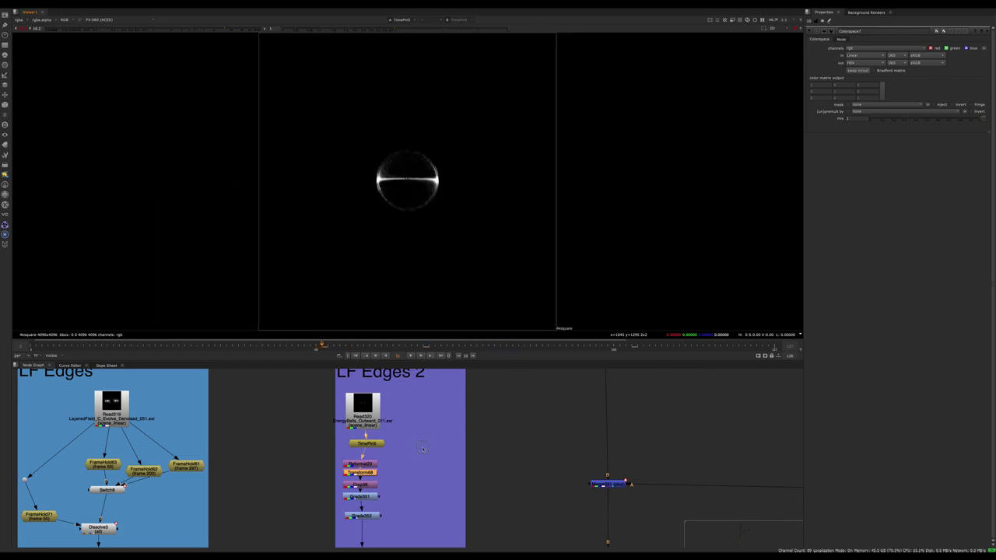
# View the Crop36 node in the LF Edges 2 branch to examine the reformatted and transformed element
pyautogui.moveTo(423, 449); pyautogui.dragTo(406, 385, button='middle')
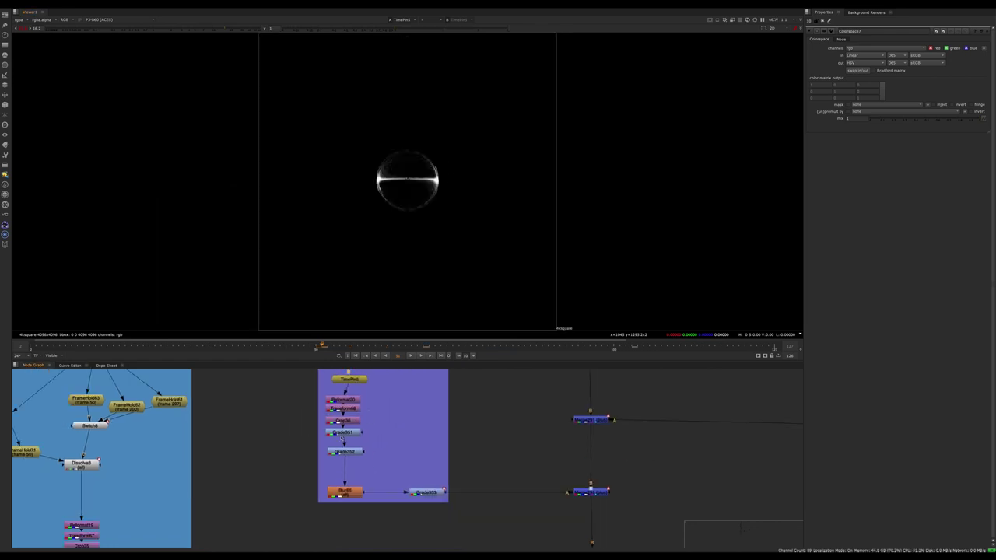
pyautogui.click(342, 422)
pyautogui.press('1')
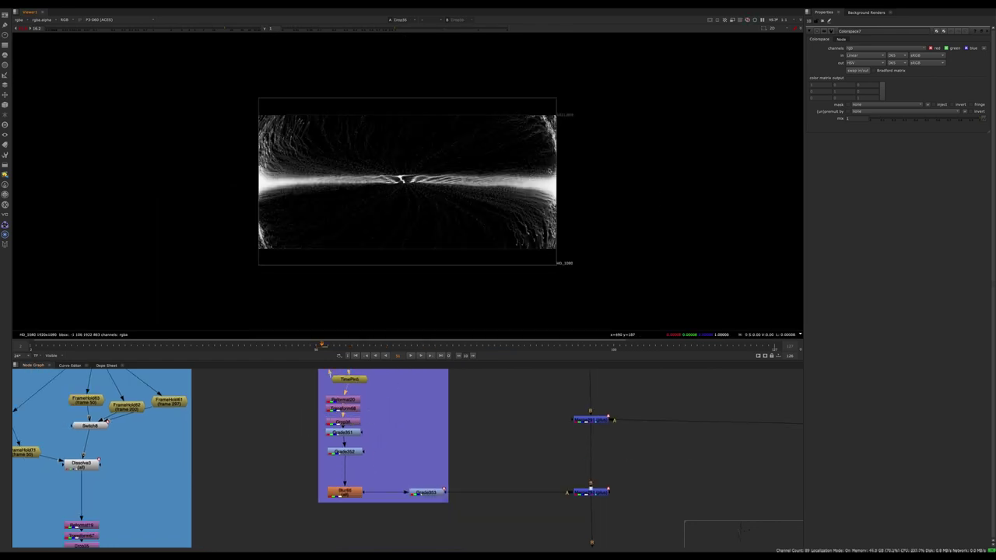
# View the Grade352 node above the blur to examine the blue color grading of the element
pyautogui.moveTo(393, 443); pyautogui.dragTo(276, 463)
pyautogui.moveTo(354, 424); pyautogui.dragTo(357, 388, button='middle')
pyautogui.scroll(5, 357, 389)
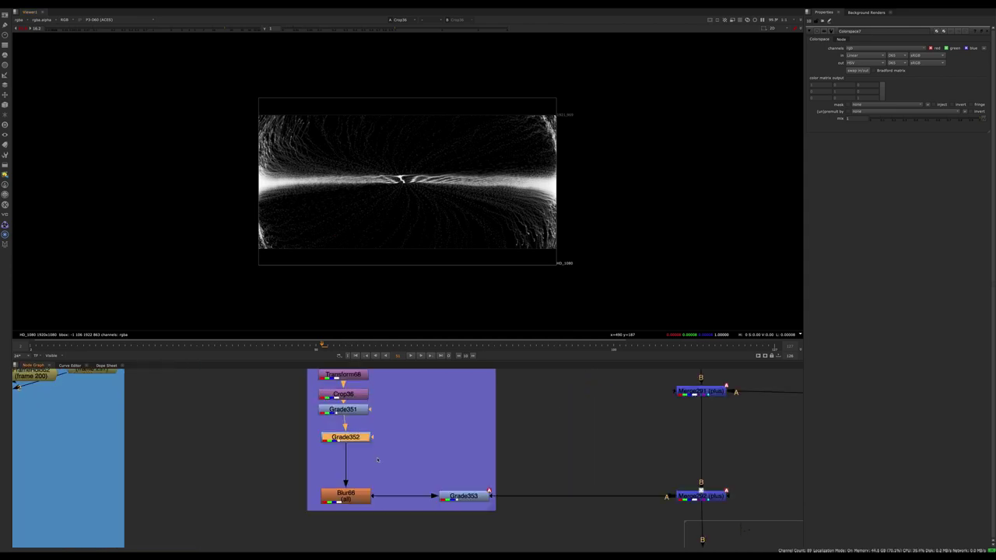
pyautogui.press('1')
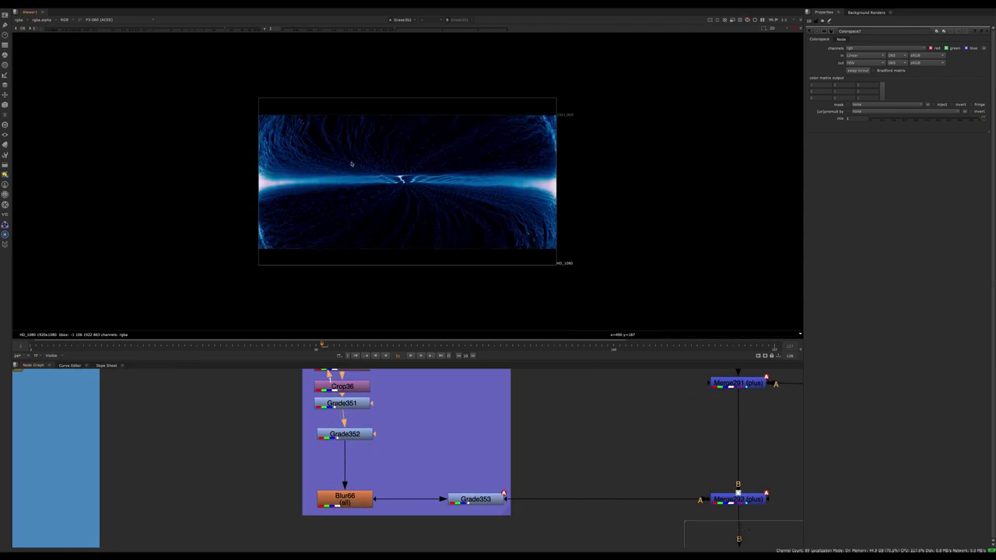
pyautogui.moveTo(406, 391); pyautogui.dragTo(370, 435)
pyautogui.press('1')
pyautogui.click(369, 434)
# View the Grade353 node at the end of the LF Edges 2 branch and toggle it off and on
pyautogui.click(473, 516)
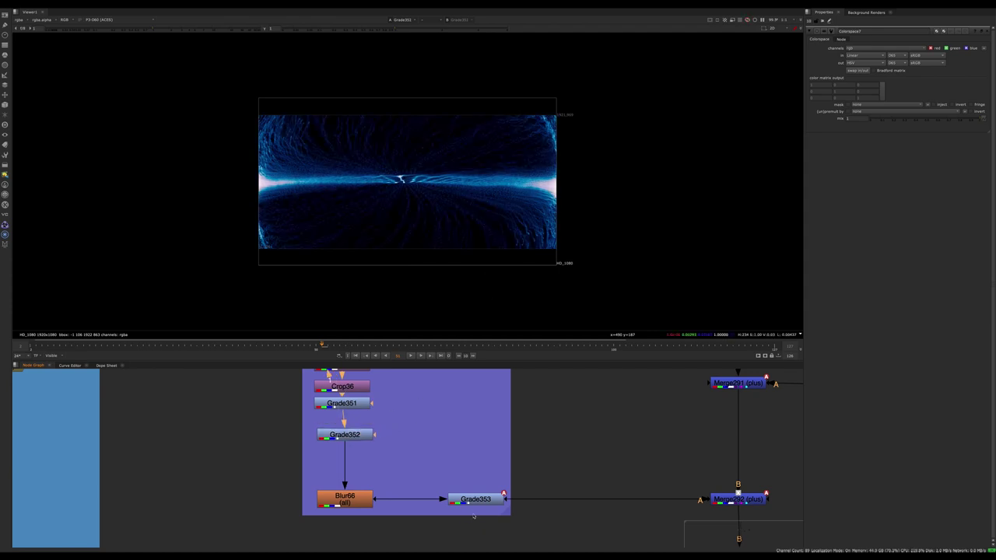
pyautogui.click(476, 500)
pyautogui.press('1')
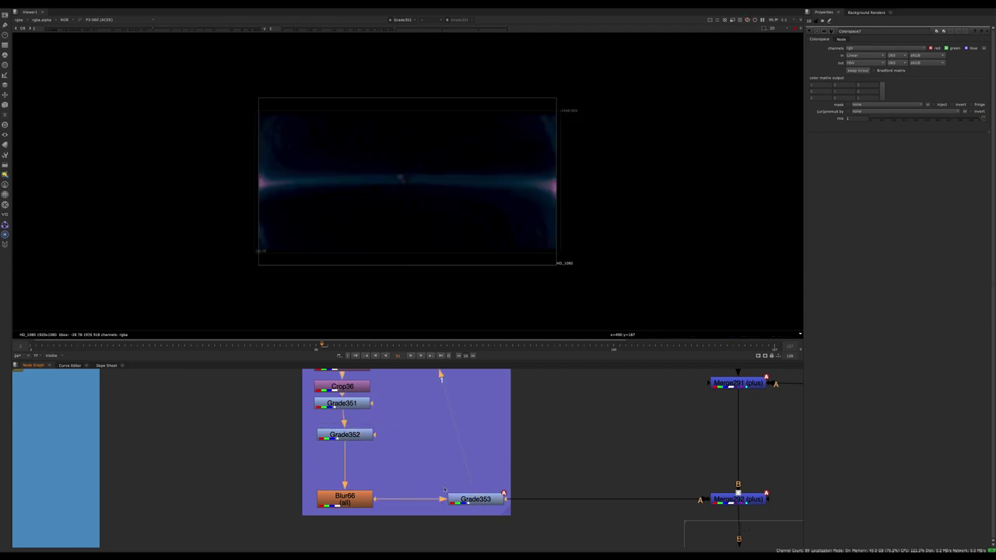
pyautogui.moveTo(524, 477); pyautogui.dragTo(396, 525)
pyautogui.press('d')
pyautogui.press('d')
# Disable and re-enable Blur66 to compare the streak with and without blur
pyautogui.click(384, 473)
pyautogui.click(371, 506)
pyautogui.press('d')
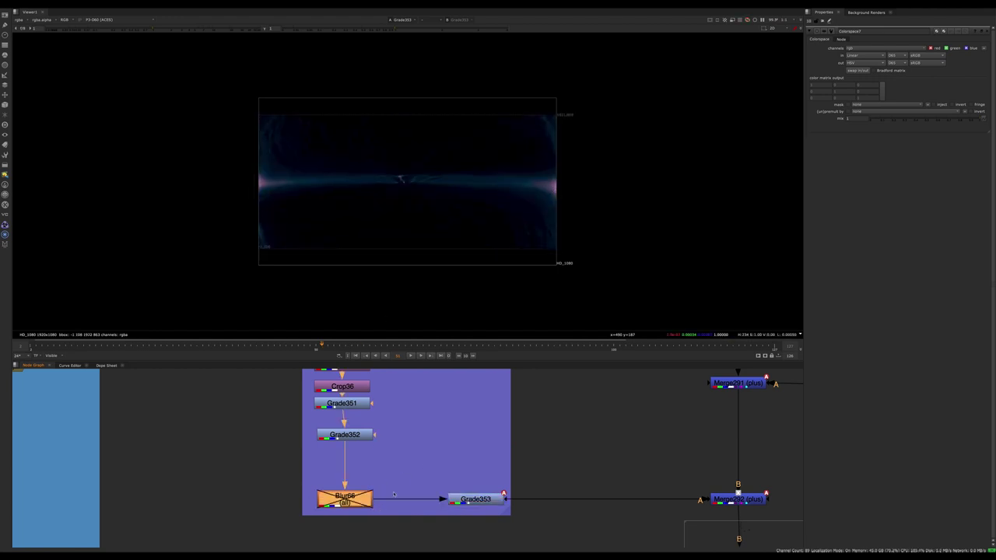
pyautogui.press('d')
# Toggle Grade353 once more to compare its effect on the blurred streak's brightness at the frame edges
pyautogui.moveTo(541, 445); pyautogui.dragTo(384, 526)
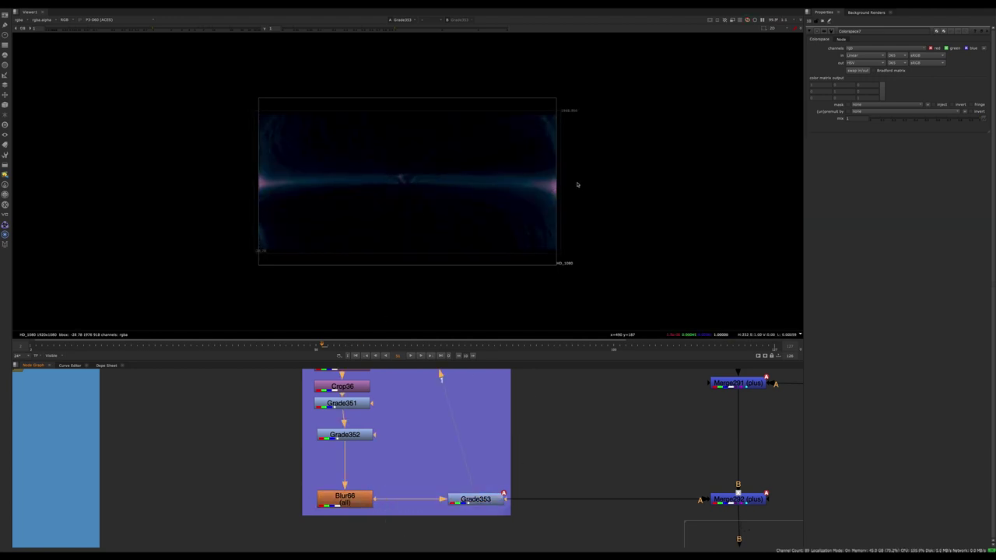
pyautogui.moveTo(556, 445); pyautogui.dragTo(436, 534)
pyautogui.press('d')
pyautogui.press('d')
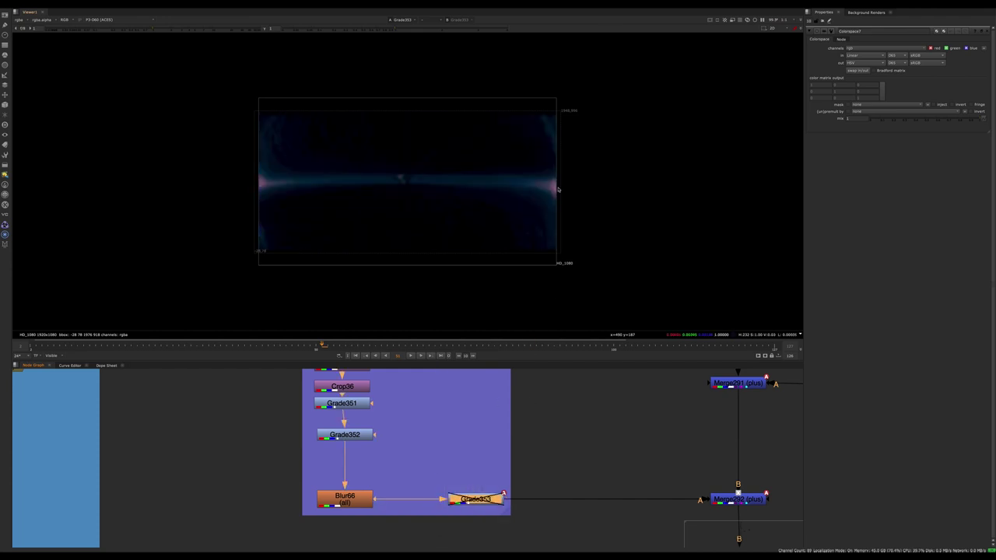
# View the comp at Merge292 and toggle the merge to compare it with and without the LF Edges 2 streak
pyautogui.click(464, 417)
pyautogui.scroll(-4, 373, 449)
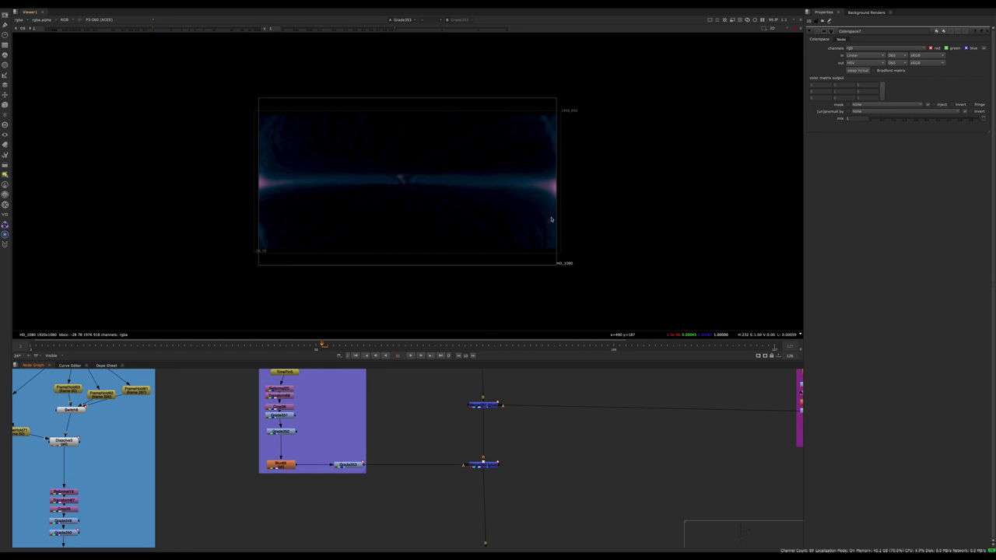
pyautogui.scroll(5, 518, 454)
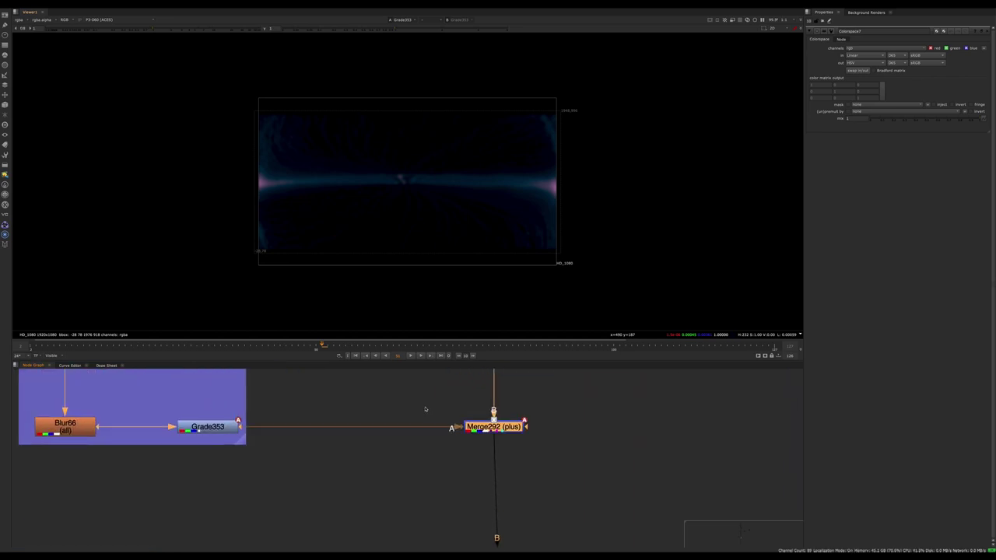
pyautogui.press('1')
pyautogui.moveTo(425, 409); pyautogui.dragTo(406, 449, button='middle')
pyautogui.click(403, 423)
pyautogui.click(484, 468)
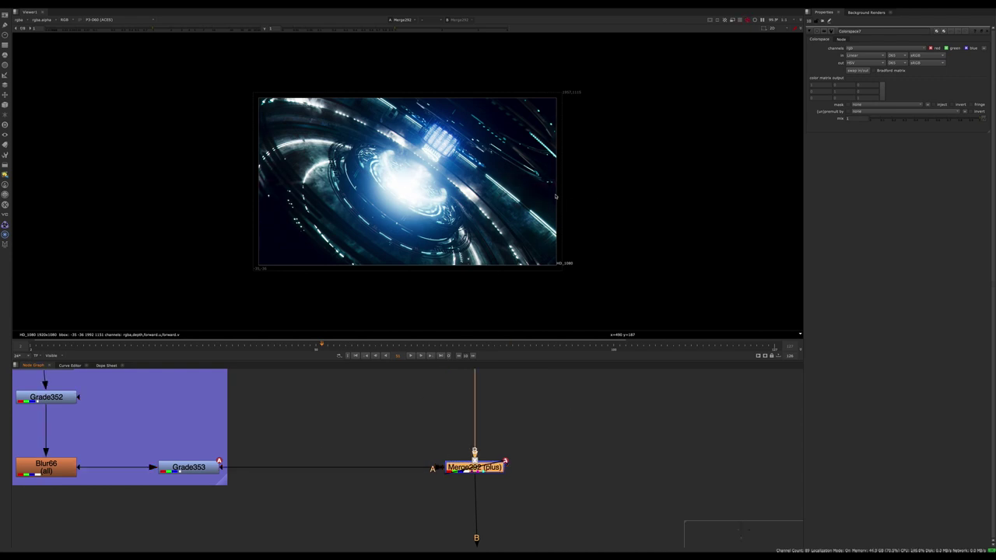
# View the comp at the successive merges further down the main pipe below Merge292
pyautogui.scroll(-5, 418, 400)
pyautogui.moveTo(429, 541); pyautogui.dragTo(417, 471, button='middle')
pyautogui.moveTo(482, 422); pyautogui.dragTo(360, 467)
pyautogui.press('1')
pyautogui.scroll(-5, 426, 443)
pyautogui.moveTo(415, 437); pyautogui.dragTo(389, 489)
pyautogui.press('1')
pyautogui.press('1')
pyautogui.moveTo(428, 433); pyautogui.dragTo(426, 432, button='middle')
pyautogui.scroll(5, 421, 464)
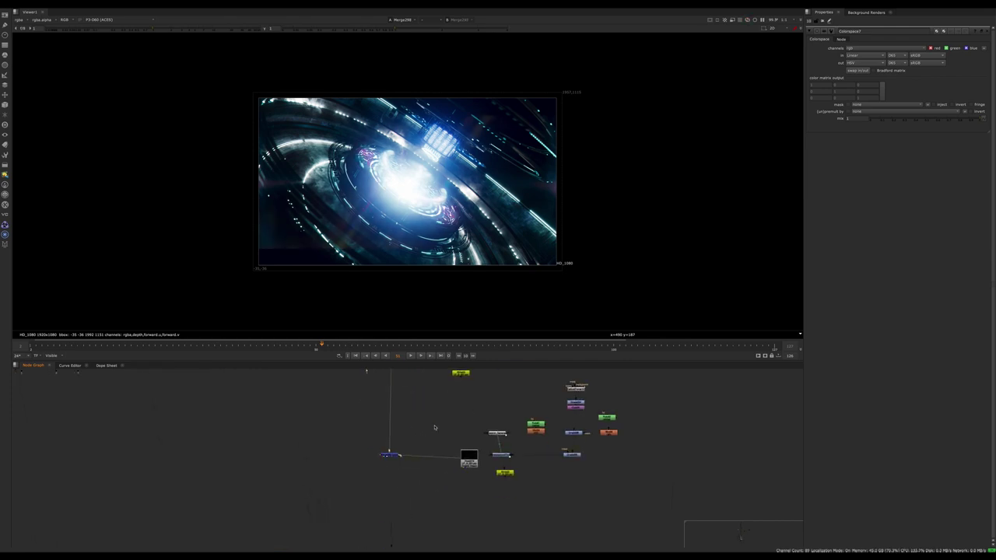
# View the comp at the Dot further down the main pipe and the Read377 lfs_A element feeding it
pyautogui.scroll(-6, 428, 412)
pyautogui.moveTo(423, 471); pyautogui.dragTo(426, 400, button='middle')
pyautogui.moveTo(411, 382); pyautogui.dragTo(425, 400)
pyautogui.press('1')
pyautogui.moveTo(426, 401); pyautogui.dragTo(392, 481, button='middle')
pyautogui.scroll(5, 395, 477)
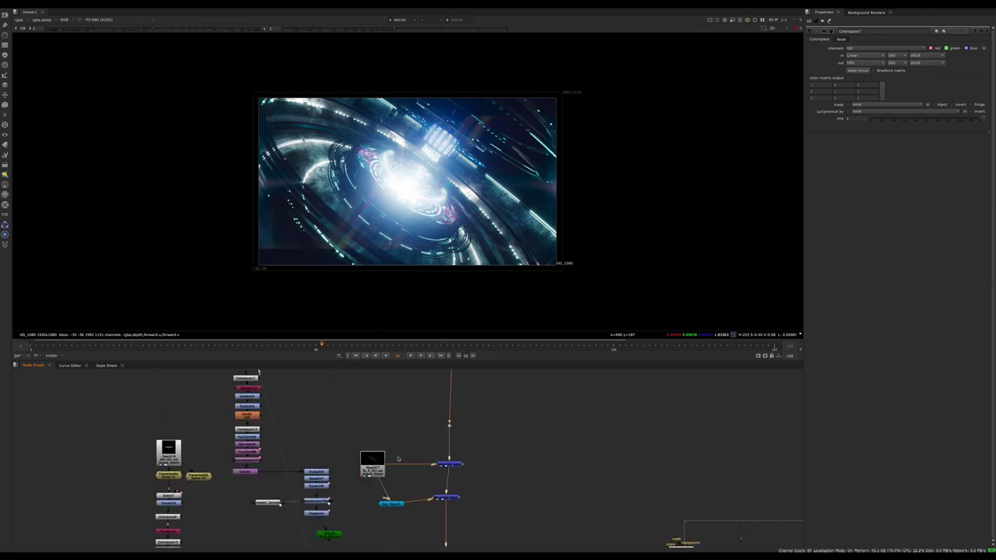
pyautogui.press('1')
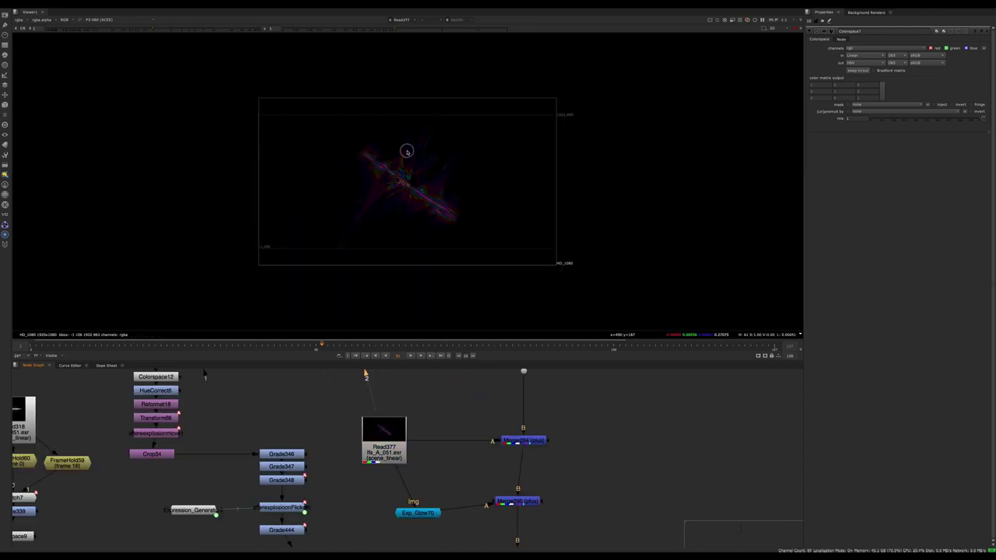
pyautogui.click(422, 515)
# View the black-and-white source Read node of the lfs_A branch and its colored result at the HueCorrect node
pyautogui.scroll(-3, 373, 457)
pyautogui.moveTo(308, 410); pyautogui.dragTo(371, 464, button='middle')
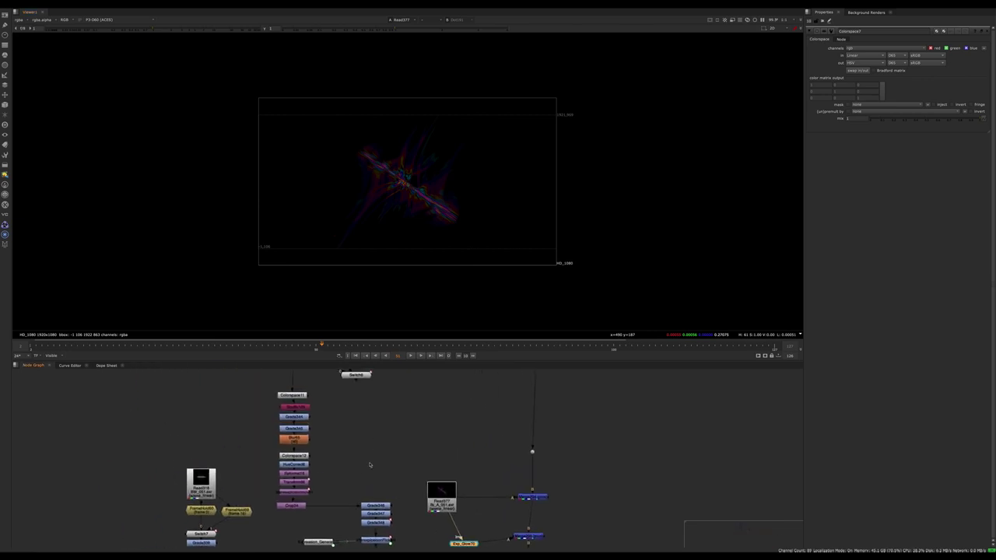
pyautogui.moveTo(325, 374); pyautogui.dragTo(347, 473, button='middle')
pyautogui.click(321, 429)
pyautogui.press('1')
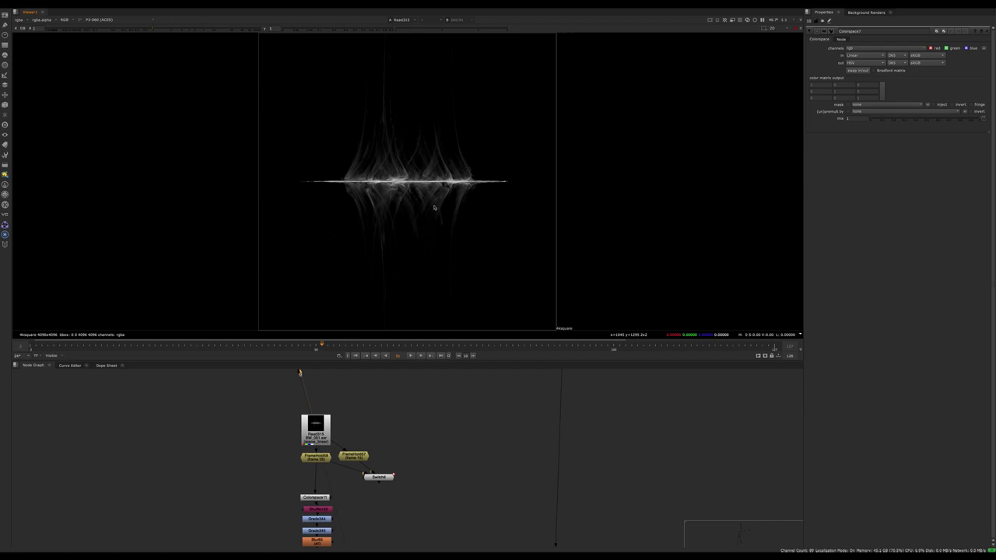
pyautogui.scroll(-5, 381, 451)
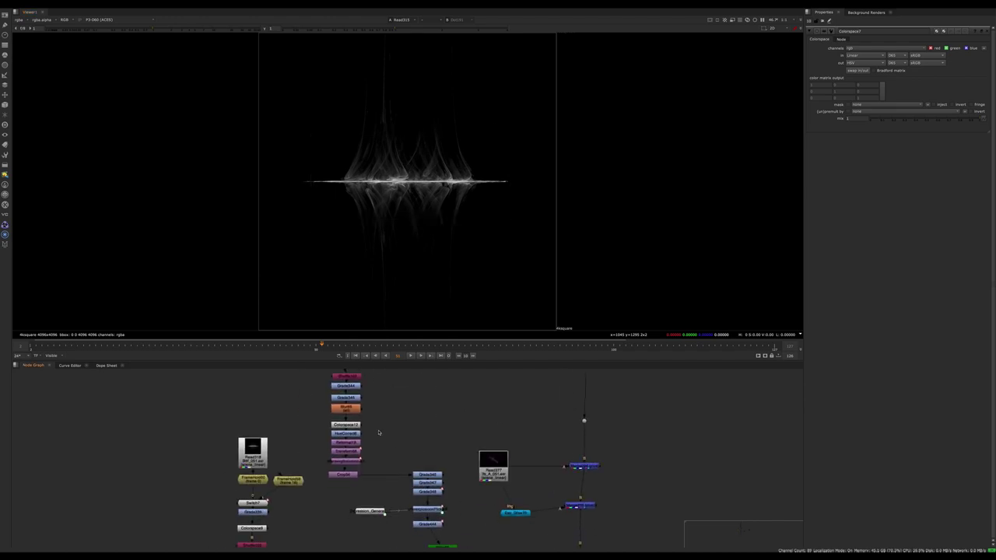
pyautogui.click(347, 434)
pyautogui.press('1')
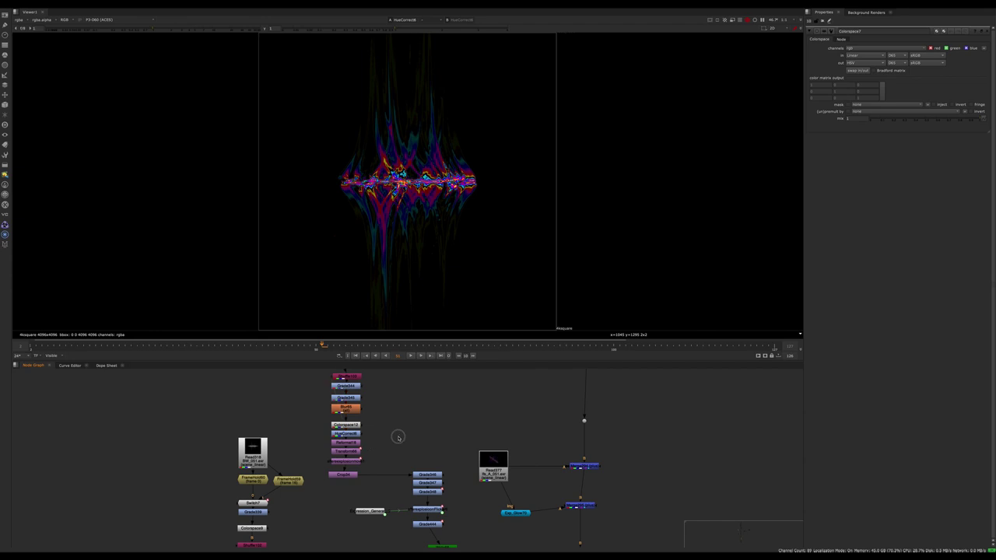
# View the lfs_A element at Crop34 and at the Grade346 node that follows it
pyautogui.scroll(3, 380, 445)
pyautogui.moveTo(378, 429); pyautogui.dragTo(341, 412, button='middle')
pyautogui.click(296, 436)
pyautogui.press('1')
pyautogui.click(436, 432)
pyautogui.press('1')
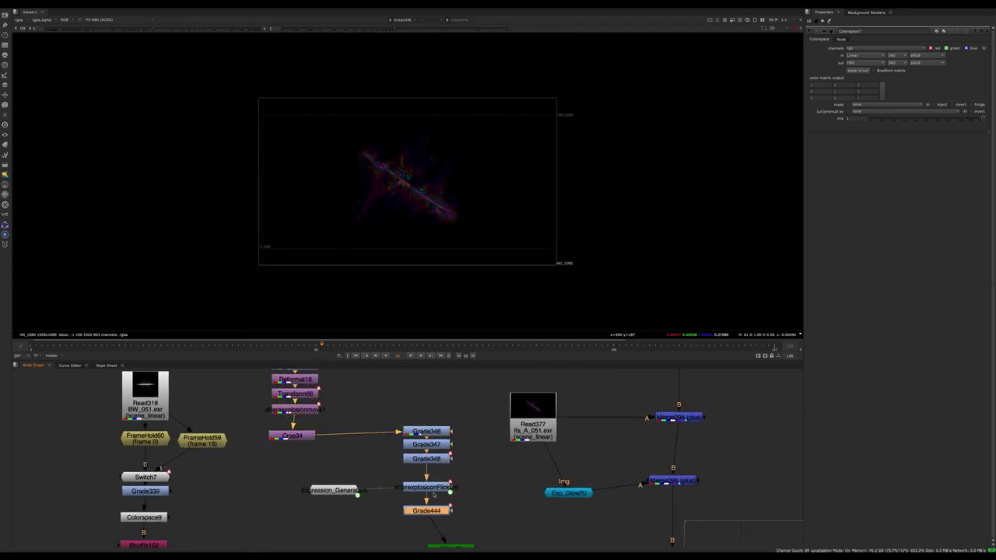
# View the rendered Read377 lfs_A element and step through the frames around frame 51
pyautogui.moveTo(533, 412); pyautogui.dragTo(530, 415)
pyautogui.press('1')
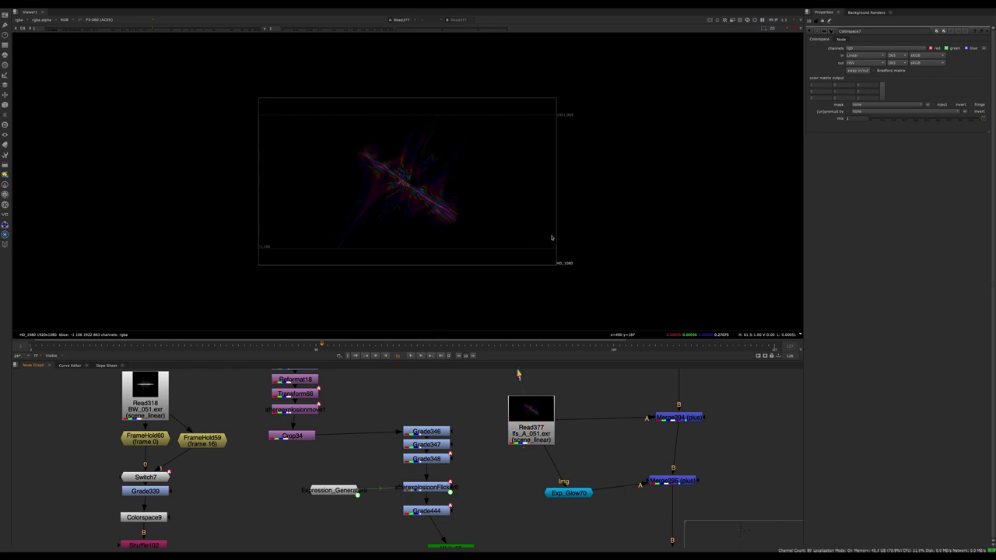
pyautogui.moveTo(531, 421); pyautogui.dragTo(535, 421)
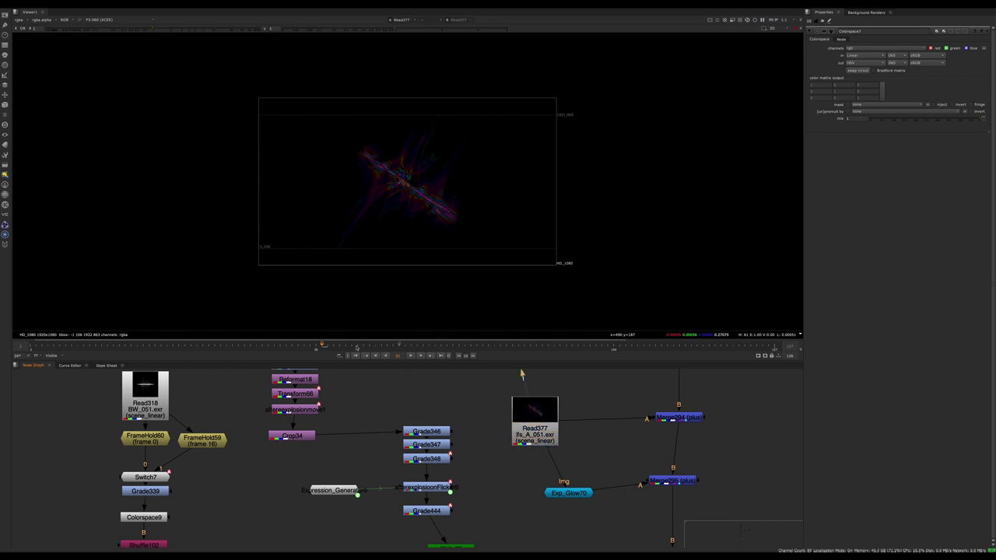
pyautogui.press('Left')
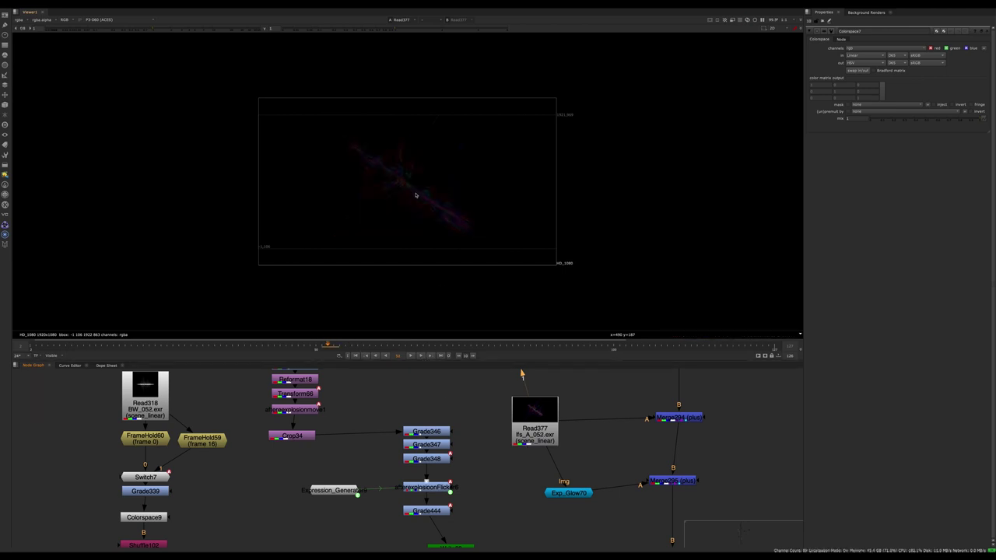
pyautogui.press('Right')
pyautogui.press('Right')
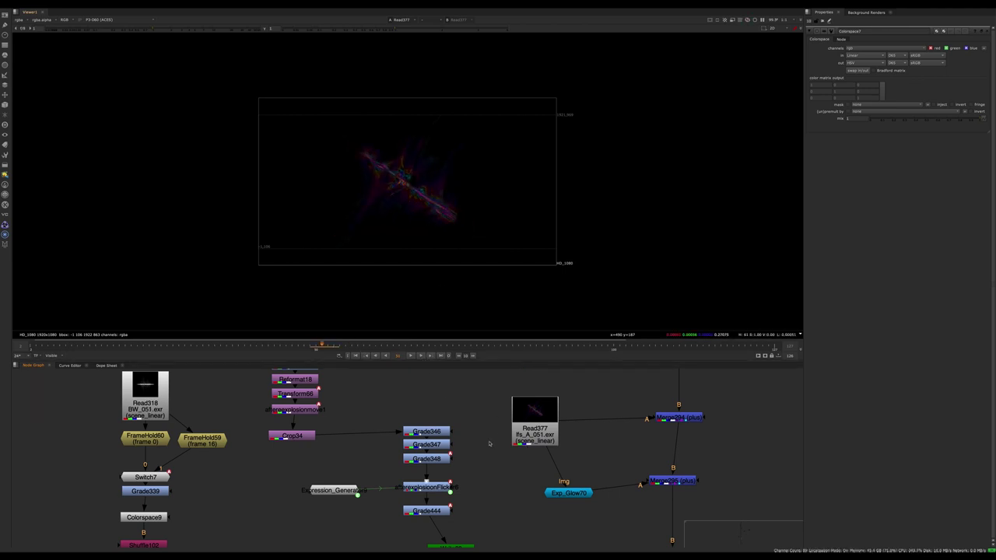
# View the Read378 lfs_B element on neighboring frames and open the properties of Merge296
pyautogui.moveTo(489, 443); pyautogui.dragTo(339, 405, button='middle')
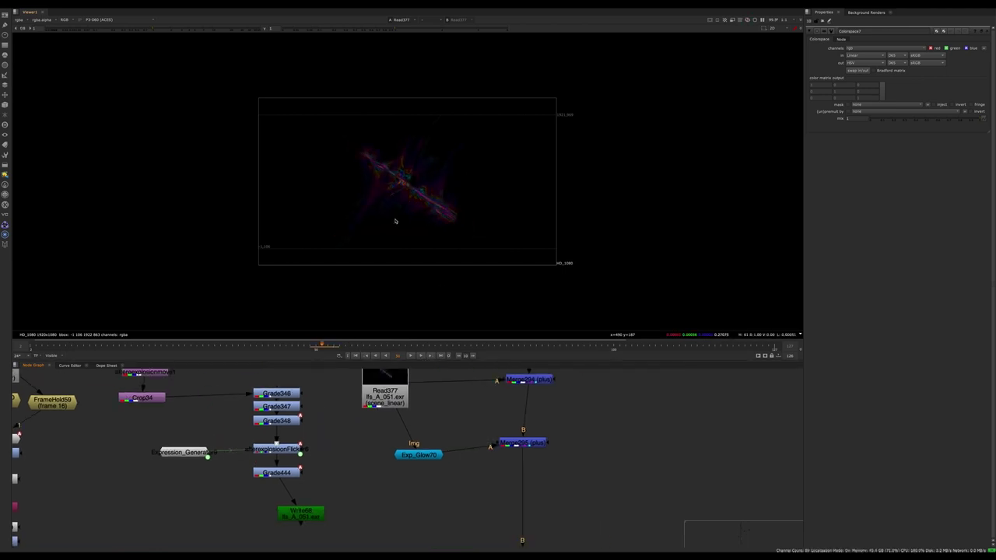
pyautogui.scroll(-6, 389, 505)
pyautogui.moveTo(389, 505); pyautogui.dragTo(399, 375, button='middle')
pyautogui.scroll(5, 369, 468)
pyautogui.click(382, 426)
pyautogui.press('1')
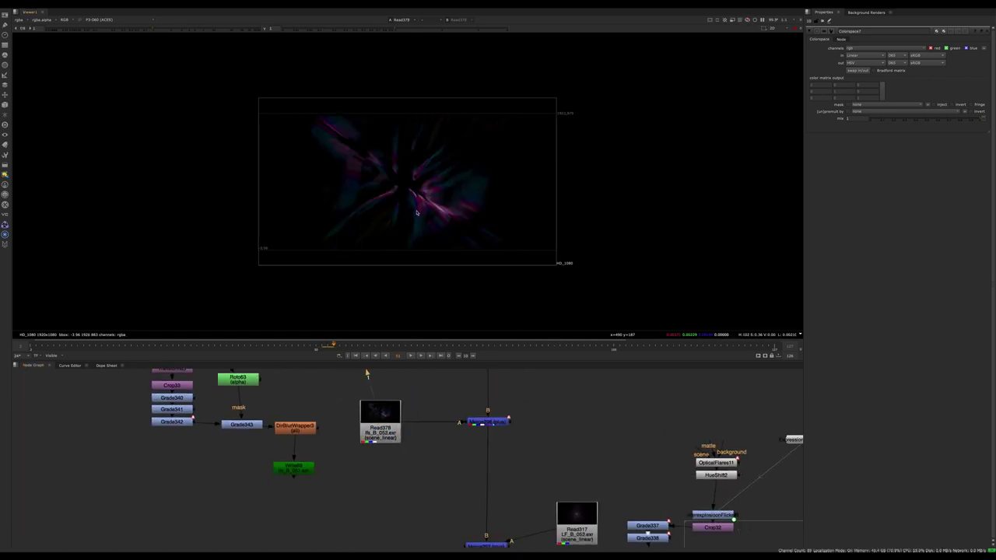
pyautogui.press('Right')
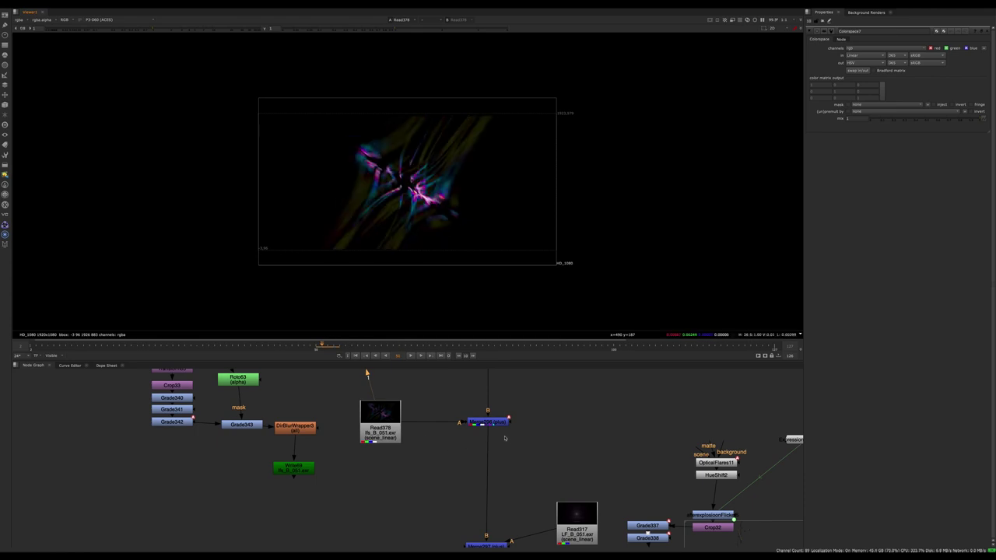
pyautogui.click(507, 424)
pyautogui.doubleClick(504, 423)
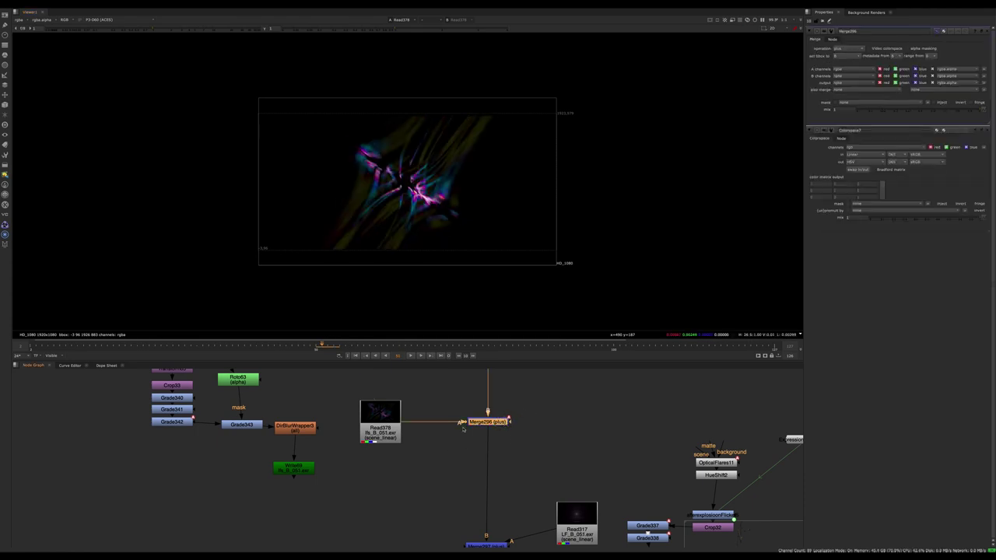
# View the Read317 LF_B flare element and scrub through the frames around frame 49
pyautogui.scroll(-2, 407, 455)
pyautogui.moveTo(408, 455); pyautogui.dragTo(363, 410, button='middle')
pyautogui.scroll(8, 498, 451)
pyautogui.click(463, 458)
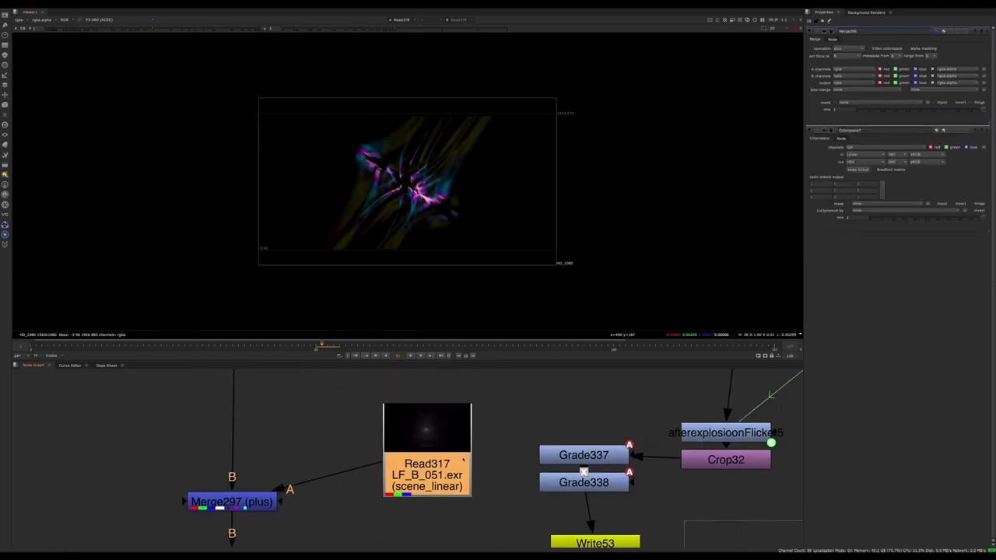
pyautogui.press('1')
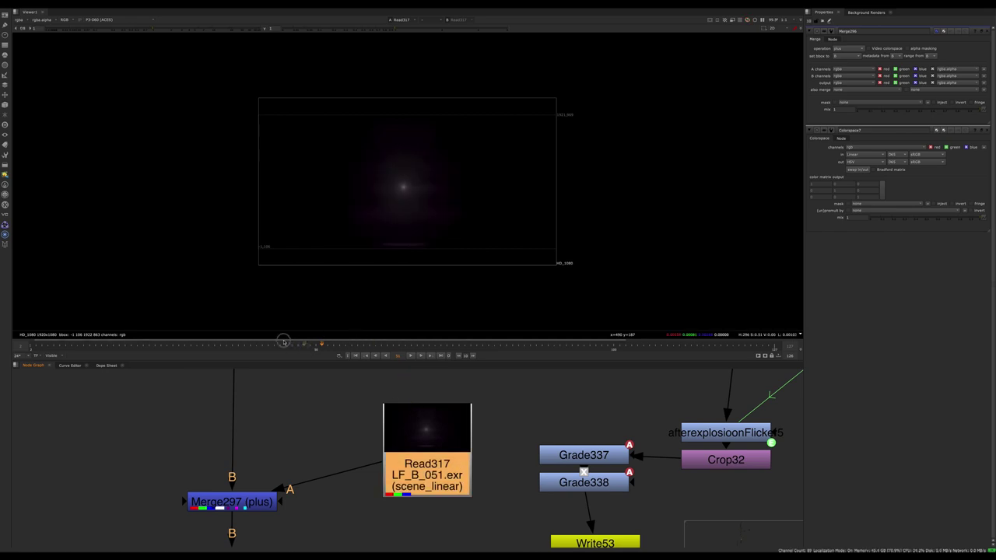
pyautogui.moveTo(284, 343); pyautogui.dragTo(313, 347)
pyautogui.press('Right')
pyautogui.press('Right')
pyautogui.press('Right')
pyautogui.press('Left')
pyautogui.press('Left')
pyautogui.press('Left')
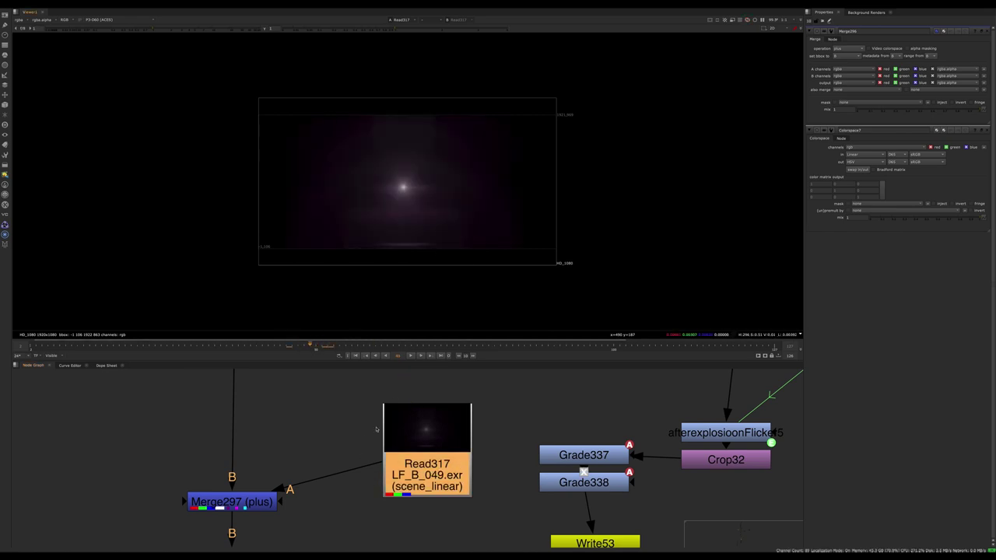
# Examine the OpticalFlares11 branch that generates the LF_B flare render
pyautogui.scroll(-5, 376, 429)
pyautogui.moveTo(467, 459); pyautogui.dragTo(533, 455, button='middle')
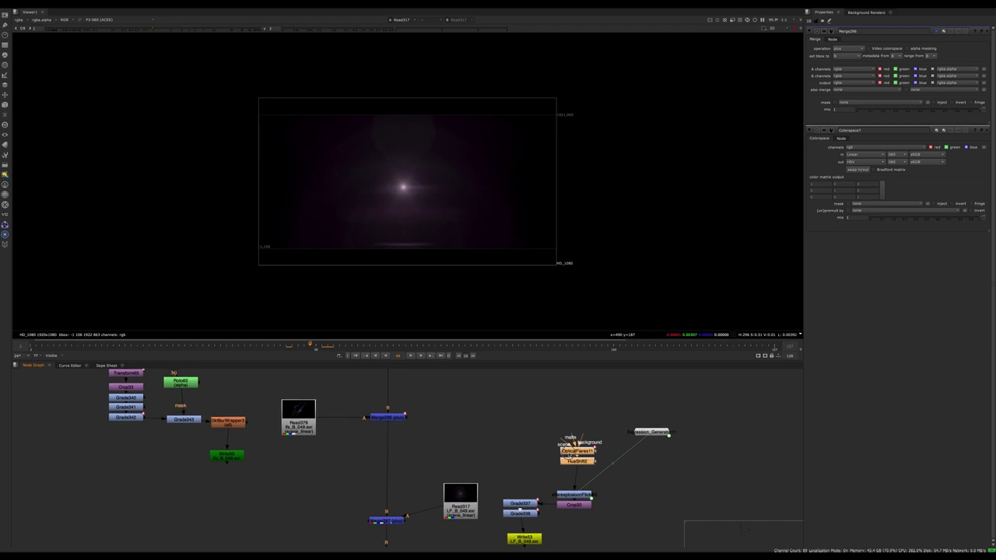
pyautogui.scroll(5, 498, 509)
pyautogui.scroll(-7, 451, 513)
# Follow the main pipe past the LF_A element to the flare dirt Read node and view it
pyautogui.moveTo(428, 521); pyautogui.dragTo(384, 415, button='middle')
pyautogui.scroll(-4, 389, 416)
pyautogui.scroll(6, 418, 460)
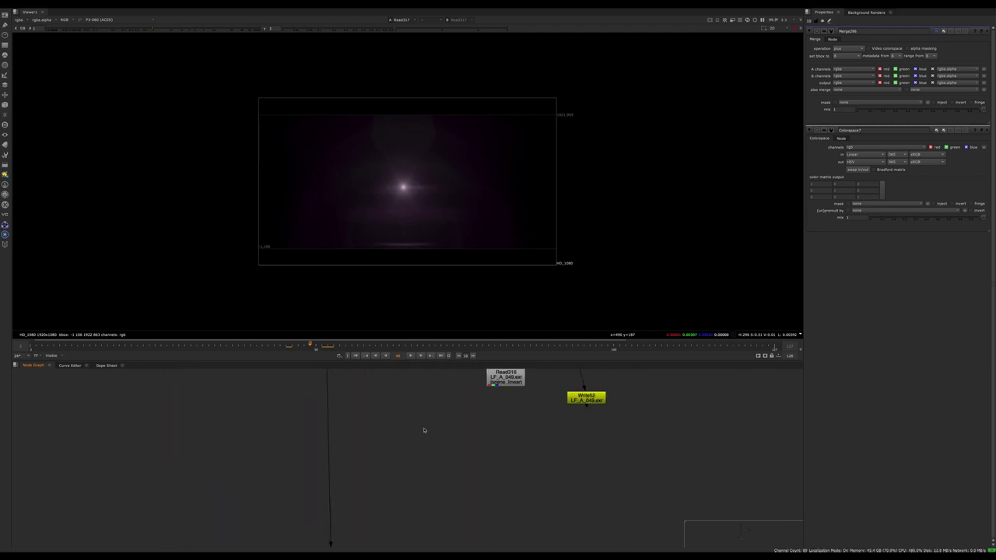
pyautogui.scroll(-7, 424, 430)
pyautogui.scroll(4, 398, 459)
pyautogui.moveTo(420, 537); pyautogui.dragTo(393, 443, button='middle')
pyautogui.moveTo(405, 512); pyautogui.dragTo(396, 404, button='middle')
pyautogui.scroll(-5, 415, 491)
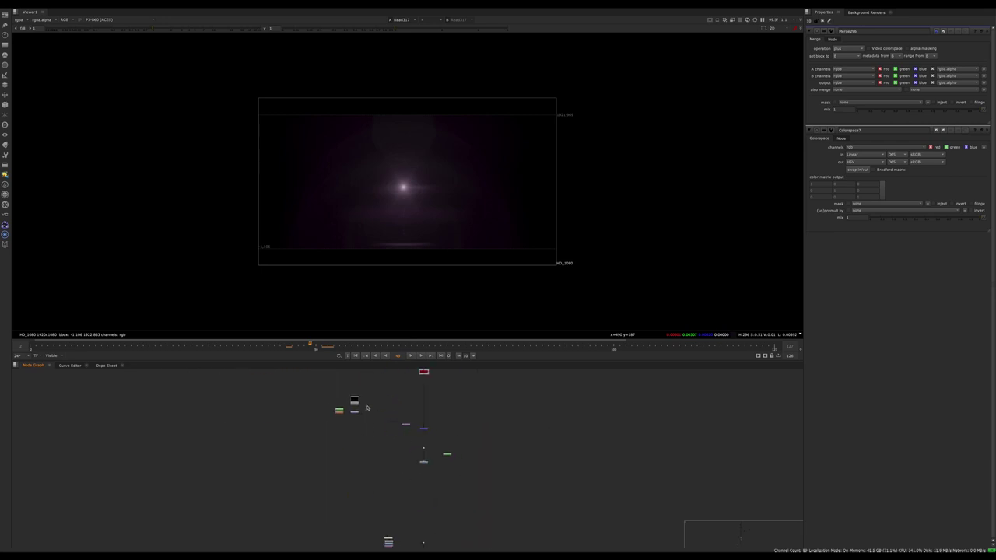
pyautogui.scroll(7, 369, 400)
pyautogui.moveTo(314, 421); pyautogui.dragTo(314, 426)
pyautogui.press('1')
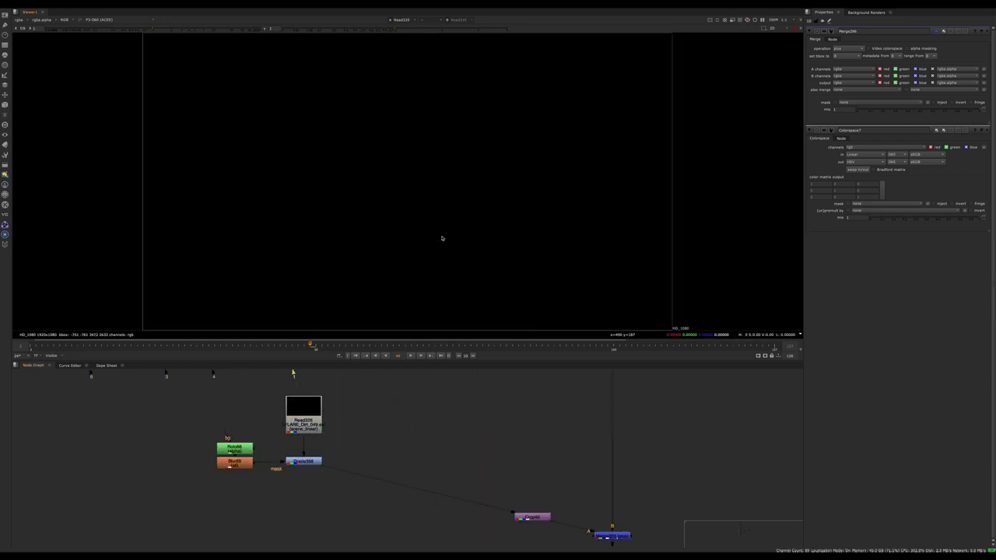
# View the Read402 portal outward opening element in the green backdrop
pyautogui.scroll(-6, 412, 405)
pyautogui.moveTo(392, 438); pyautogui.dragTo(351, 362, button='middle')
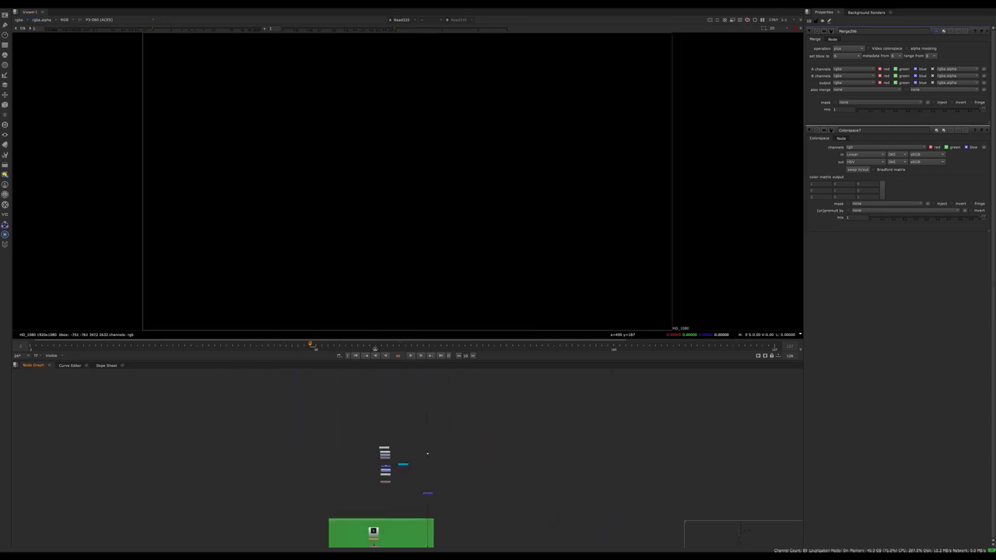
pyautogui.moveTo(376, 542); pyautogui.dragTo(371, 460, button='middle')
pyautogui.scroll(5, 371, 460)
pyautogui.moveTo(406, 425); pyautogui.dragTo(398, 383, button='middle')
pyautogui.scroll(-4, 397, 383)
pyautogui.moveTo(337, 454); pyautogui.dragTo(356, 419, button='middle')
pyautogui.scroll(6, 357, 418)
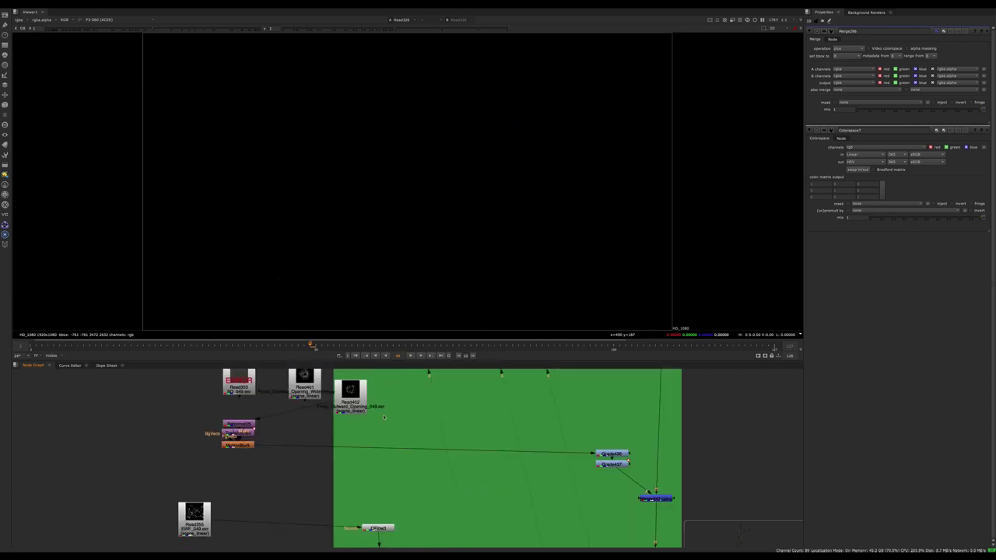
pyautogui.click(351, 400)
pyautogui.press('1')
# View the comp at Merge343, where the portal element is added, and compare it with the Read402 source
pyautogui.click(655, 498)
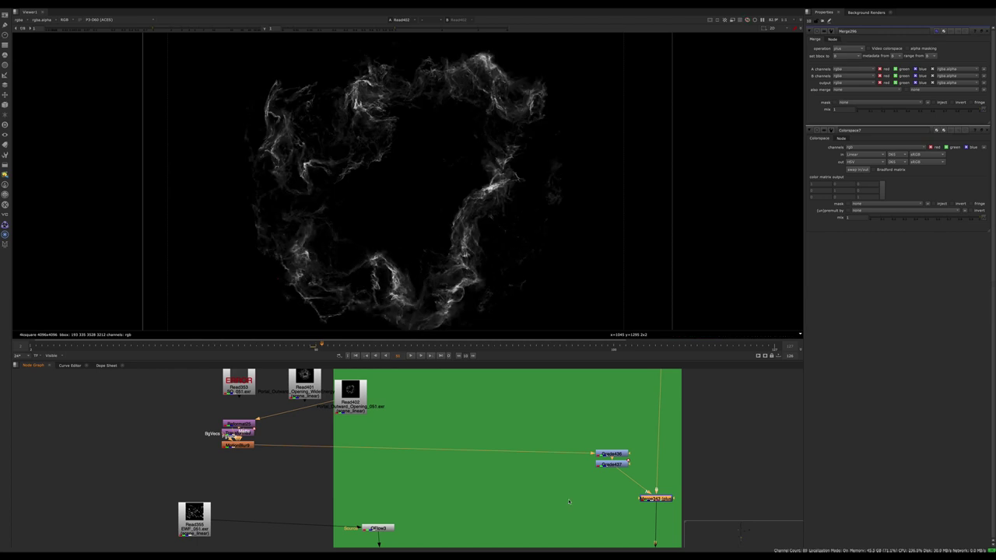
pyautogui.press('1')
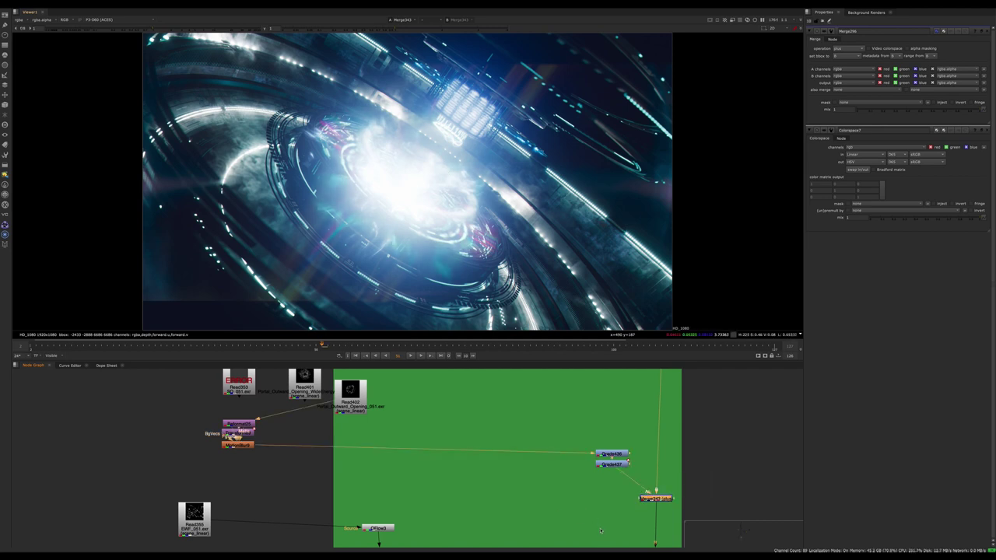
pyautogui.click(362, 398)
pyautogui.press('1')
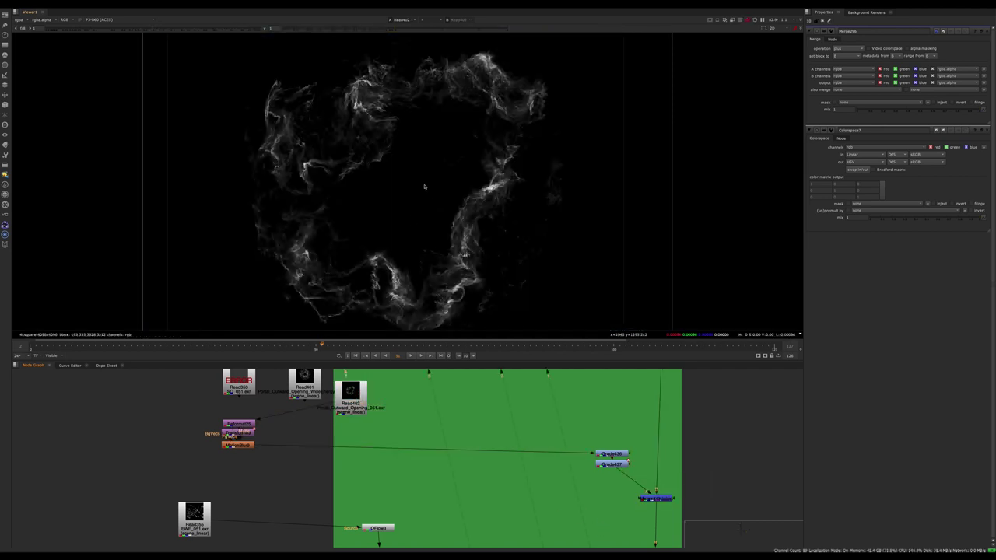
# Move the motion blur node slightly down, then view the portal element at the motion blur, Grade436 and Grade437
pyautogui.moveTo(240, 446); pyautogui.dragTo(237, 458)
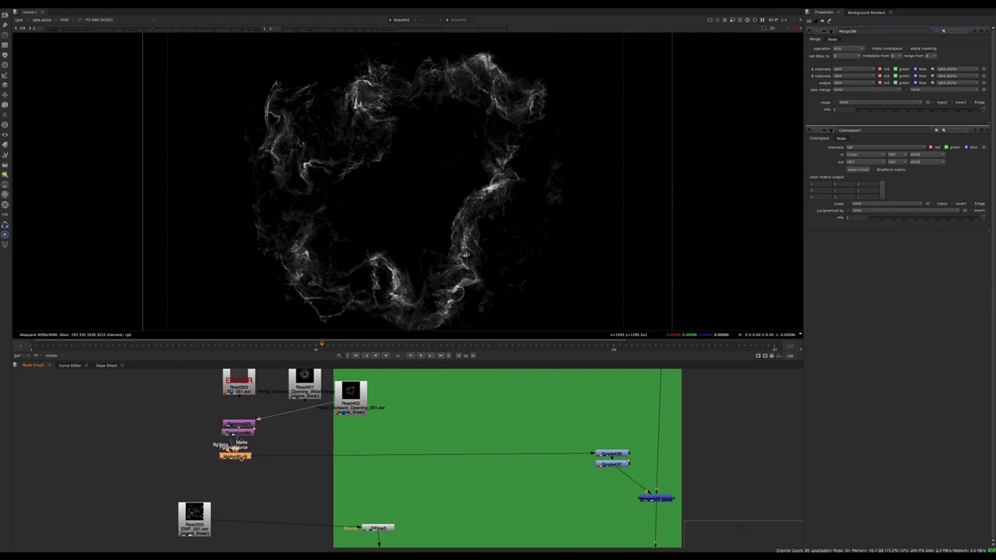
pyautogui.press('1')
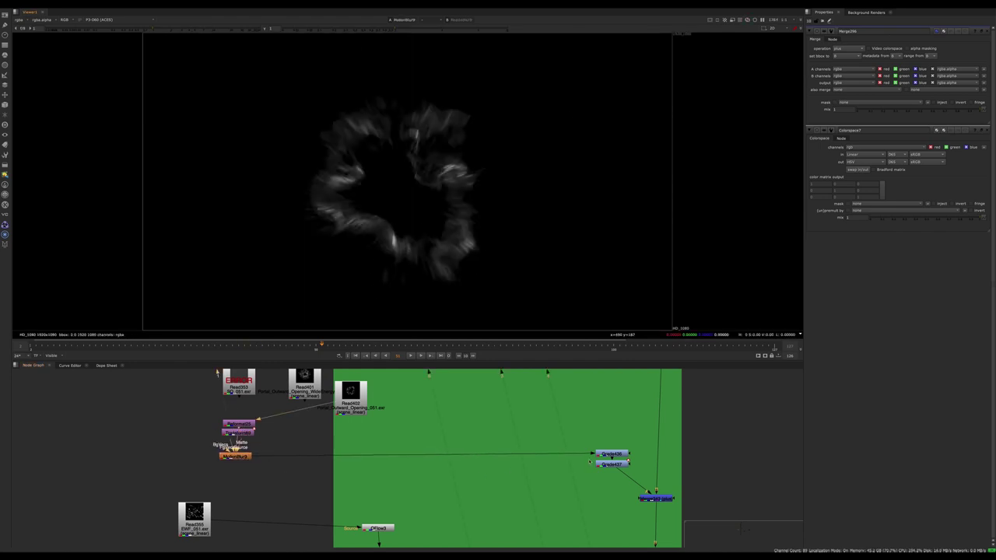
pyautogui.click(610, 454)
pyautogui.moveTo(634, 478); pyautogui.dragTo(429, 468, button='middle')
pyautogui.scroll(3, 434, 473)
pyautogui.press('1')
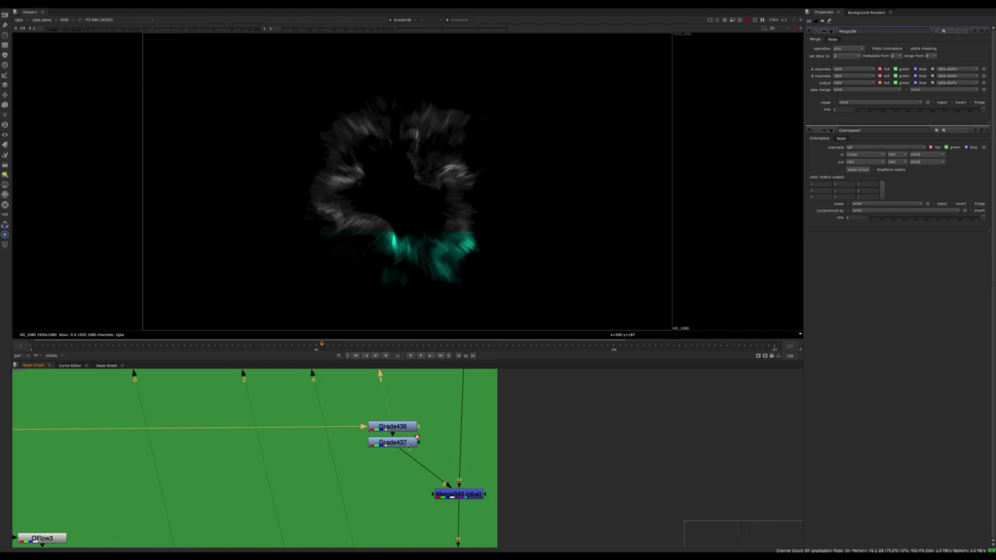
pyautogui.click(408, 445)
pyautogui.press('1')
# View the comp at Merge343, where the graded teal portal element is added
pyautogui.click(461, 494)
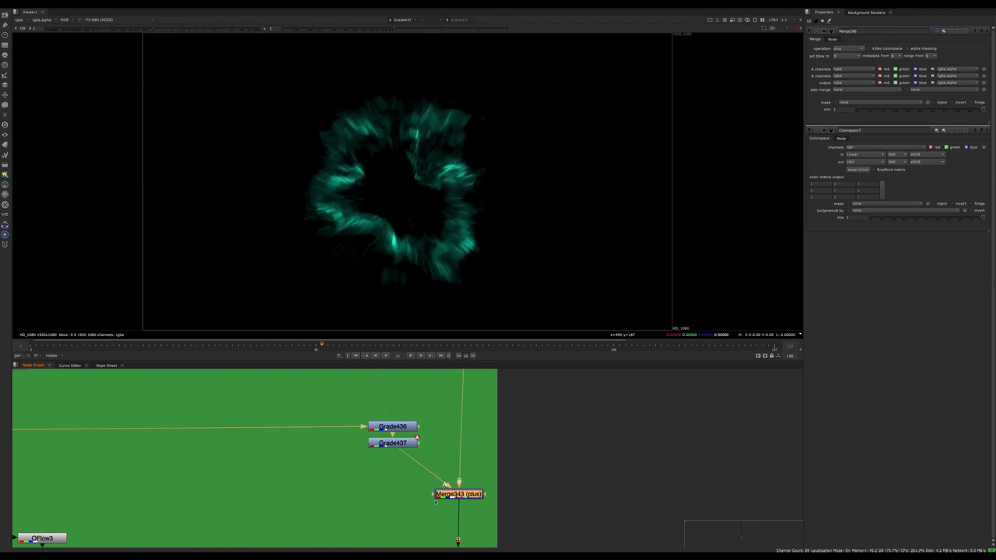
pyautogui.press('1')
pyautogui.moveTo(538, 481); pyautogui.dragTo(392, 523)
pyautogui.click(458, 493)
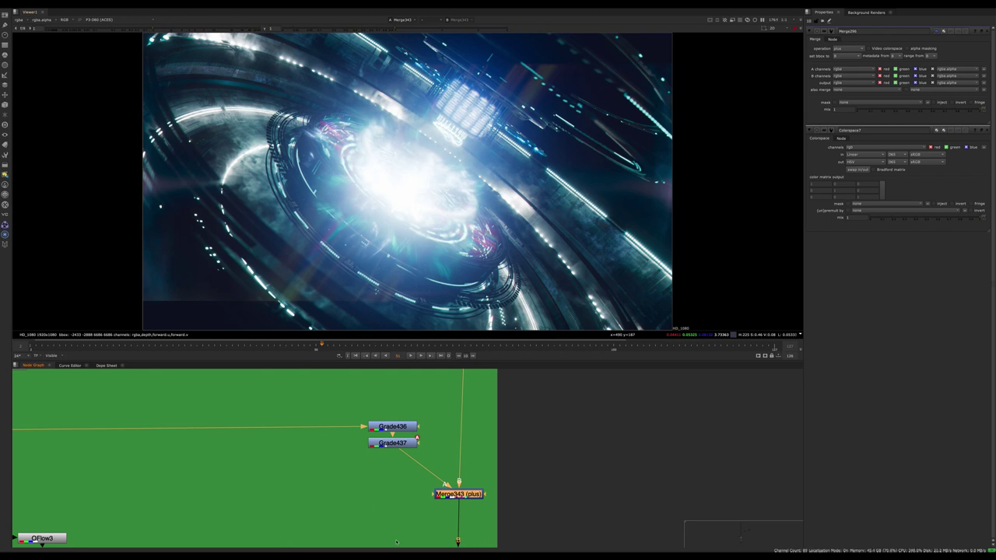
# Go to the last branch at the lower end of the green backdrop and view its source Read element
pyautogui.scroll(-5, 376, 486)
pyautogui.moveTo(376, 485); pyautogui.dragTo(422, 389, button='middle')
pyautogui.scroll(3, 399, 523)
pyautogui.moveTo(457, 537); pyautogui.dragTo(465, 506, button='middle')
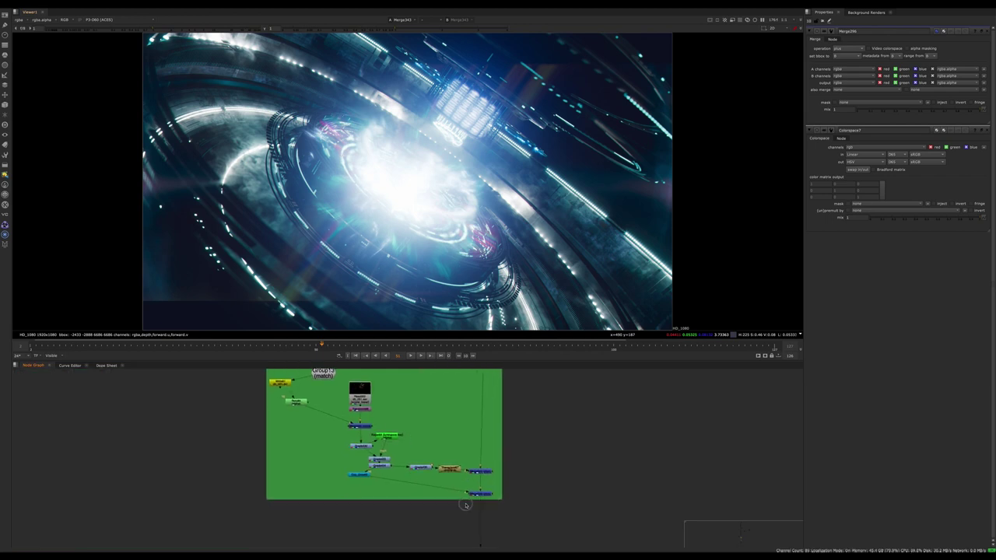
pyautogui.moveTo(535, 481); pyautogui.dragTo(434, 502)
pyautogui.click(366, 392)
pyautogui.press('1')
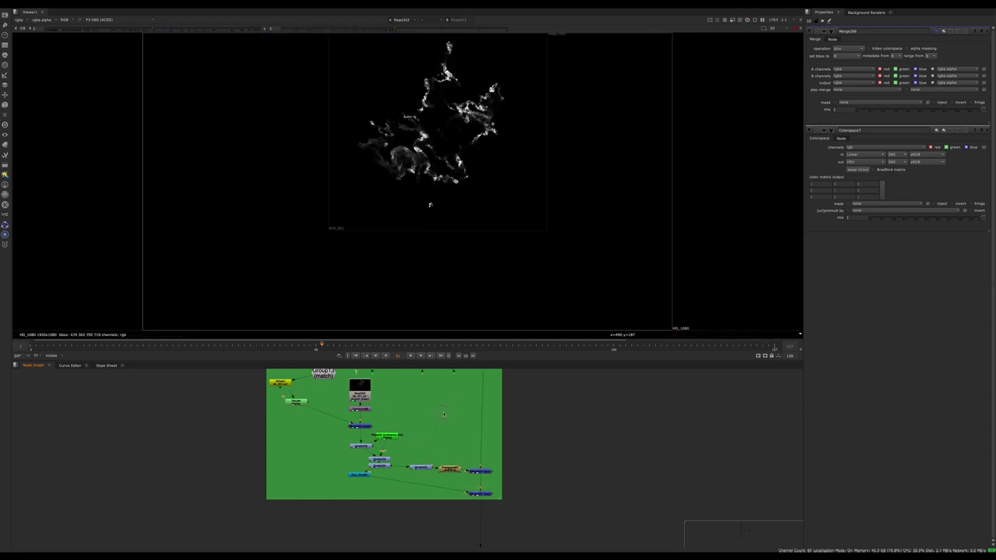
# View that branch's last node before the main pipe, then the comp at the backdrop's lowest merge
pyautogui.click(456, 467)
pyautogui.press('1')
pyautogui.click(478, 495)
pyautogui.press('1')
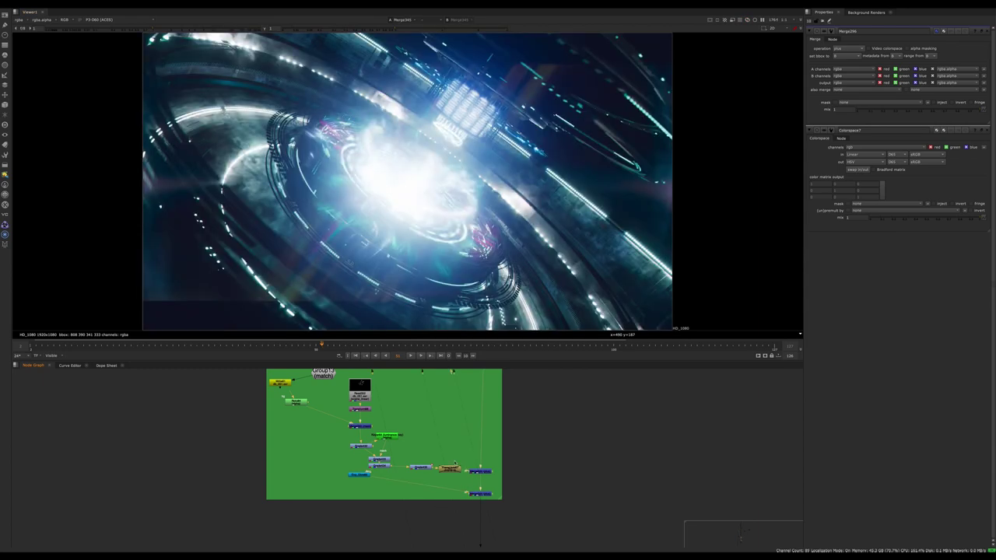
# Follow the main pipe down to the end of the script and view the rendered comp's Read node
pyautogui.moveTo(478, 495); pyautogui.dragTo(465, 480, button='middle')
pyautogui.scroll(-6, 461, 466)
pyautogui.scroll(5, 381, 472)
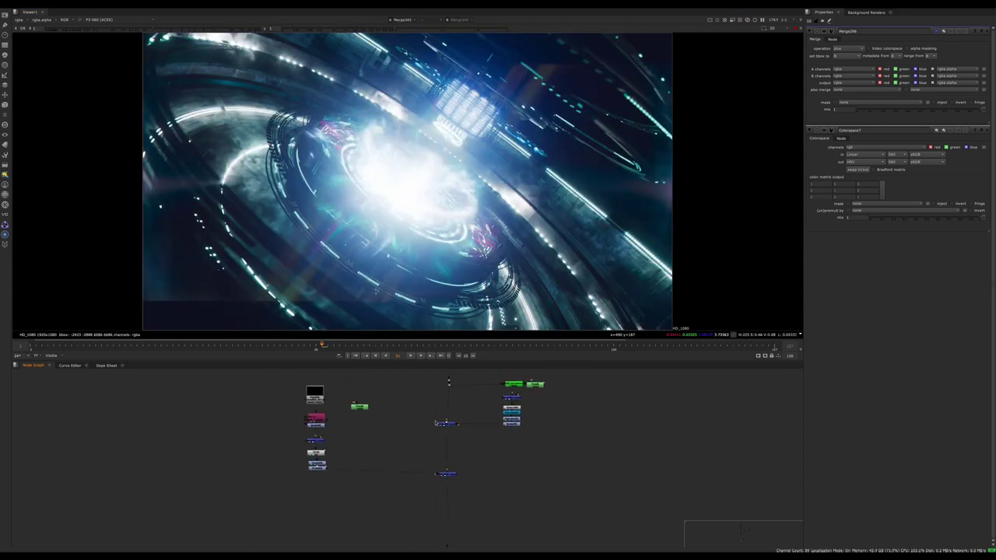
pyautogui.scroll(-10, 383, 467)
pyautogui.scroll(12, 386, 410)
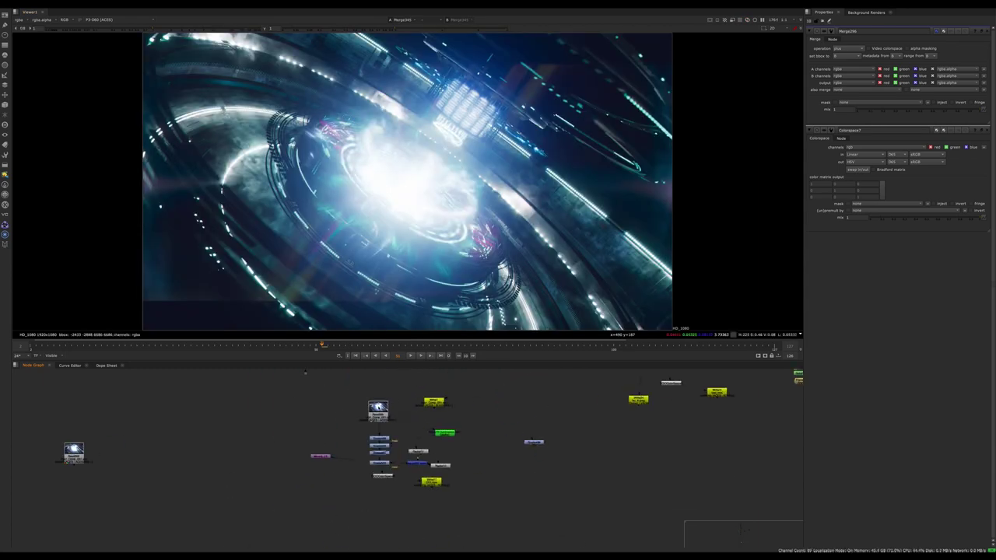
pyautogui.click(377, 410)
pyautogui.press('1')
# Paste a copy of the rendered comp's Read node beside the green portal backdrop, view it and play the sequence
pyautogui.moveTo(200, 450); pyautogui.dragTo(532, 453, button='middle')
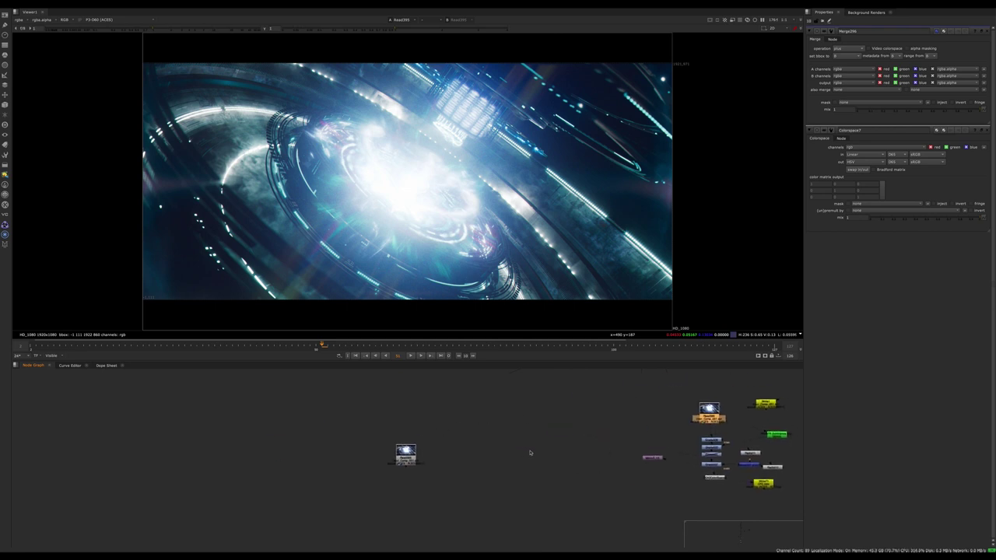
pyautogui.moveTo(223, 409); pyautogui.dragTo(386, 535, button='middle')
pyautogui.scroll(-8, 471, 436)
pyautogui.scroll(4, 446, 451)
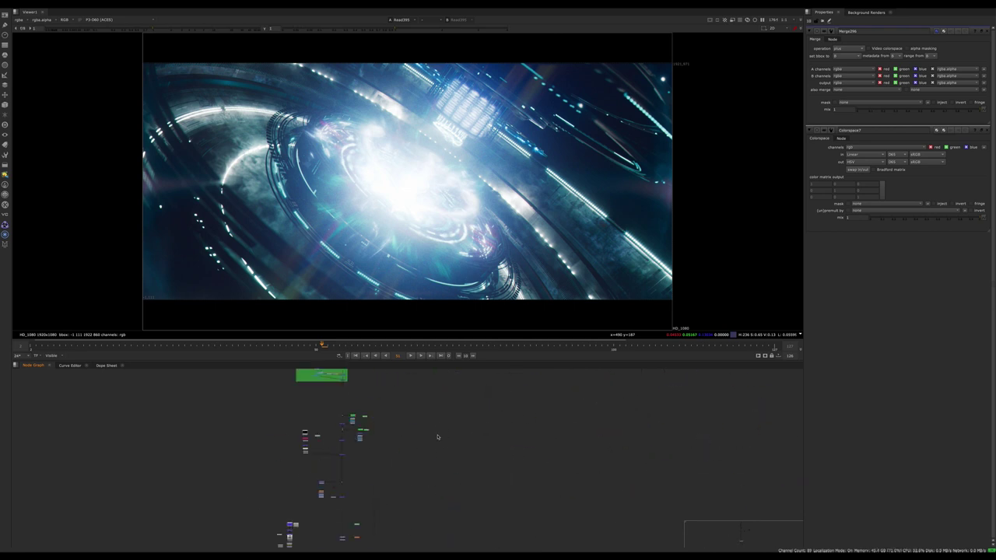
pyautogui.moveTo(392, 376); pyautogui.dragTo(406, 460, button='middle')
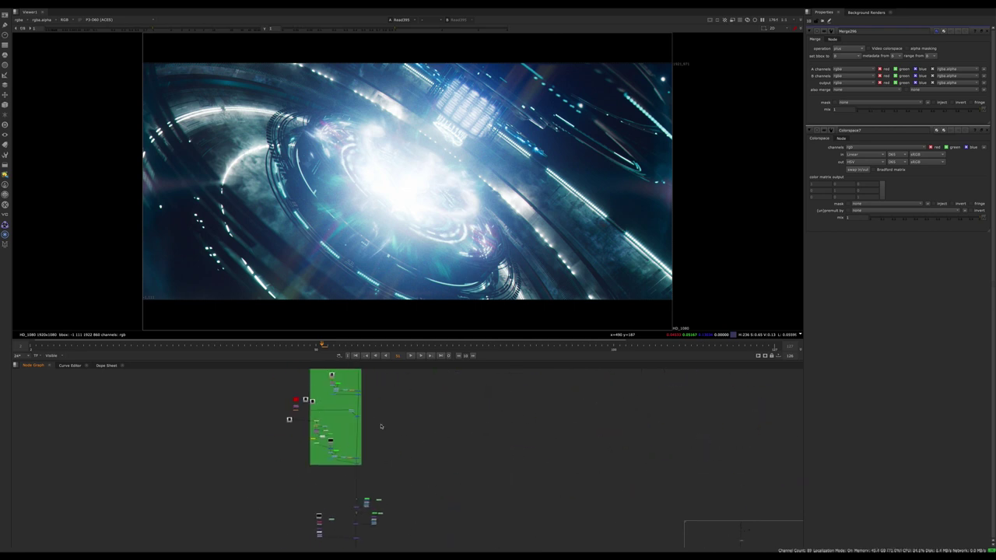
pyautogui.scroll(3, 379, 435)
pyautogui.scroll(3, 175, 391)
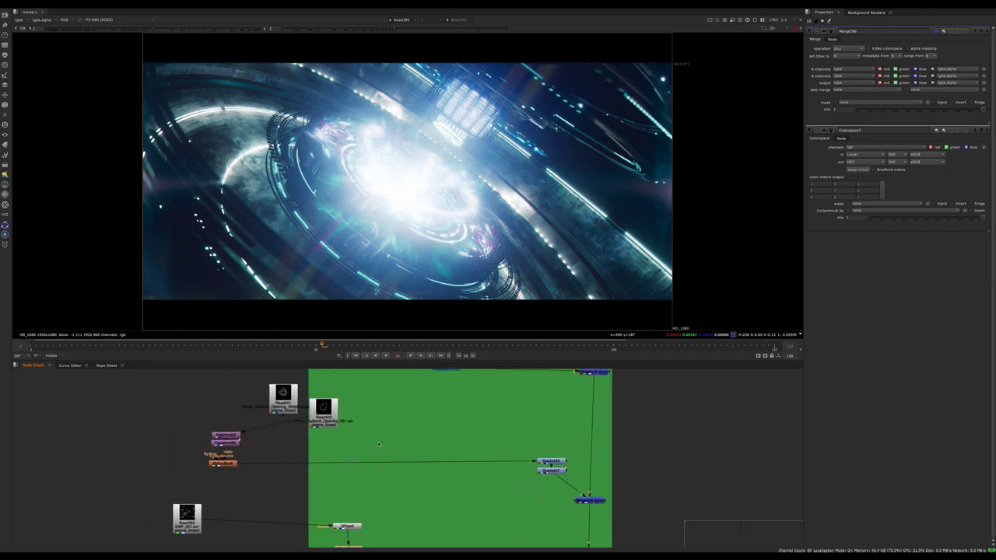
pyautogui.scroll(-4, 378, 444)
pyautogui.scroll(3, 364, 502)
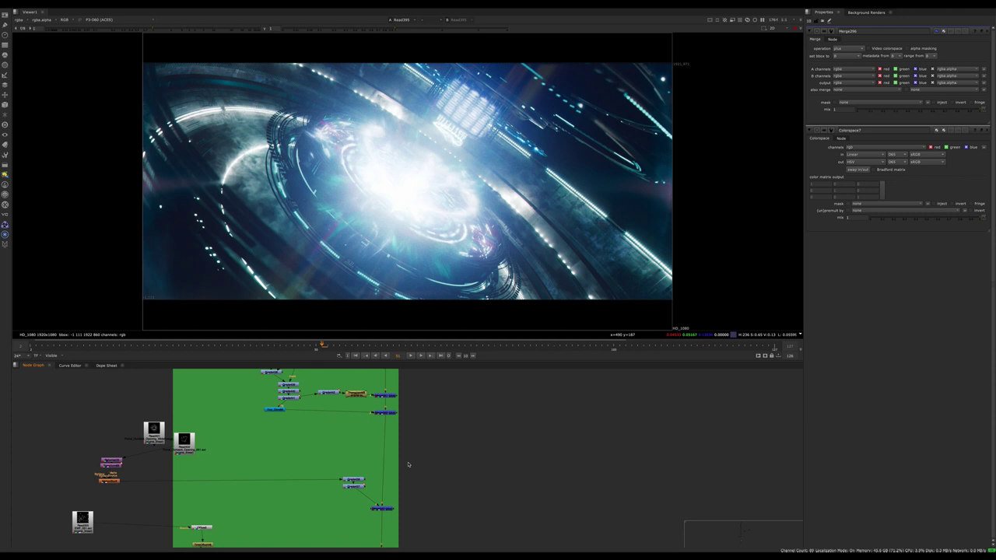
pyautogui.hotkey('ctrl', 'v')
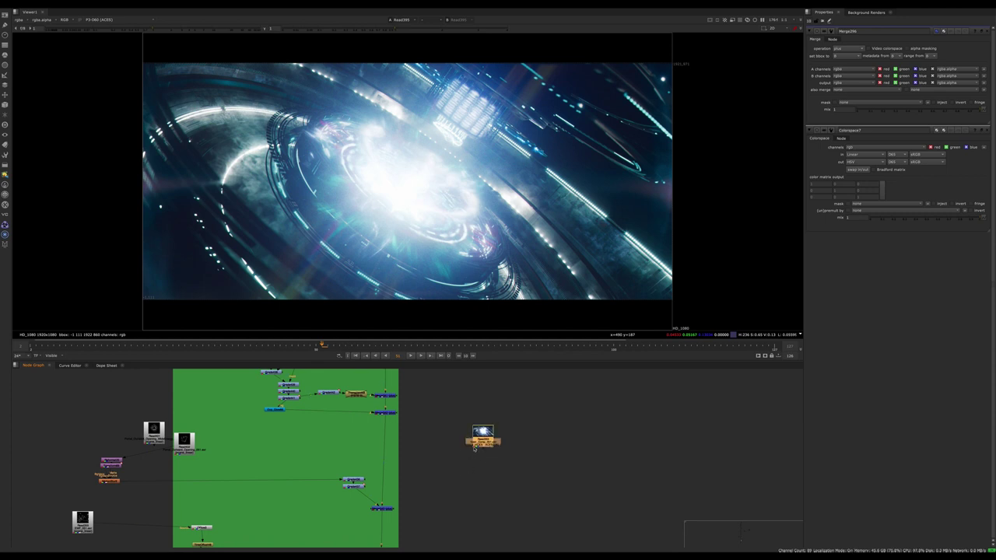
pyautogui.press('1')
pyautogui.click(410, 354)
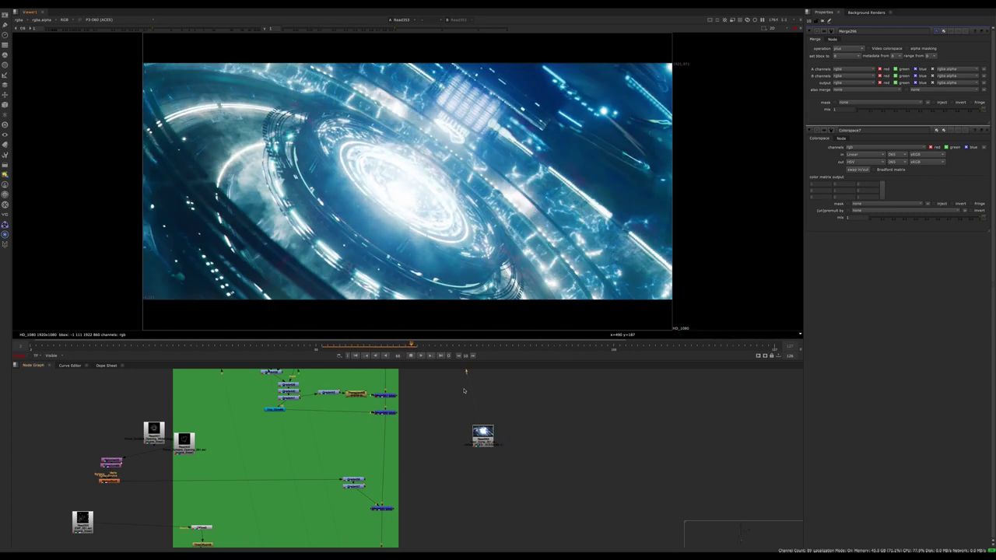